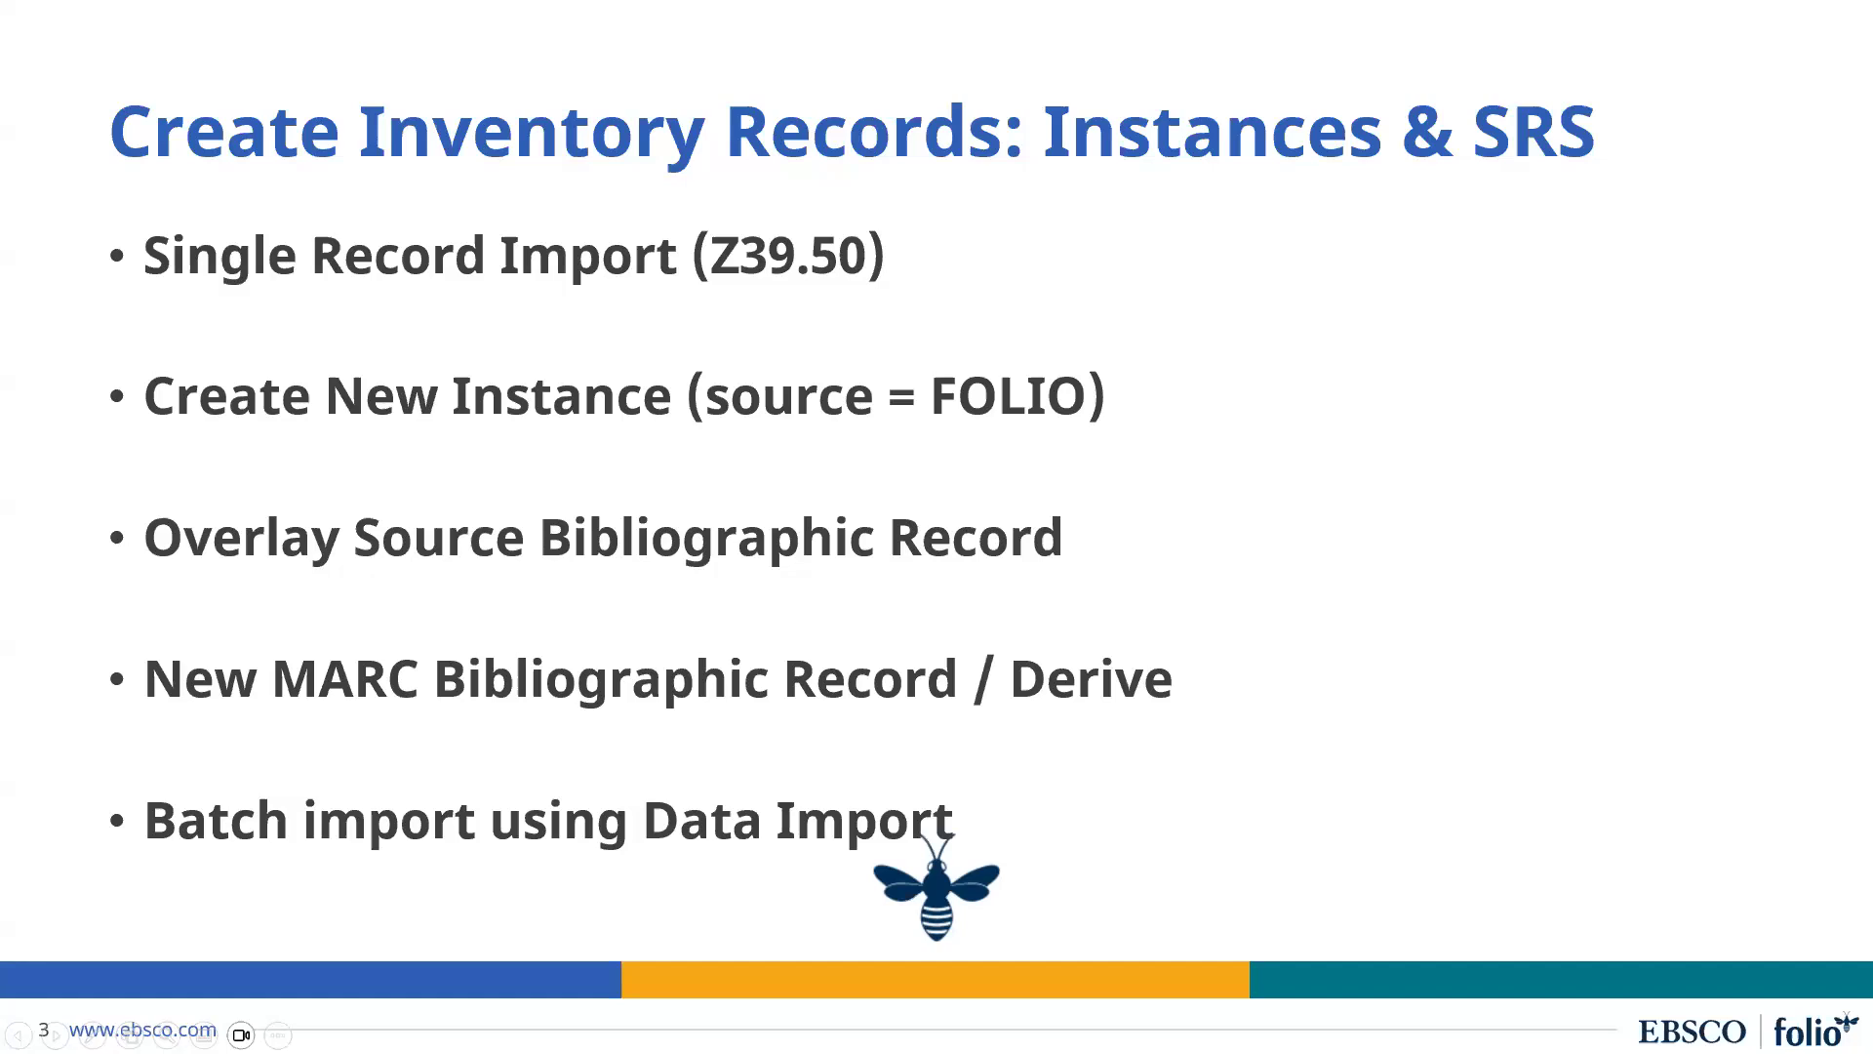
Switch to the FOLIO site in the browser and open the Inventory app.
key(alt+Tab)
double_click(1364, 277)
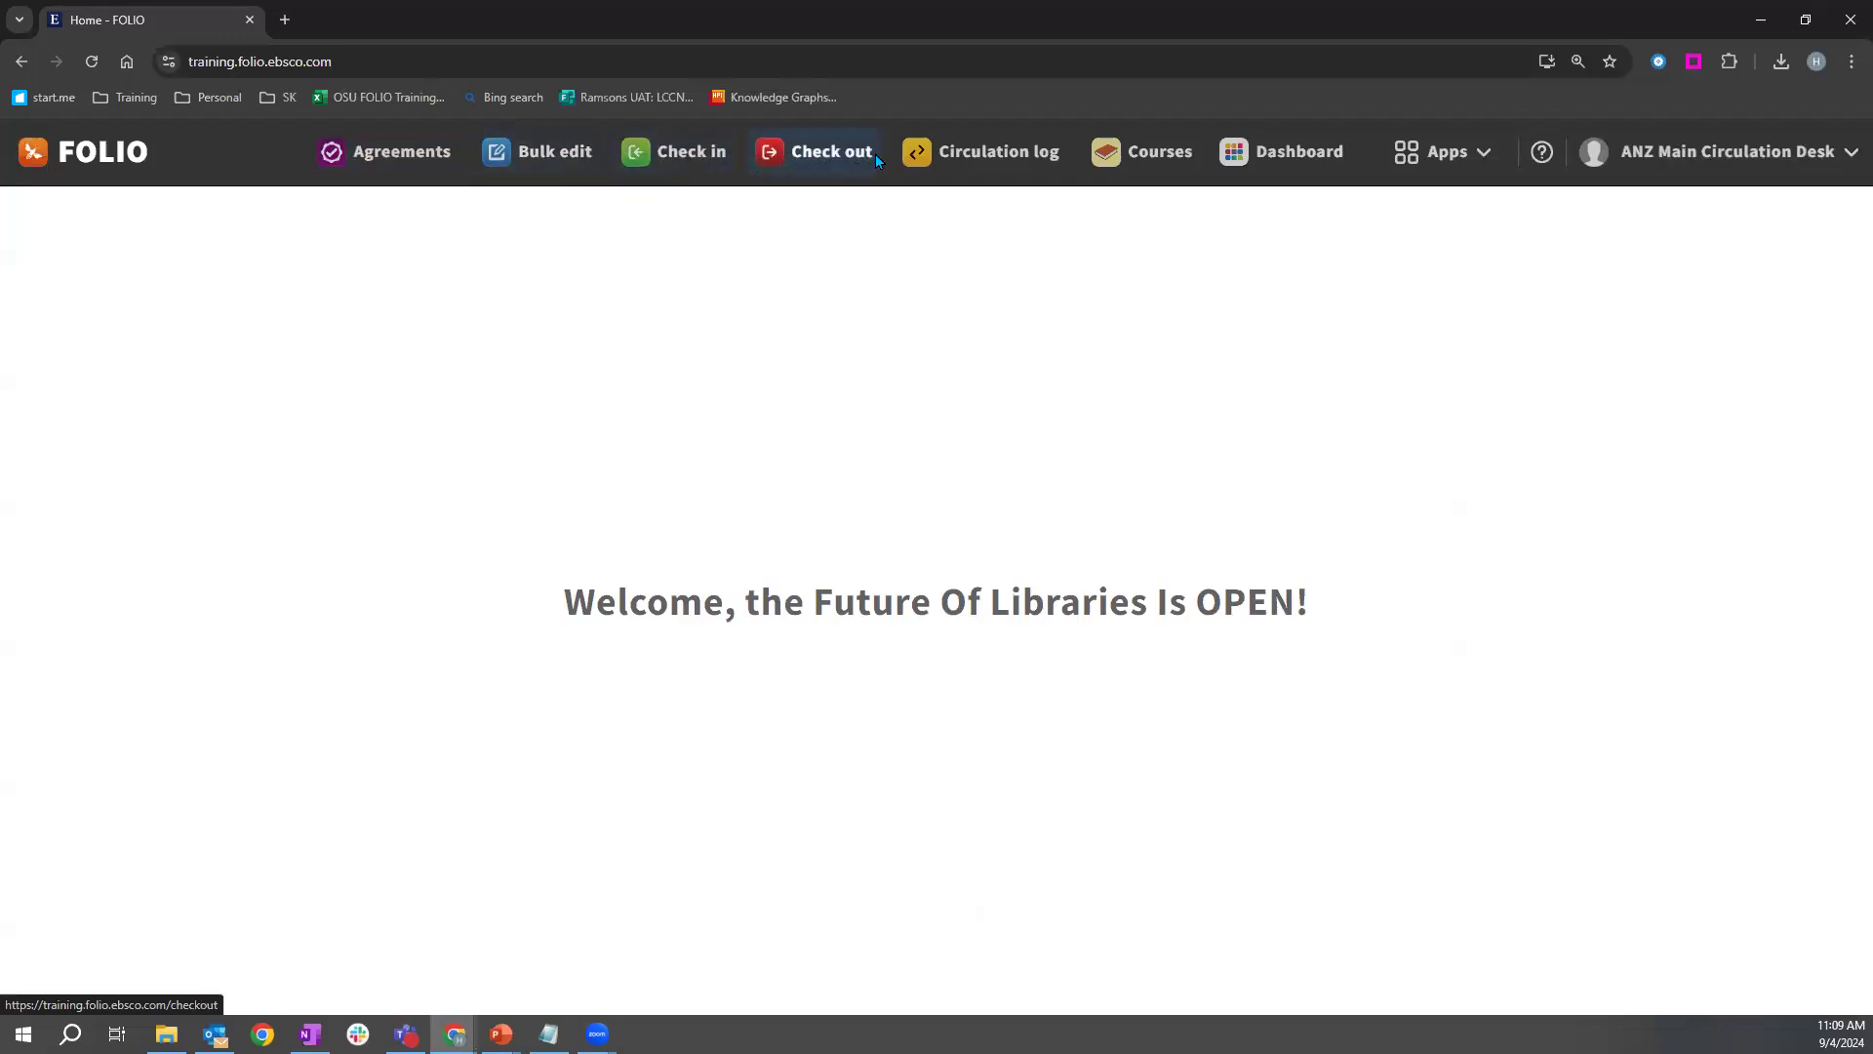
click(1435, 156)
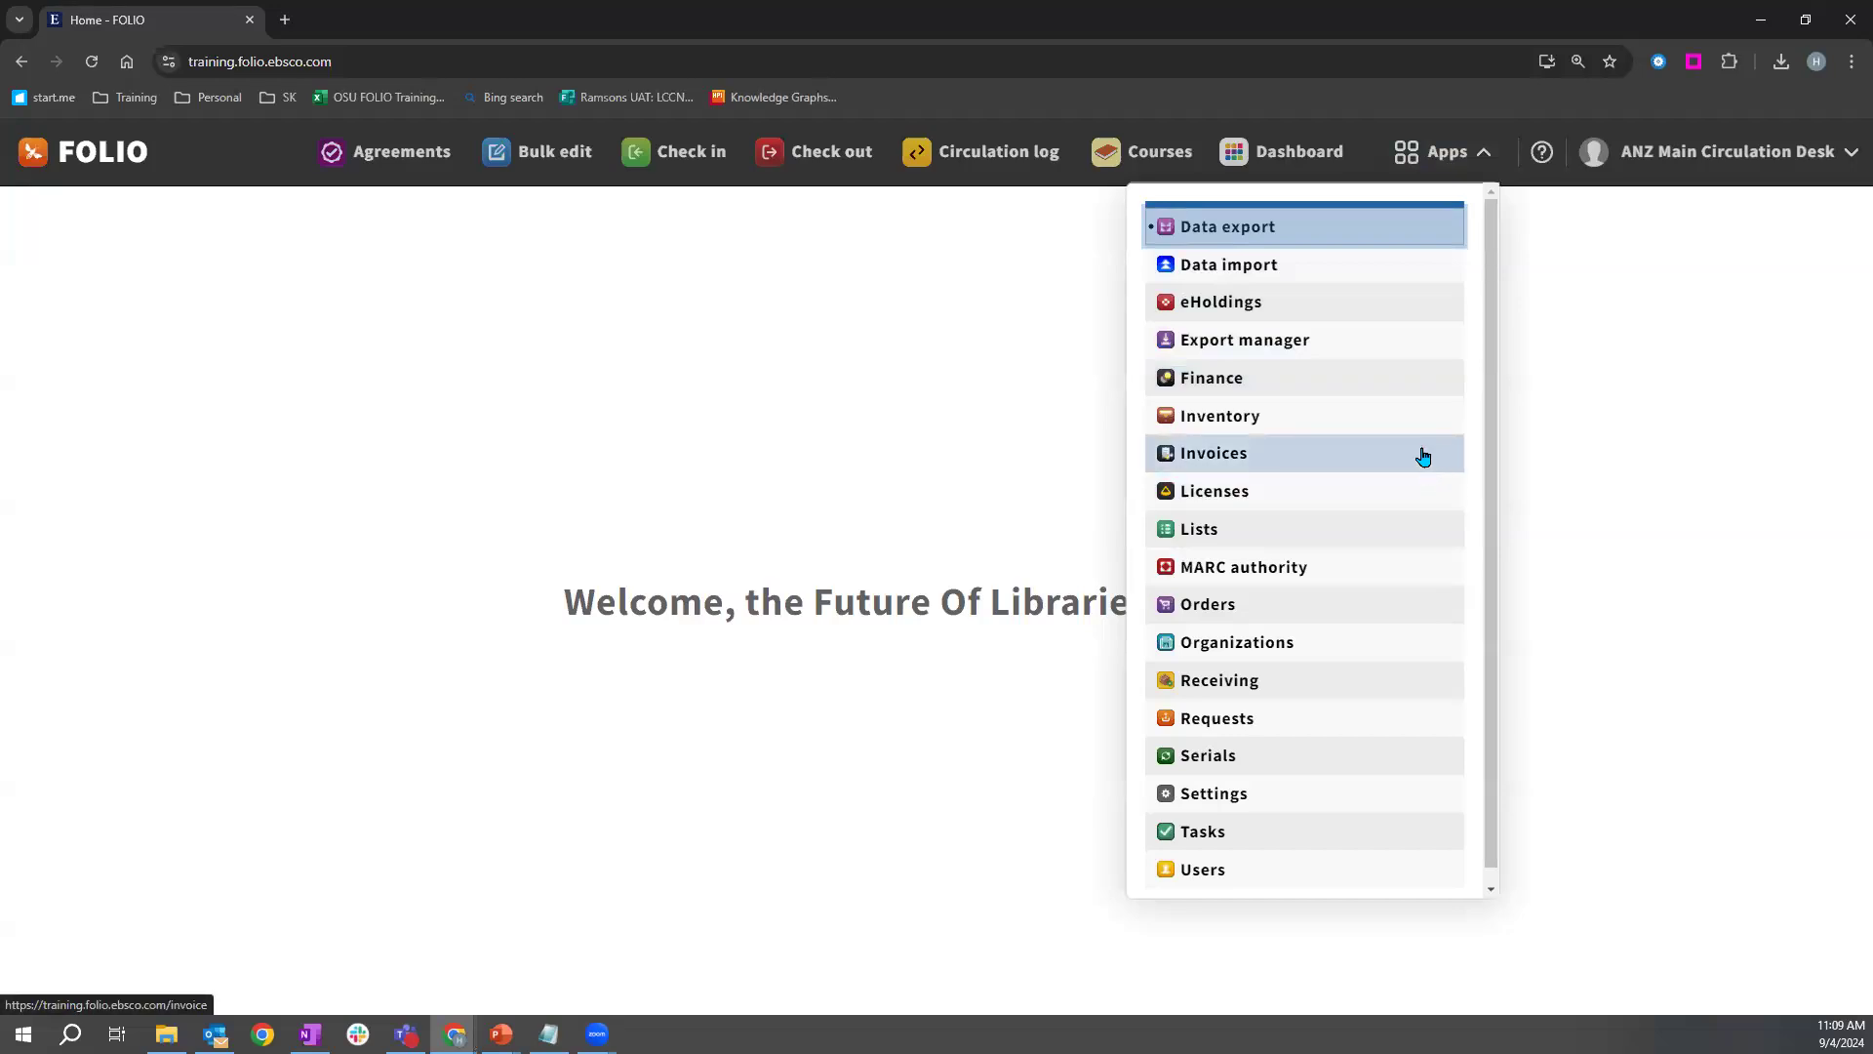
click(1247, 427)
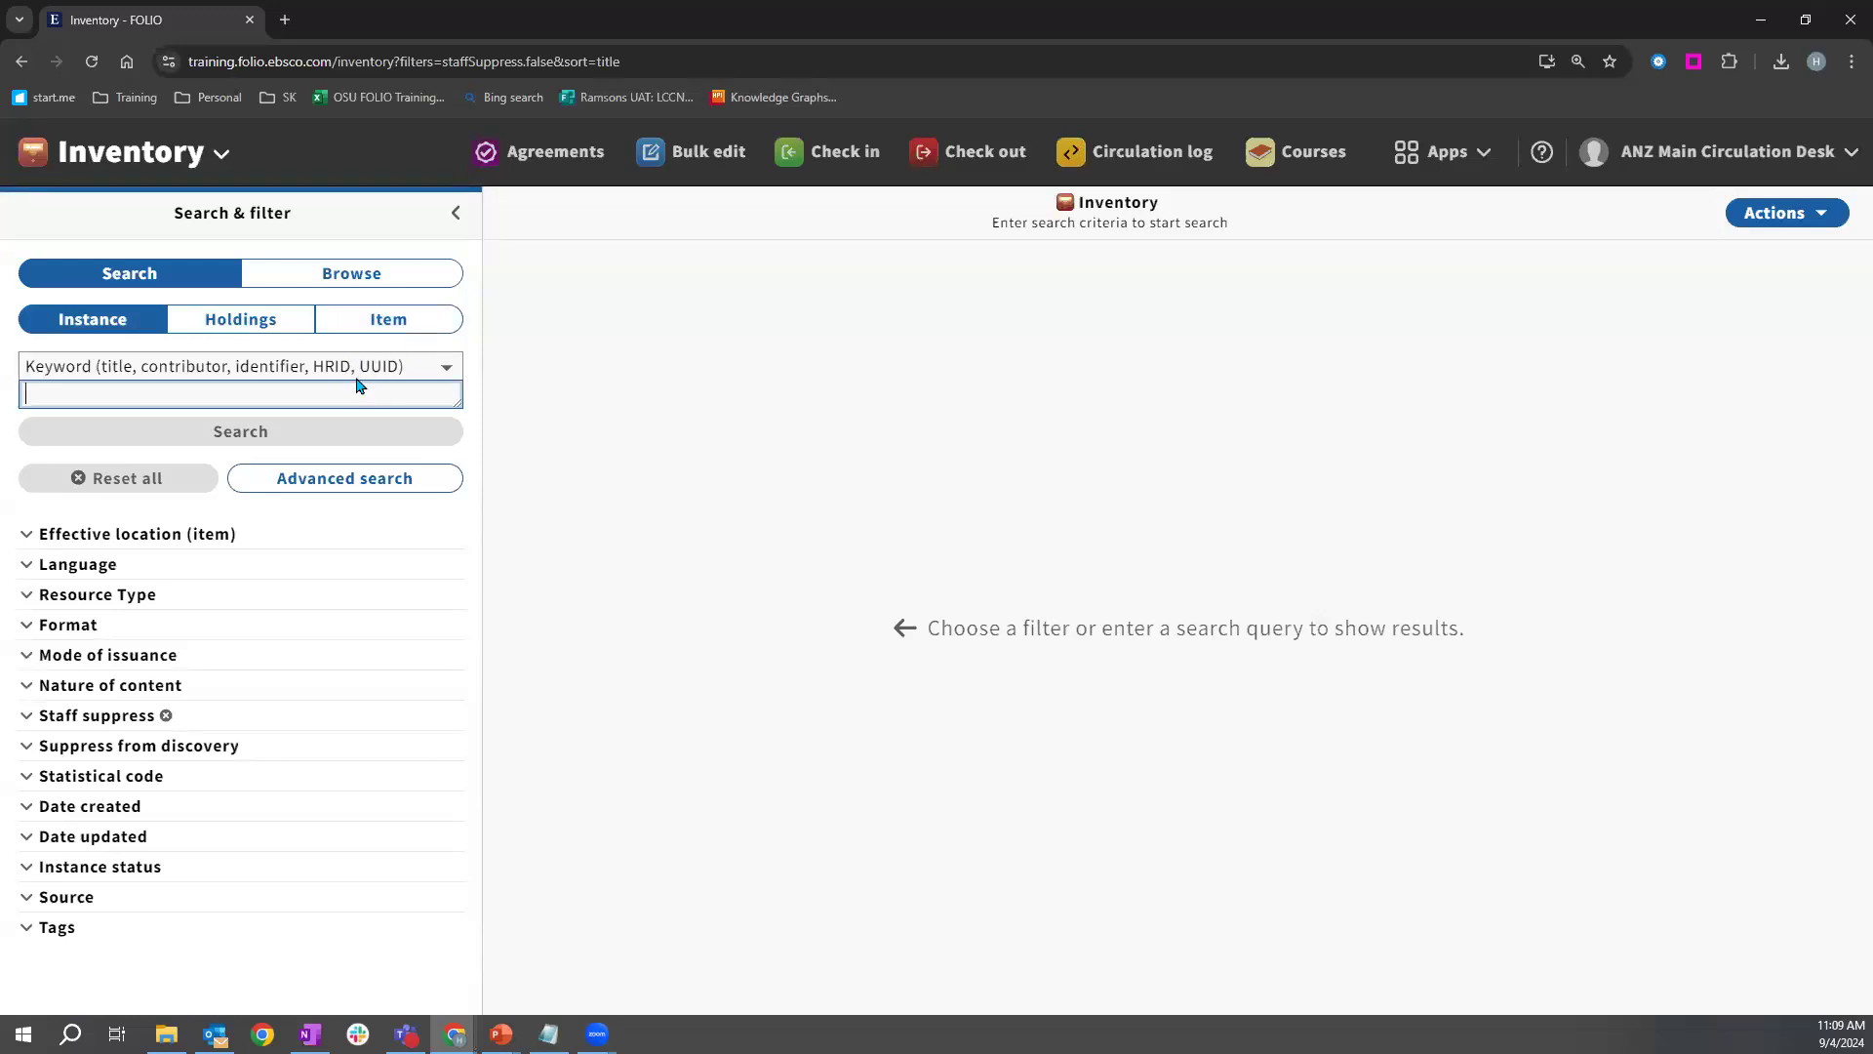
Filter instances by the effective location ANZ Education Primary Collection and open the record "Academic vocabulary in context".
click(178, 547)
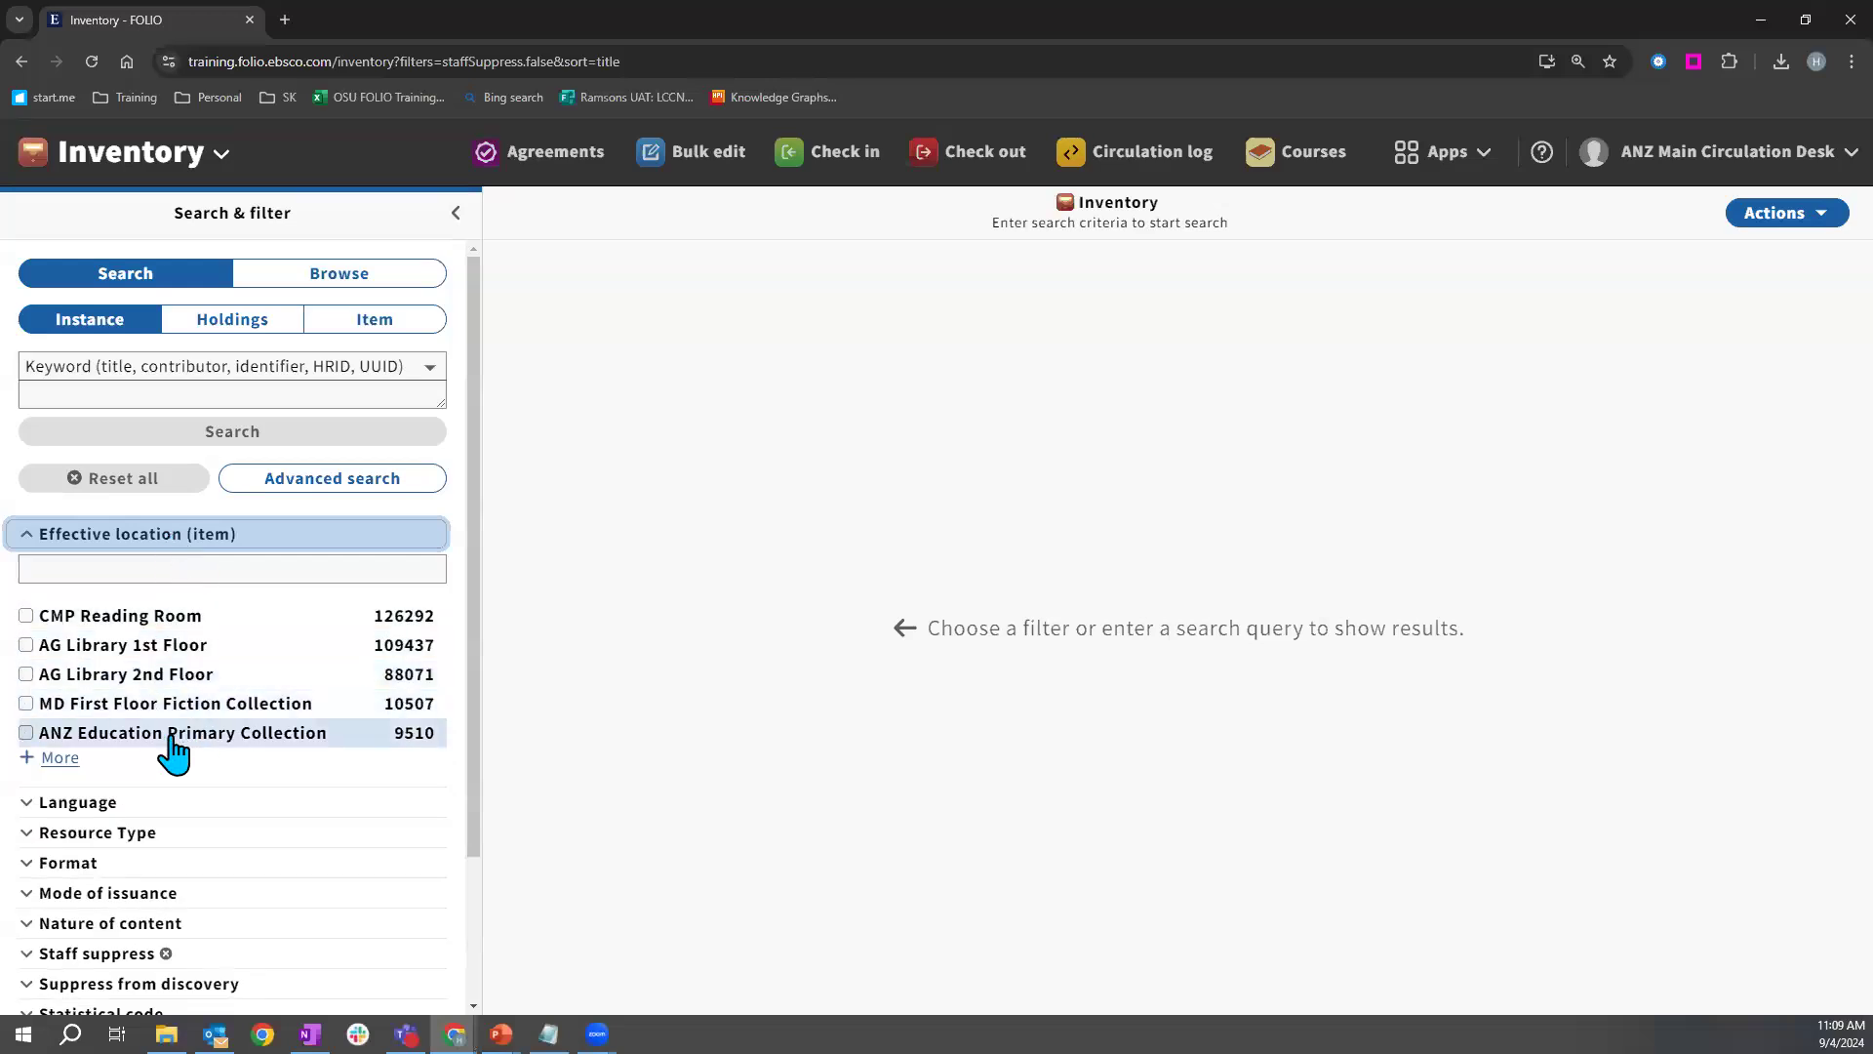
click(173, 738)
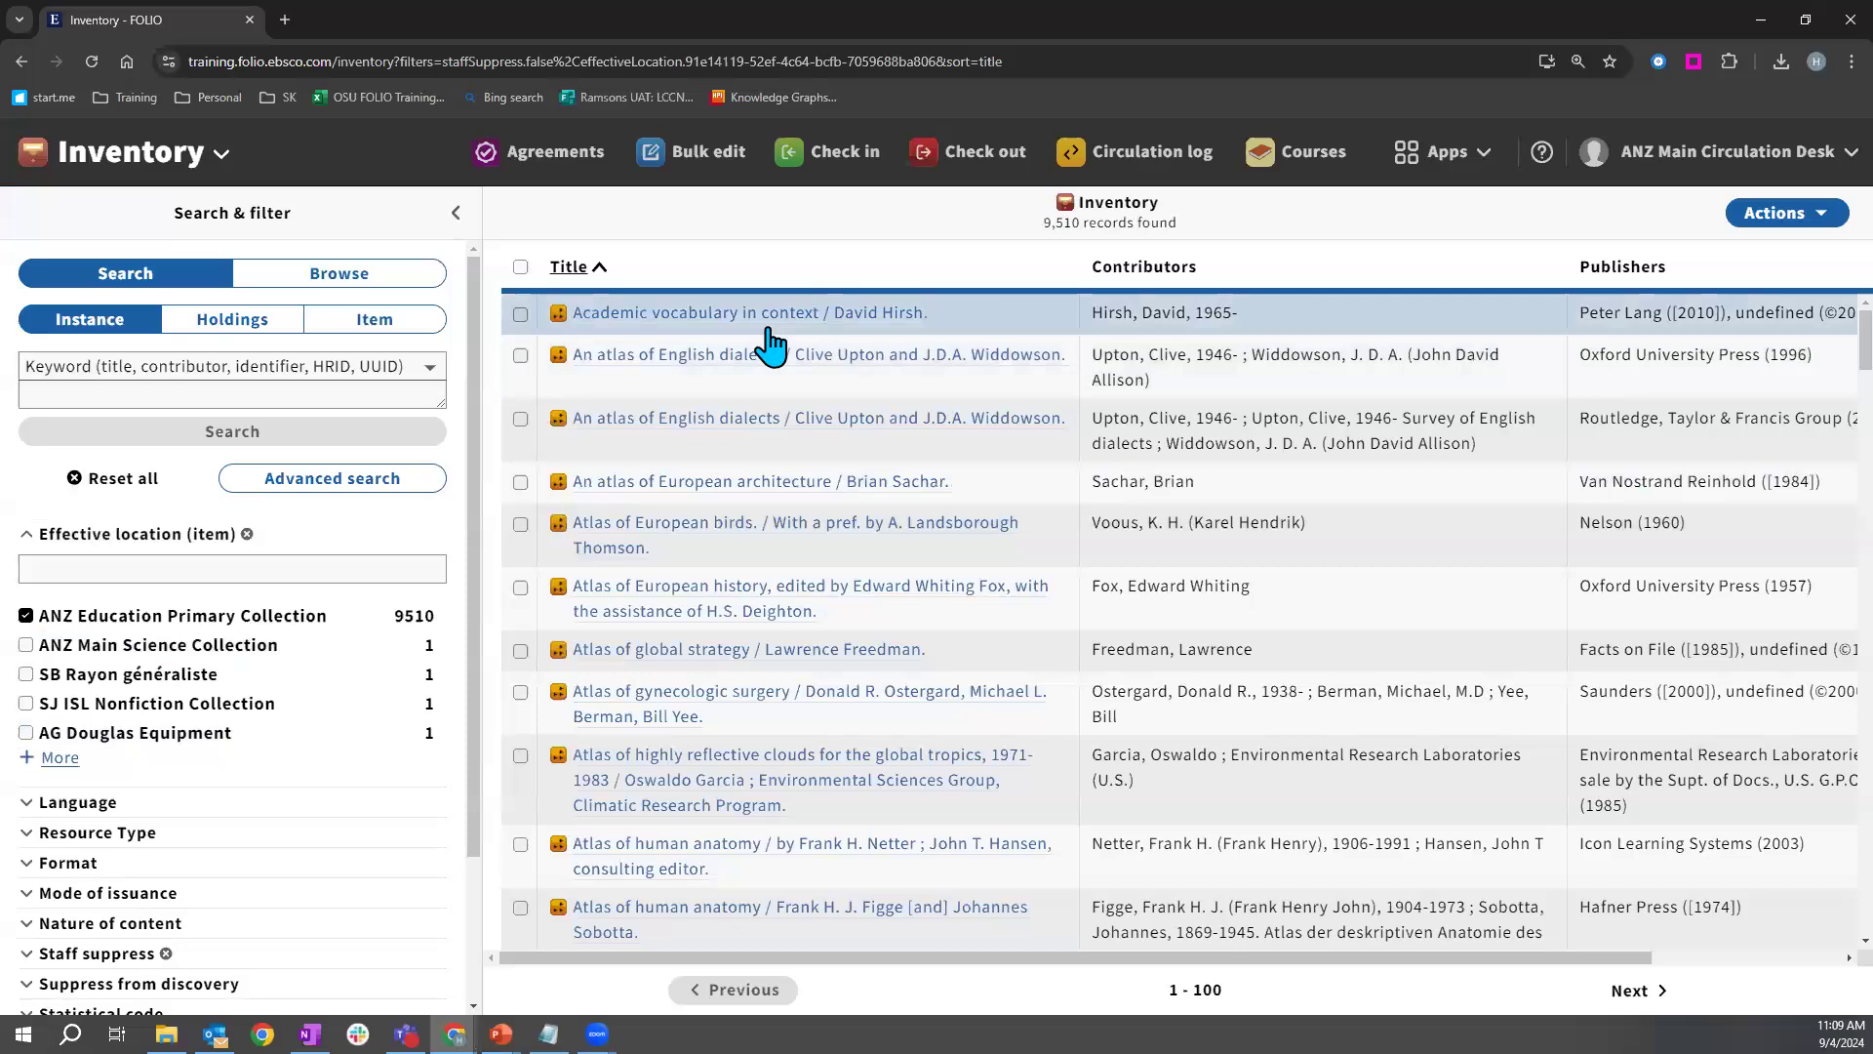
click(768, 314)
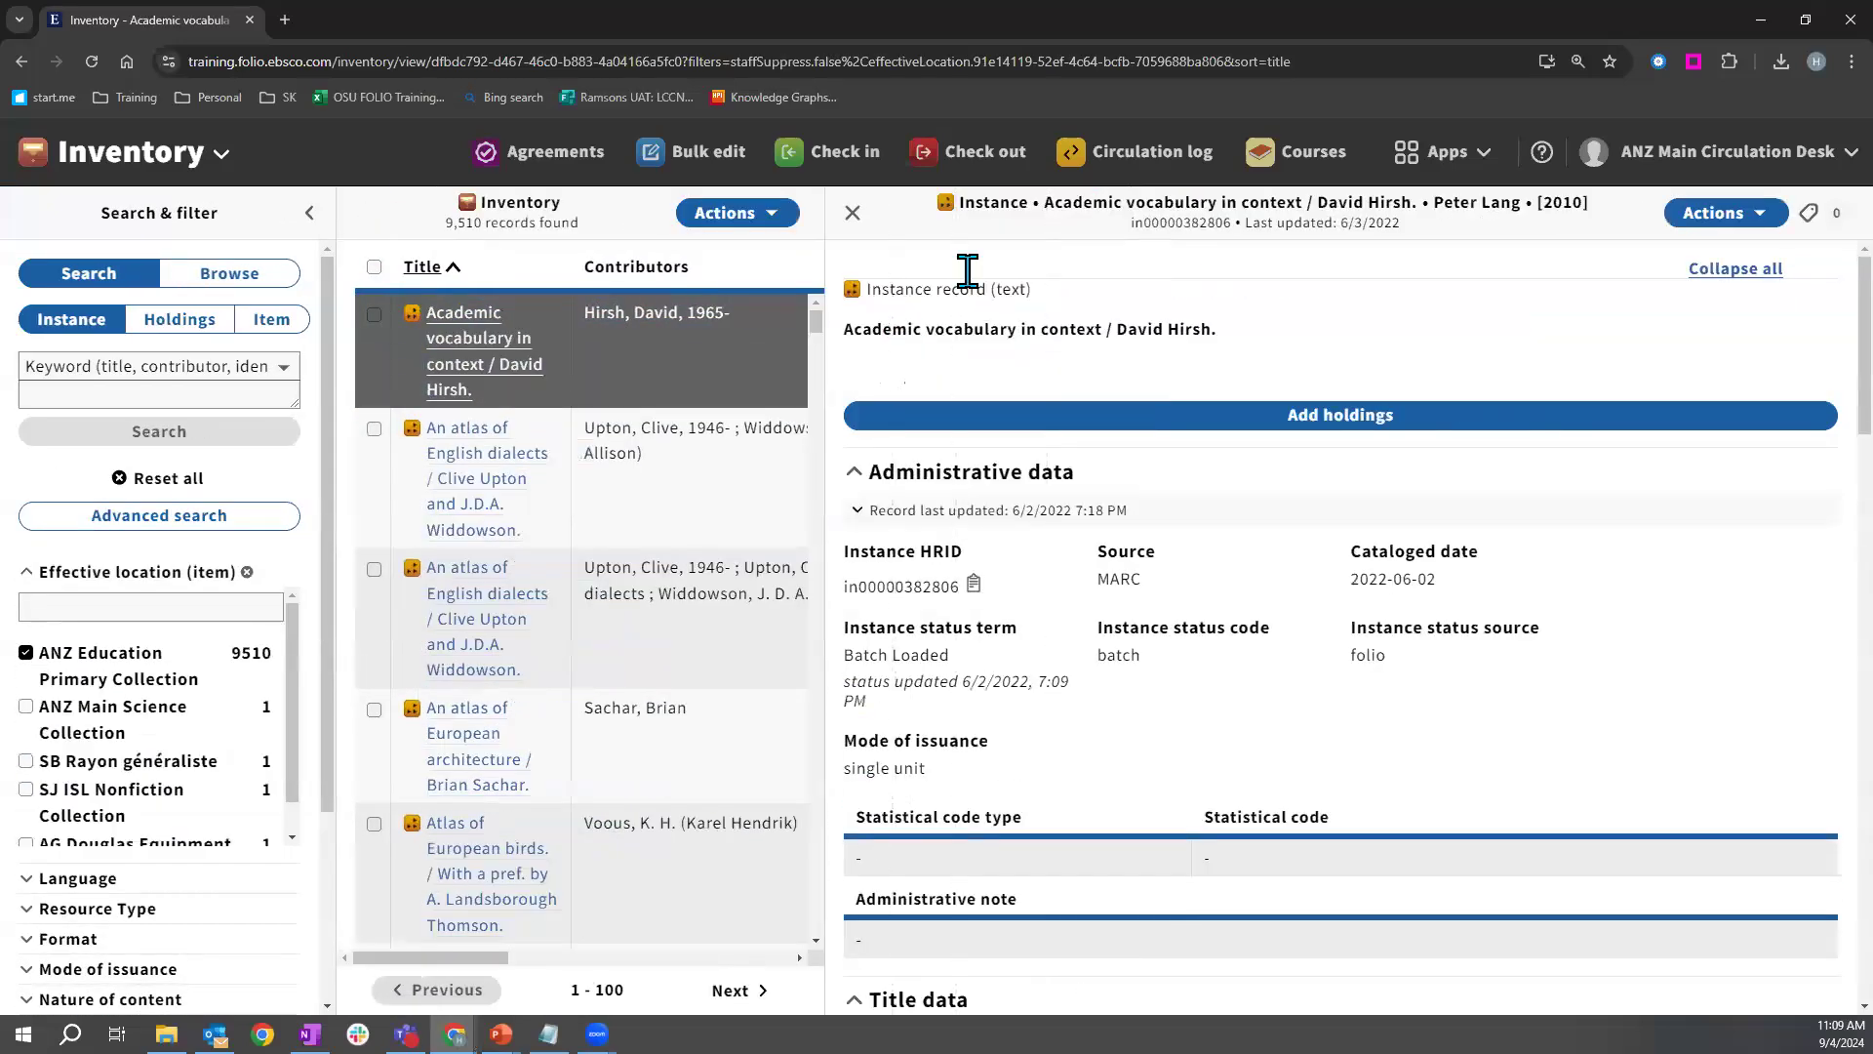
Review the instance's heading and title, and expand its AG Library 2nd Floor holdings to show the item.
drag(958, 202, 1029, 202)
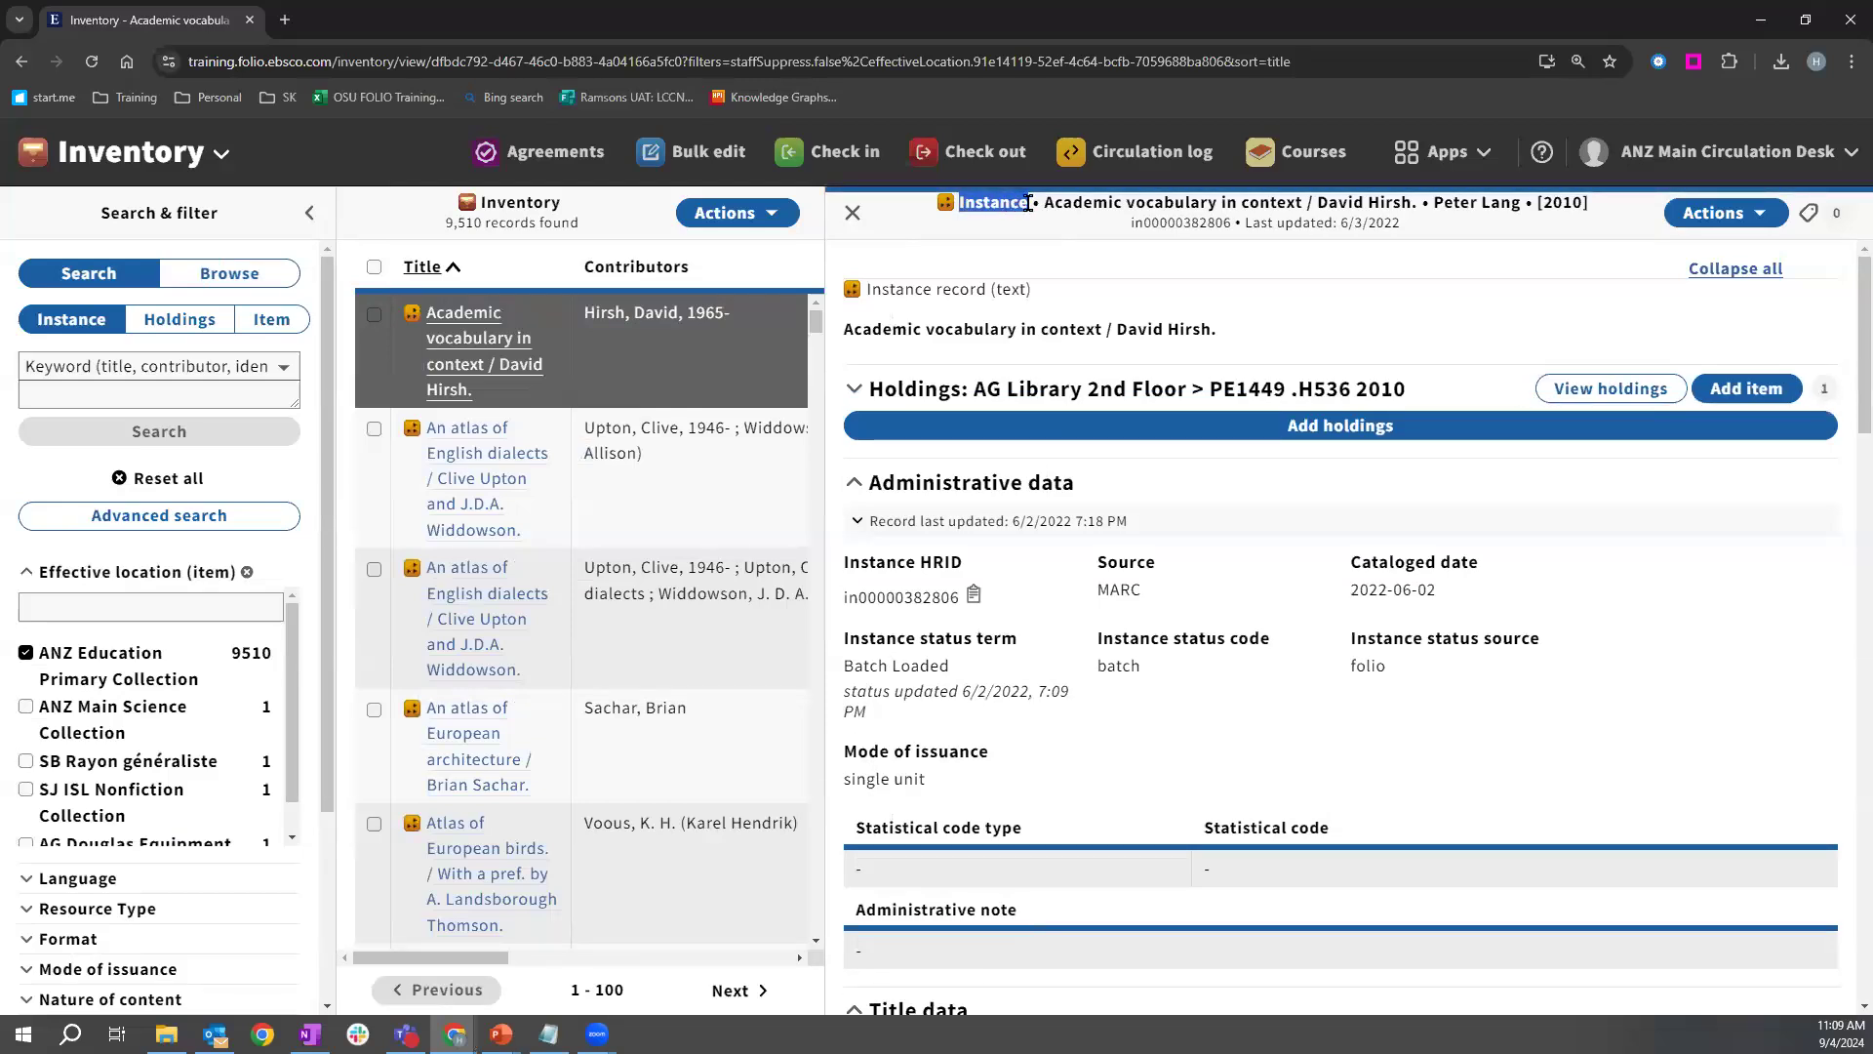
drag(845, 329, 1206, 330)
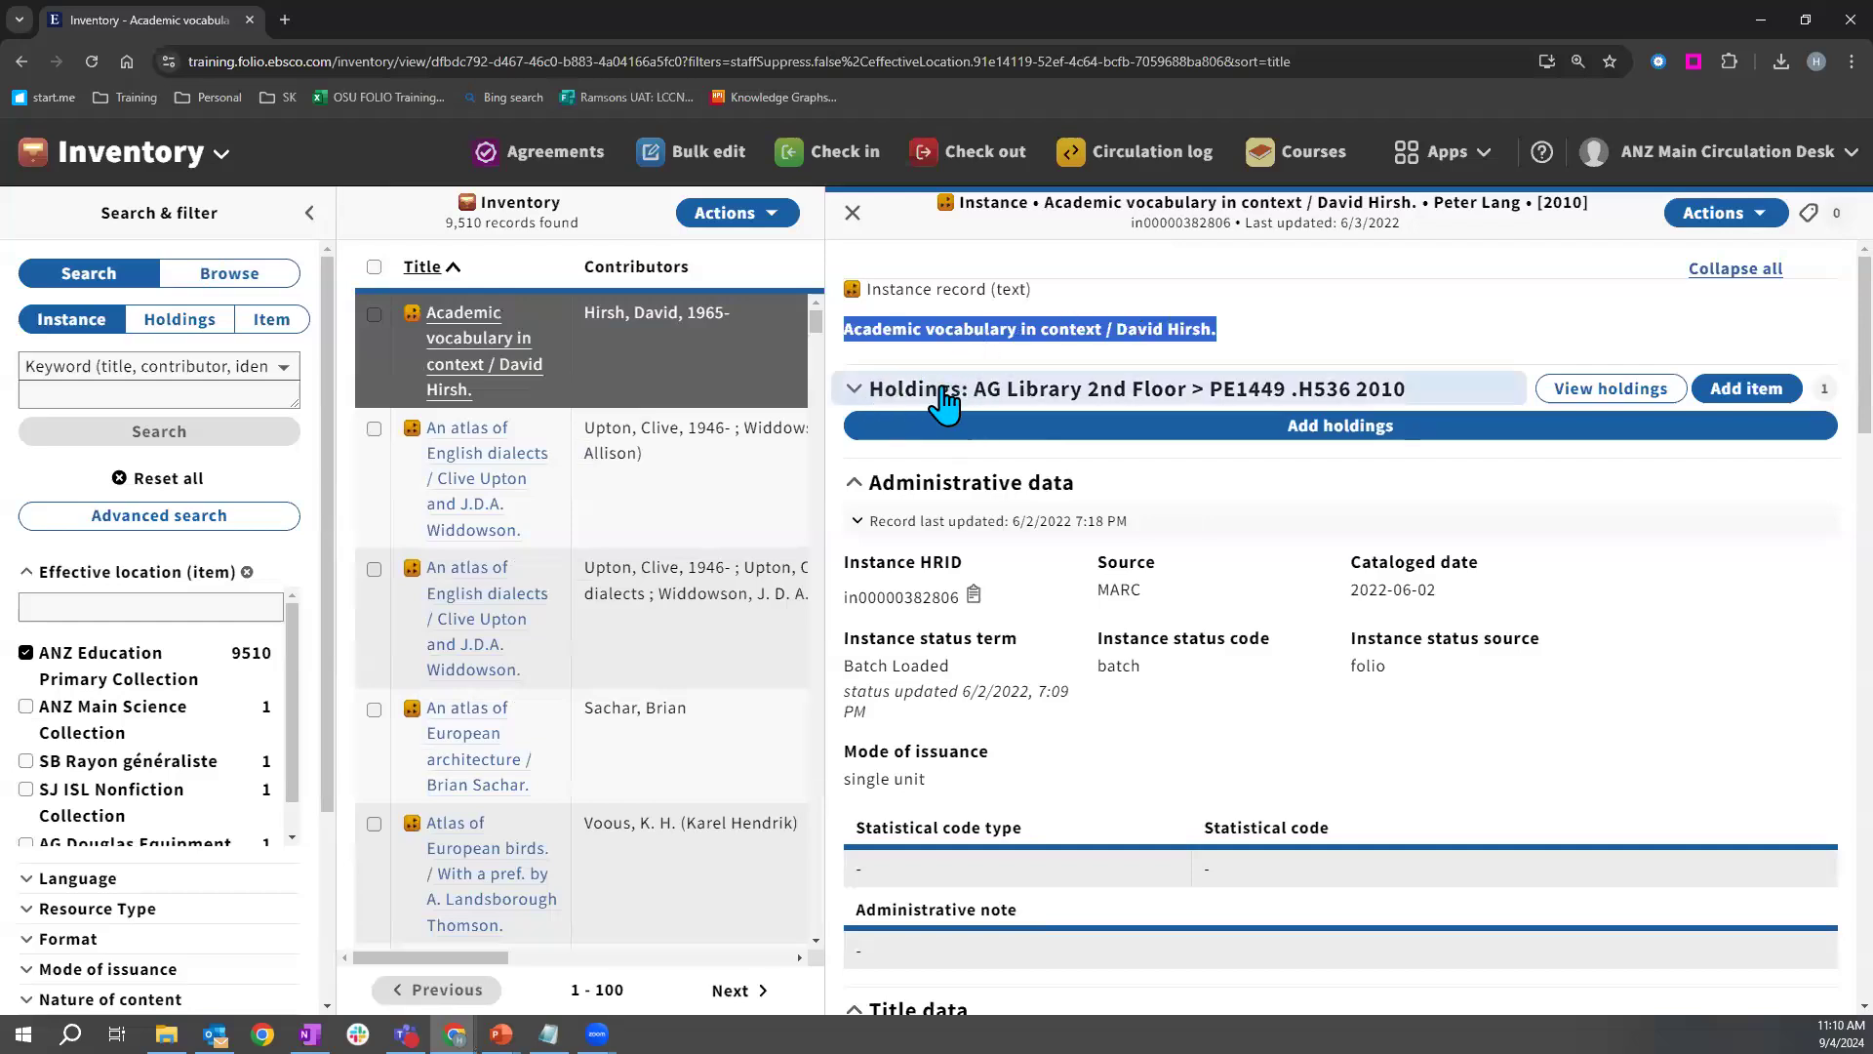
click(856, 391)
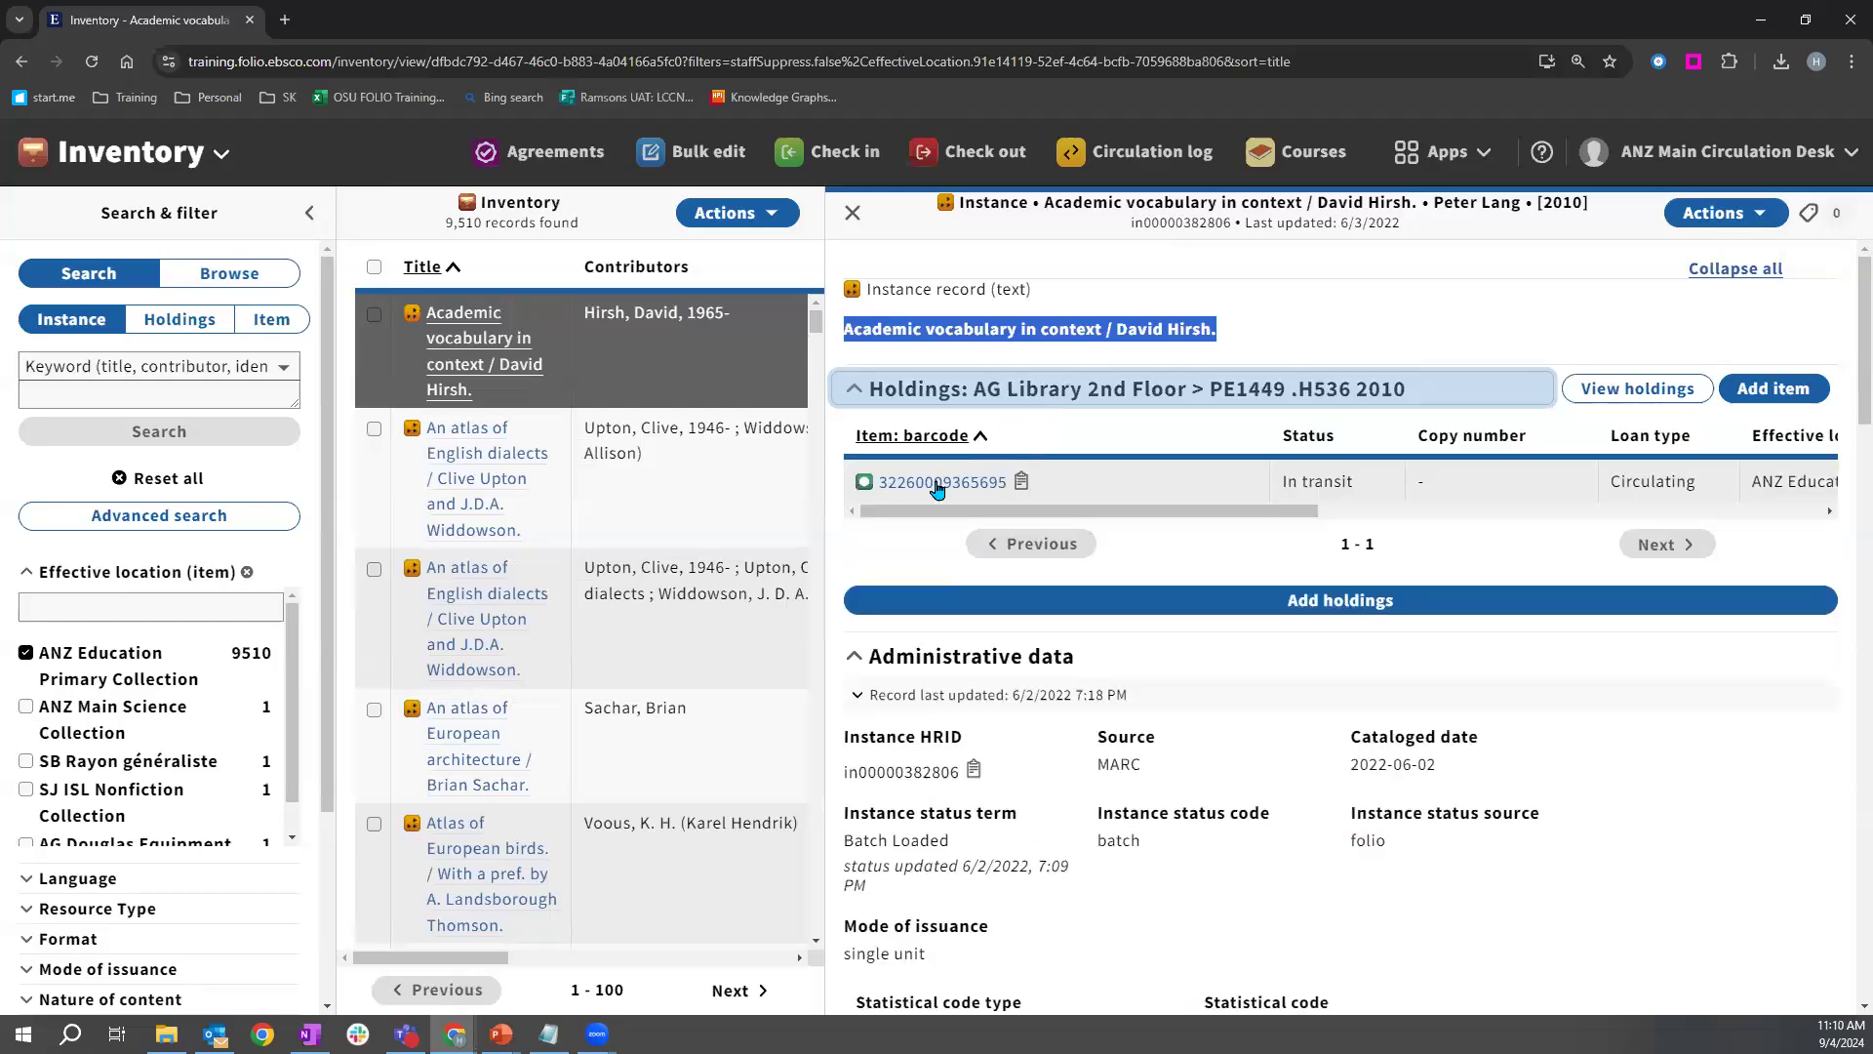
Examine the instance's administrative data, including its source and cataloged date.
scroll(966, 496, down, 3)
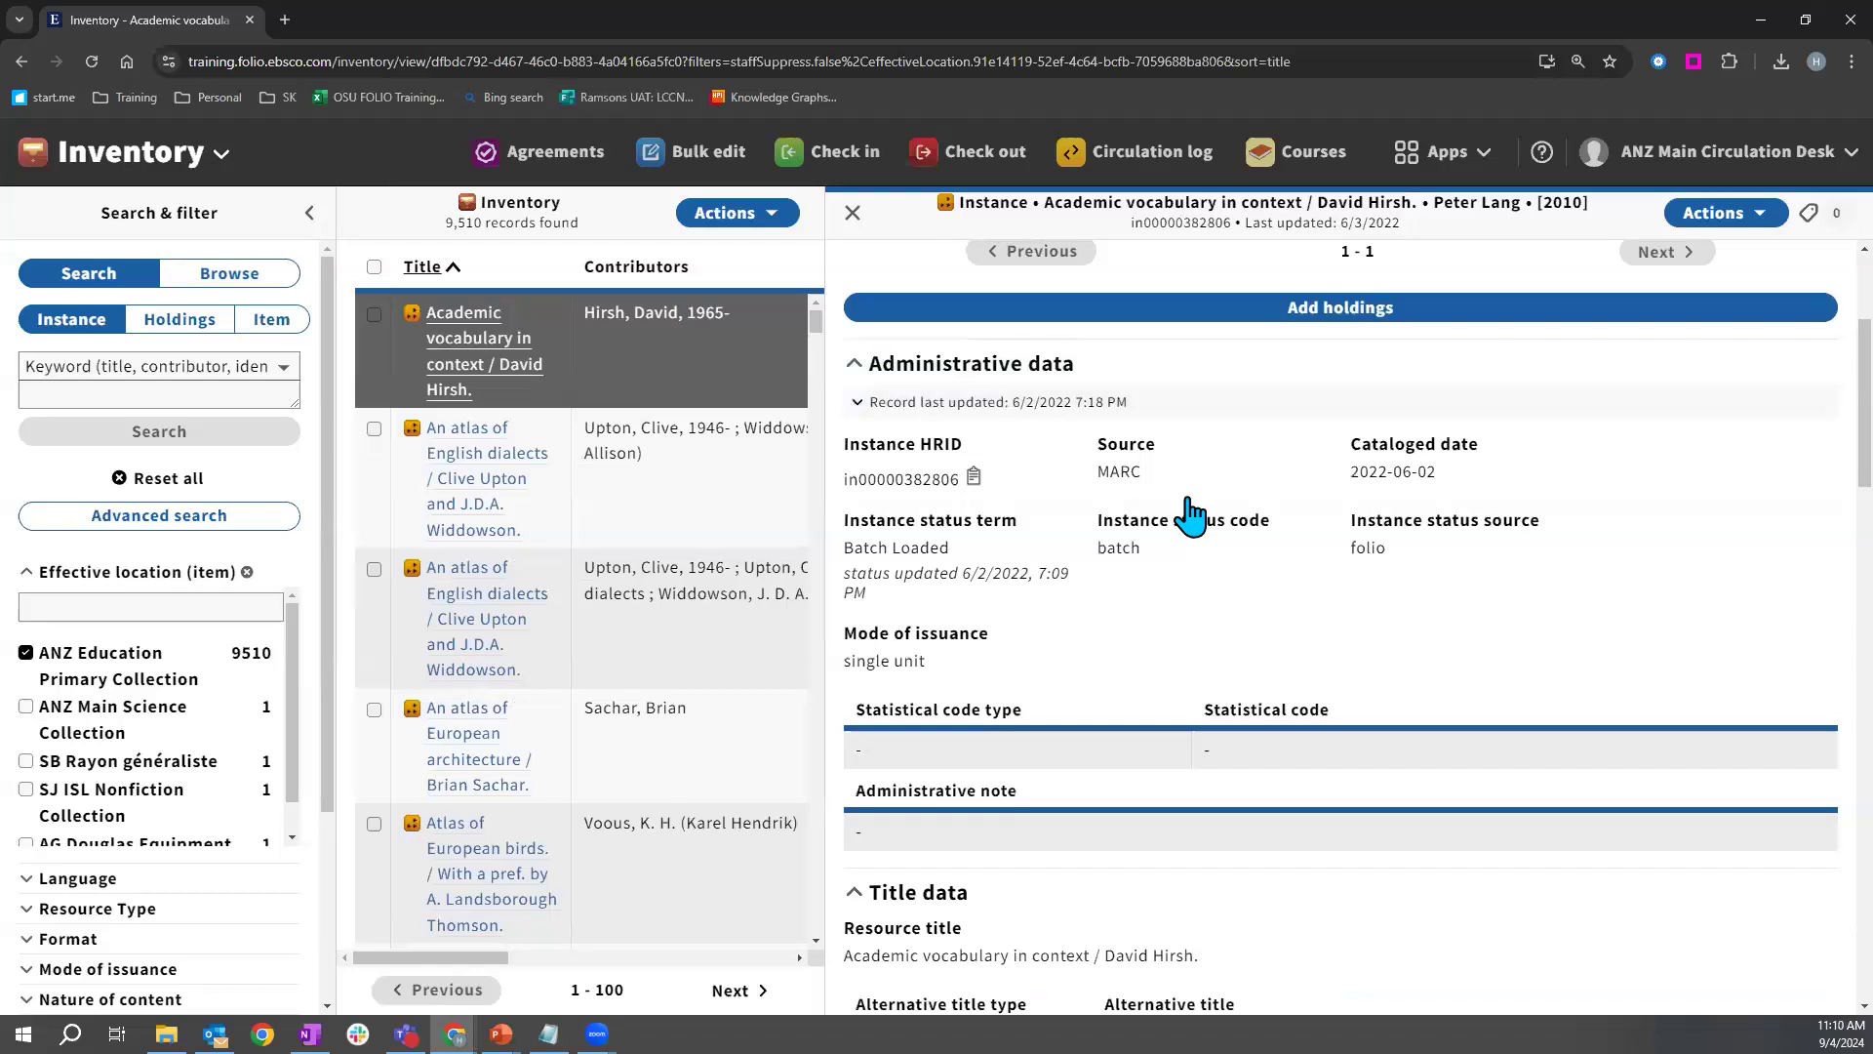
scroll(1188, 503, down, 3)
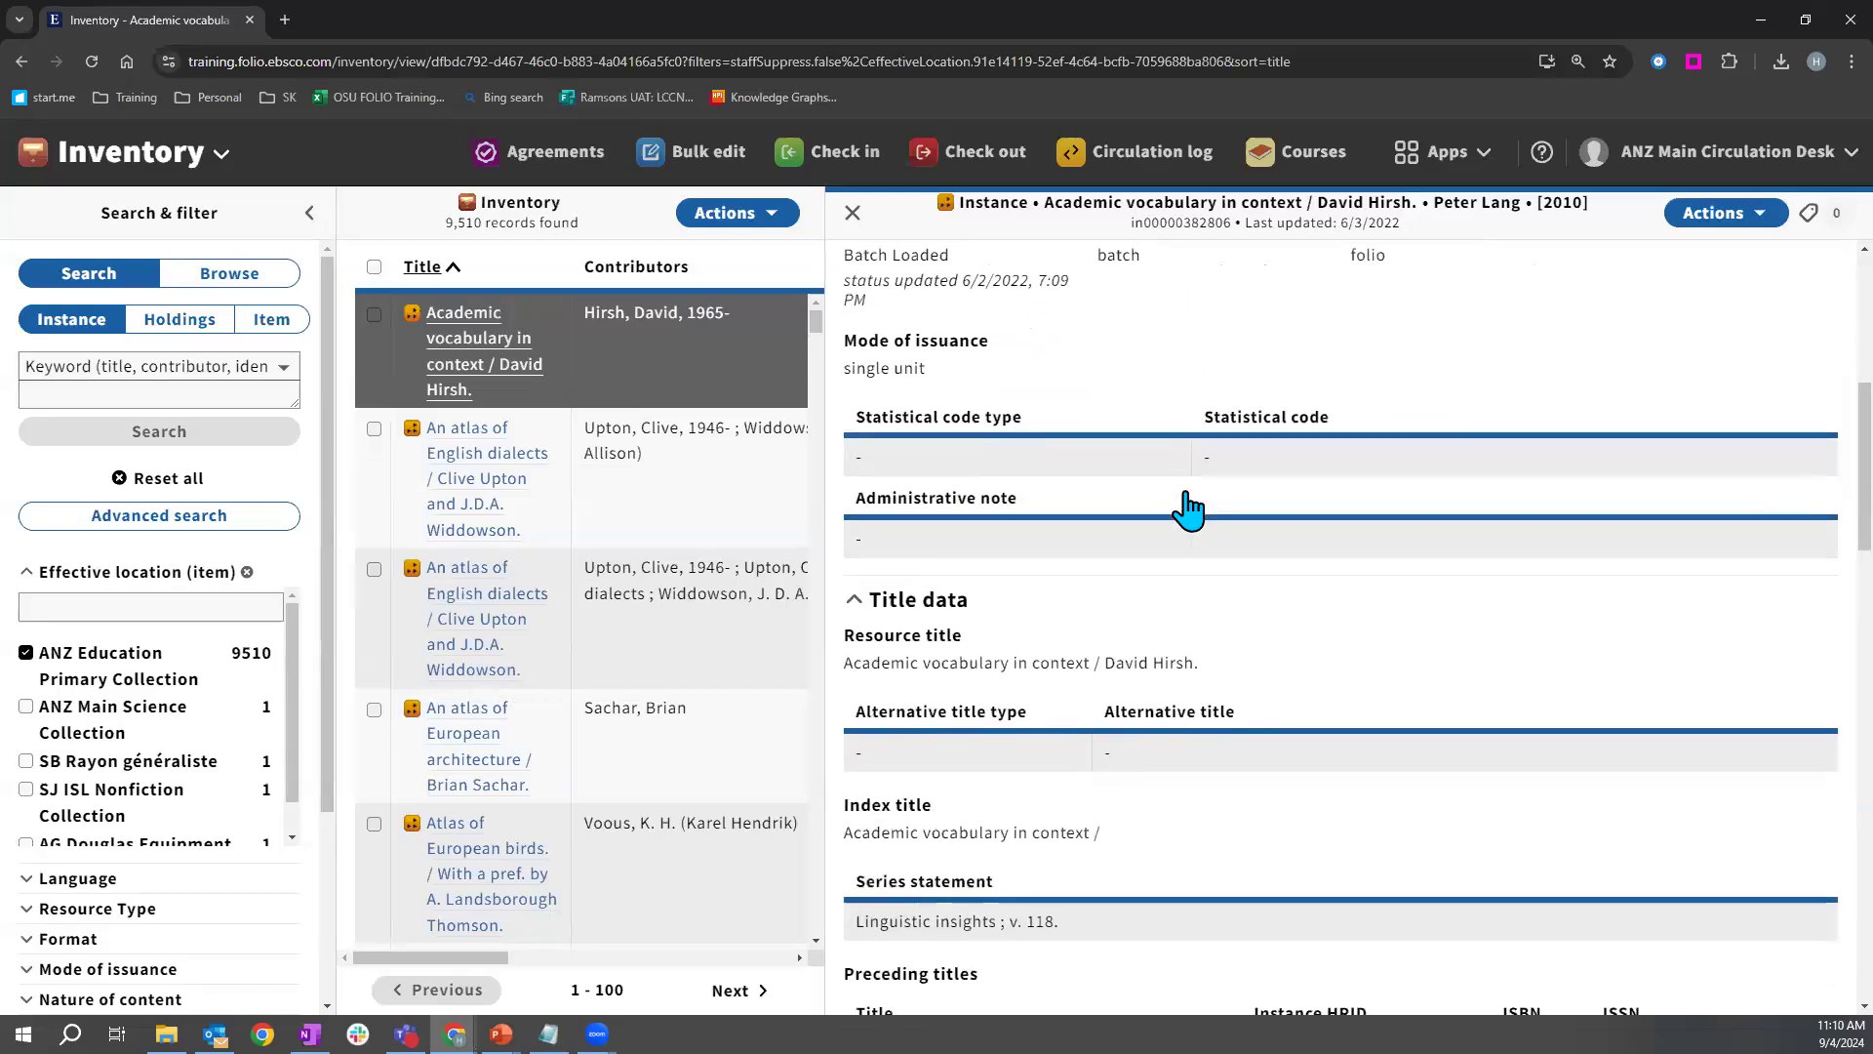
scroll(1188, 504, up, 3)
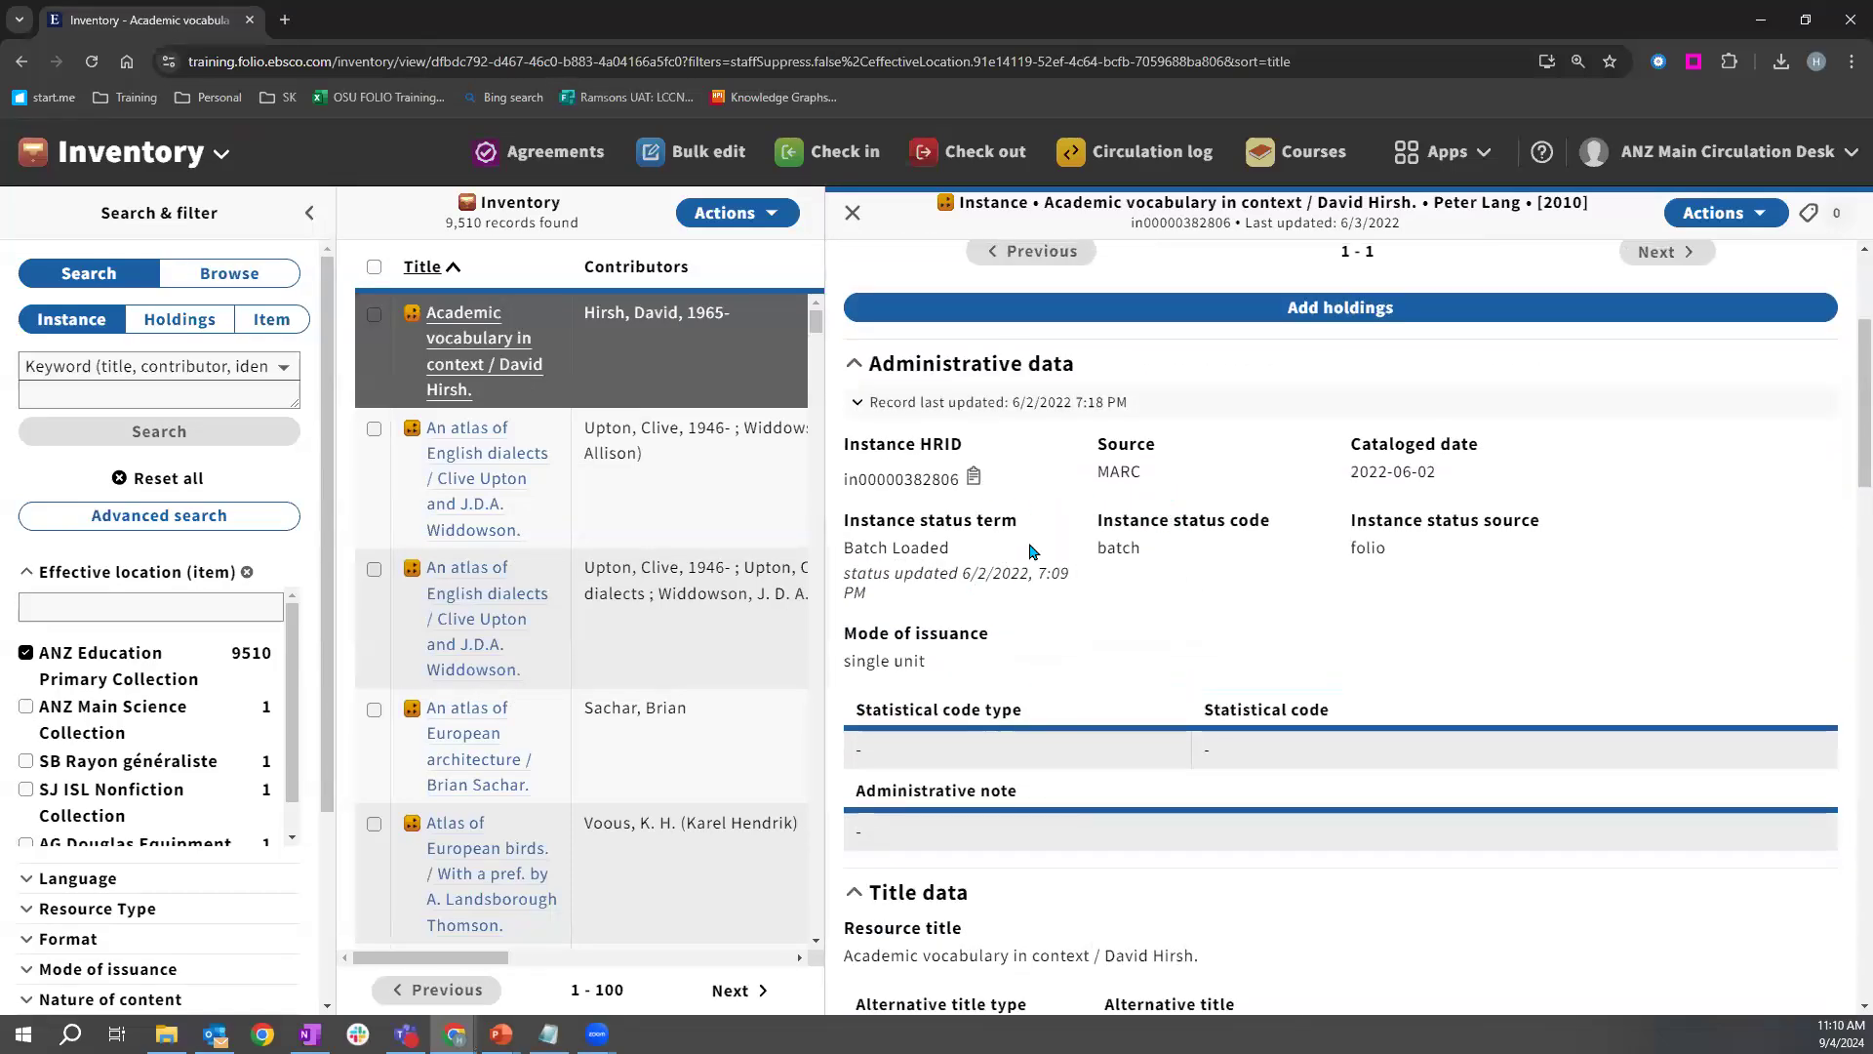
drag(1098, 445, 1175, 473)
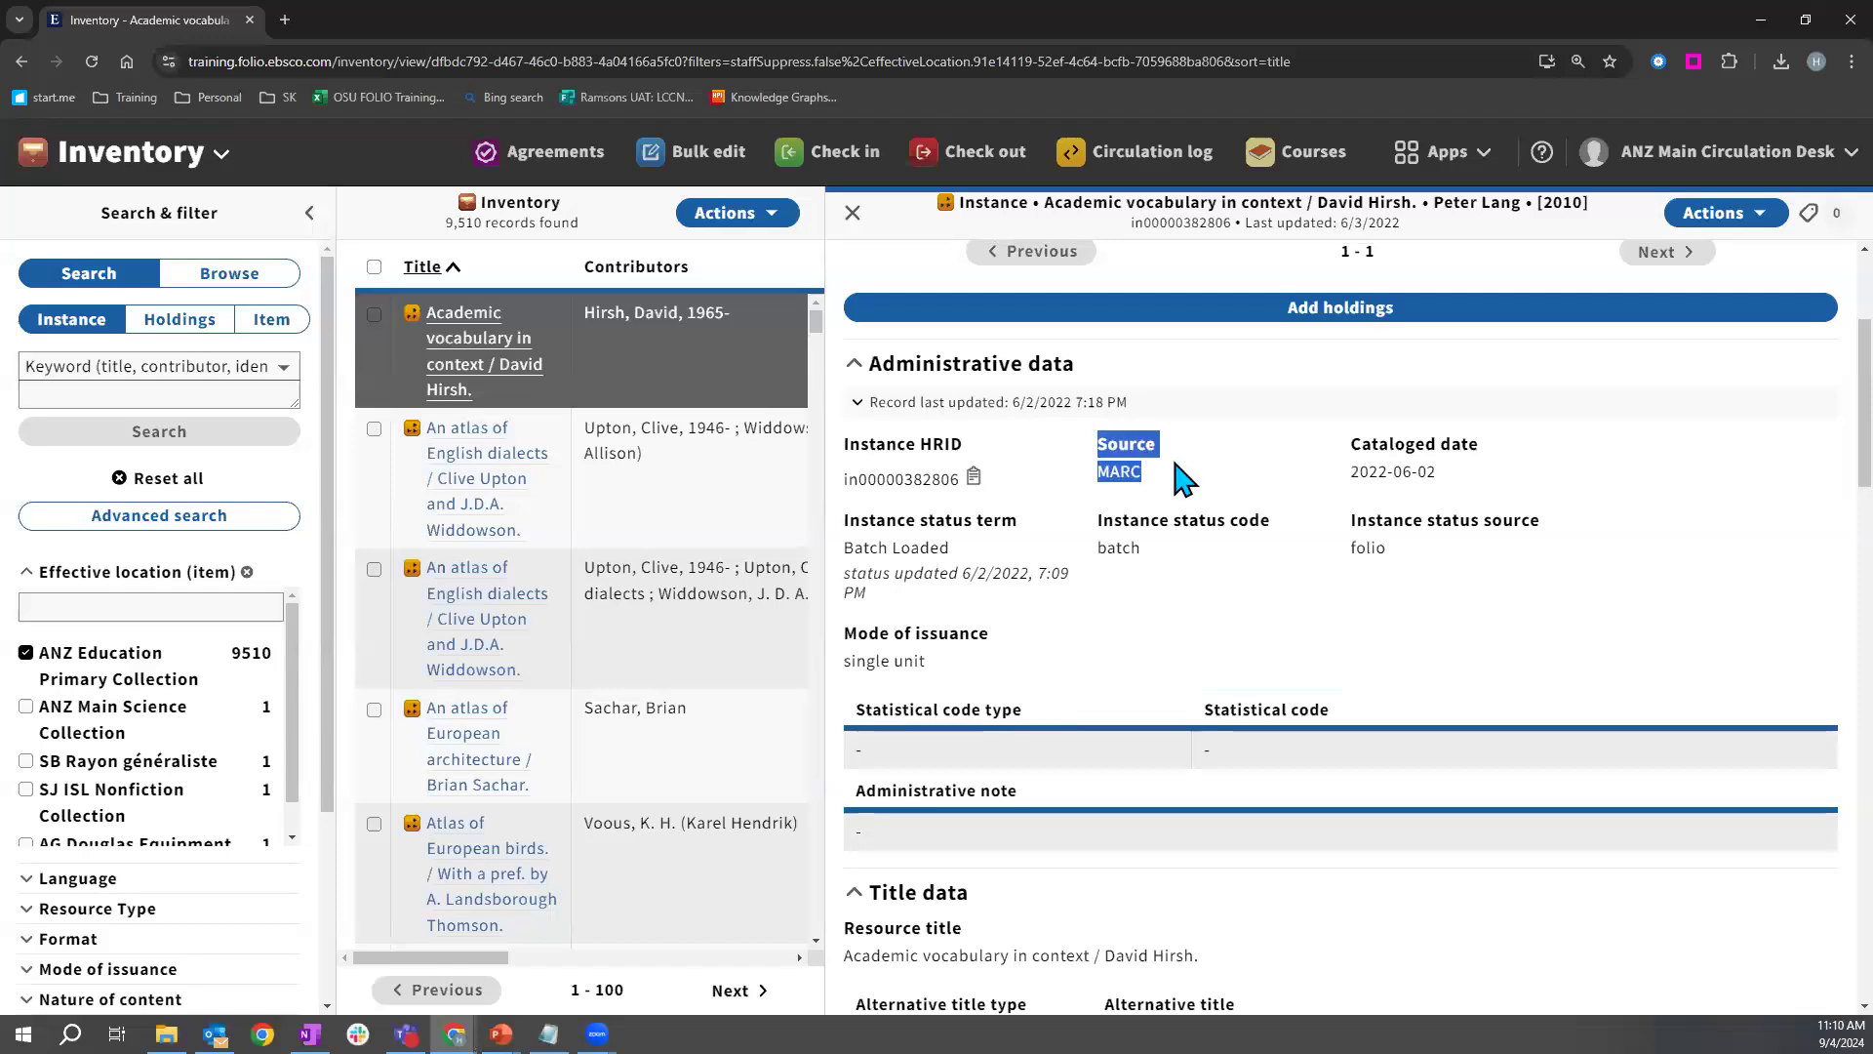
click(1421, 468)
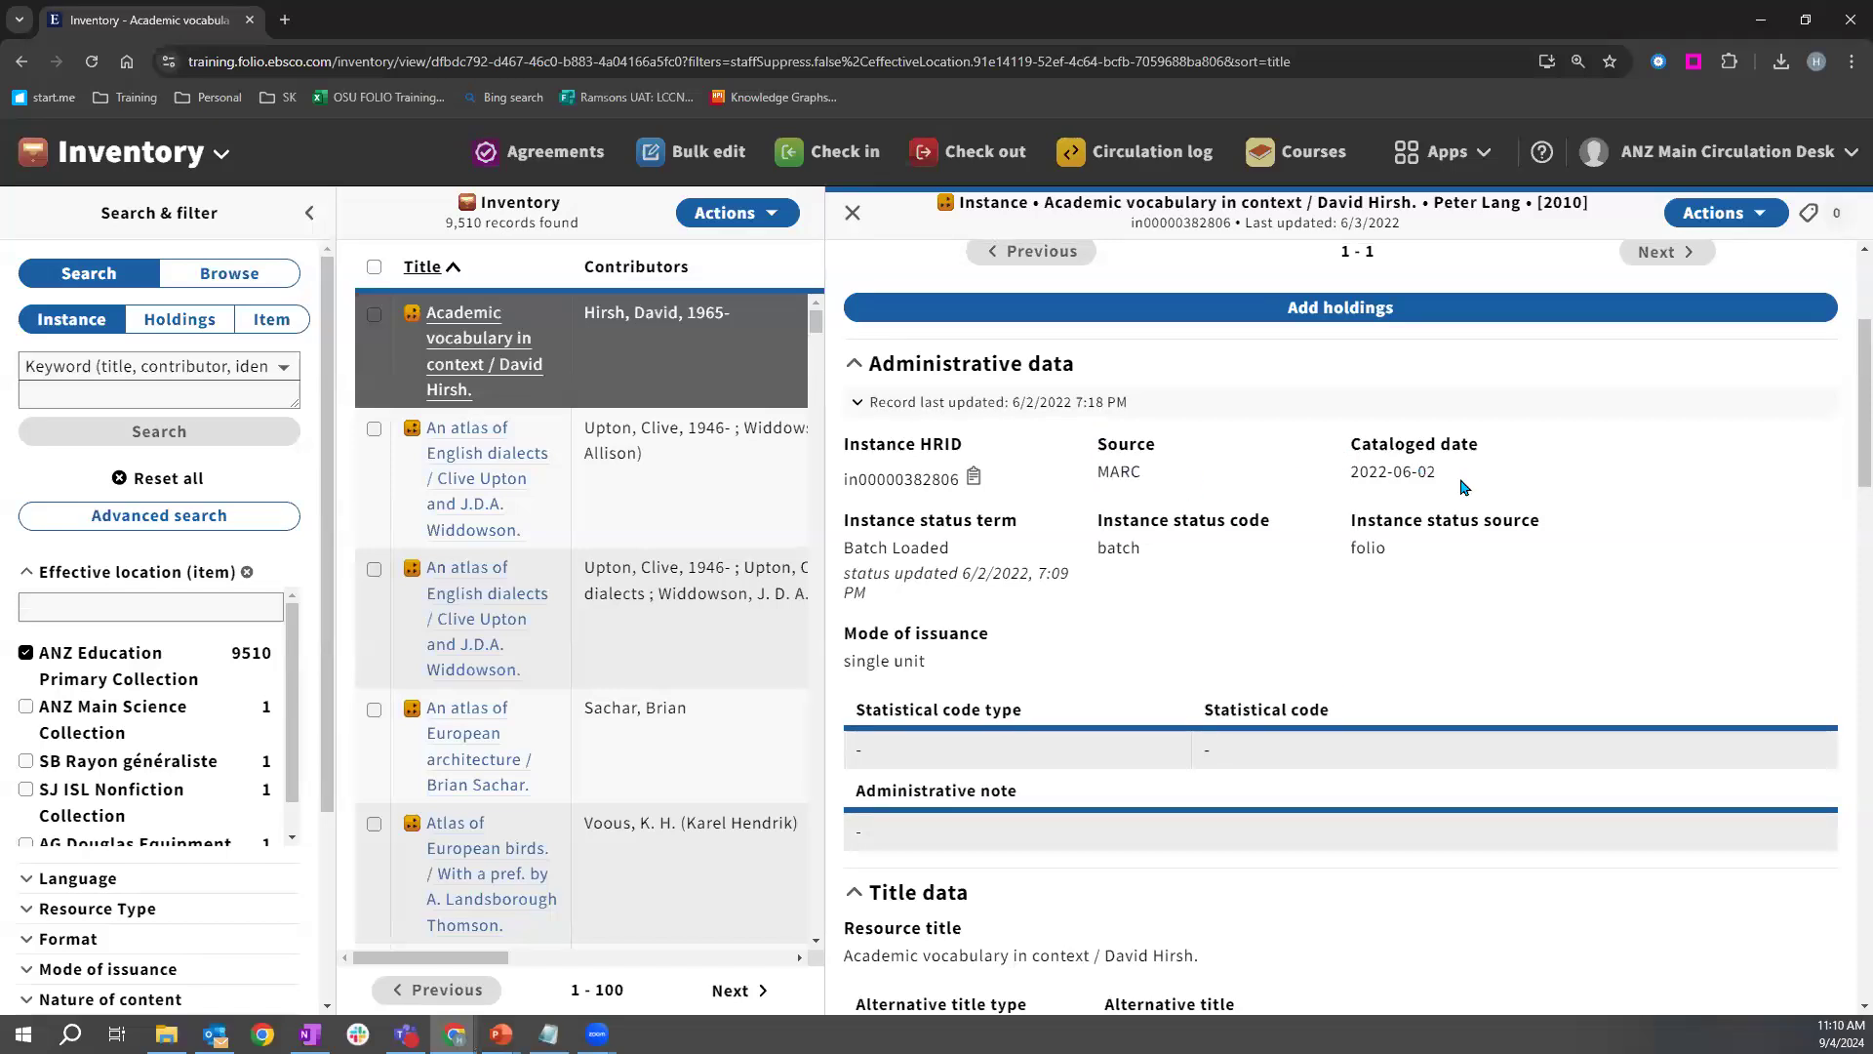
Read through the instance's title data, identifiers, contributor, descriptive data, notes, subject and classification sections, and return to the holdings.
scroll(1459, 507, down, 5)
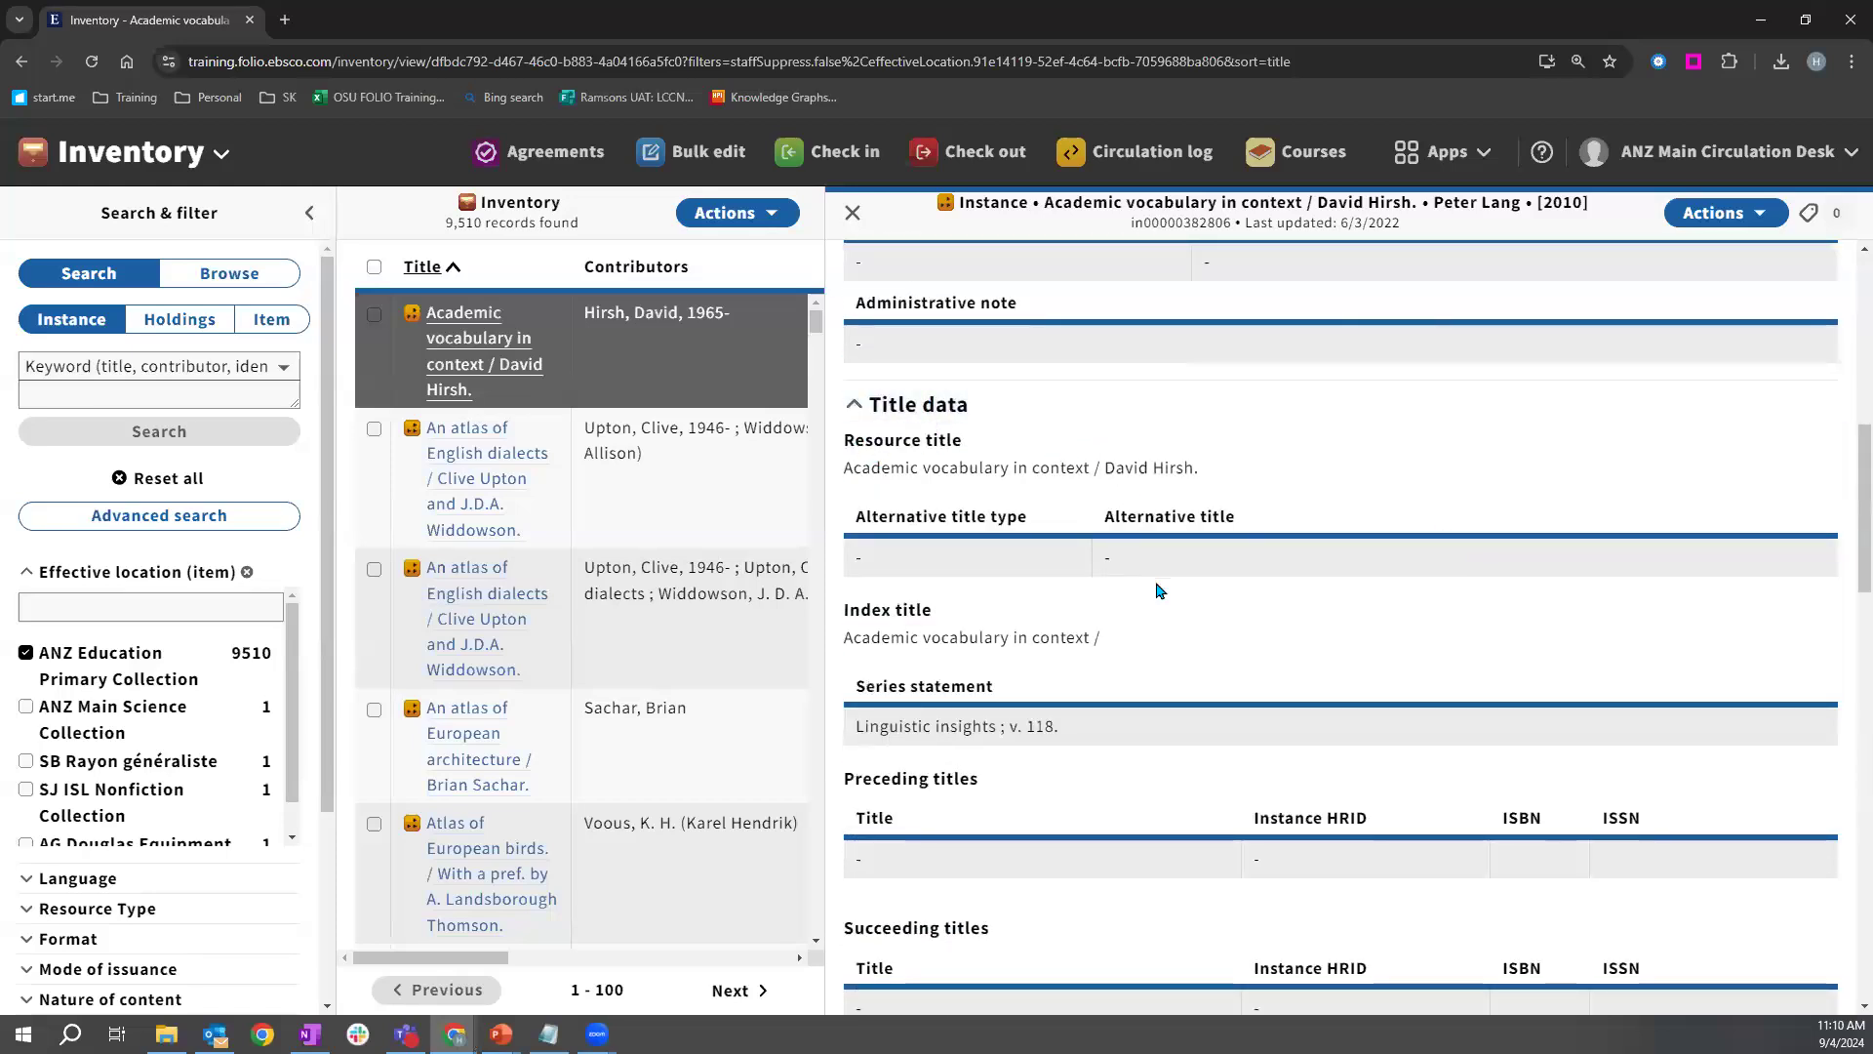
scroll(1160, 592, down, 7)
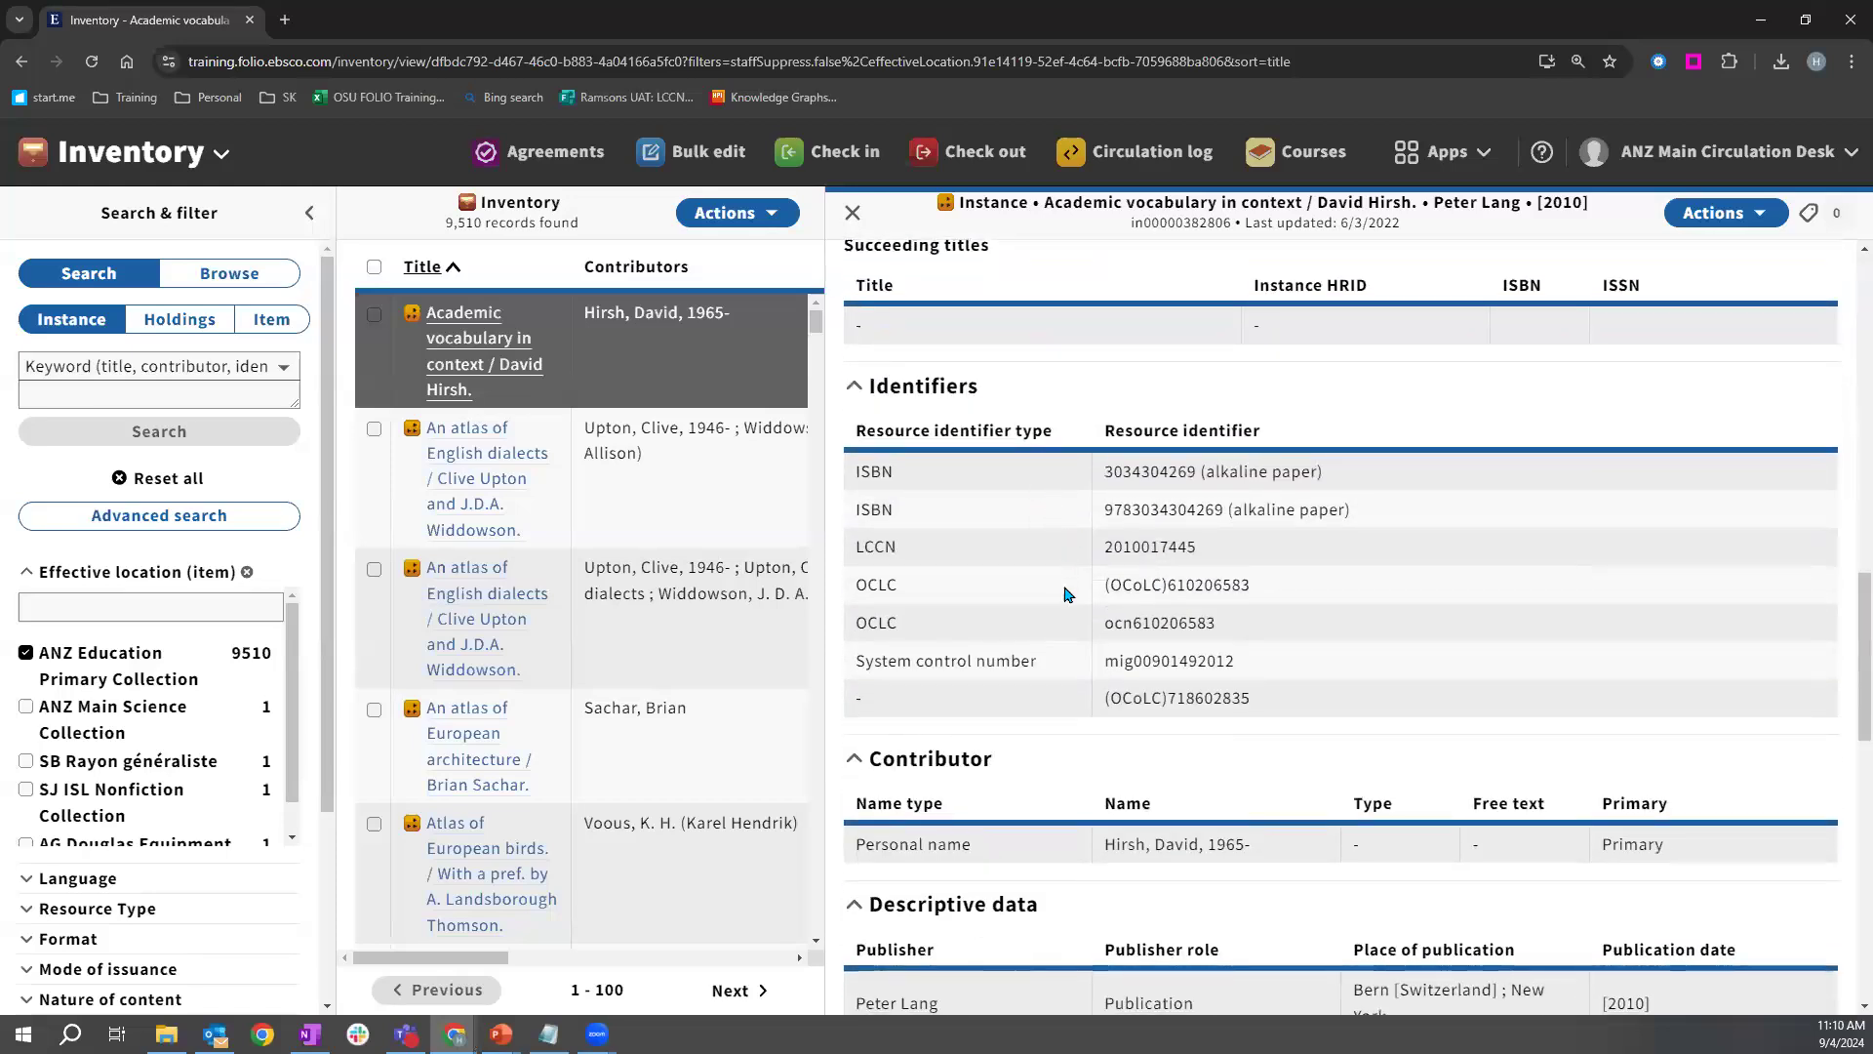
scroll(1093, 646, down, 2)
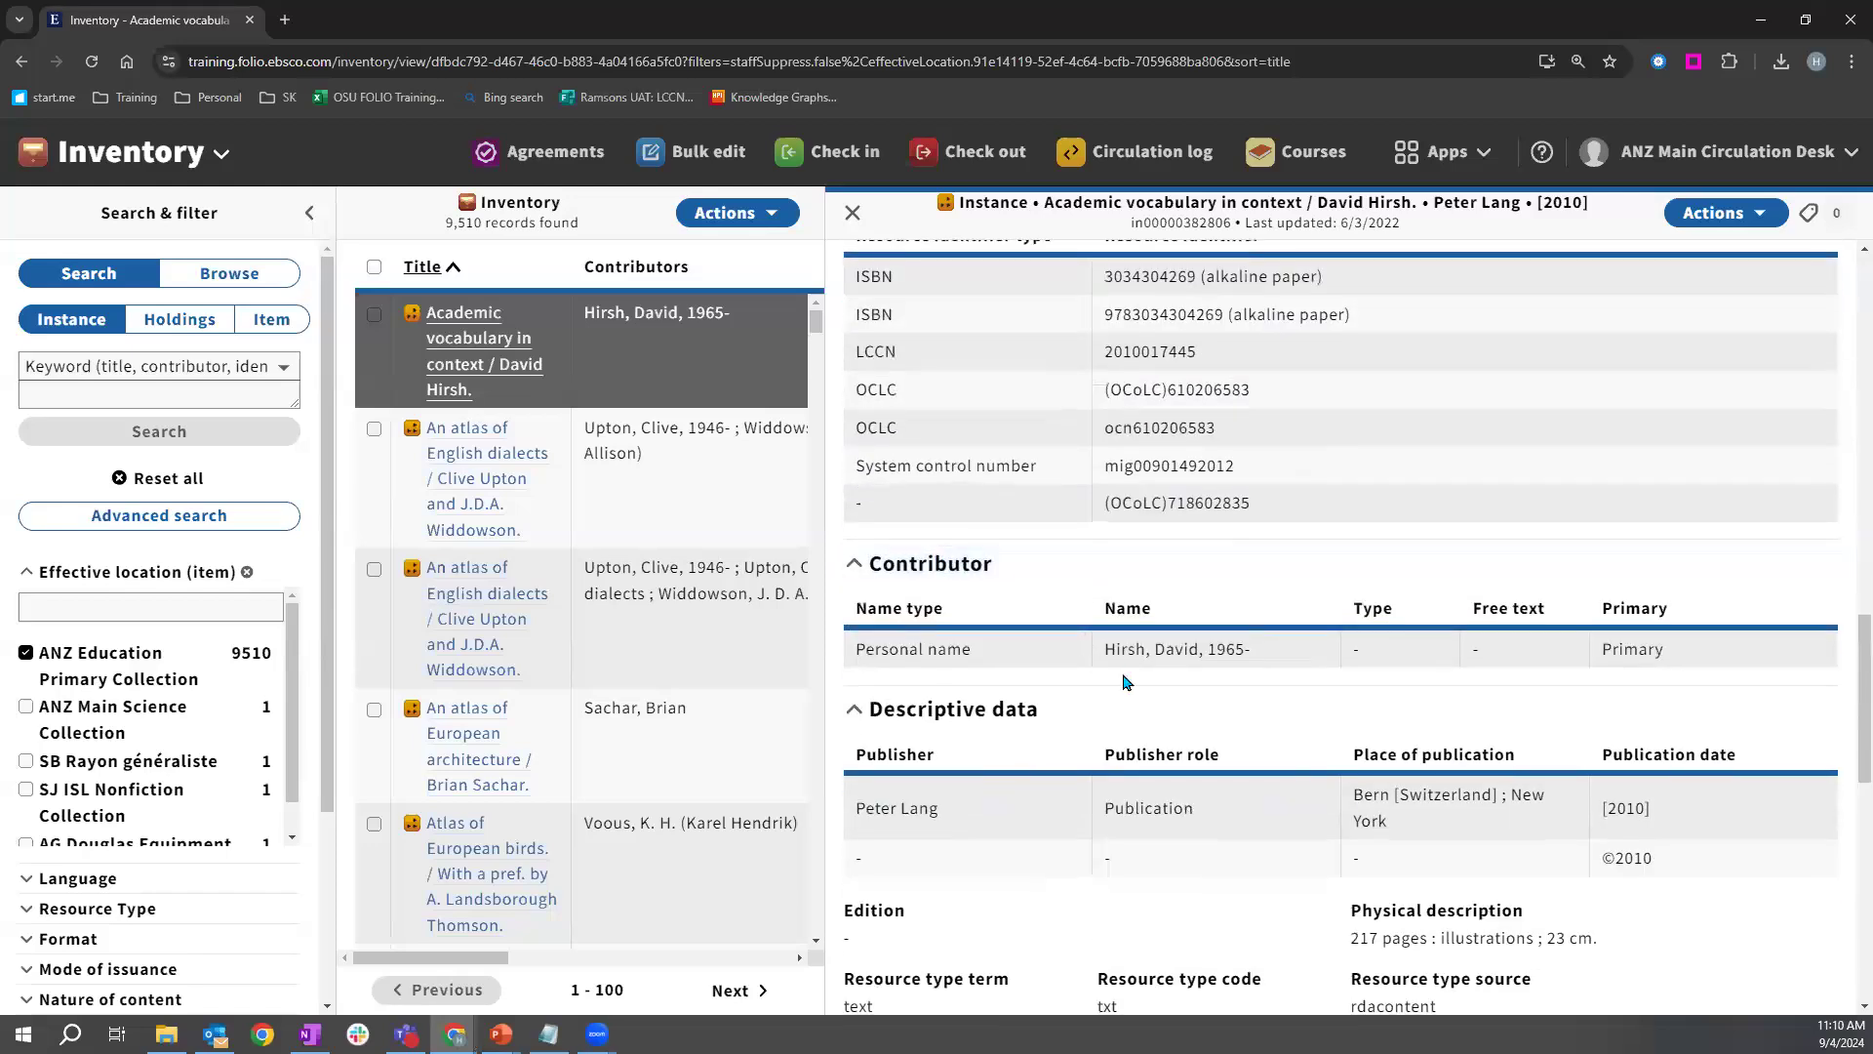
scroll(1124, 680, down, 6)
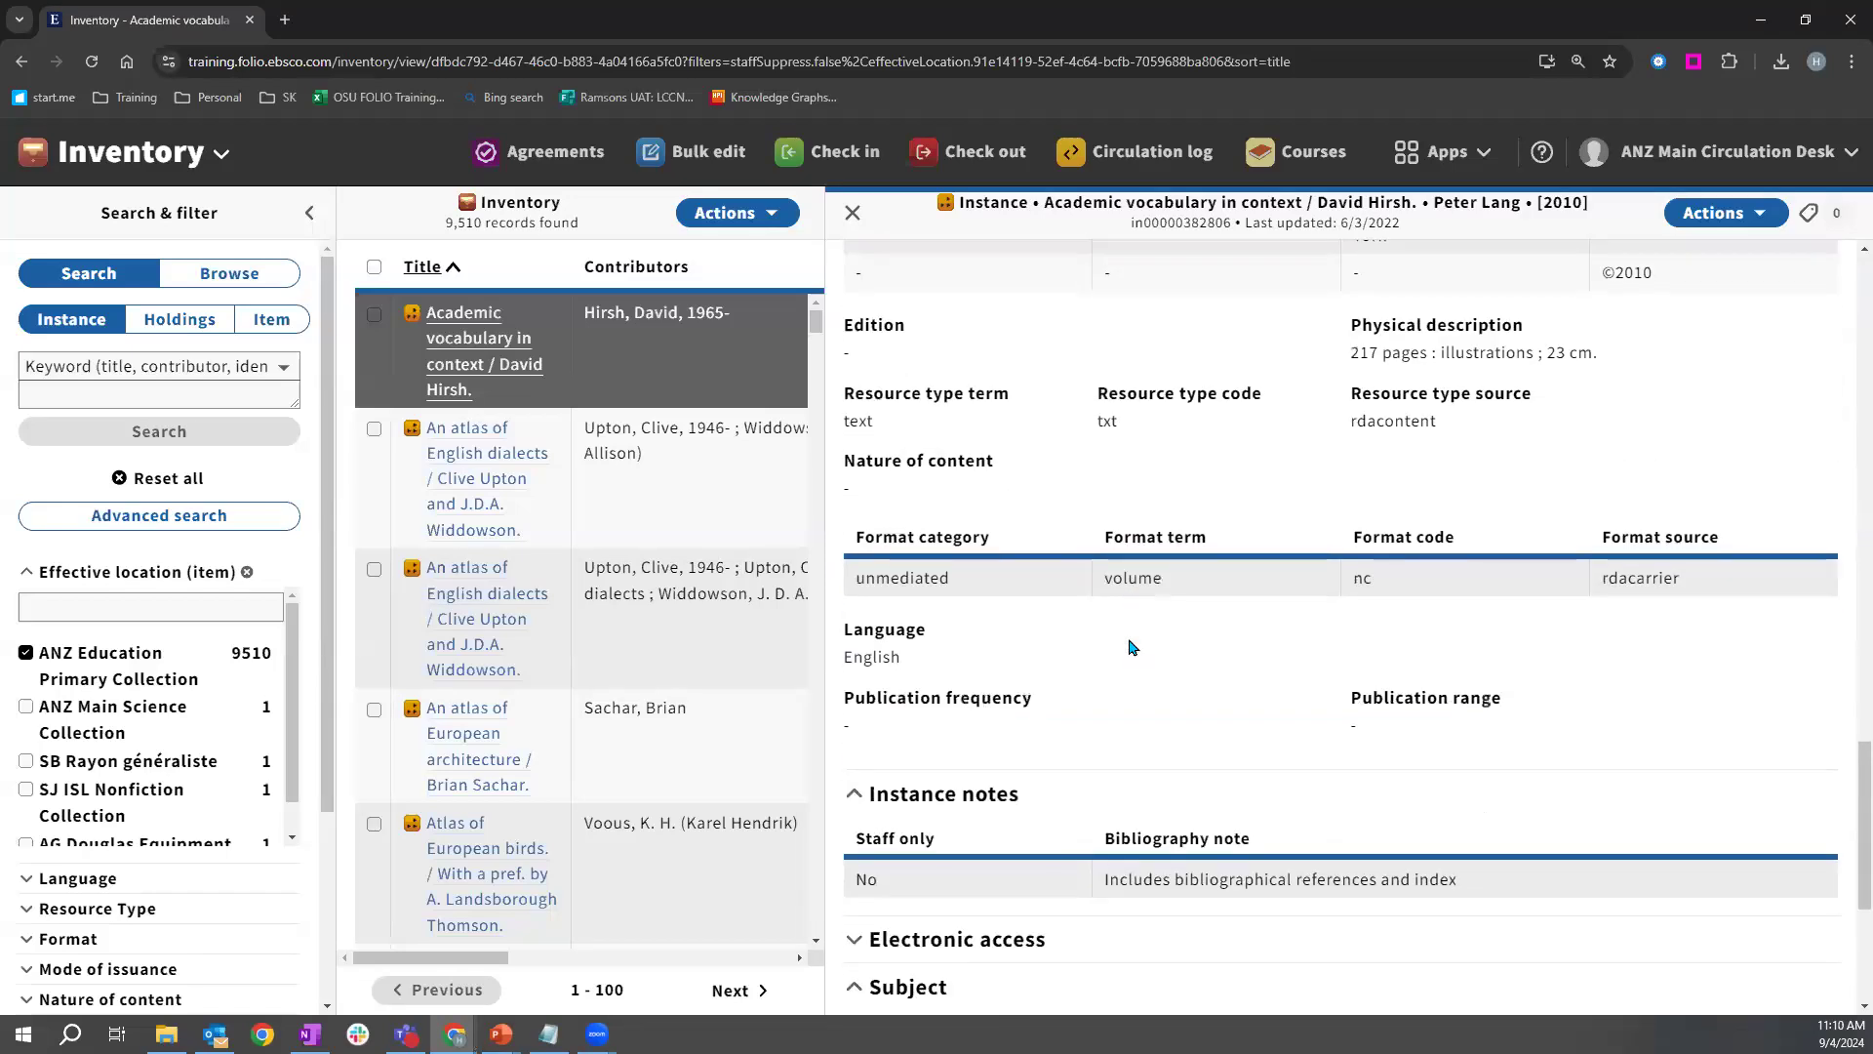
scroll(1130, 647, down, 4)
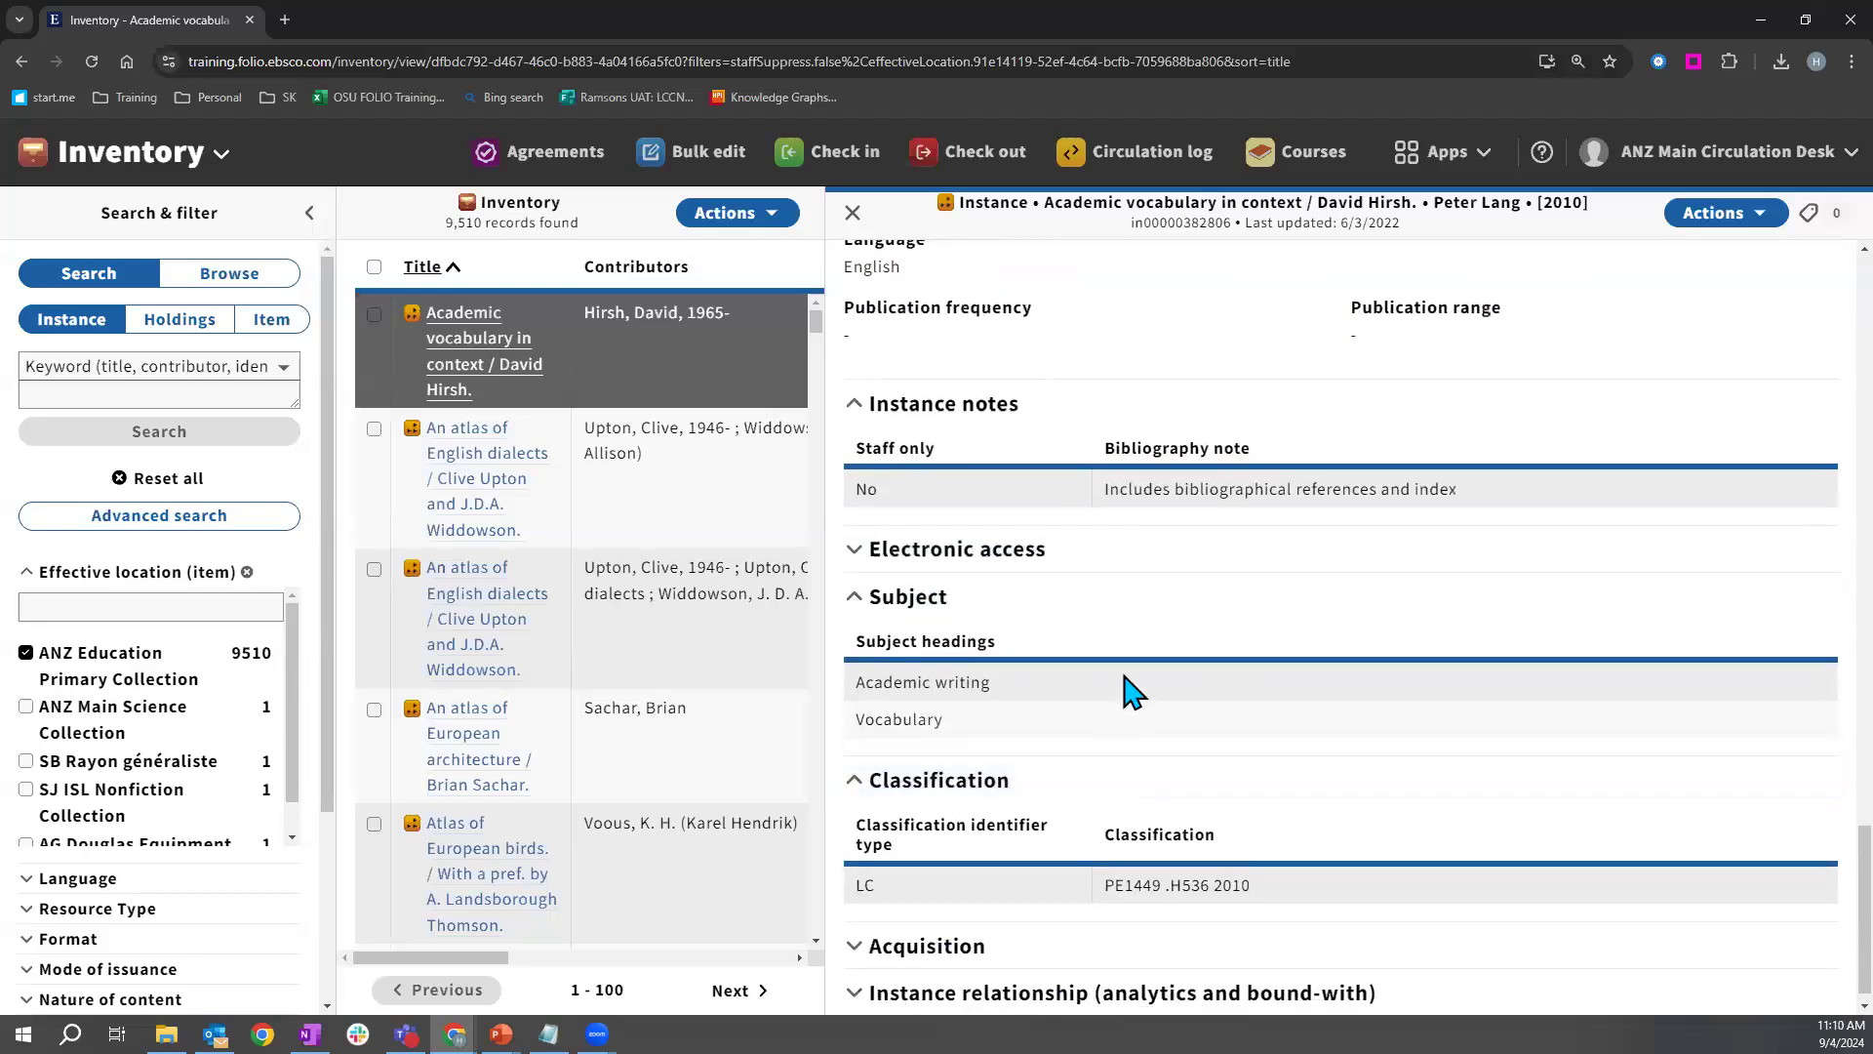
scroll(1190, 454, up, 10)
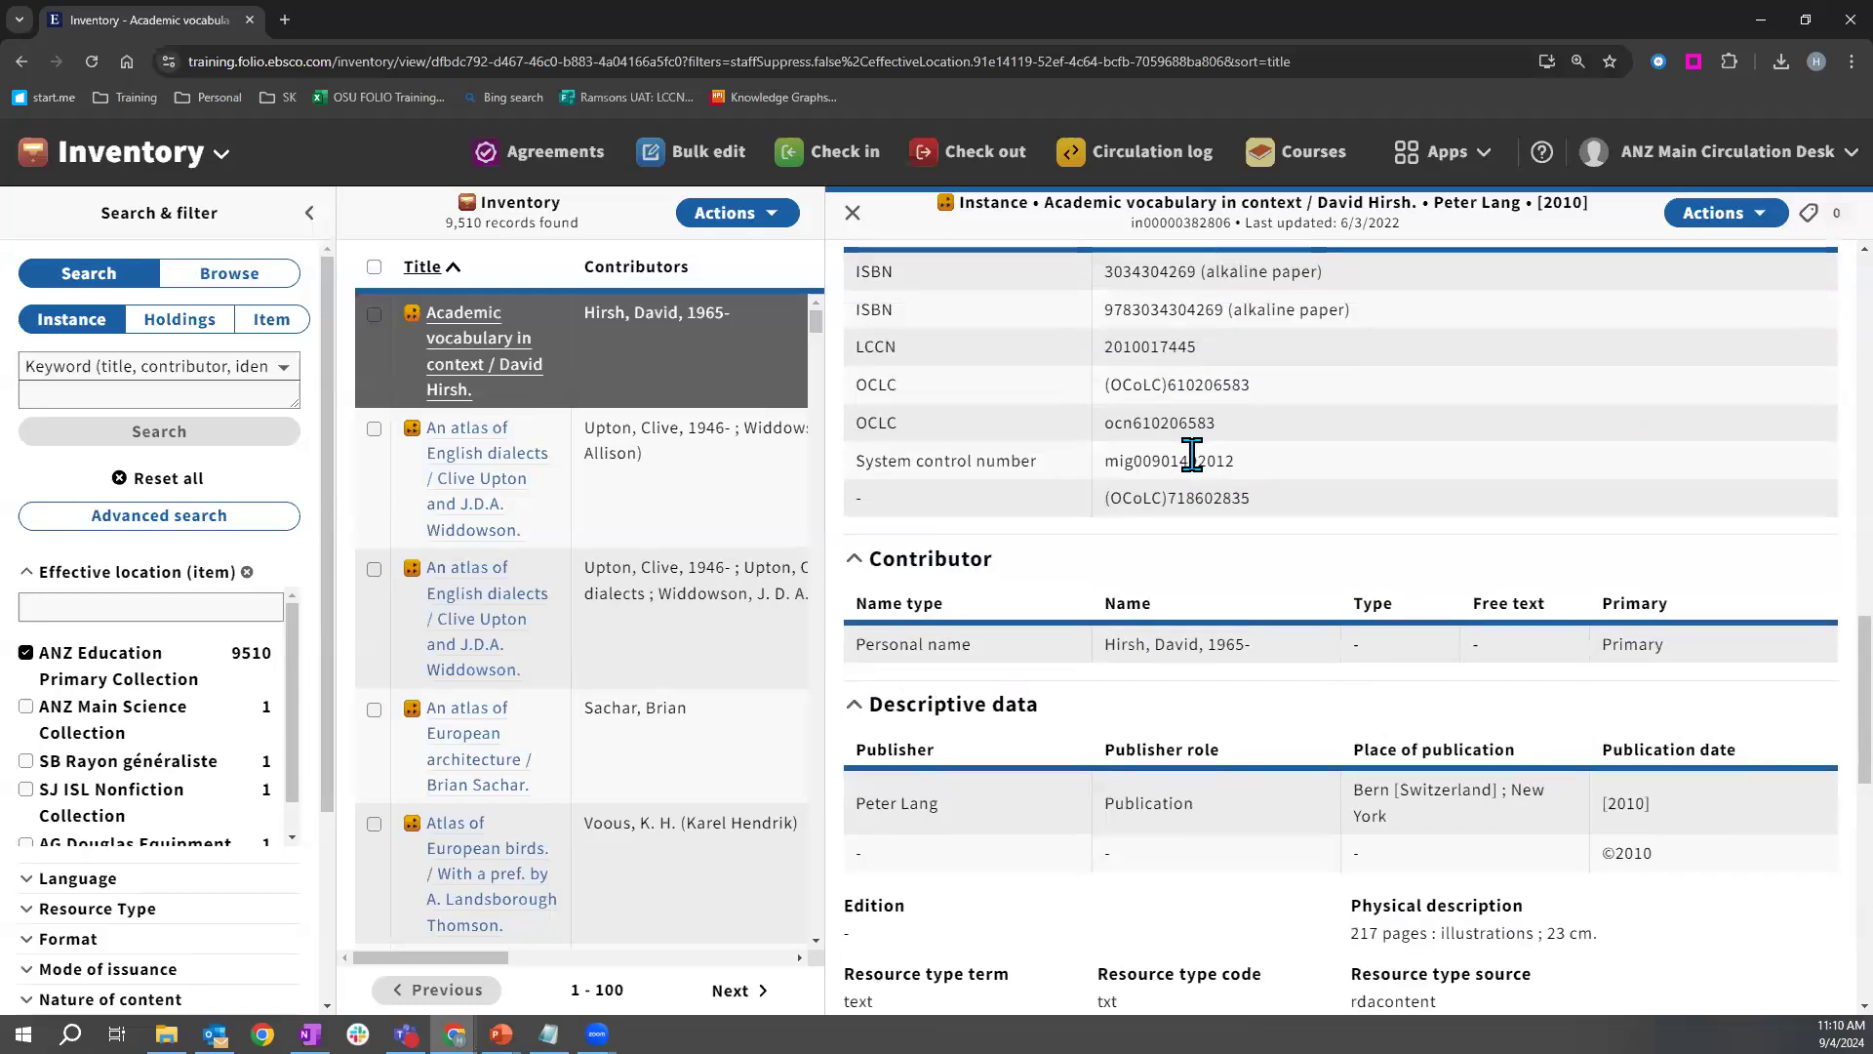
scroll(1192, 458, up, 15)
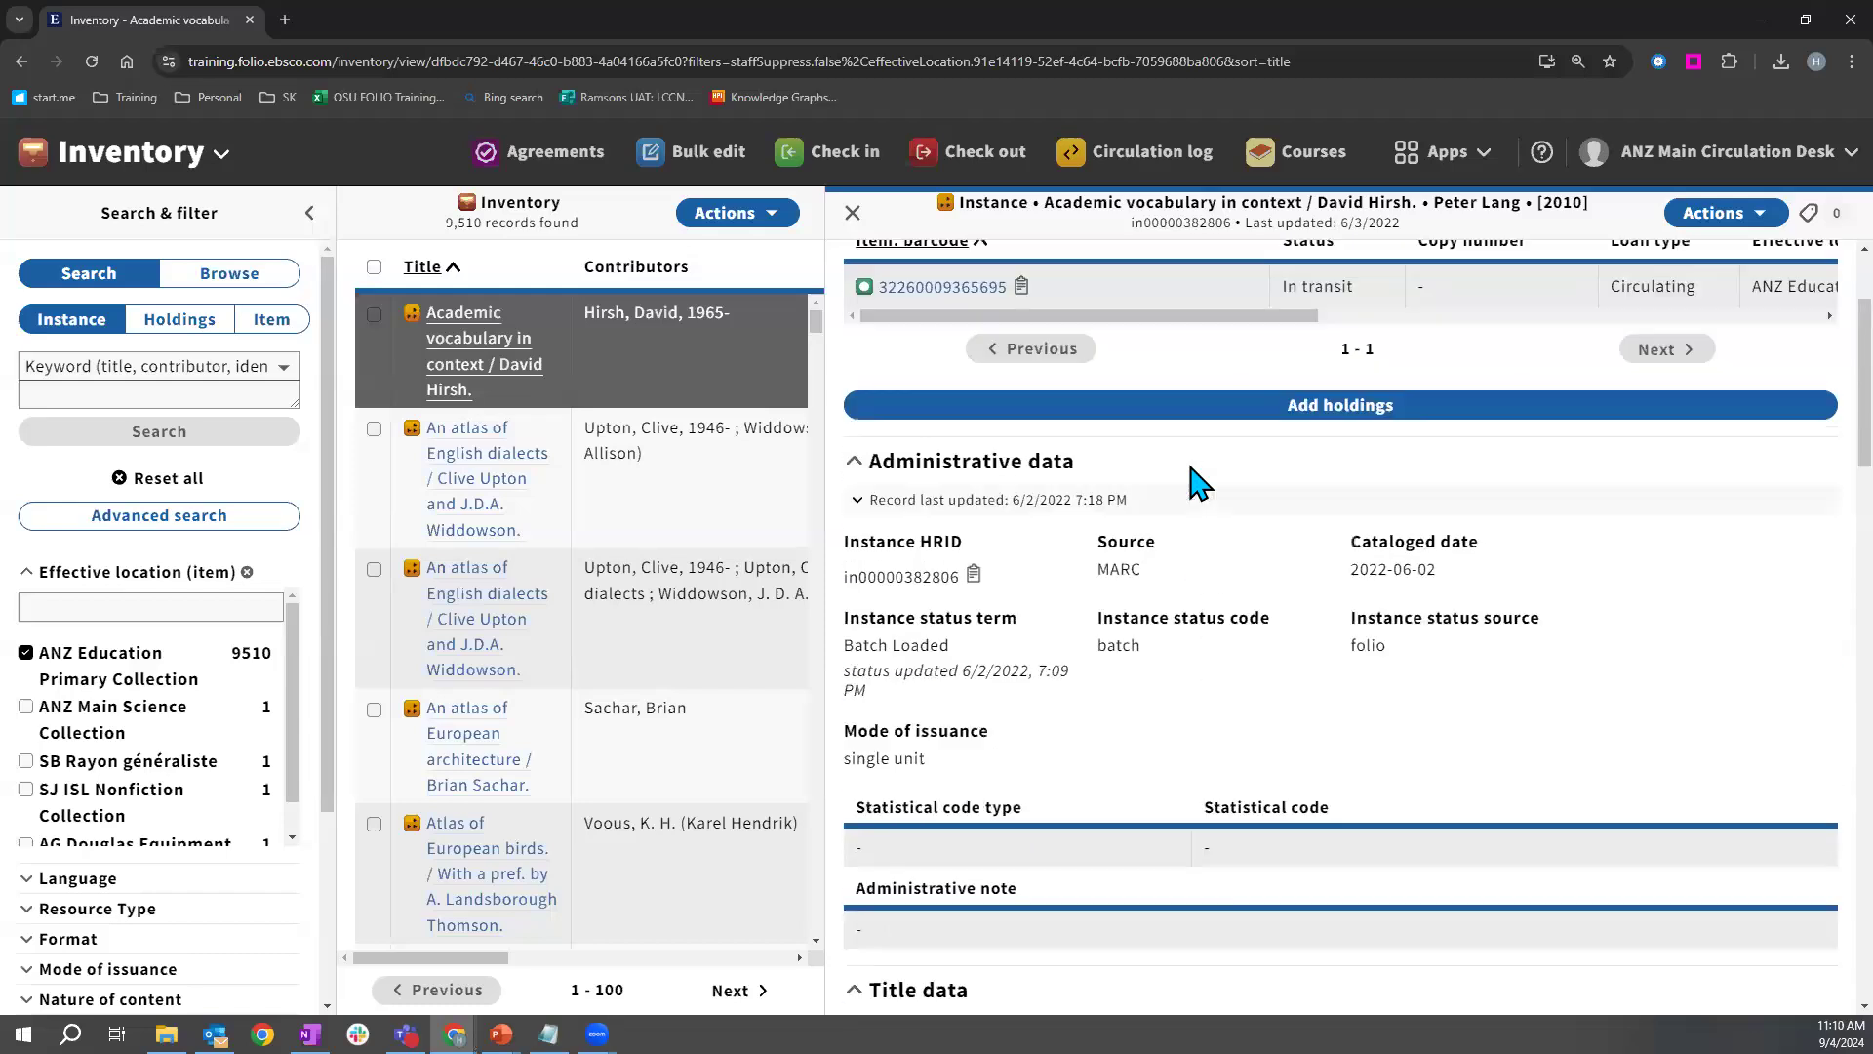
scroll(1195, 478, up, 2)
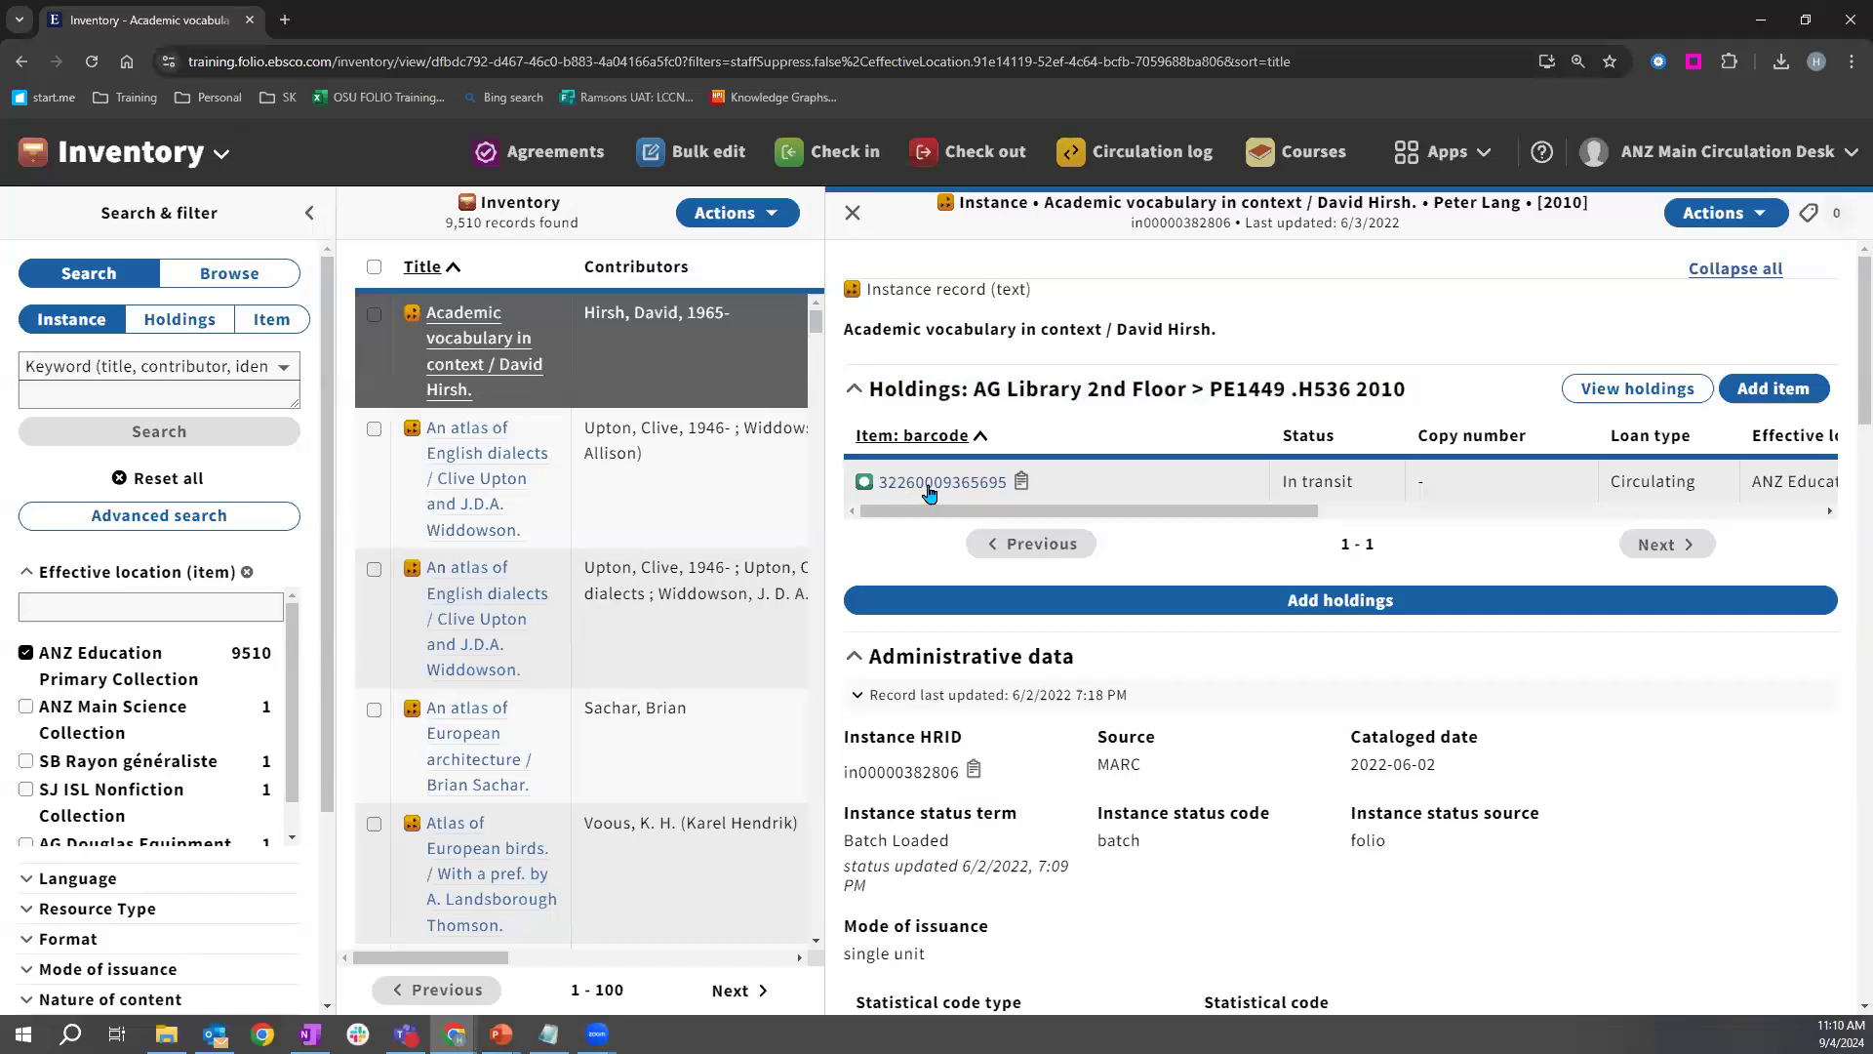
Switch to the presentation, show the Single Record Import (Z39.50) slide, and return to FOLIO Inventory.
key(alt+Tab)
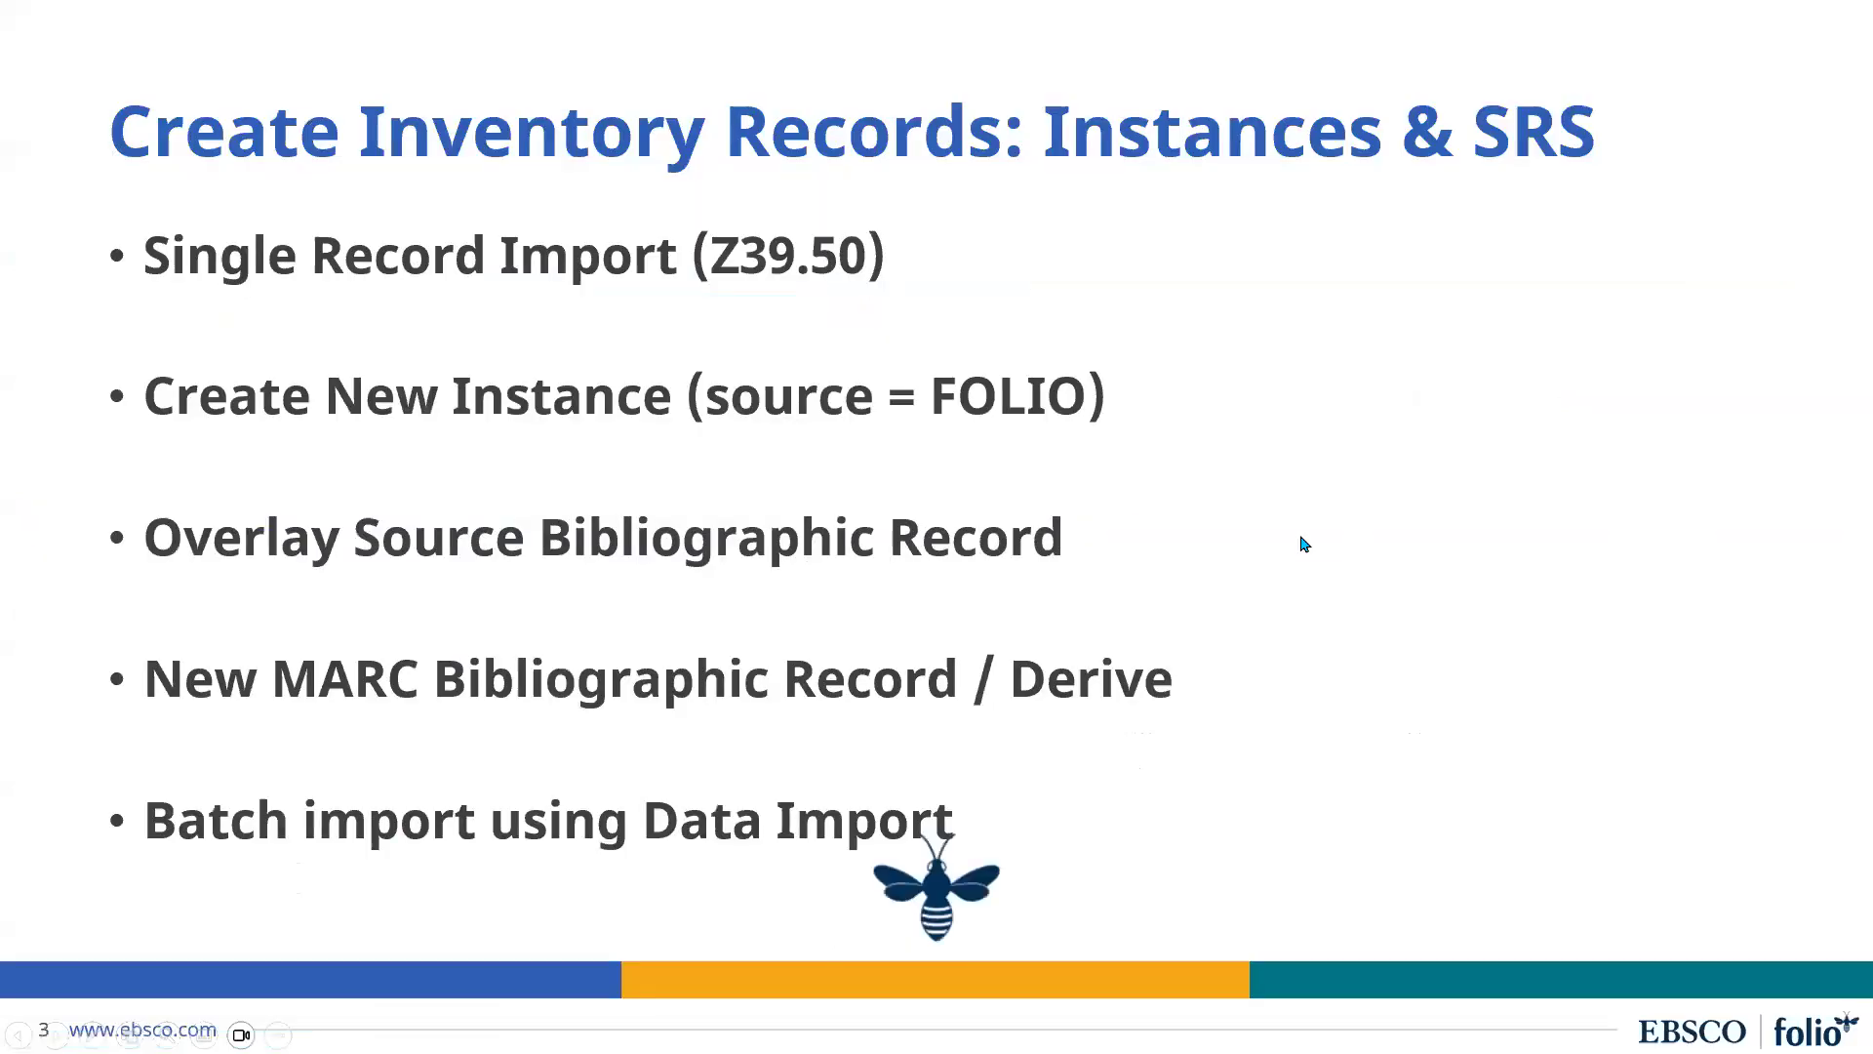
key(Right)
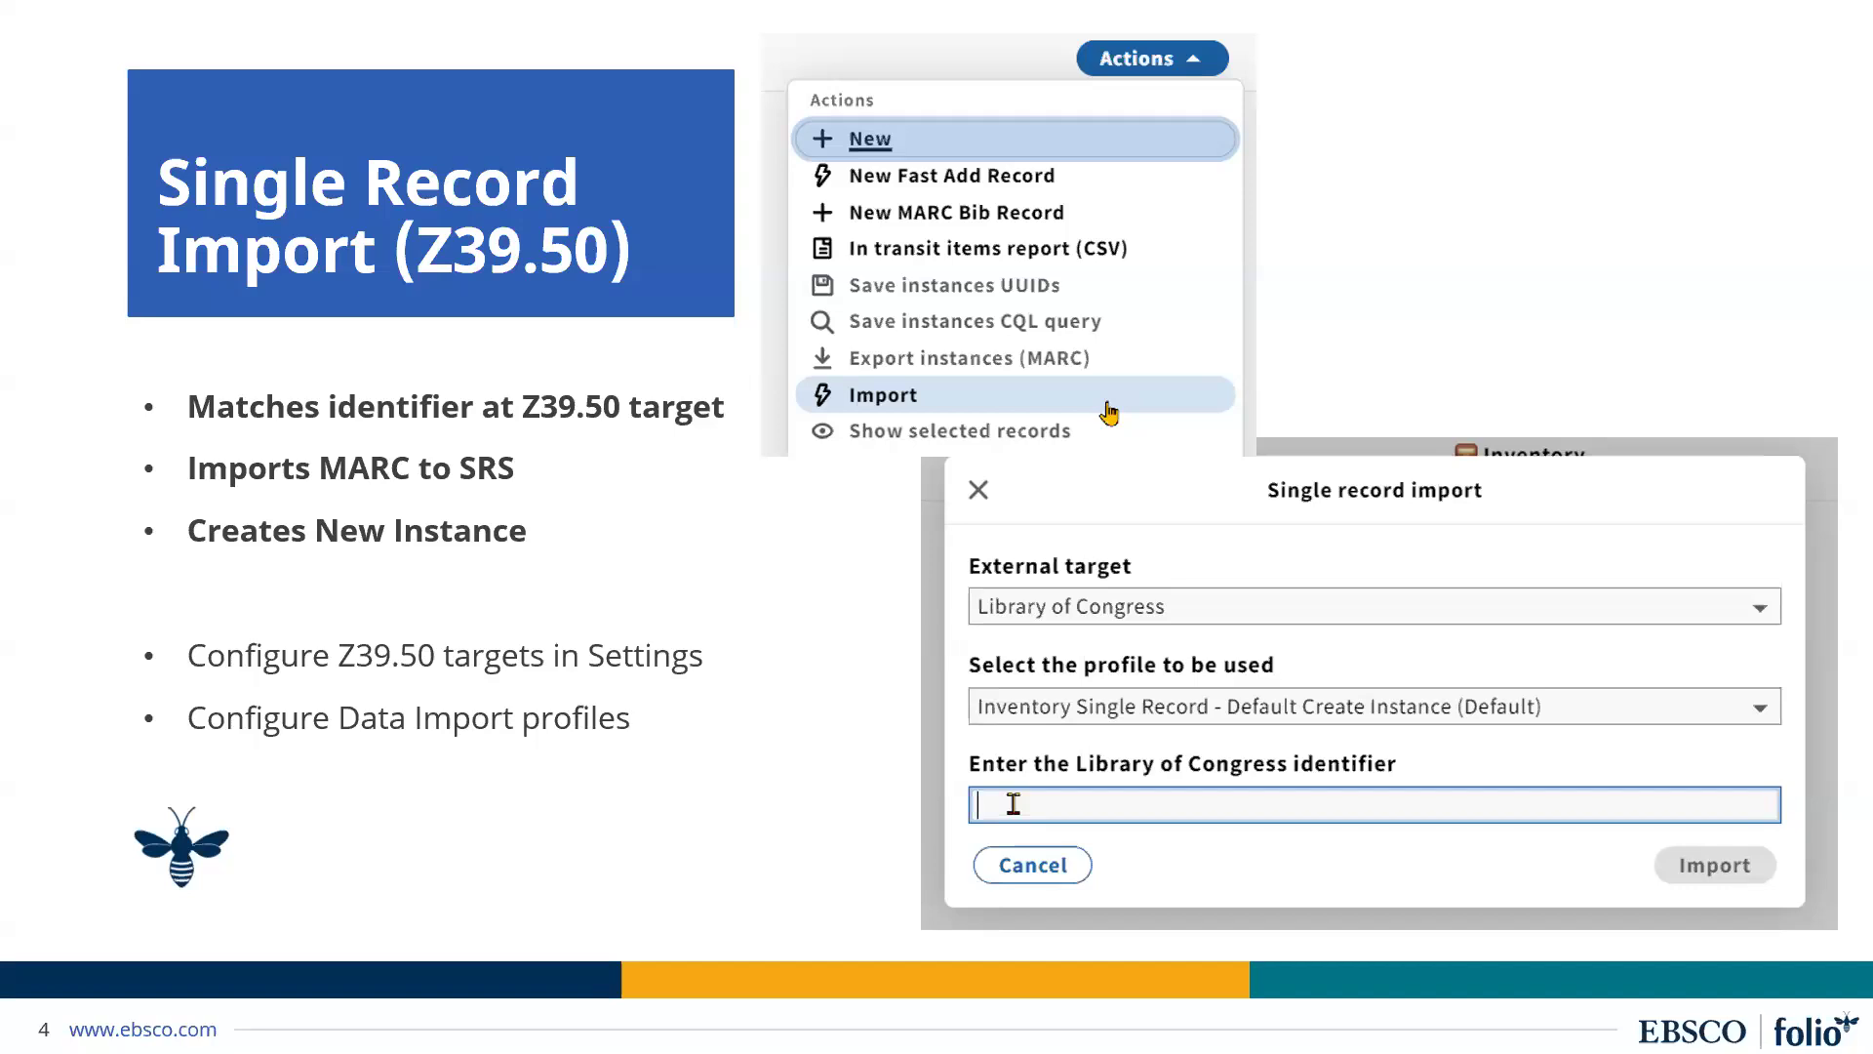
key(alt+Tab)
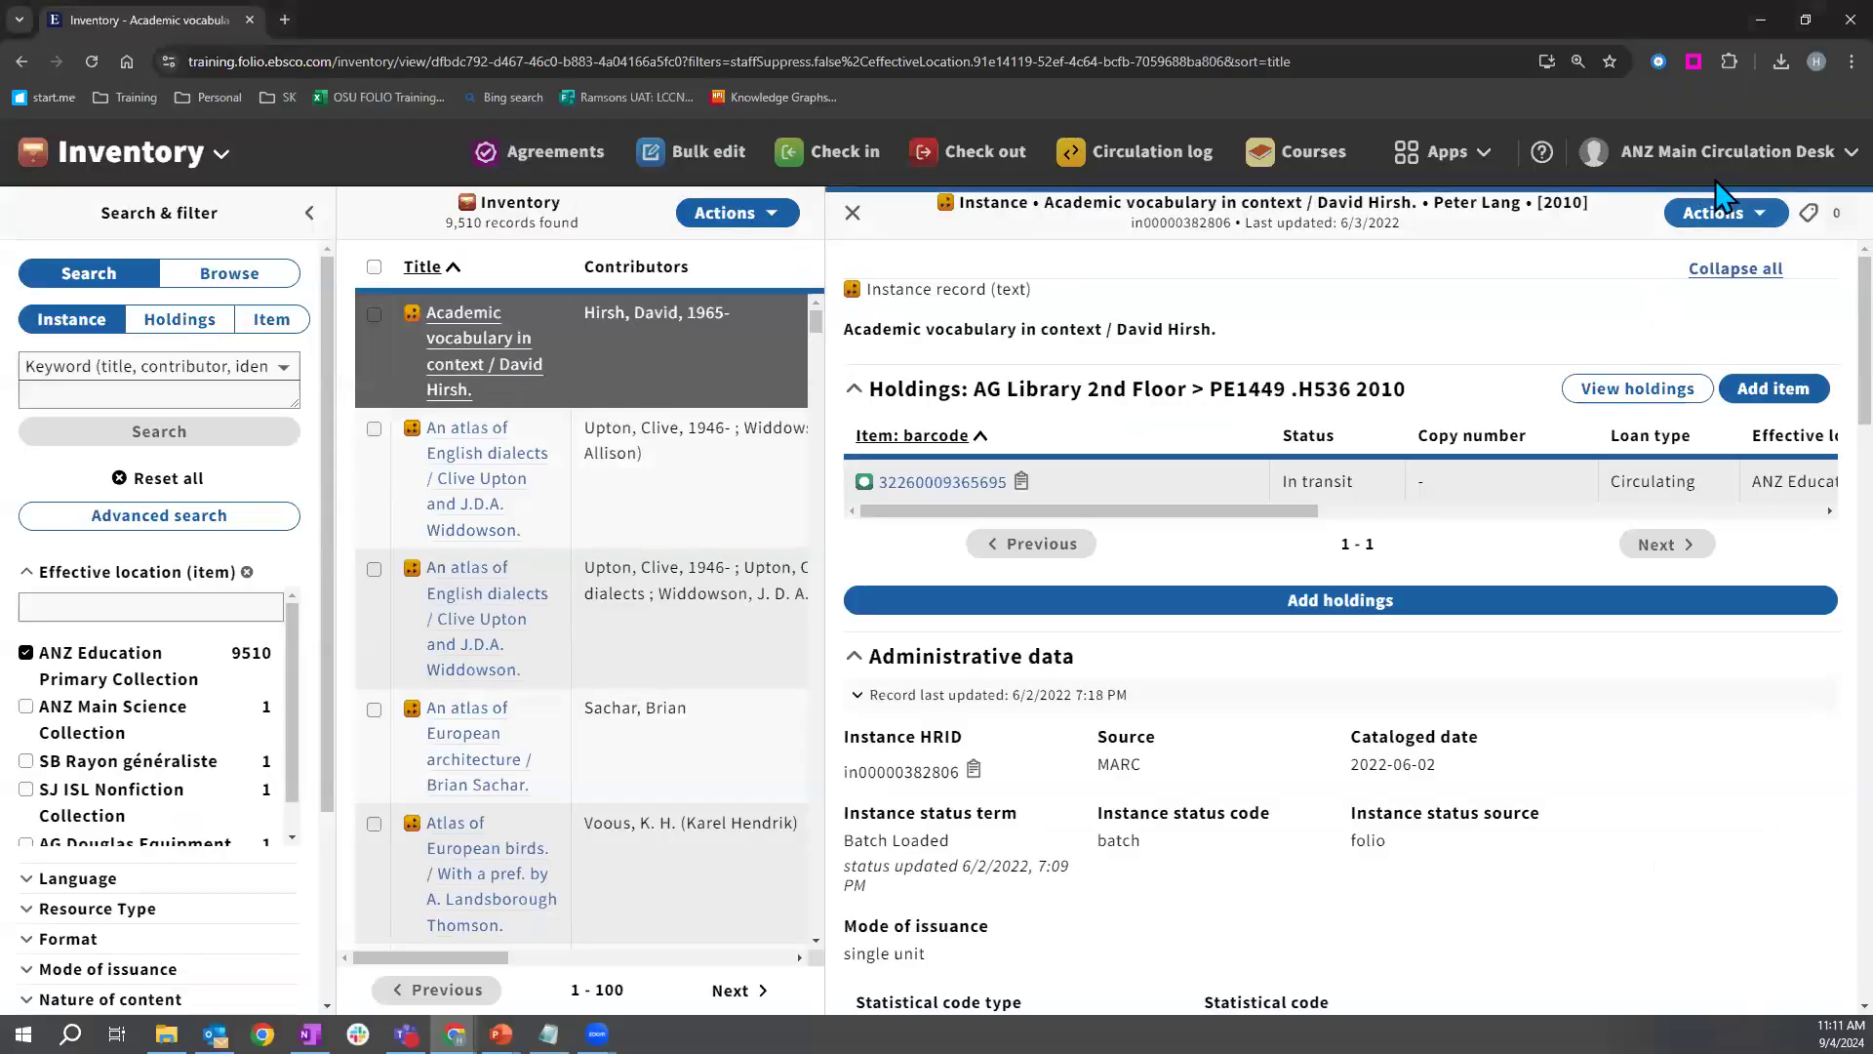
Reset the Inventory search and filters and start a single record import.
click(107, 477)
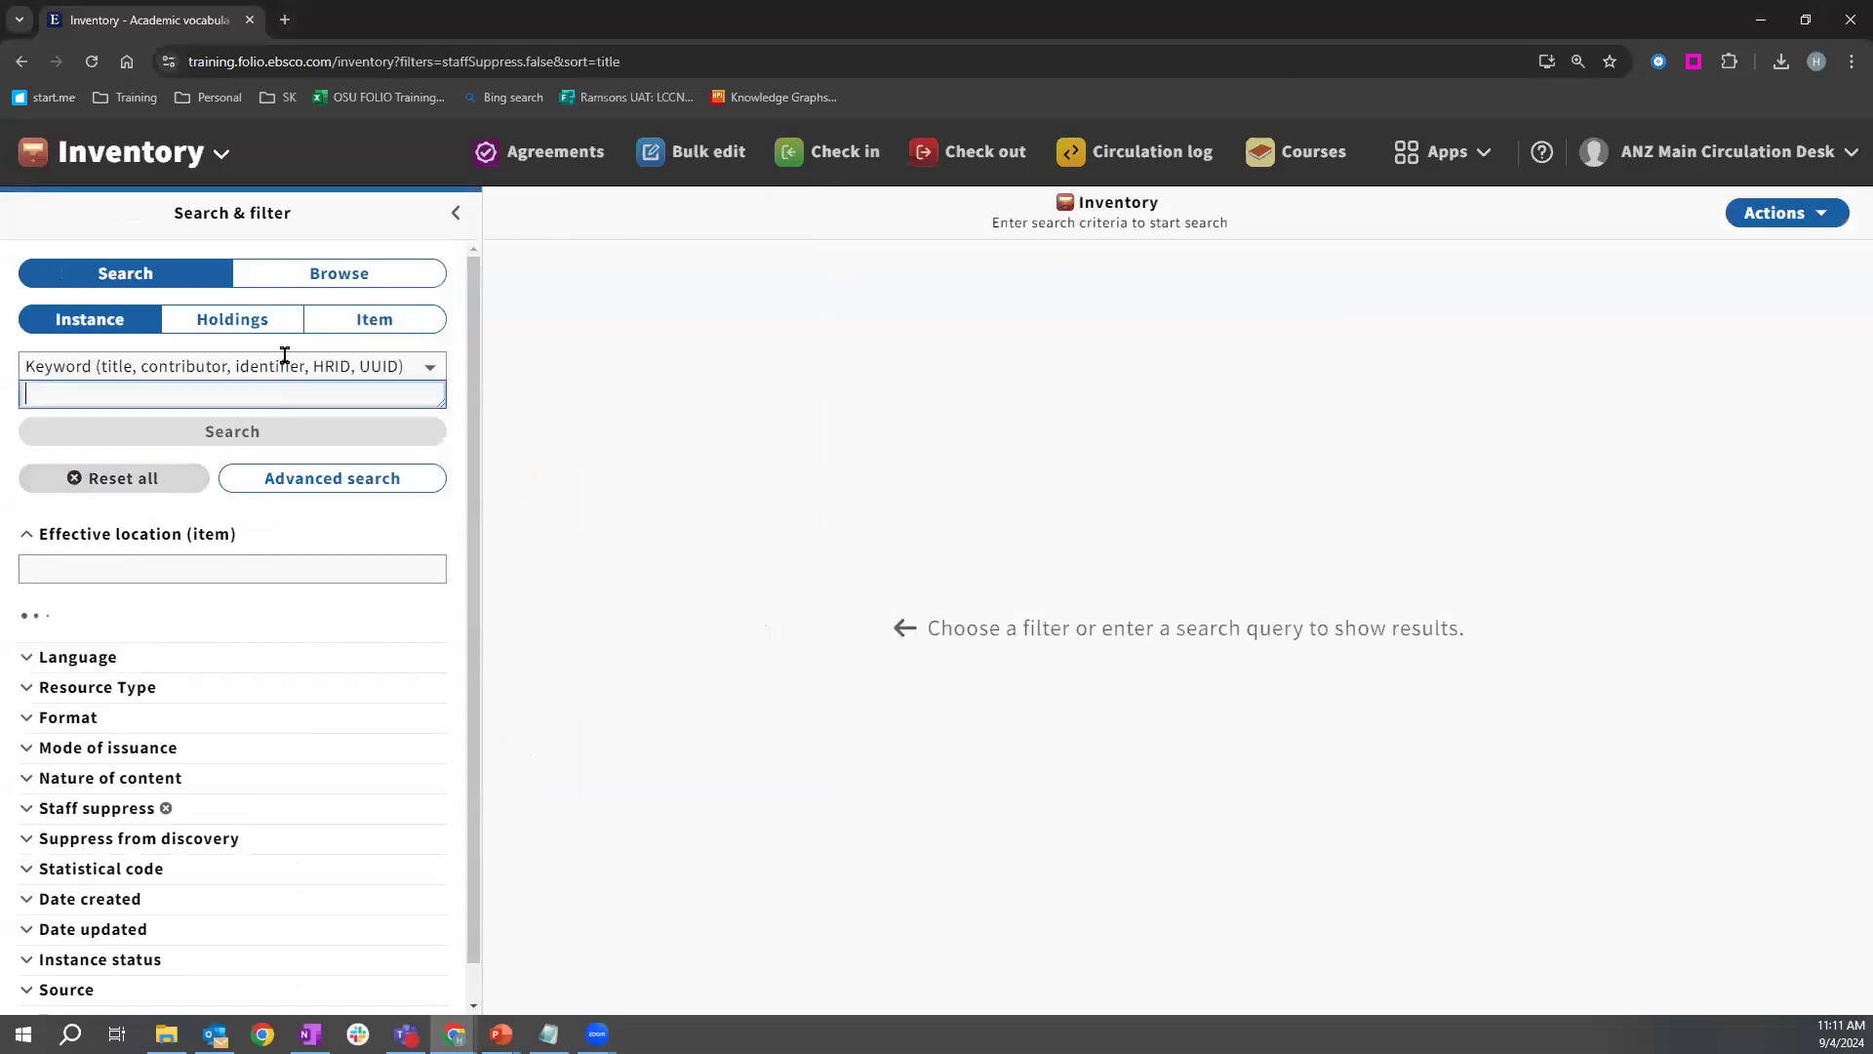
click(1801, 223)
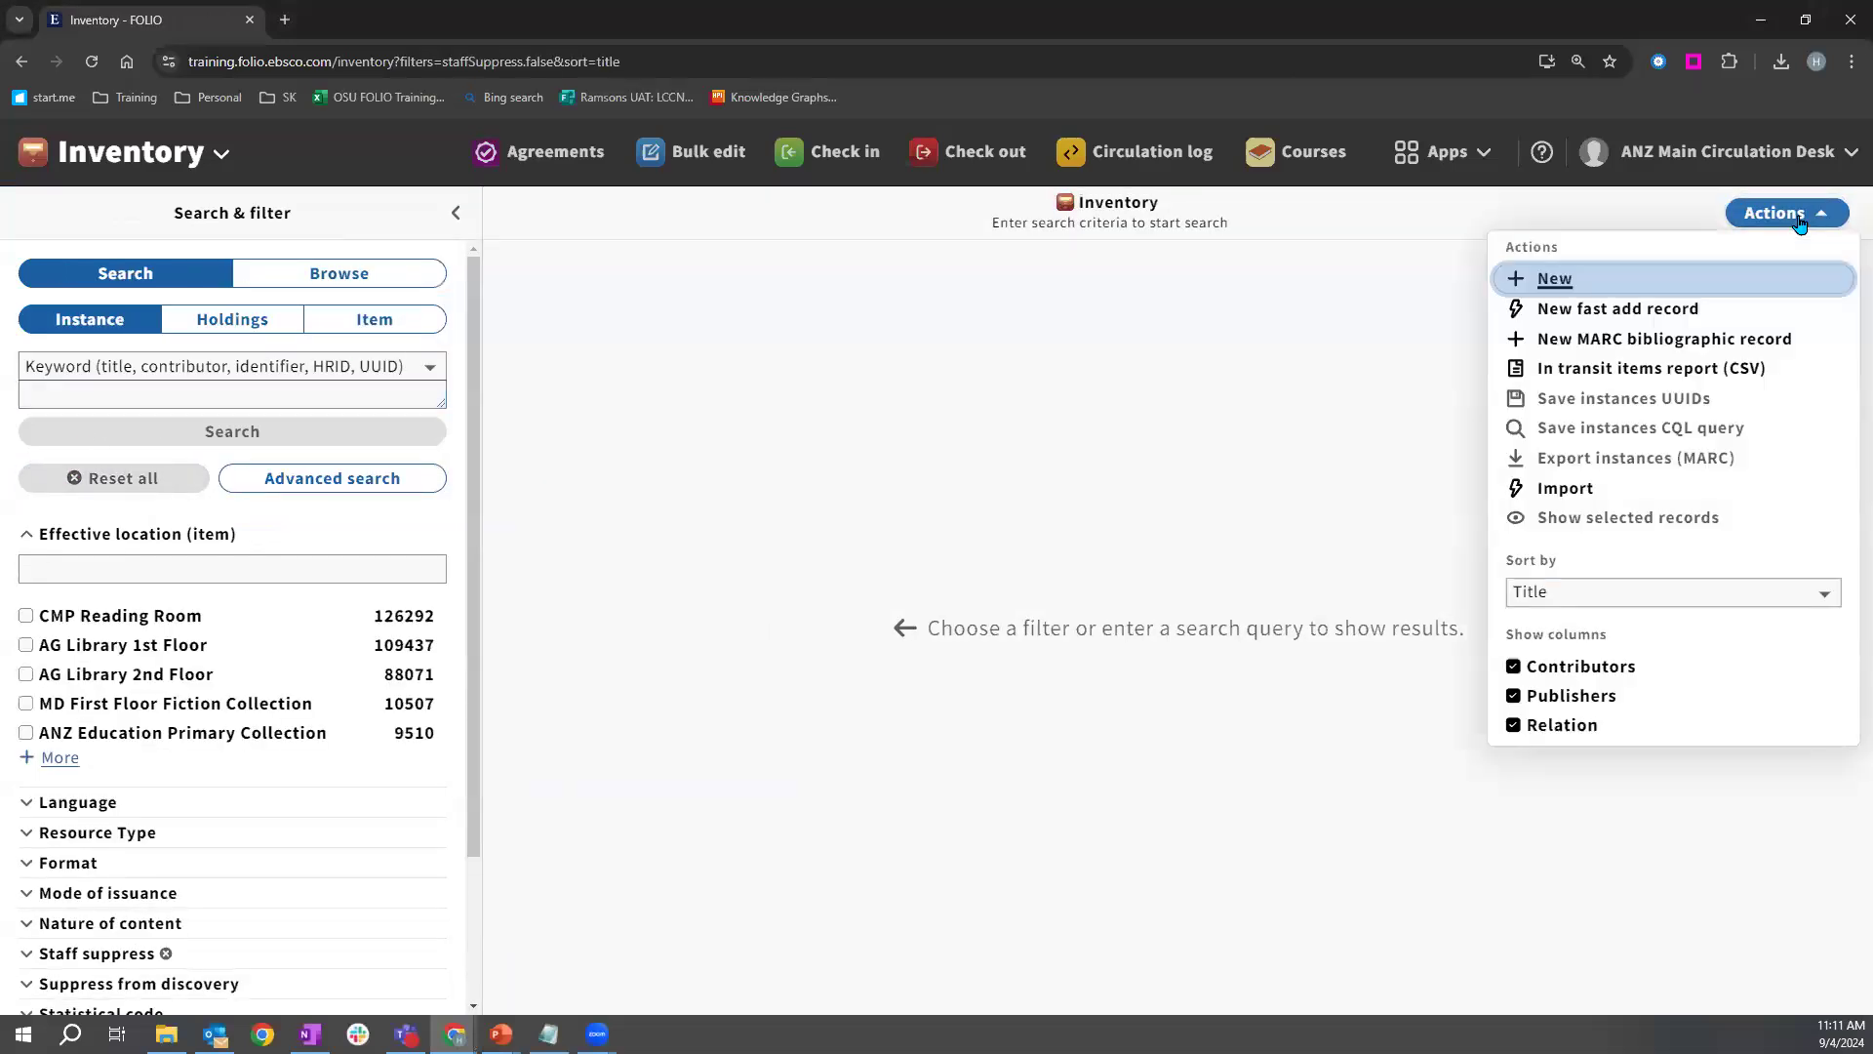
click(1566, 488)
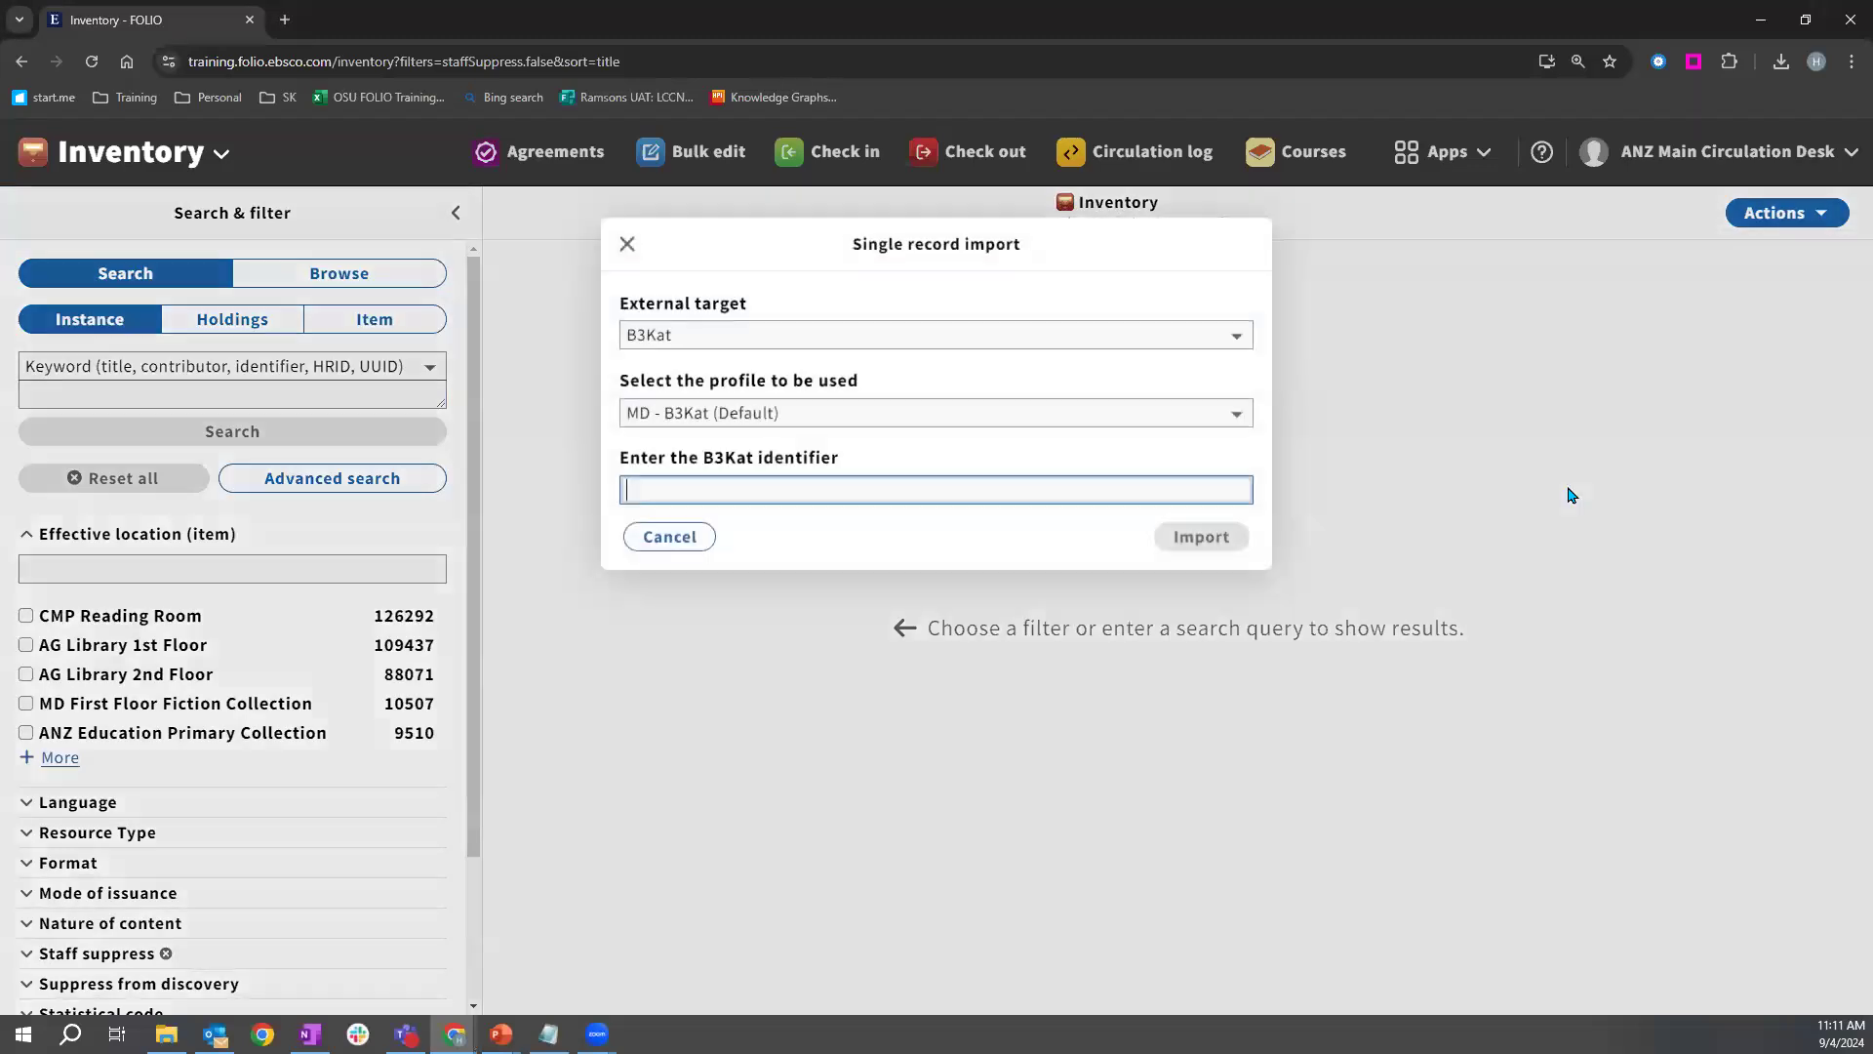
Set the import's external target to Library of Congress and keep the Inventory Single Record - Default Create Instance (Default) profile.
click(1153, 327)
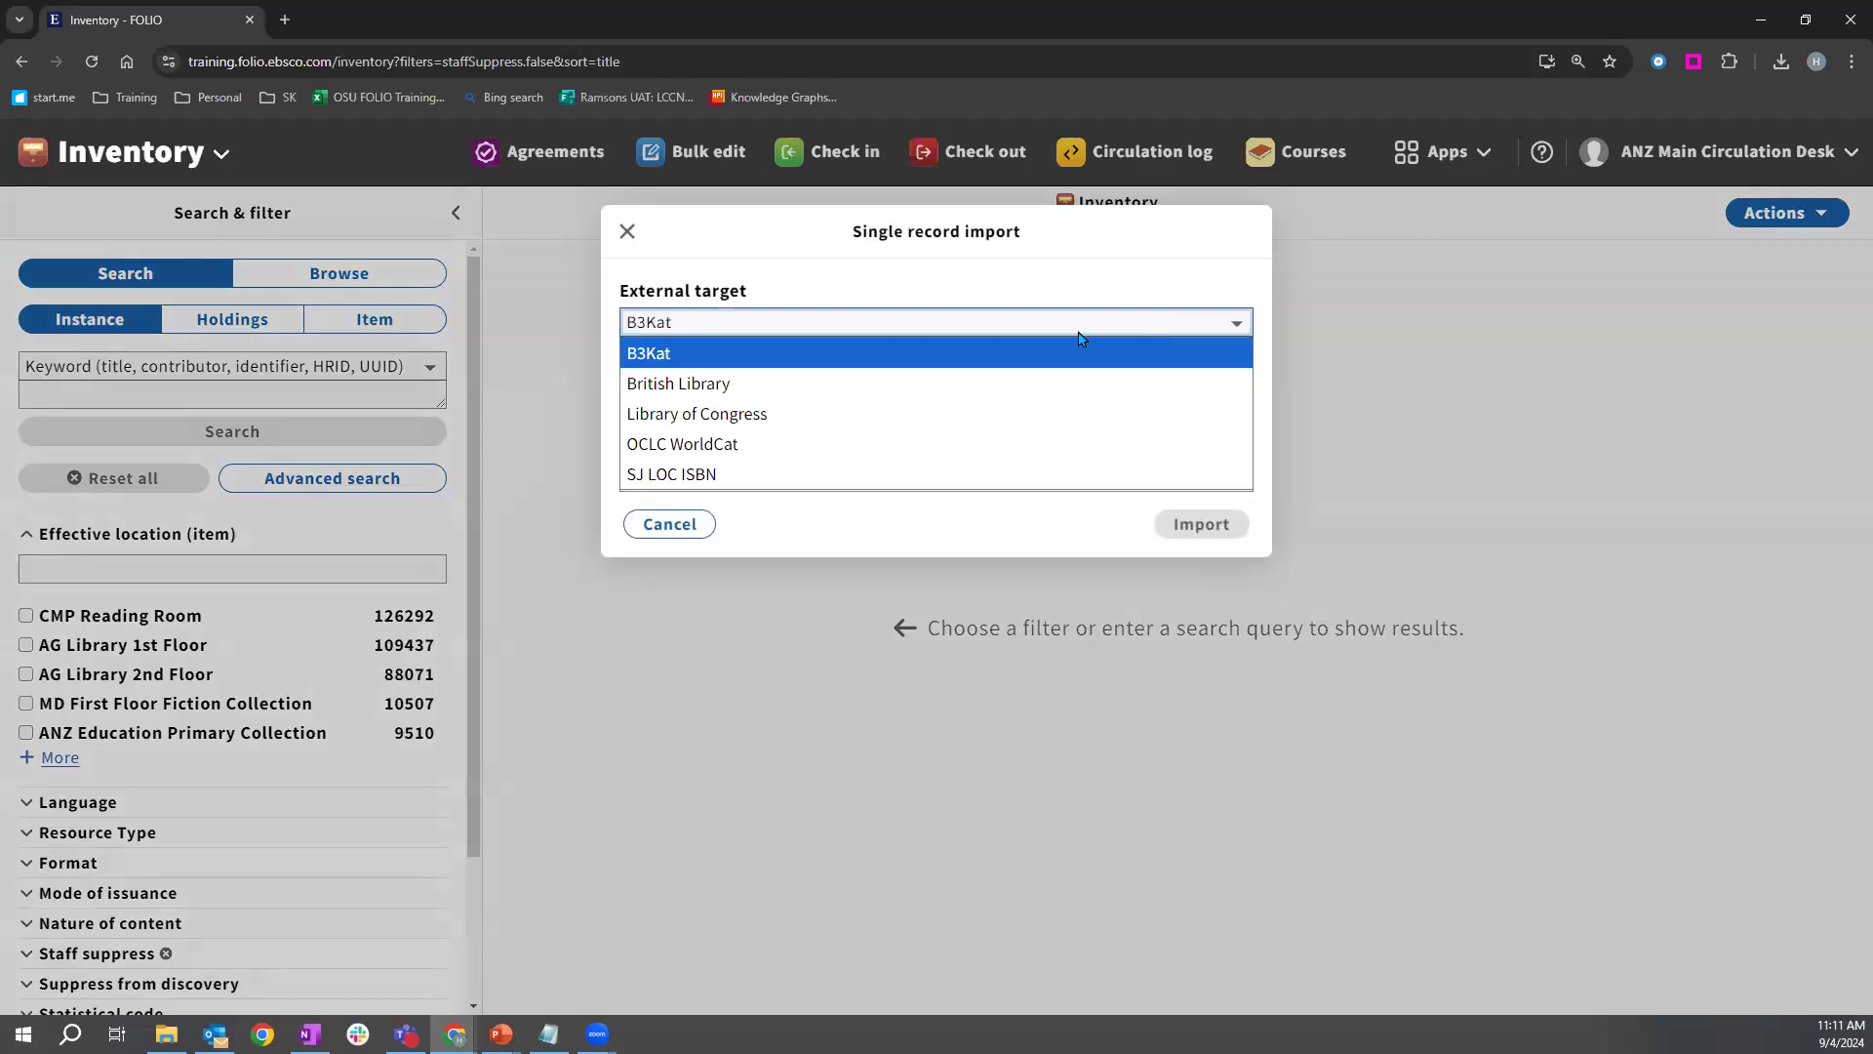
click(712, 415)
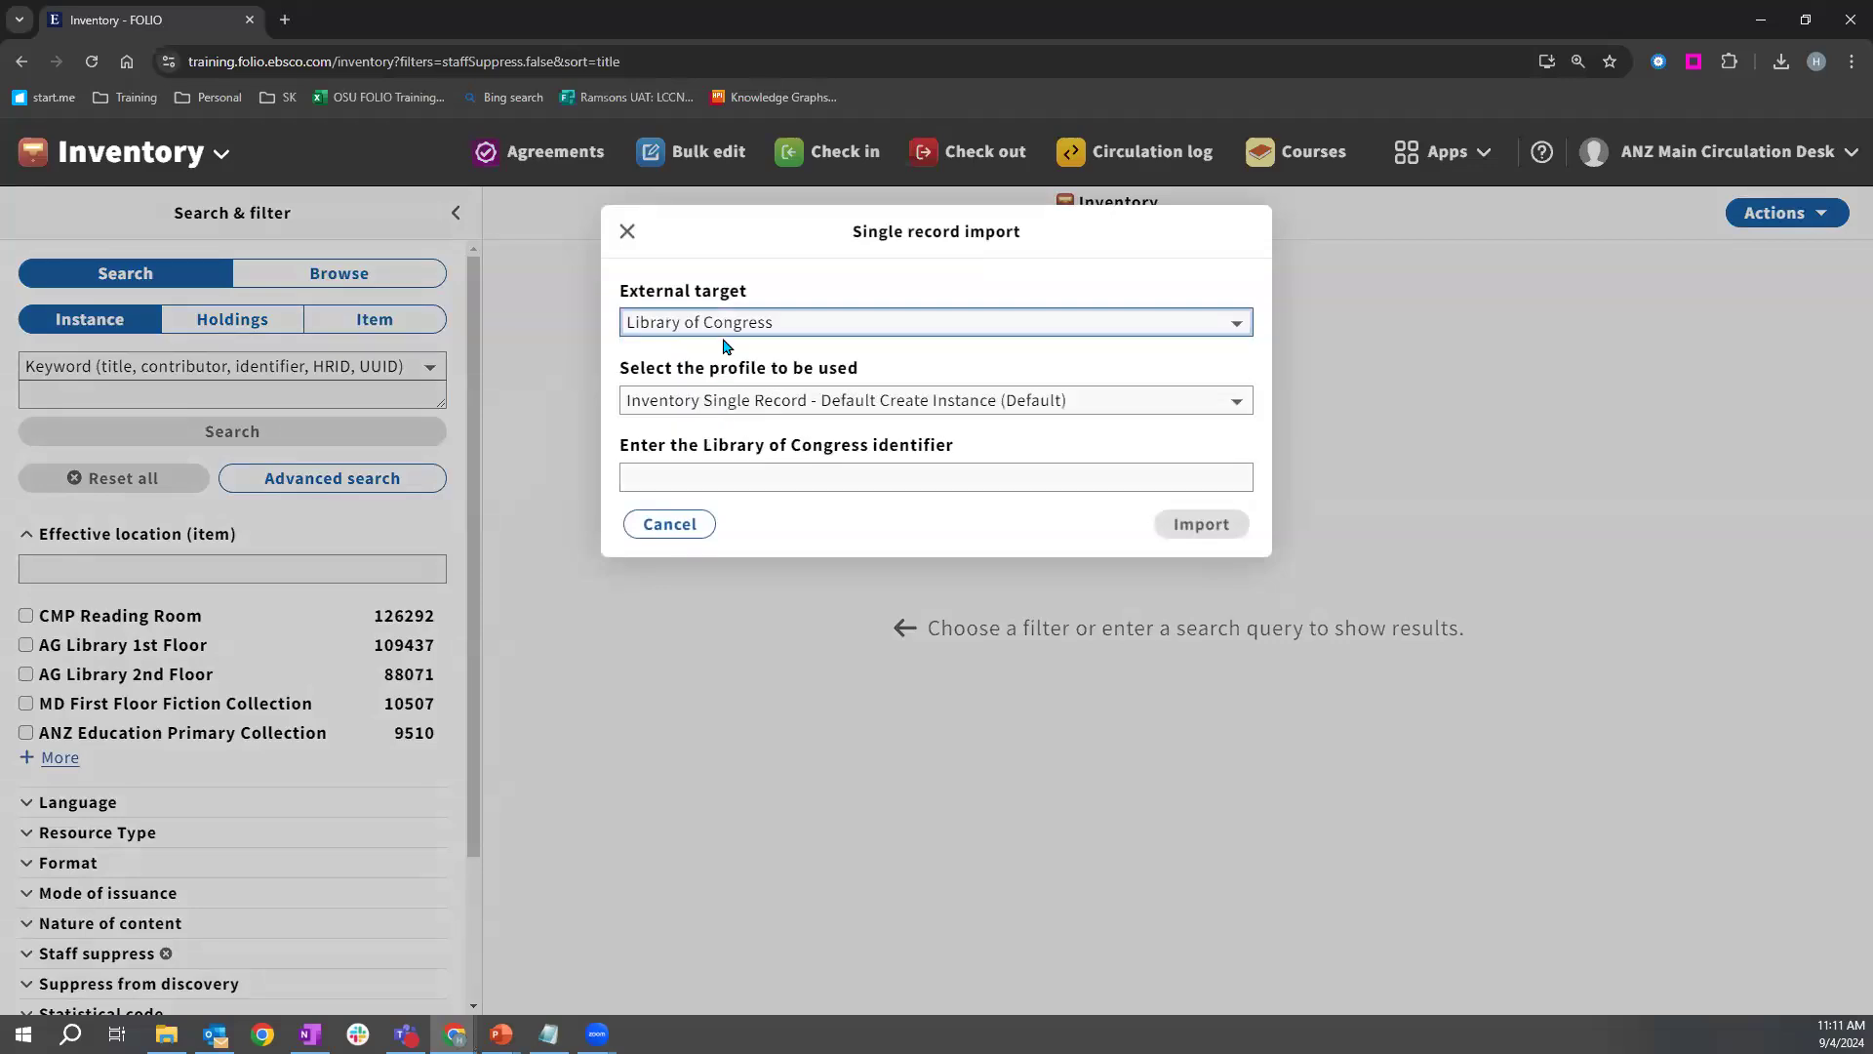
click(1130, 410)
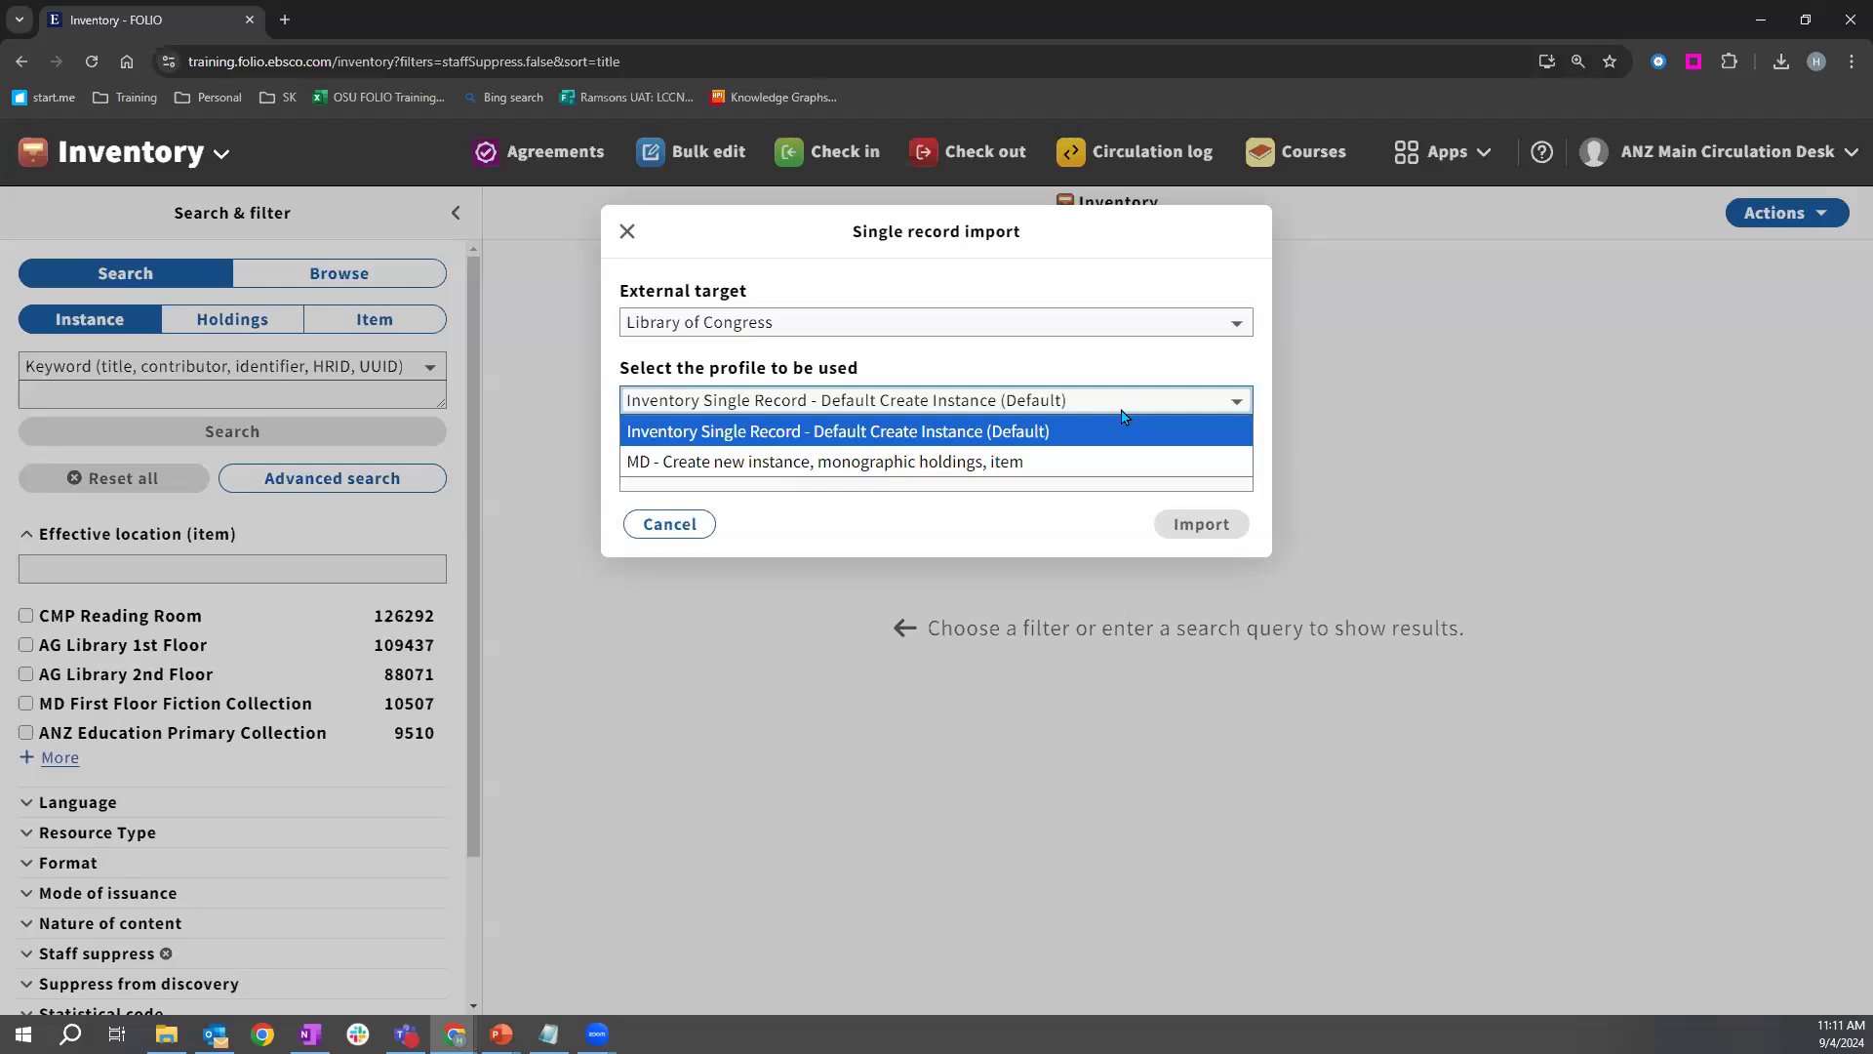
click(1123, 414)
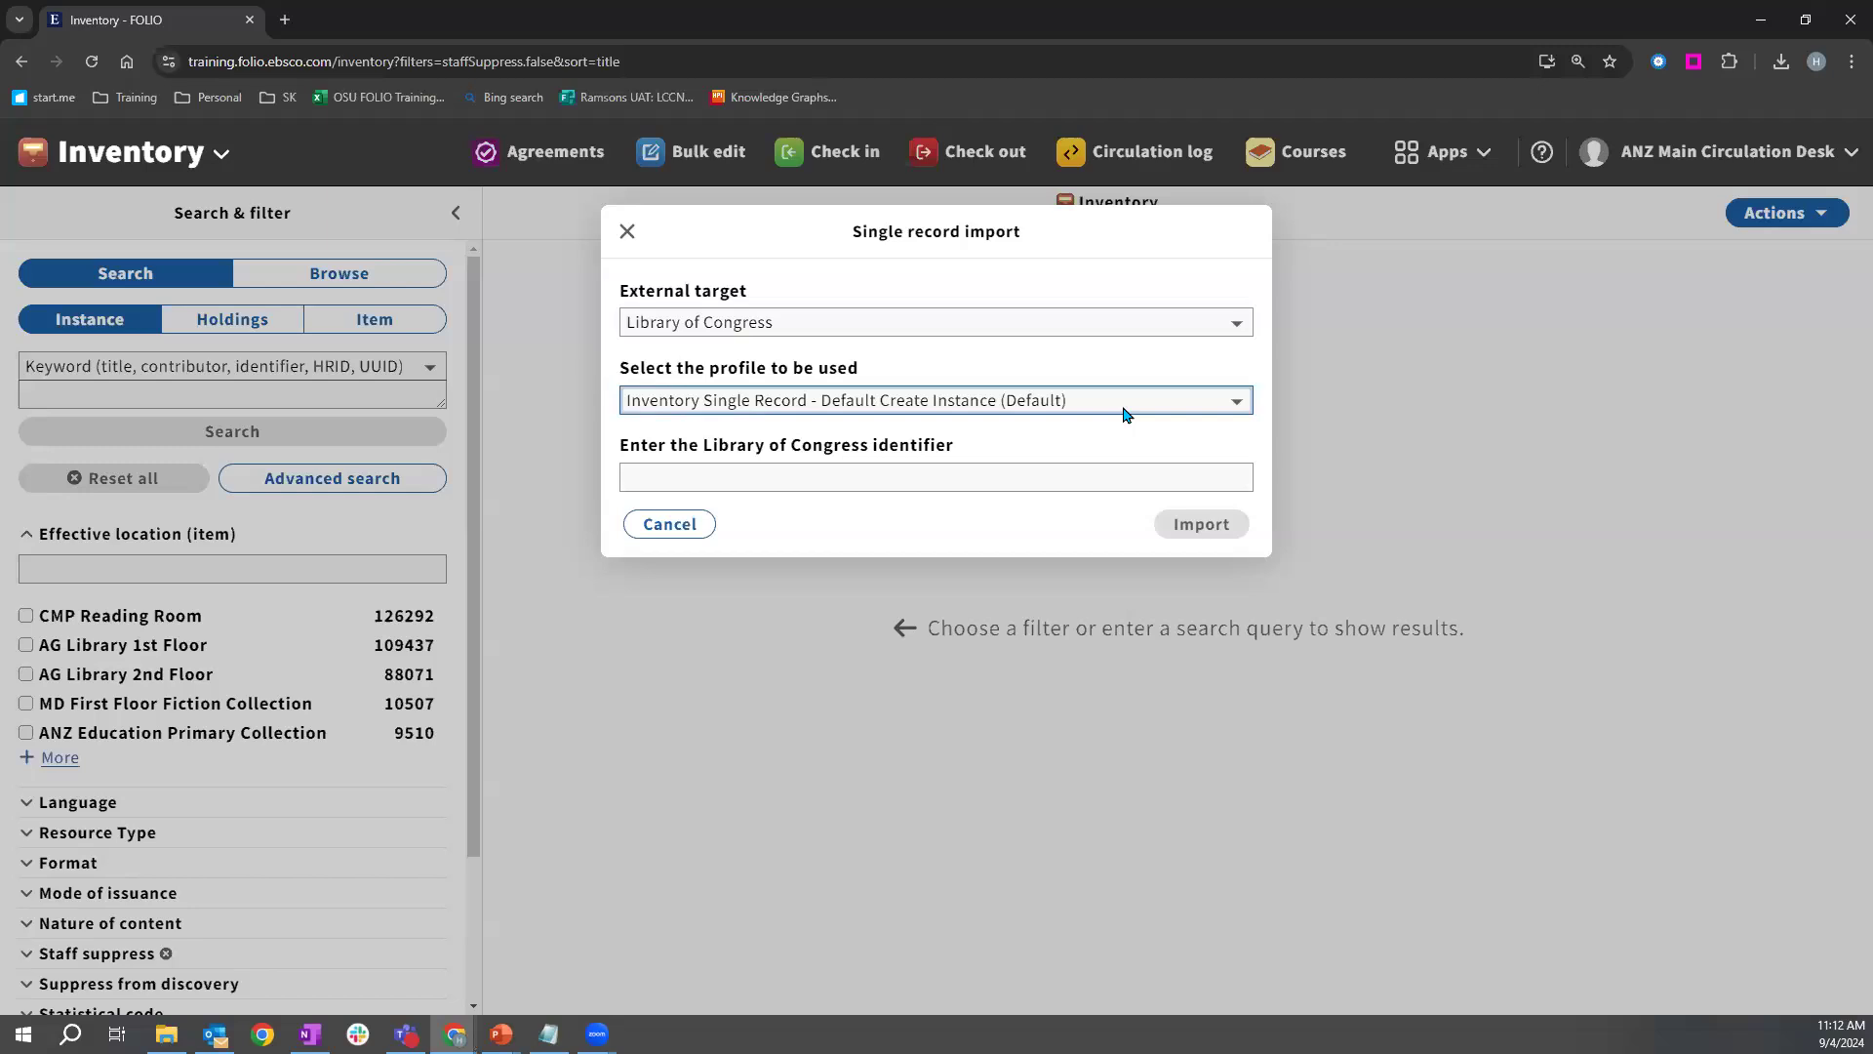
Enter the Library of Congress identifier 85015175 and import the record.
key(alt+Tab)
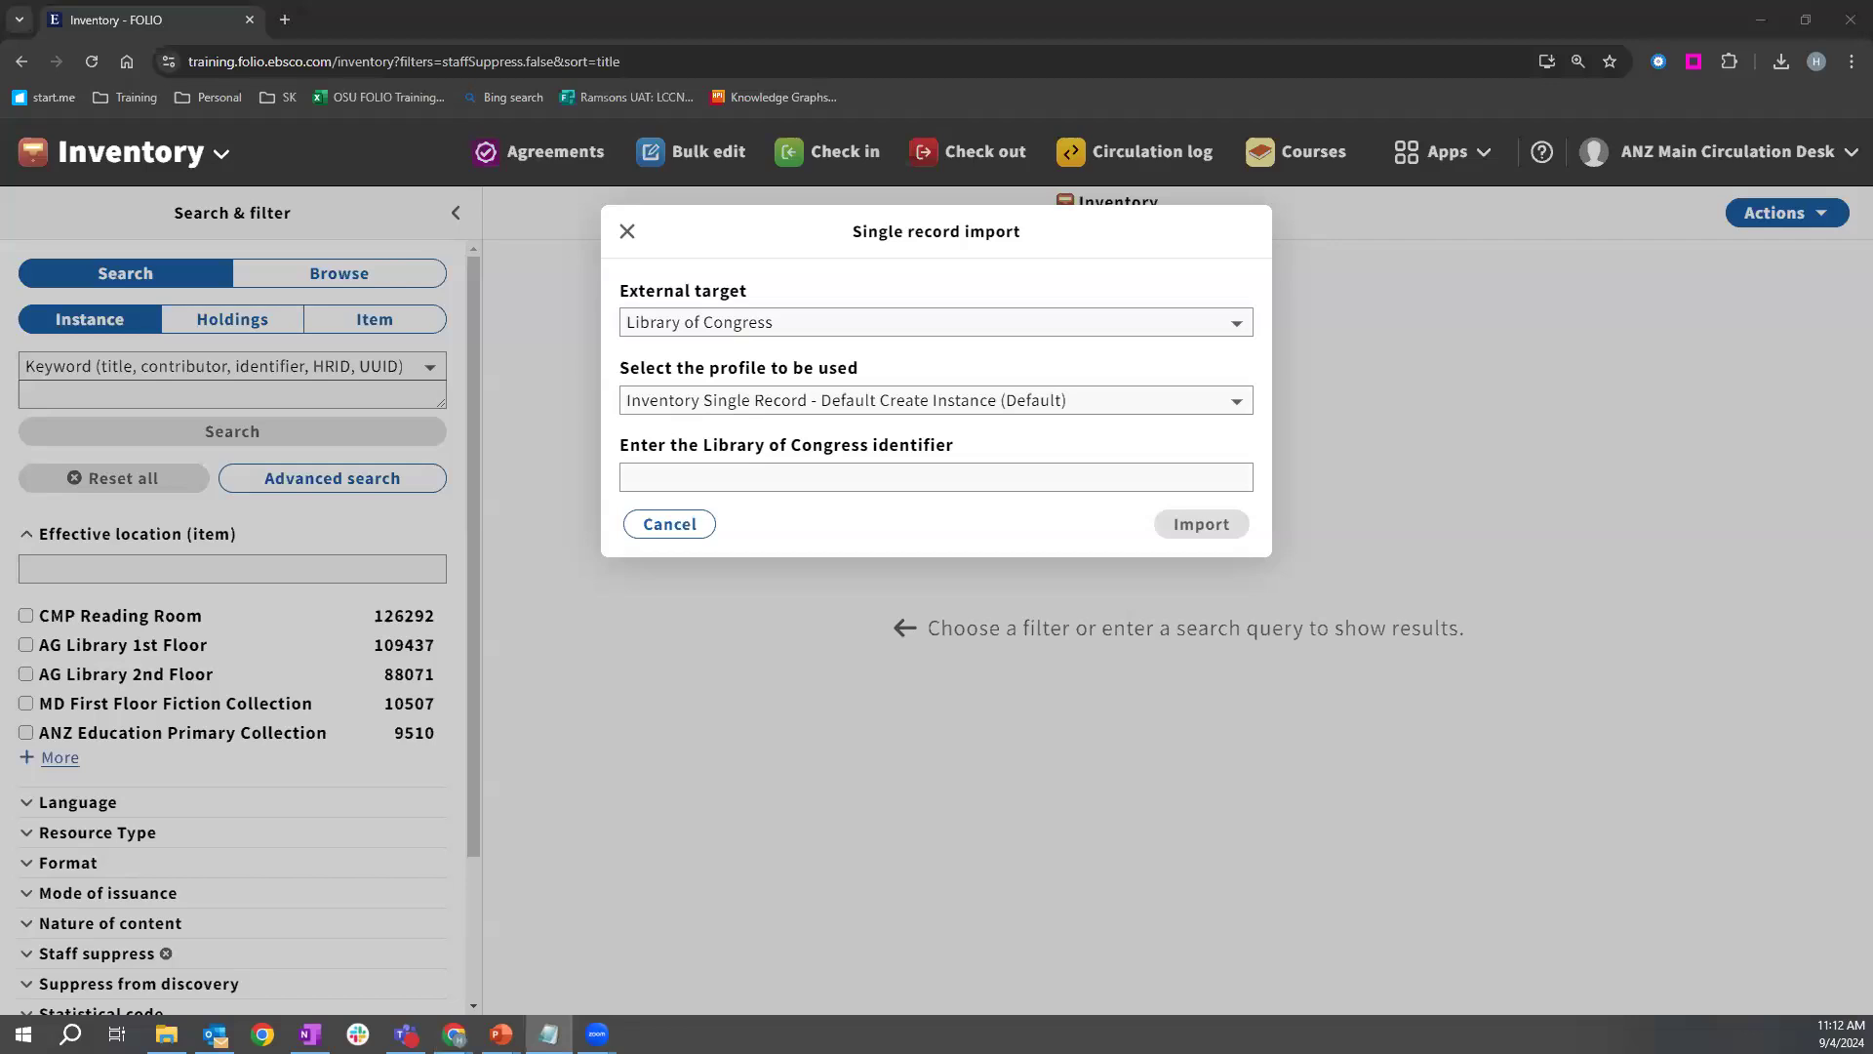
click(749, 479)
text(85015175)
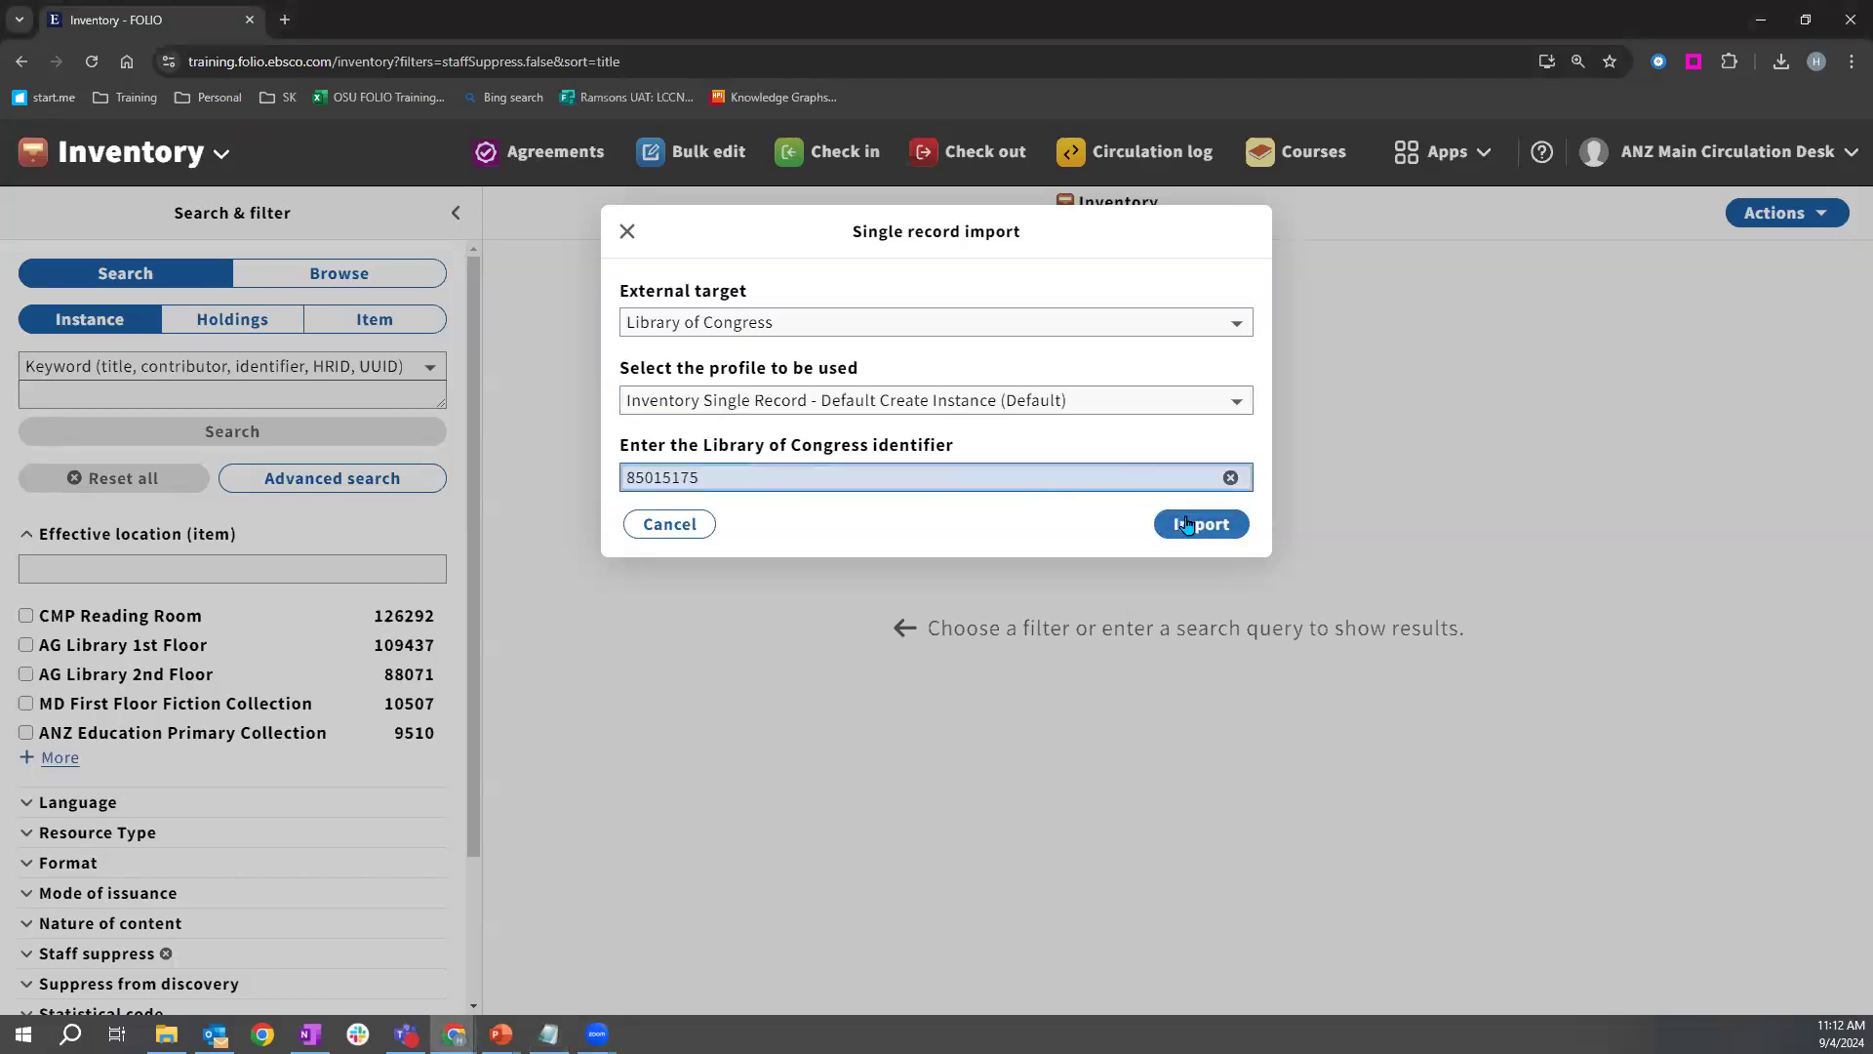
click(1188, 524)
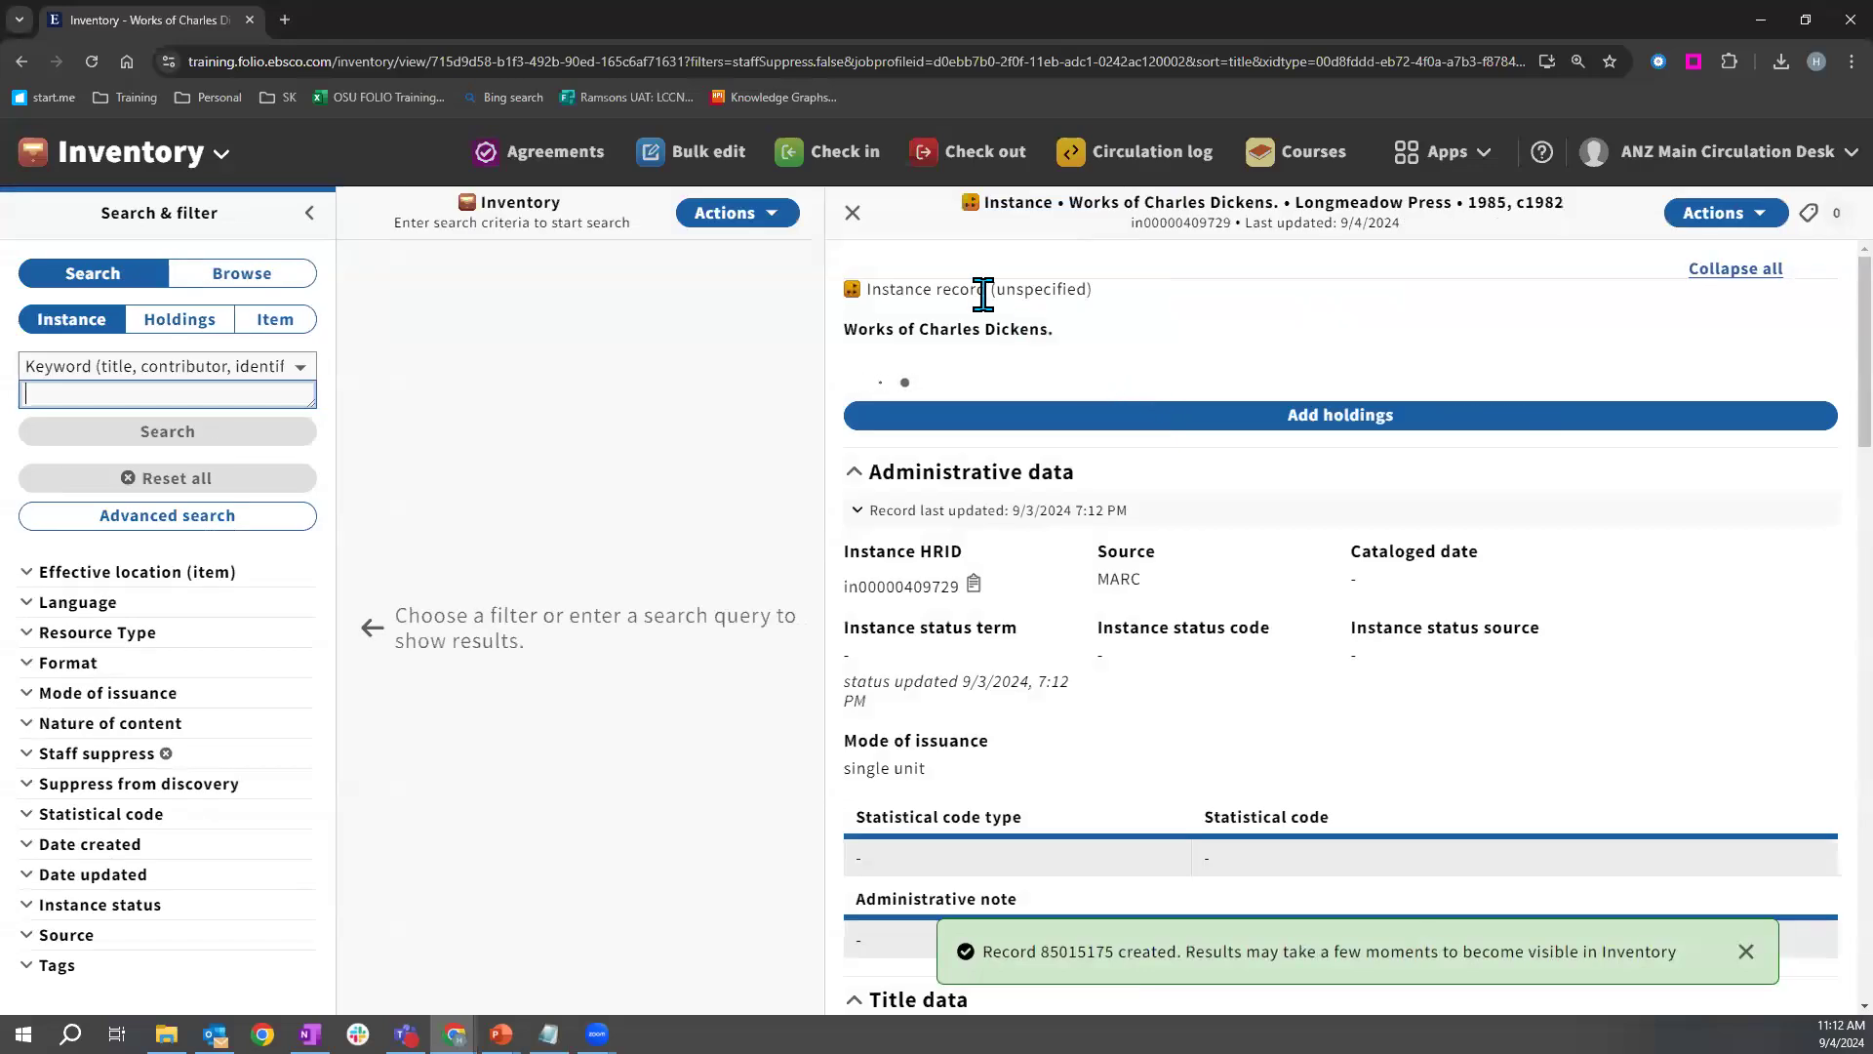
Review the imported Works of Charles Dickens instance, including its source, title data, identifiers, contributor and descriptive data.
drag(881, 288, 1016, 289)
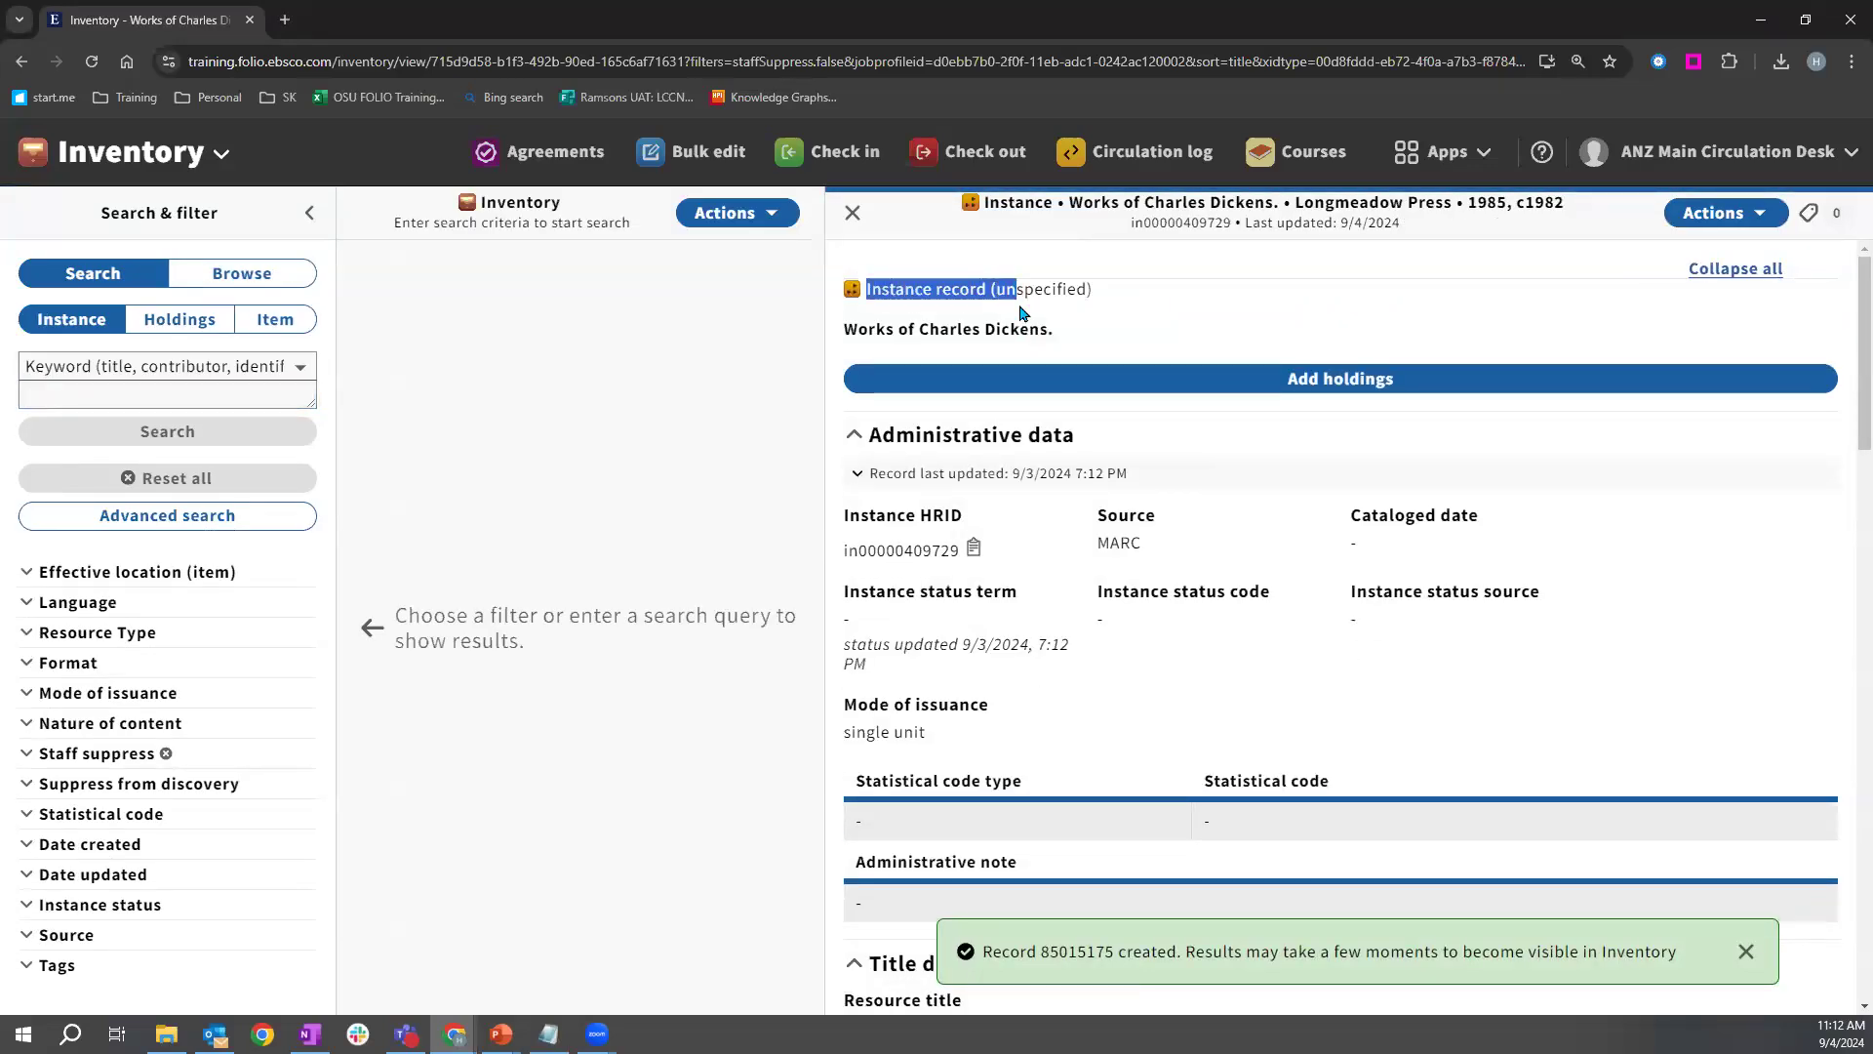
drag(1099, 542, 1143, 544)
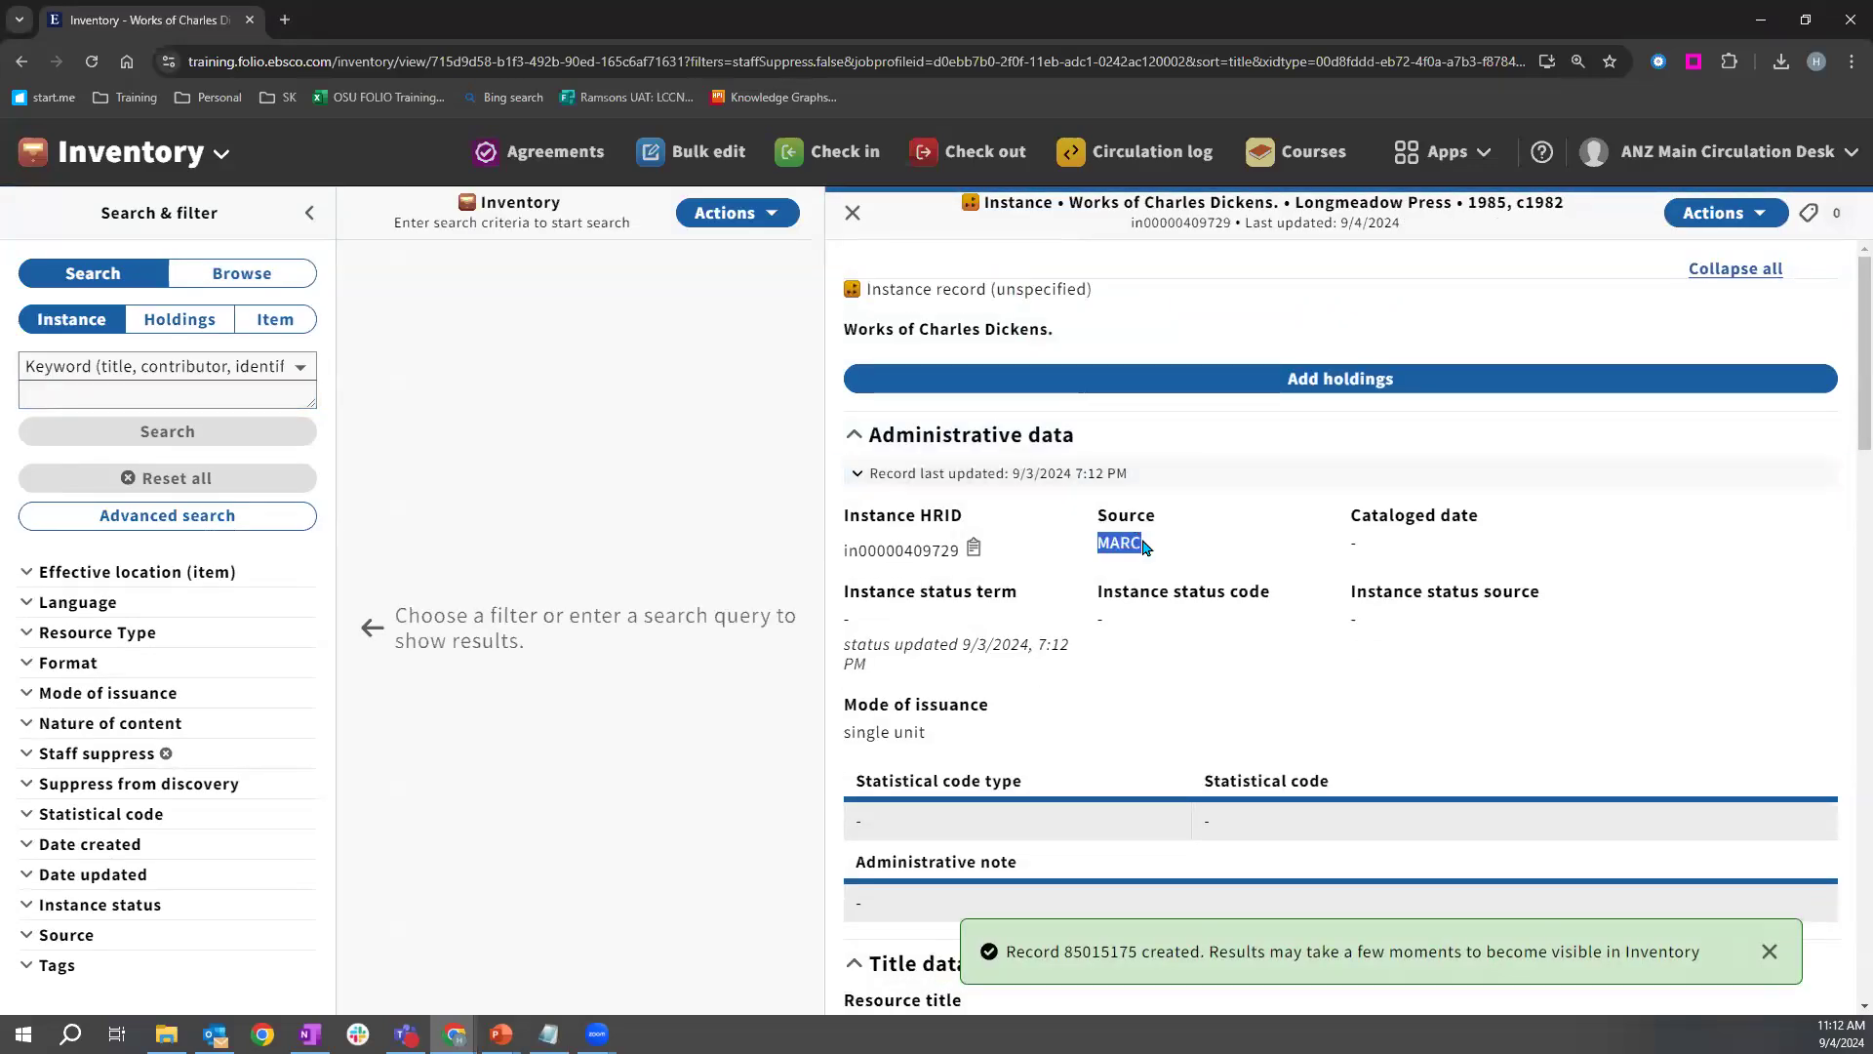
click(1207, 553)
scroll(1206, 554, down, 5)
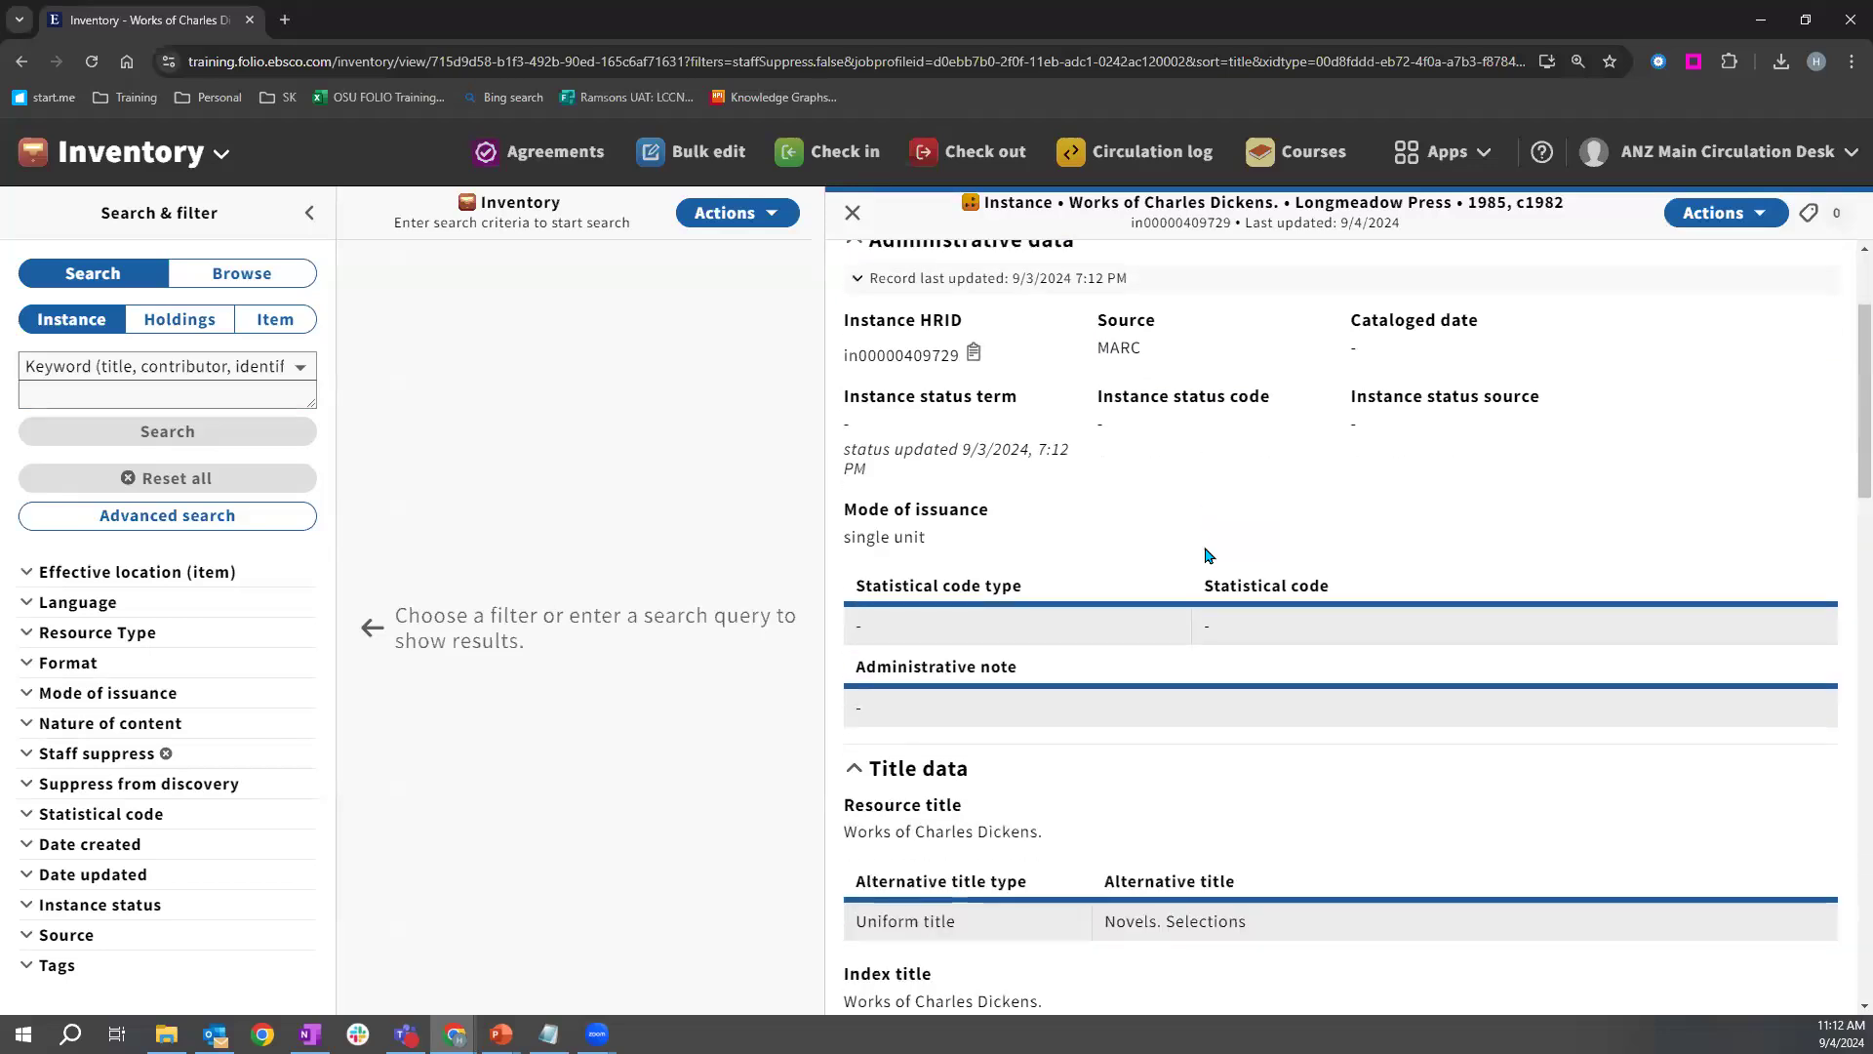
scroll(1220, 566, down, 7)
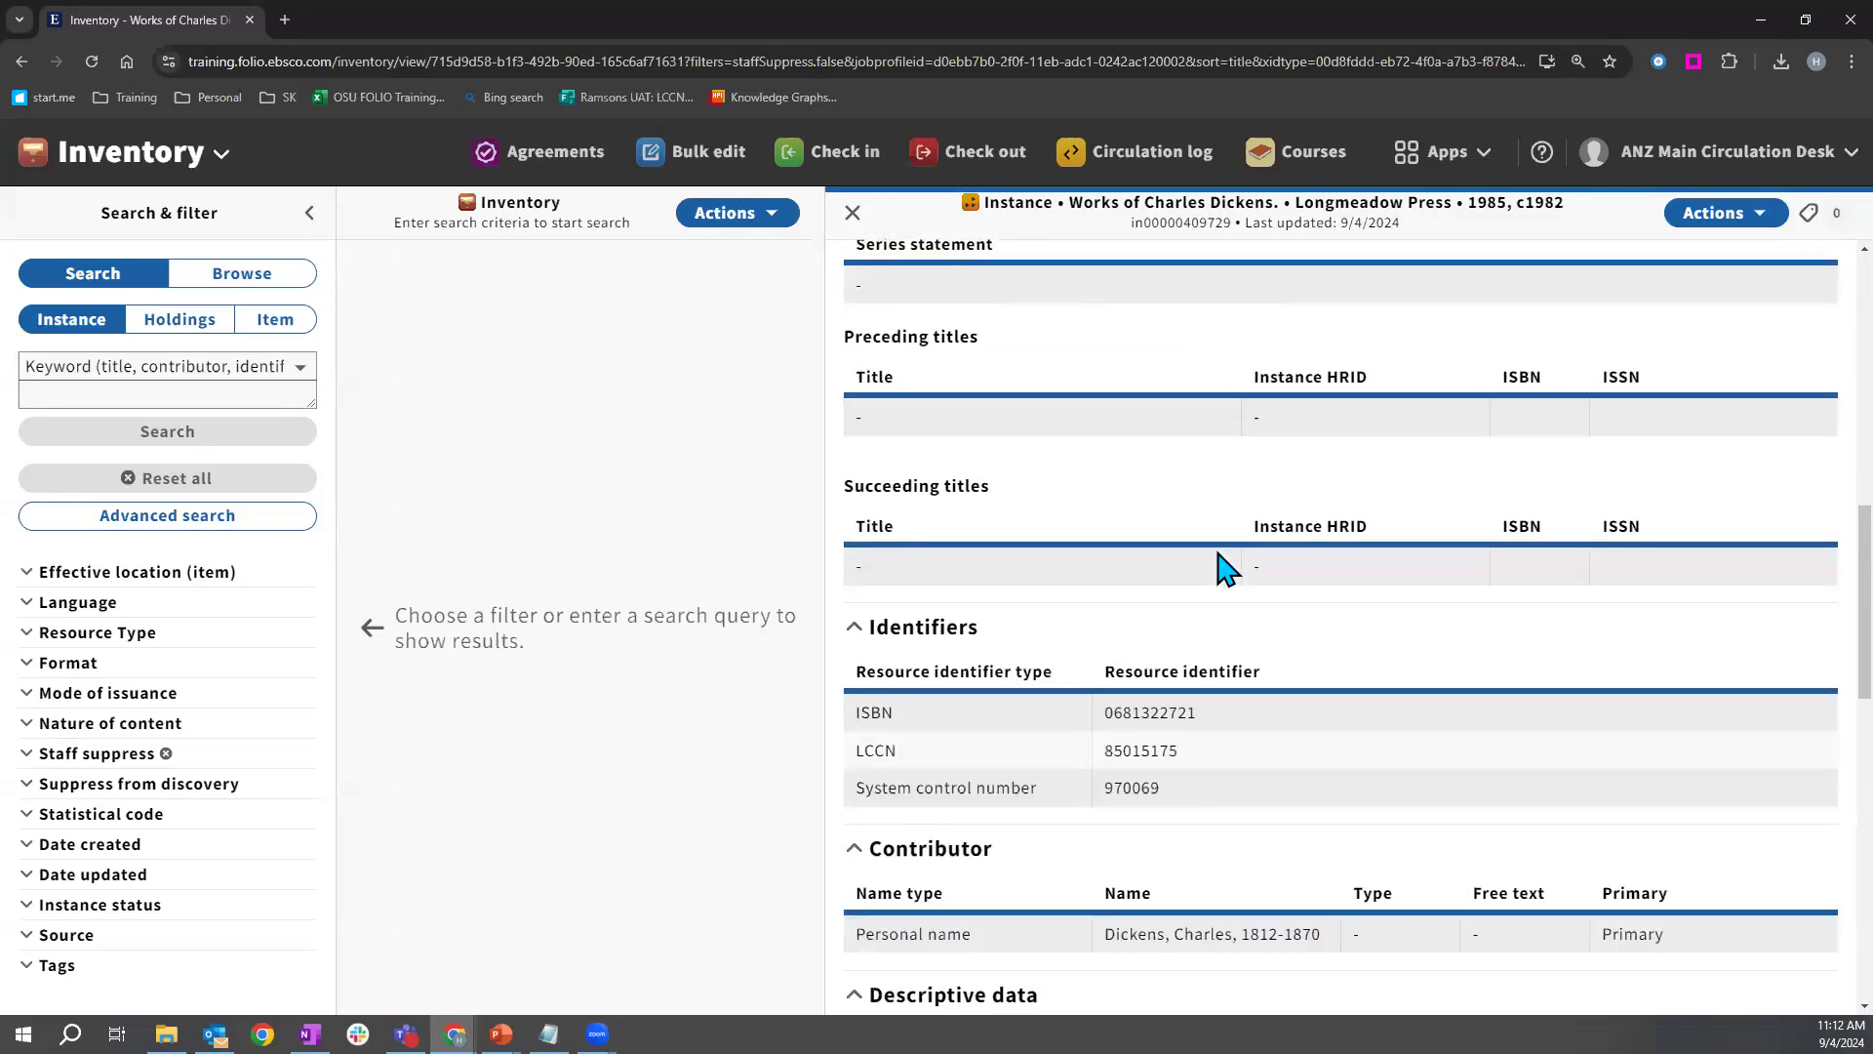
scroll(1219, 566, down, 8)
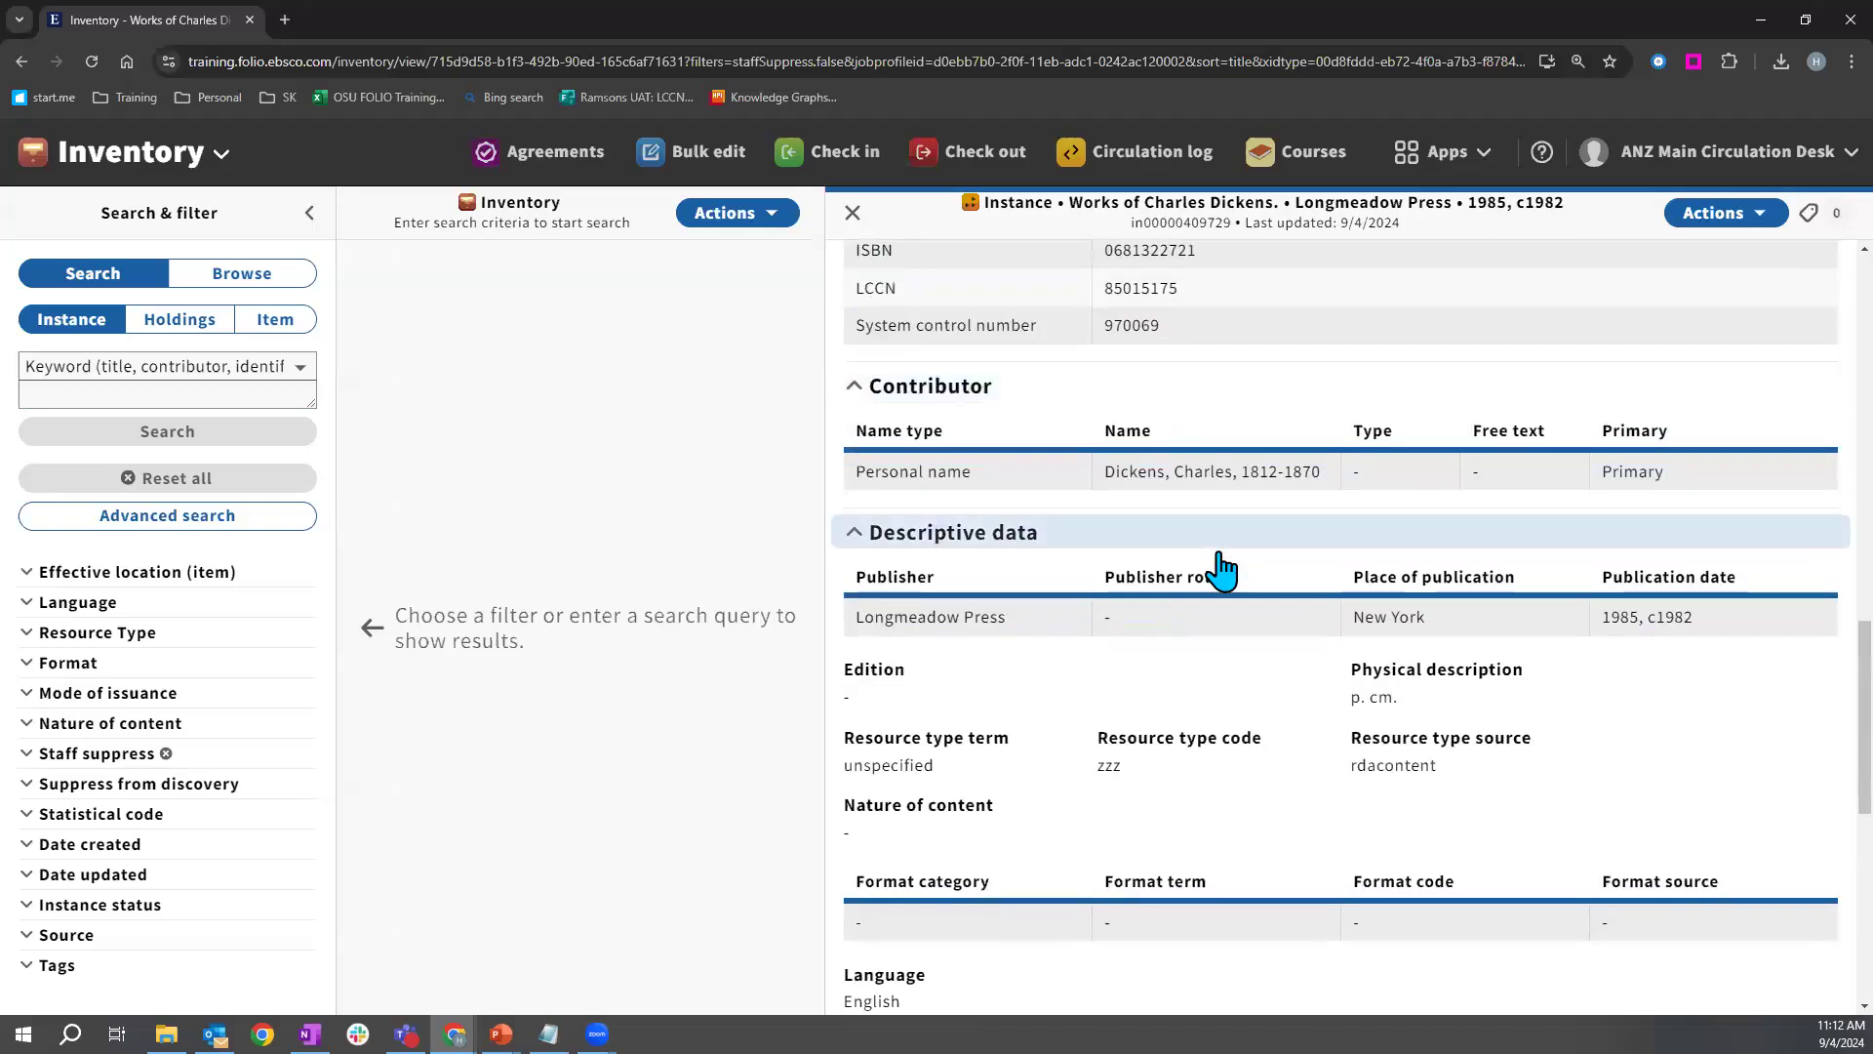
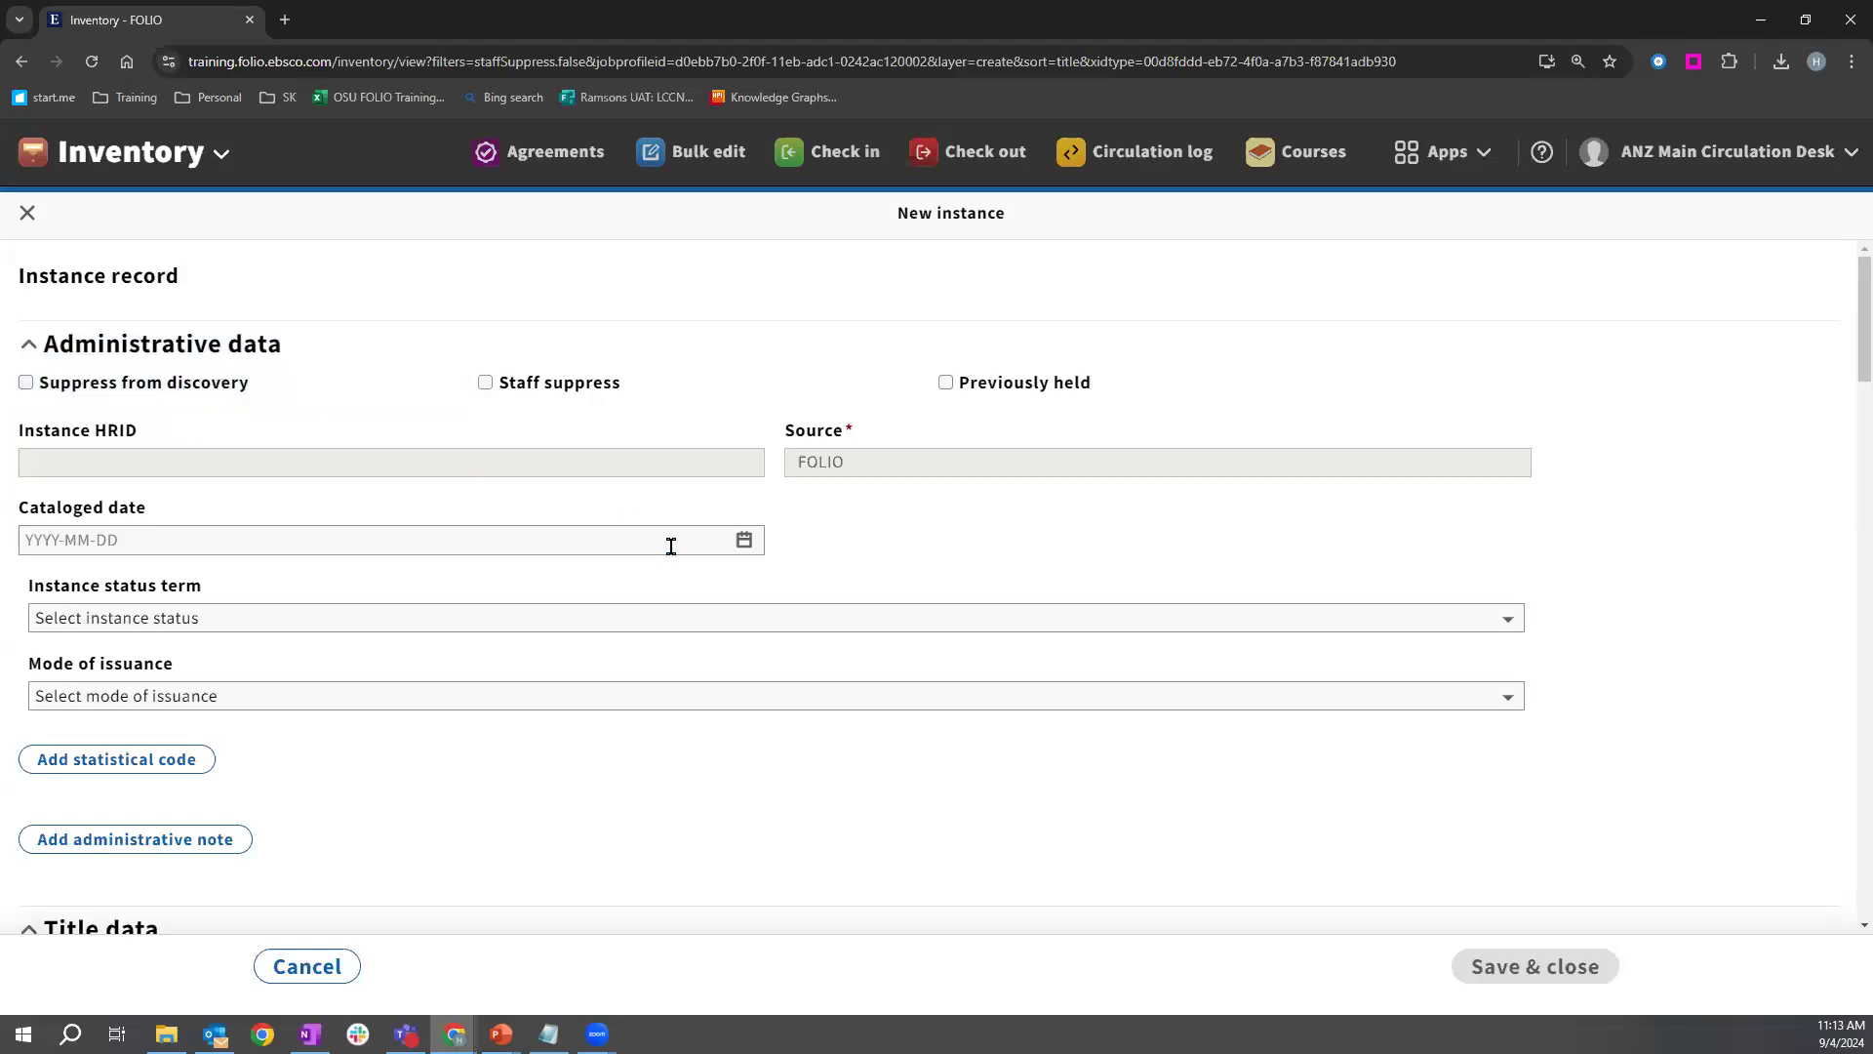
Enter "Into thin air" as the resource title of the new instance.
scroll(740, 557, down, 4)
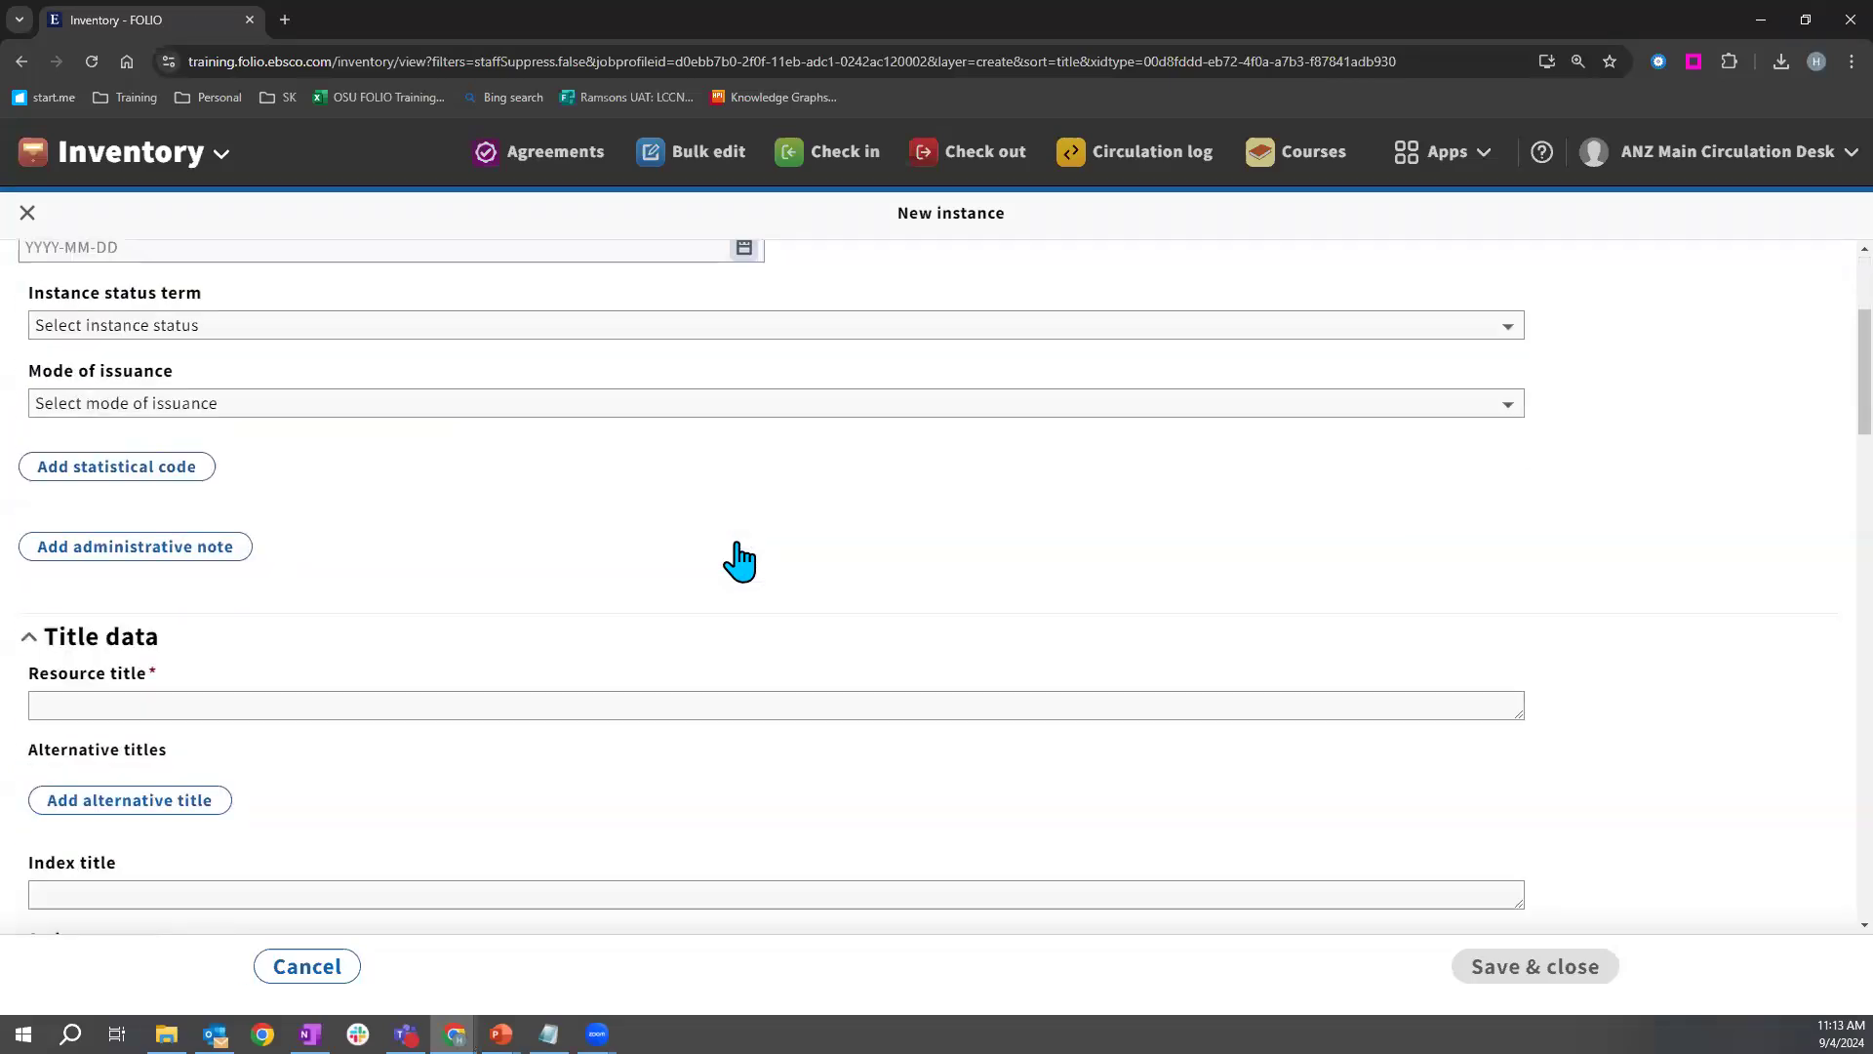
click(314, 609)
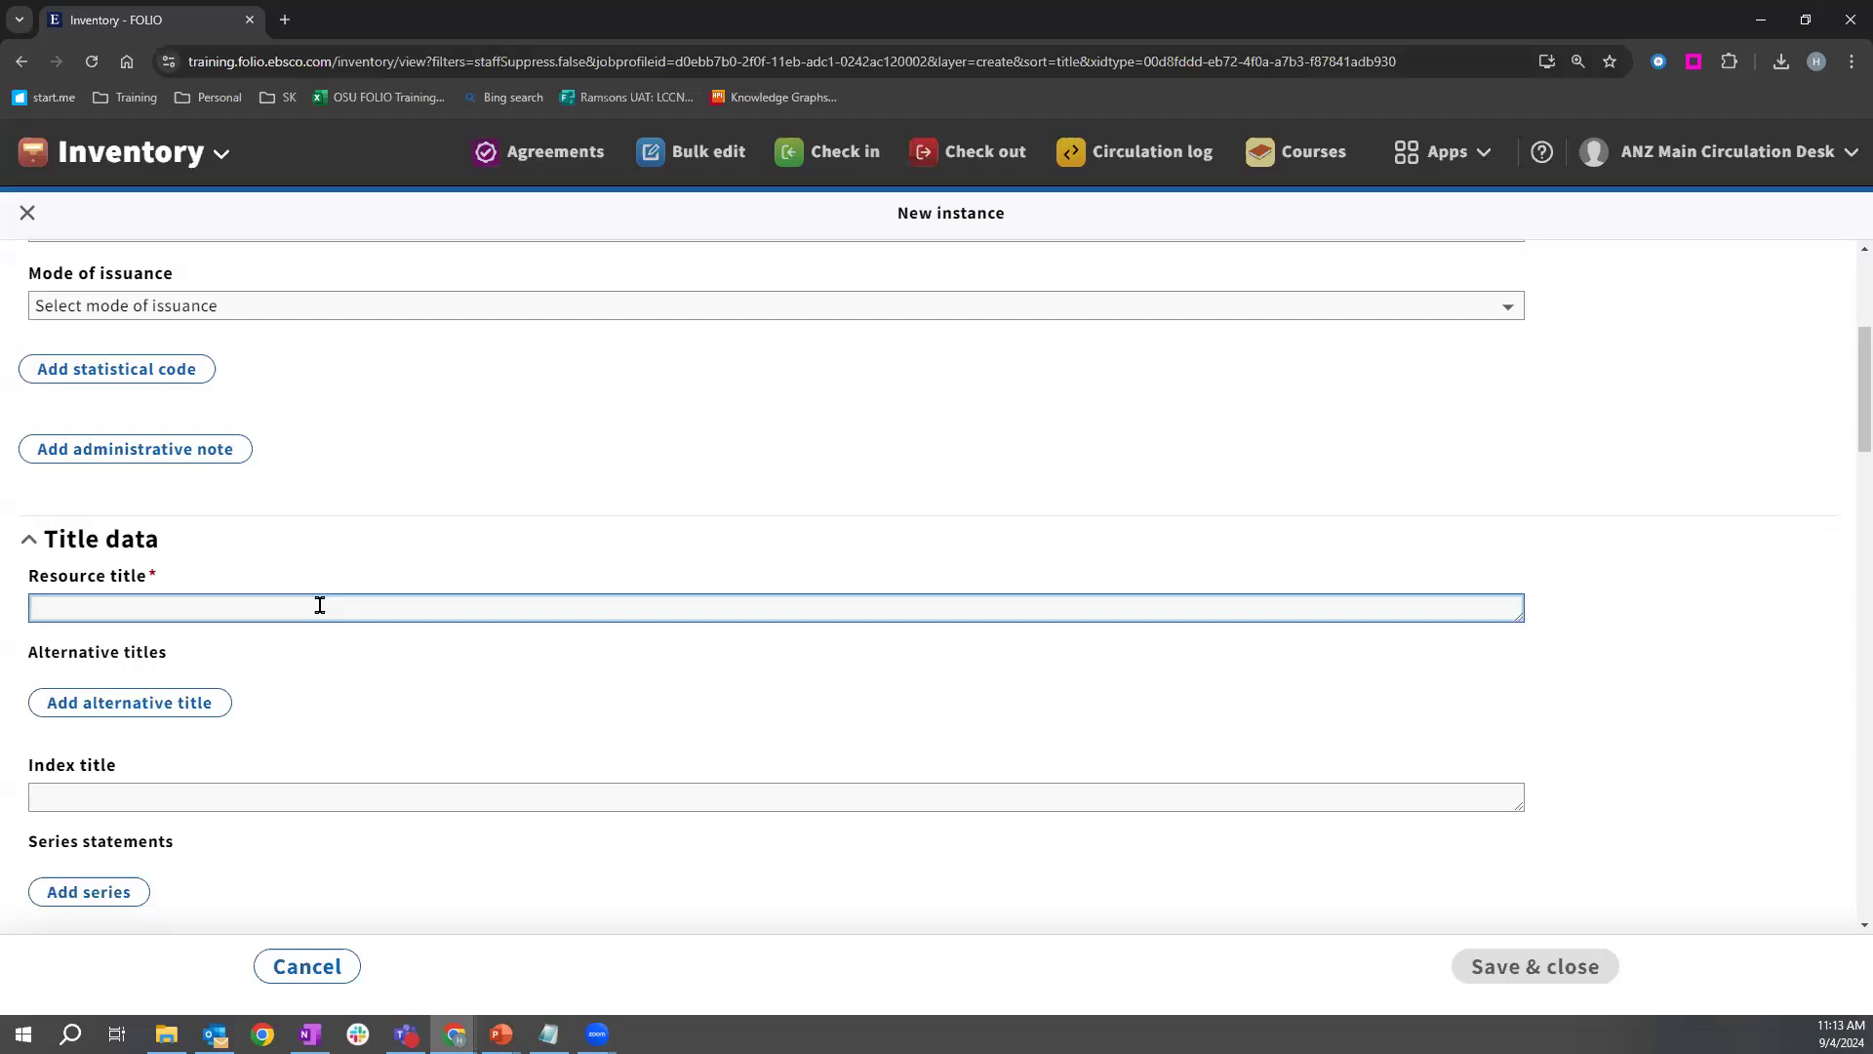
text(Into a)
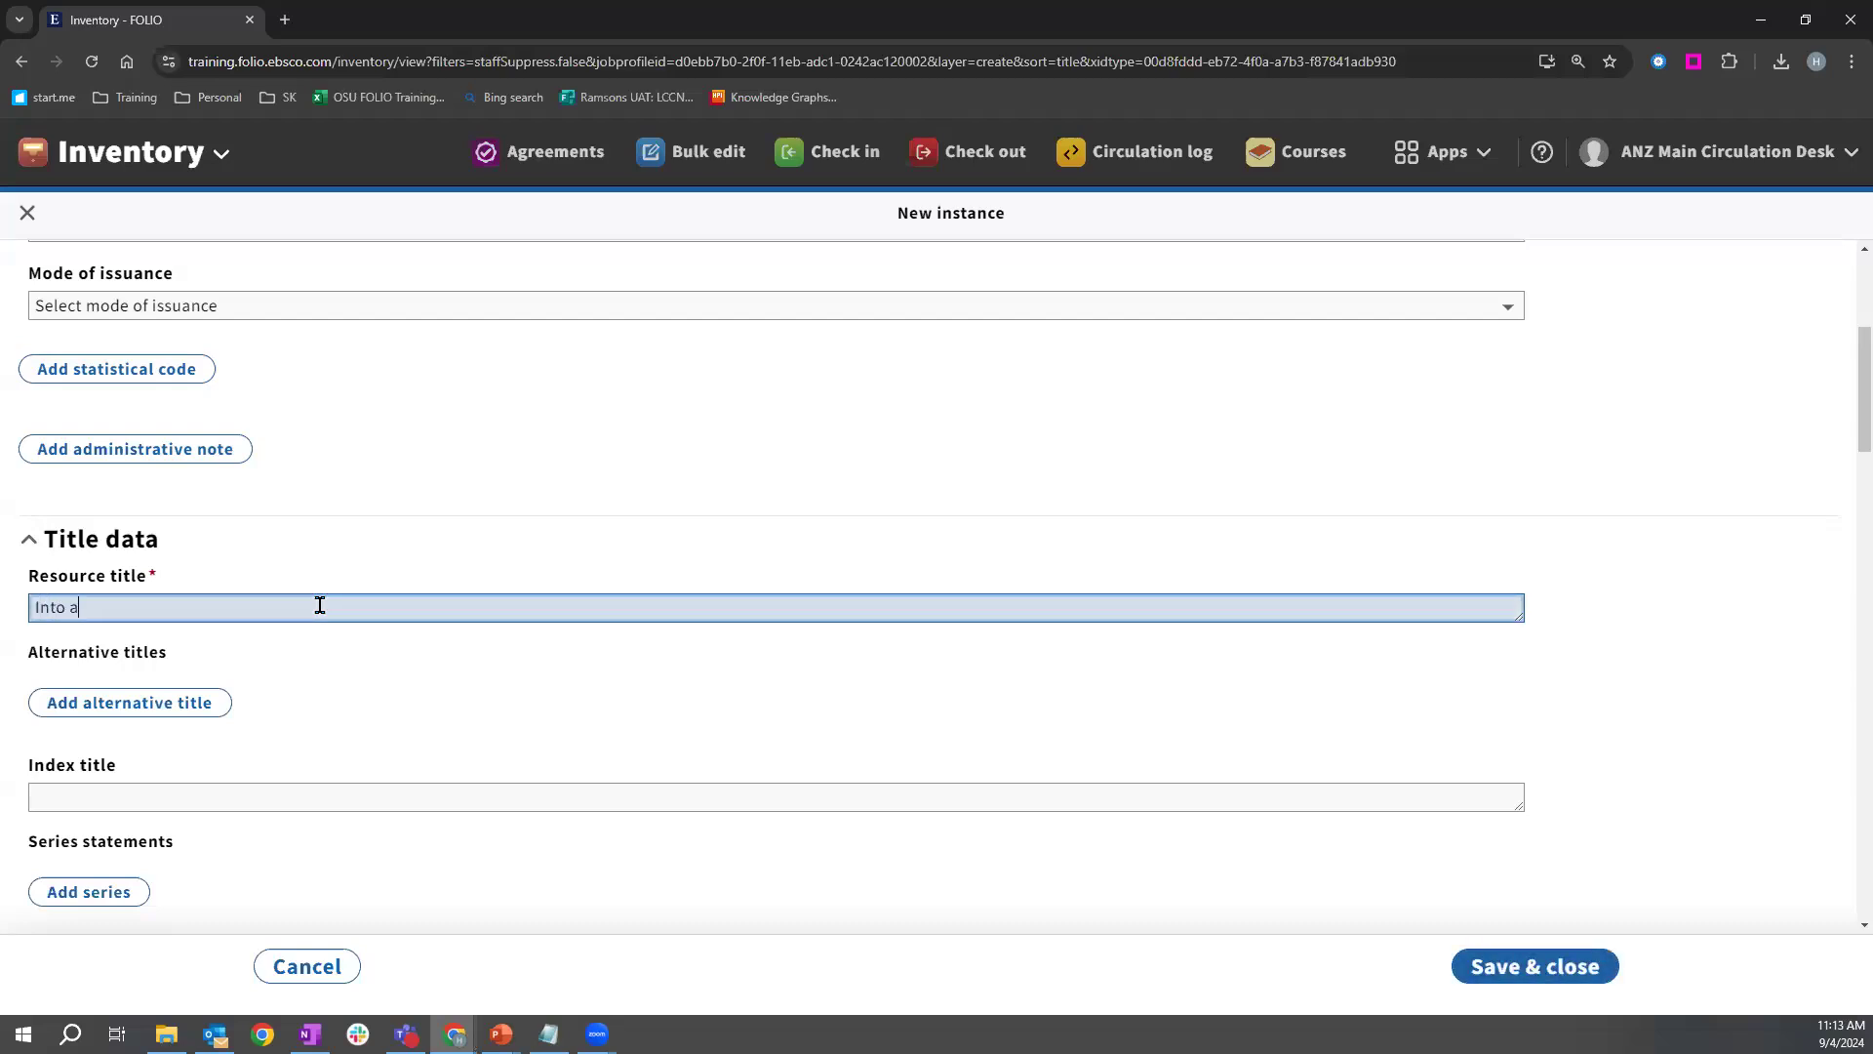
key(BackSpace)
text(thin air)
Set the new instance's resource type to text in the descriptive data.
scroll(403, 570, down, 2)
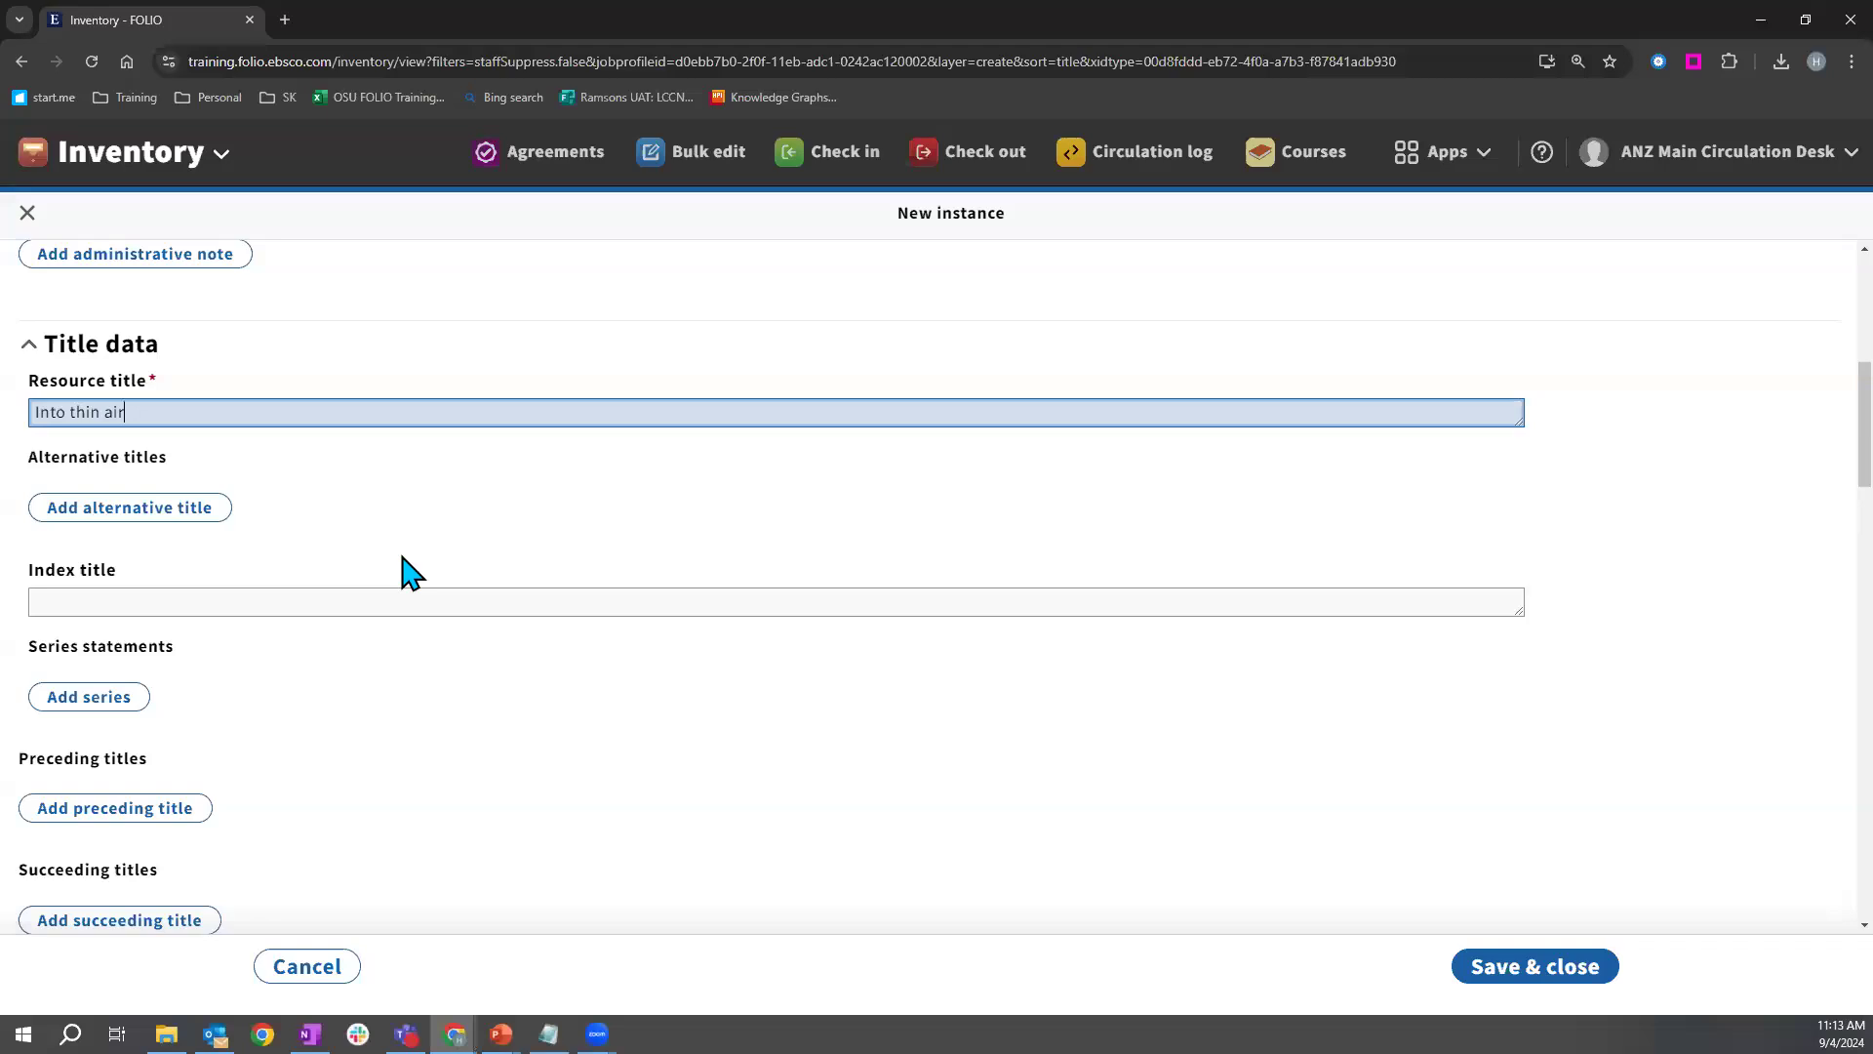
scroll(408, 575, down, 1)
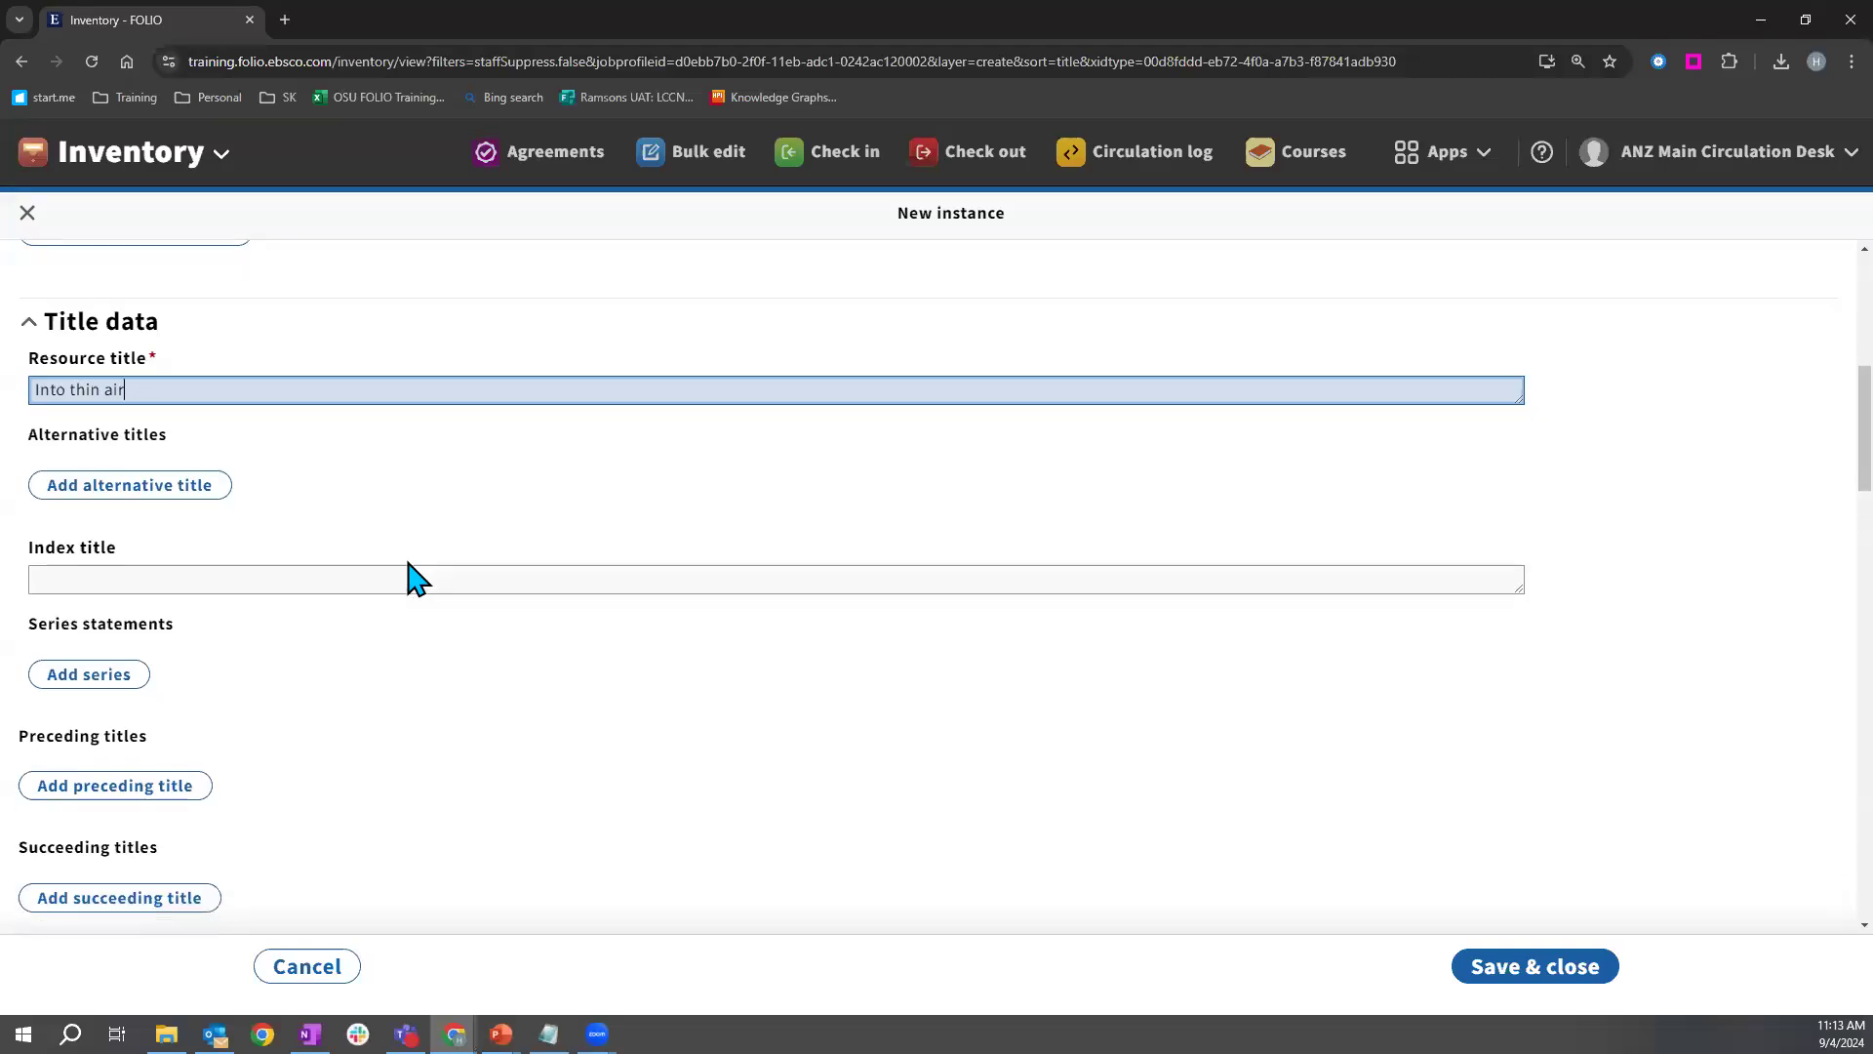
scroll(405, 598, down, 2)
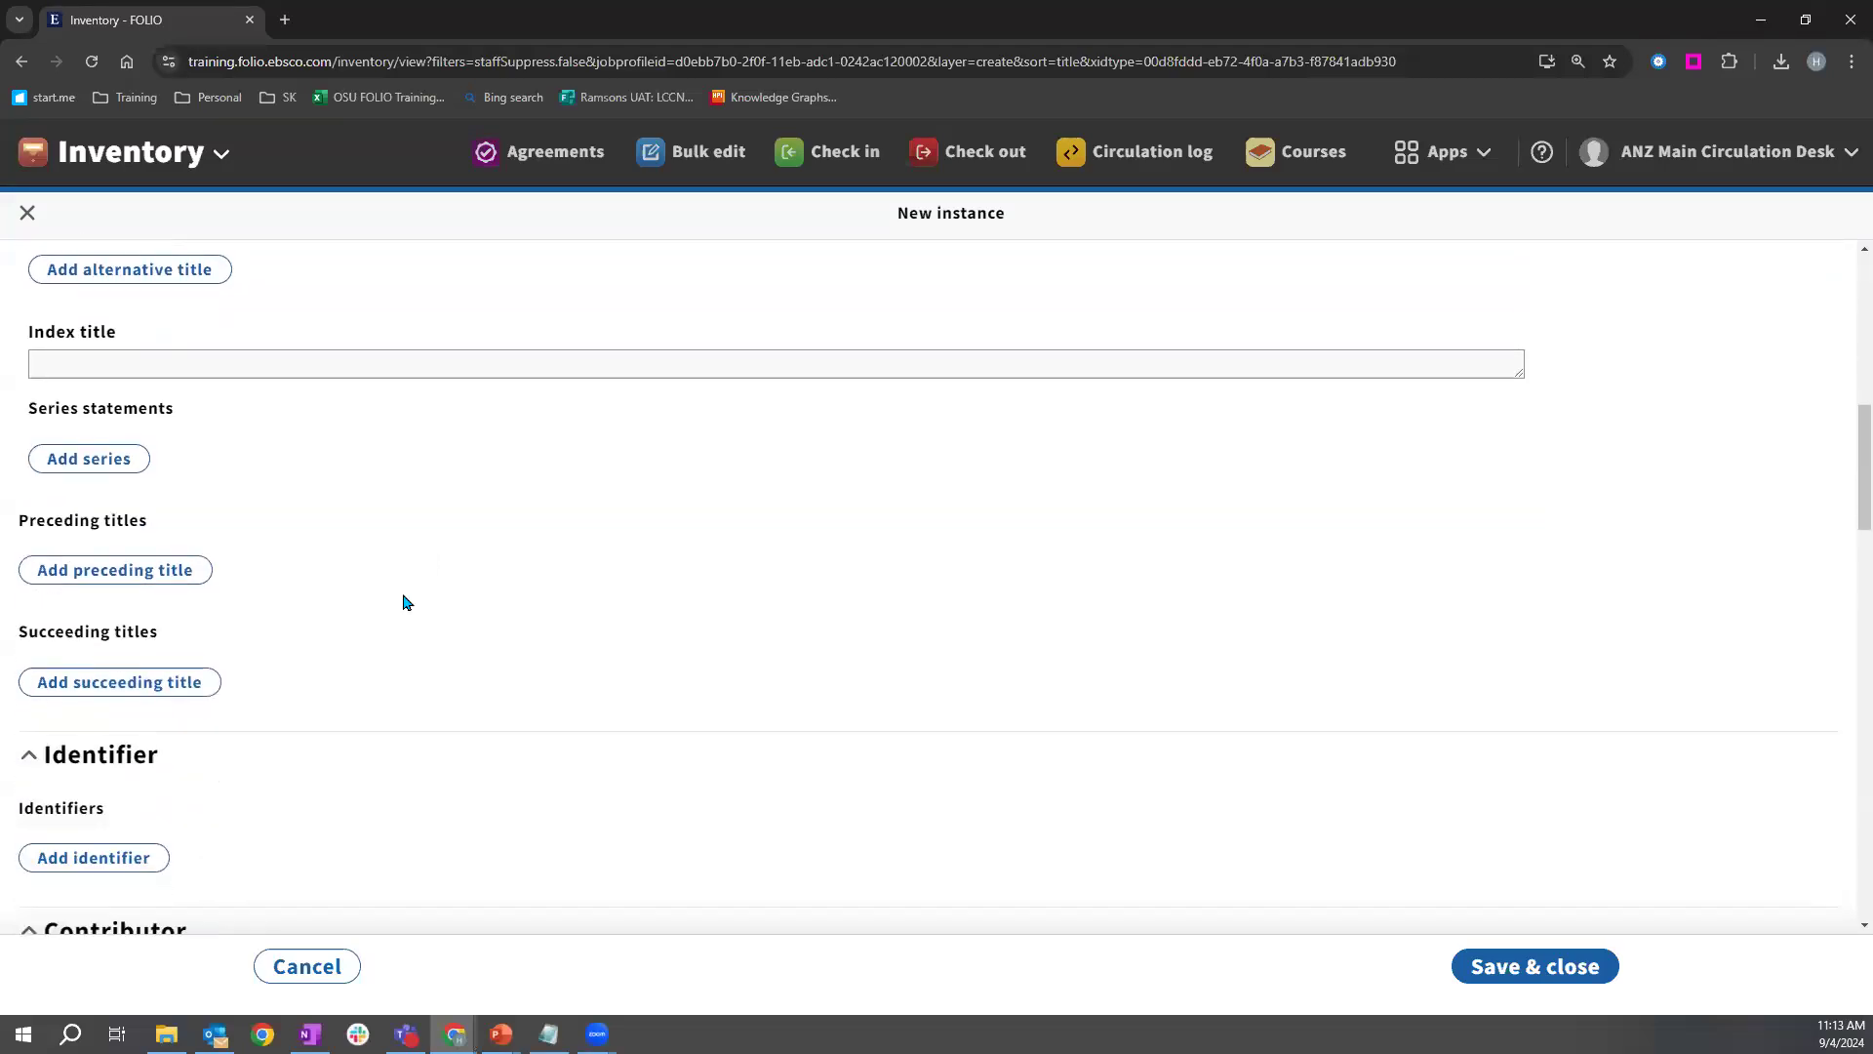
scroll(405, 596, down, 3)
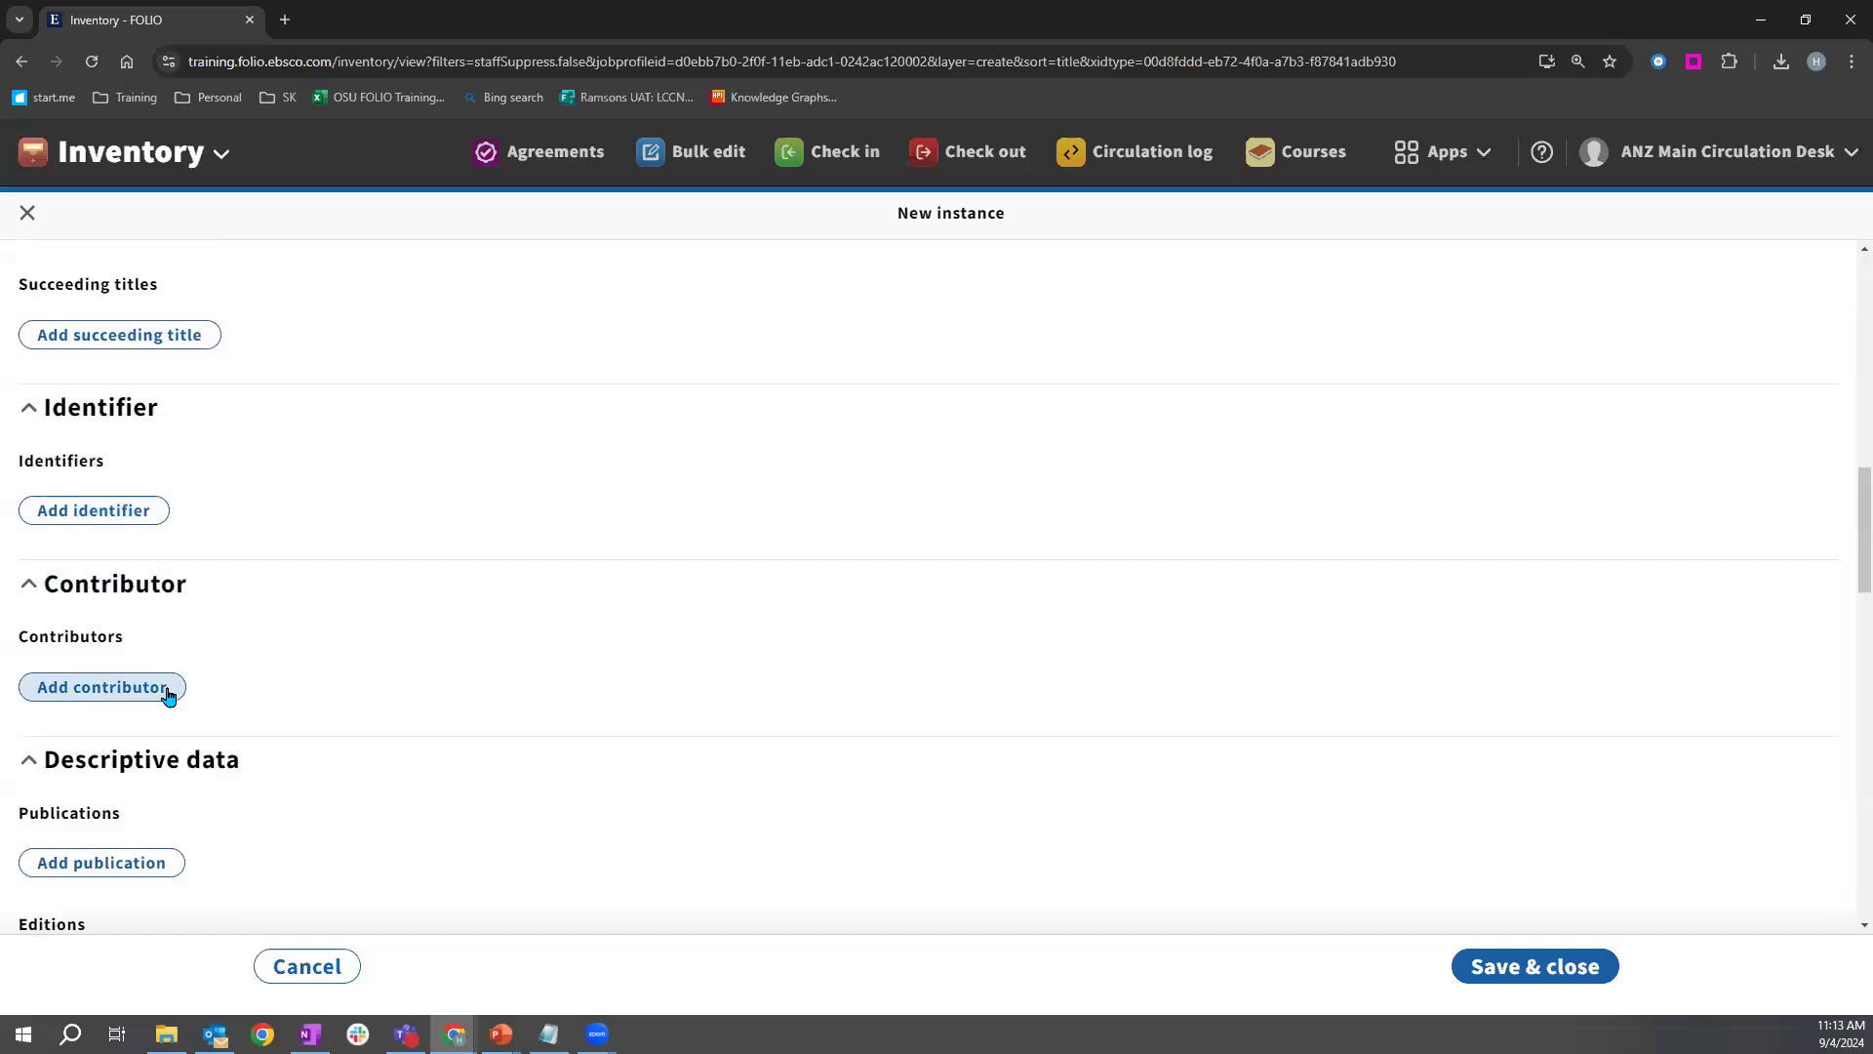
scroll(168, 696, down, 4)
scroll(179, 696, down, 4)
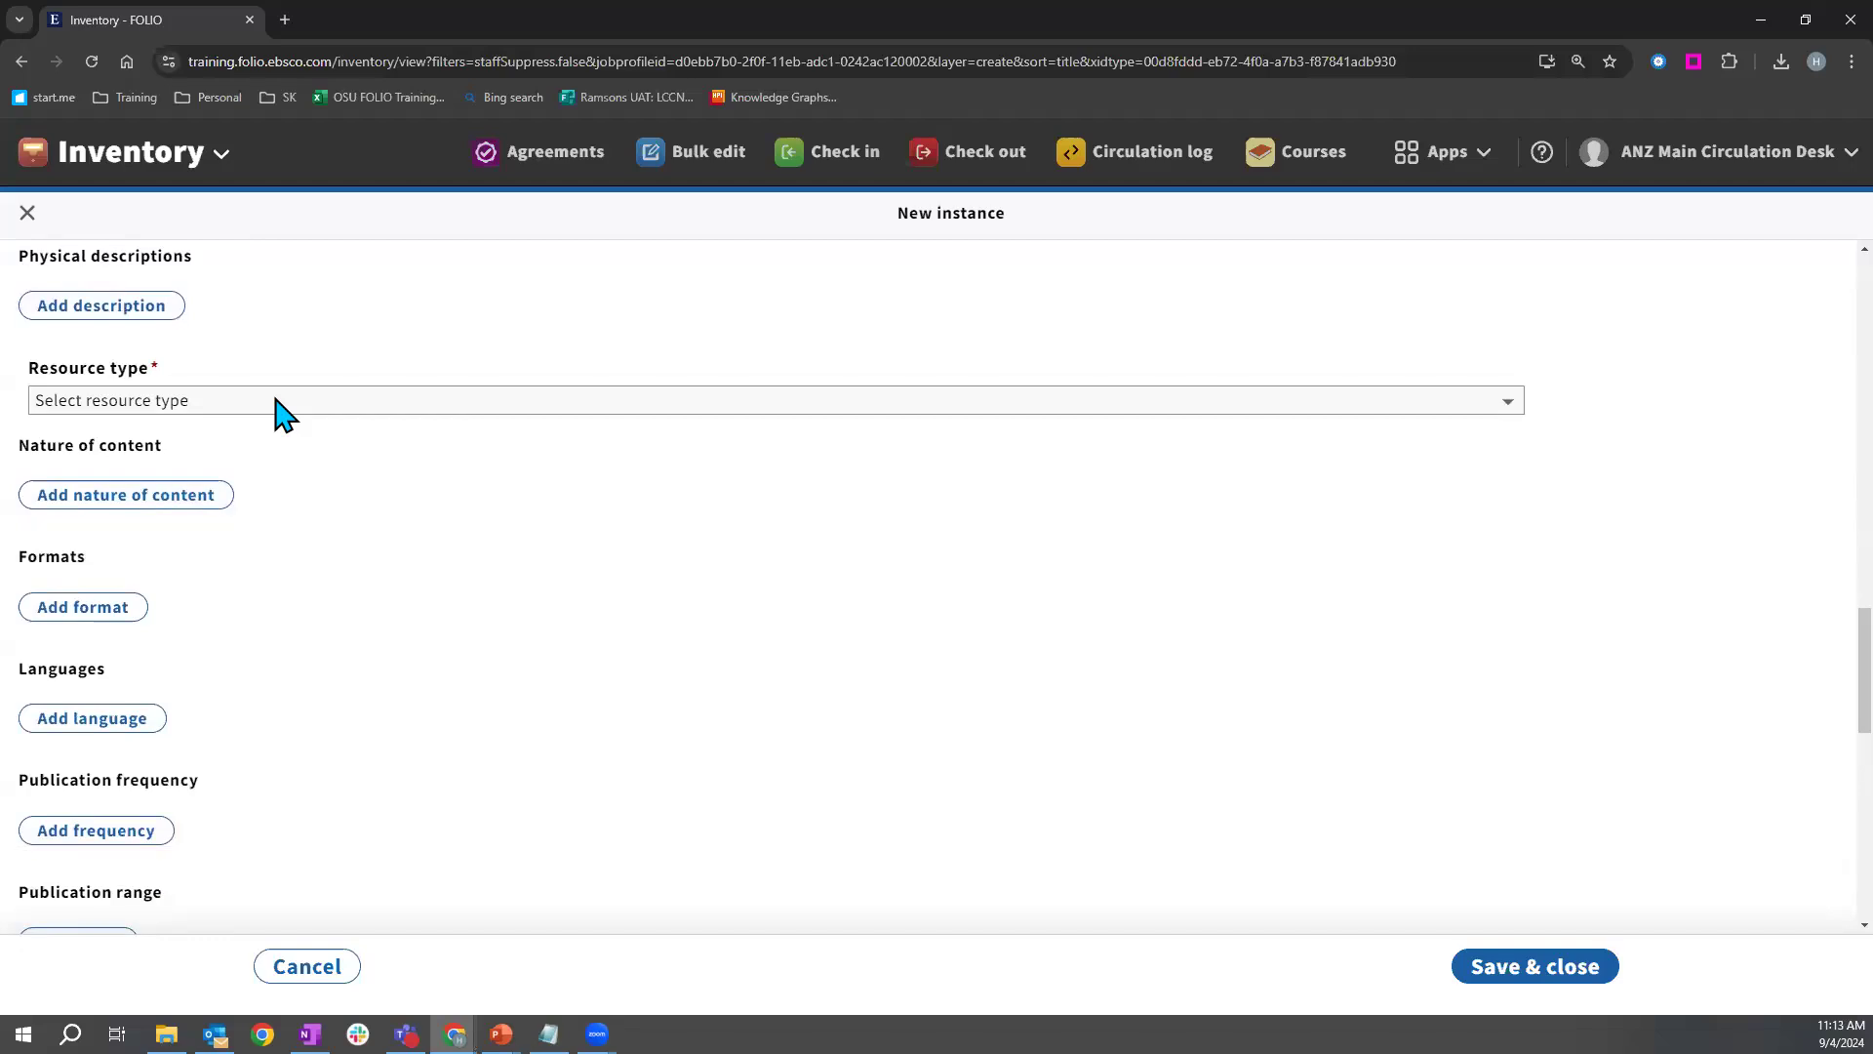
click(282, 402)
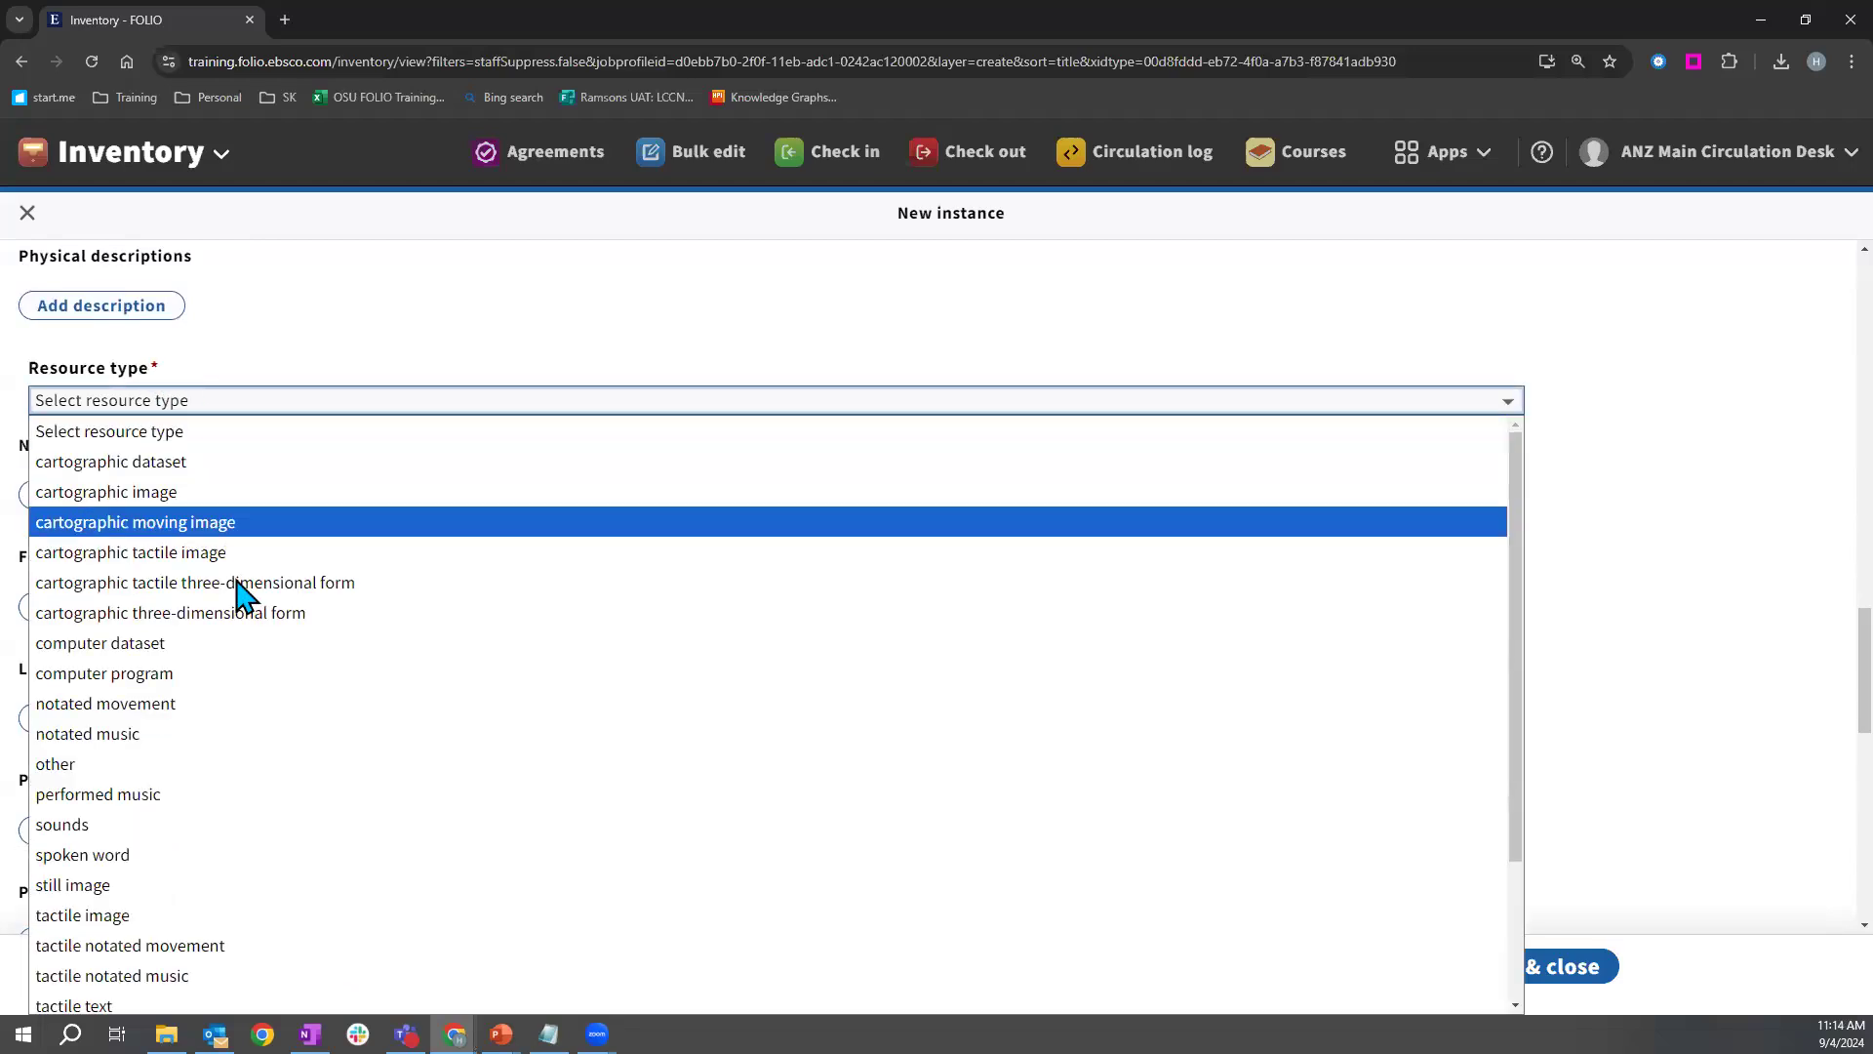
scroll(231, 635, down, 2)
click(71, 890)
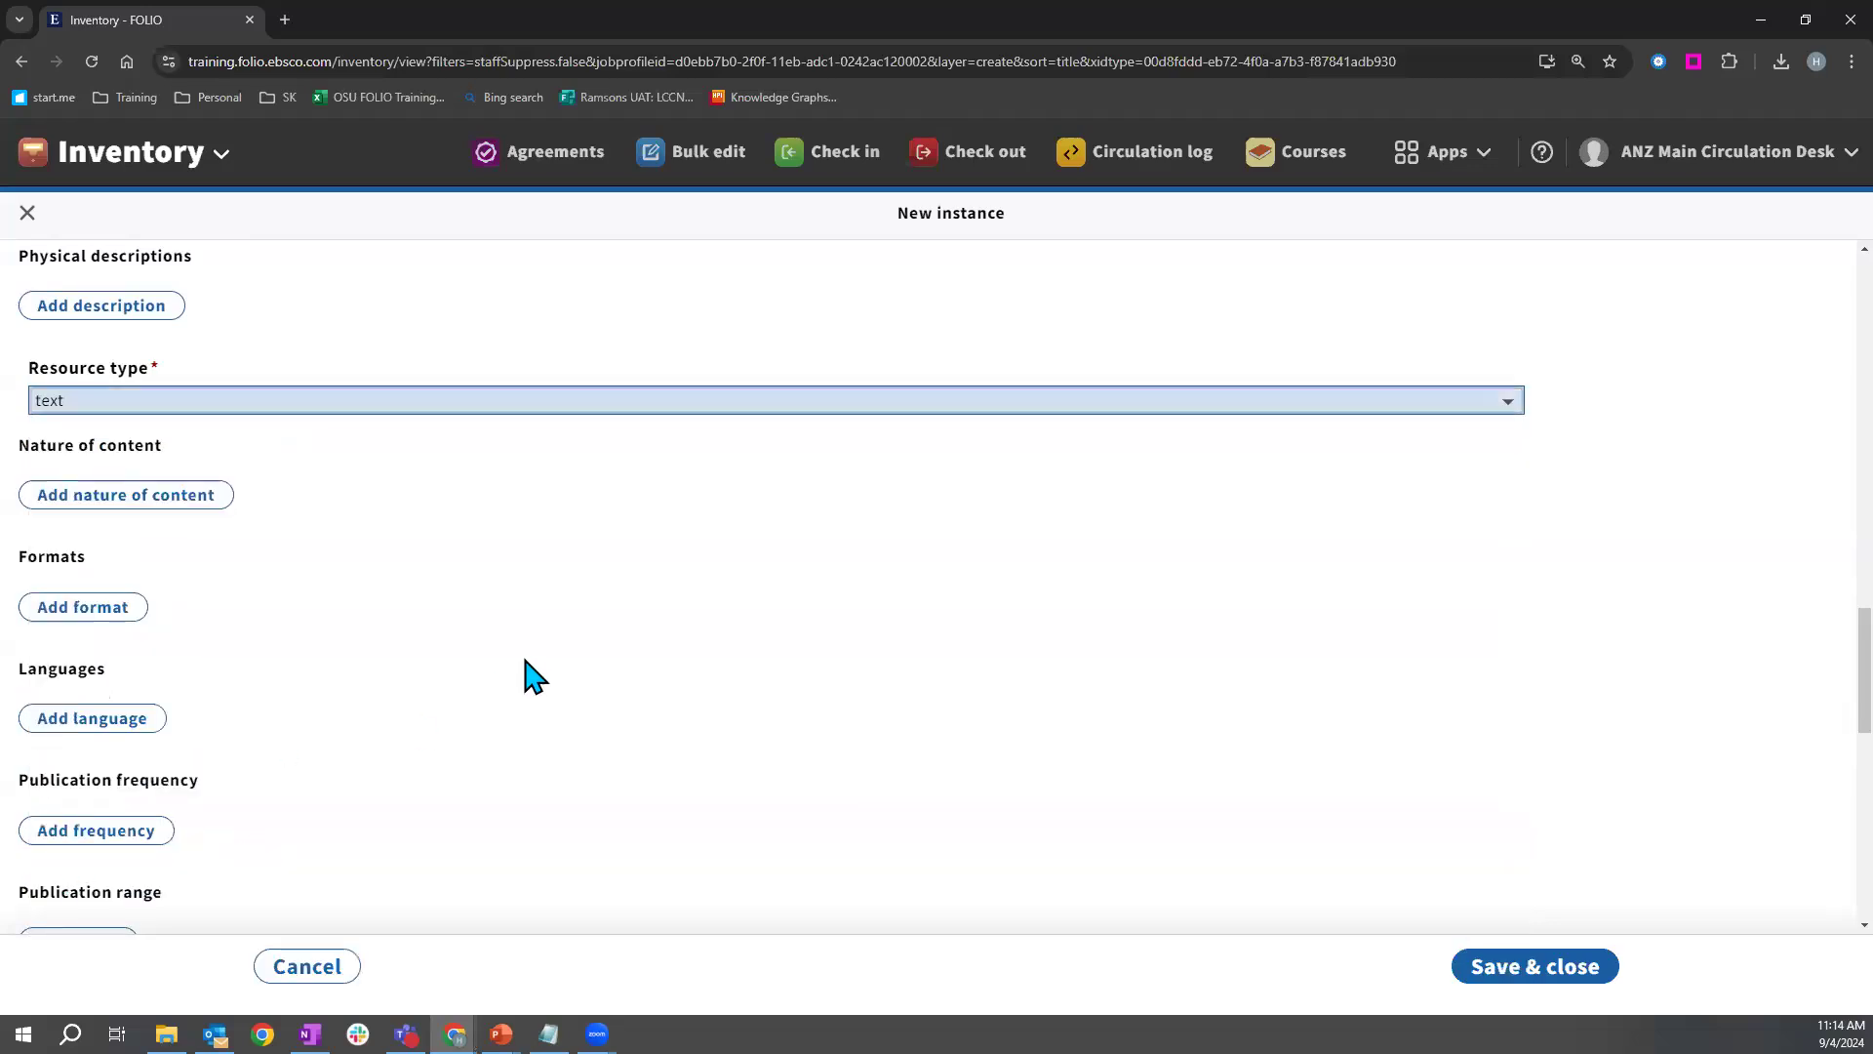
Look over the remaining sections of the new instance, save and close it, and check its source.
scroll(221, 642, down, 1)
scroll(220, 642, down, 2)
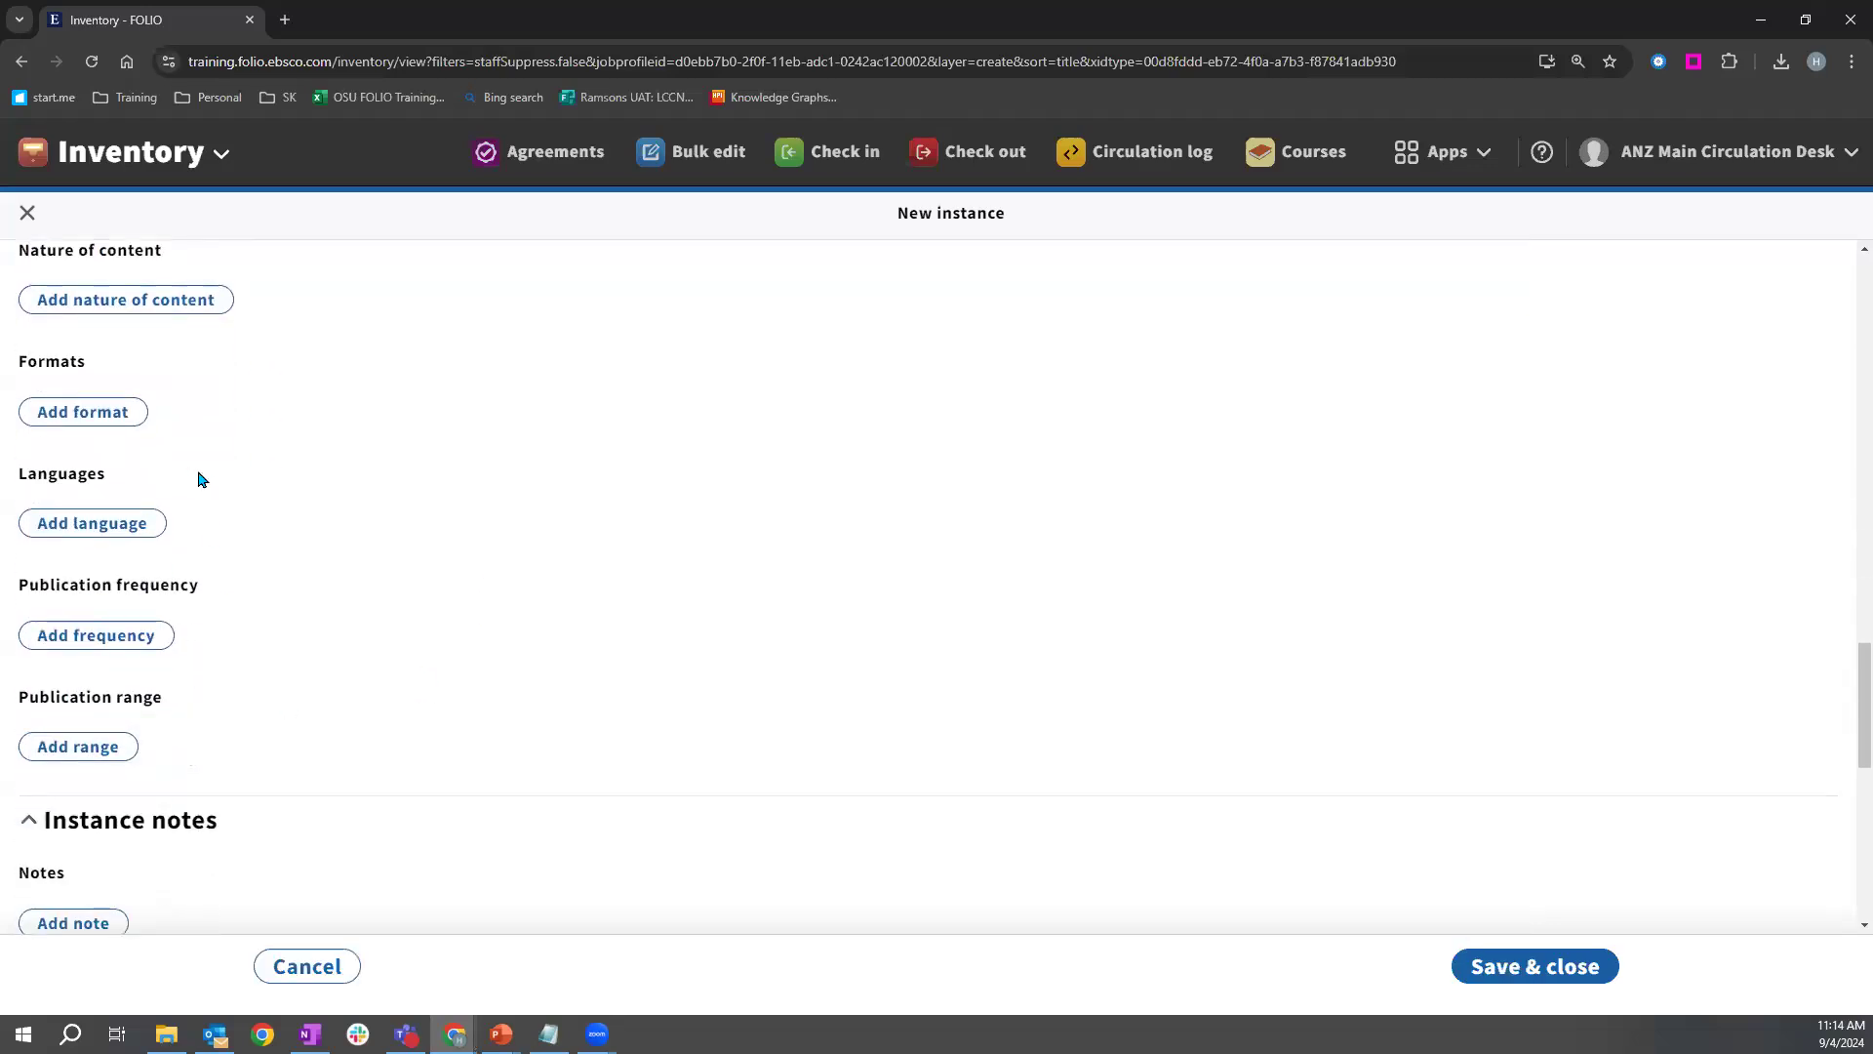
scroll(426, 631, down, 3)
scroll(434, 634, down, 2)
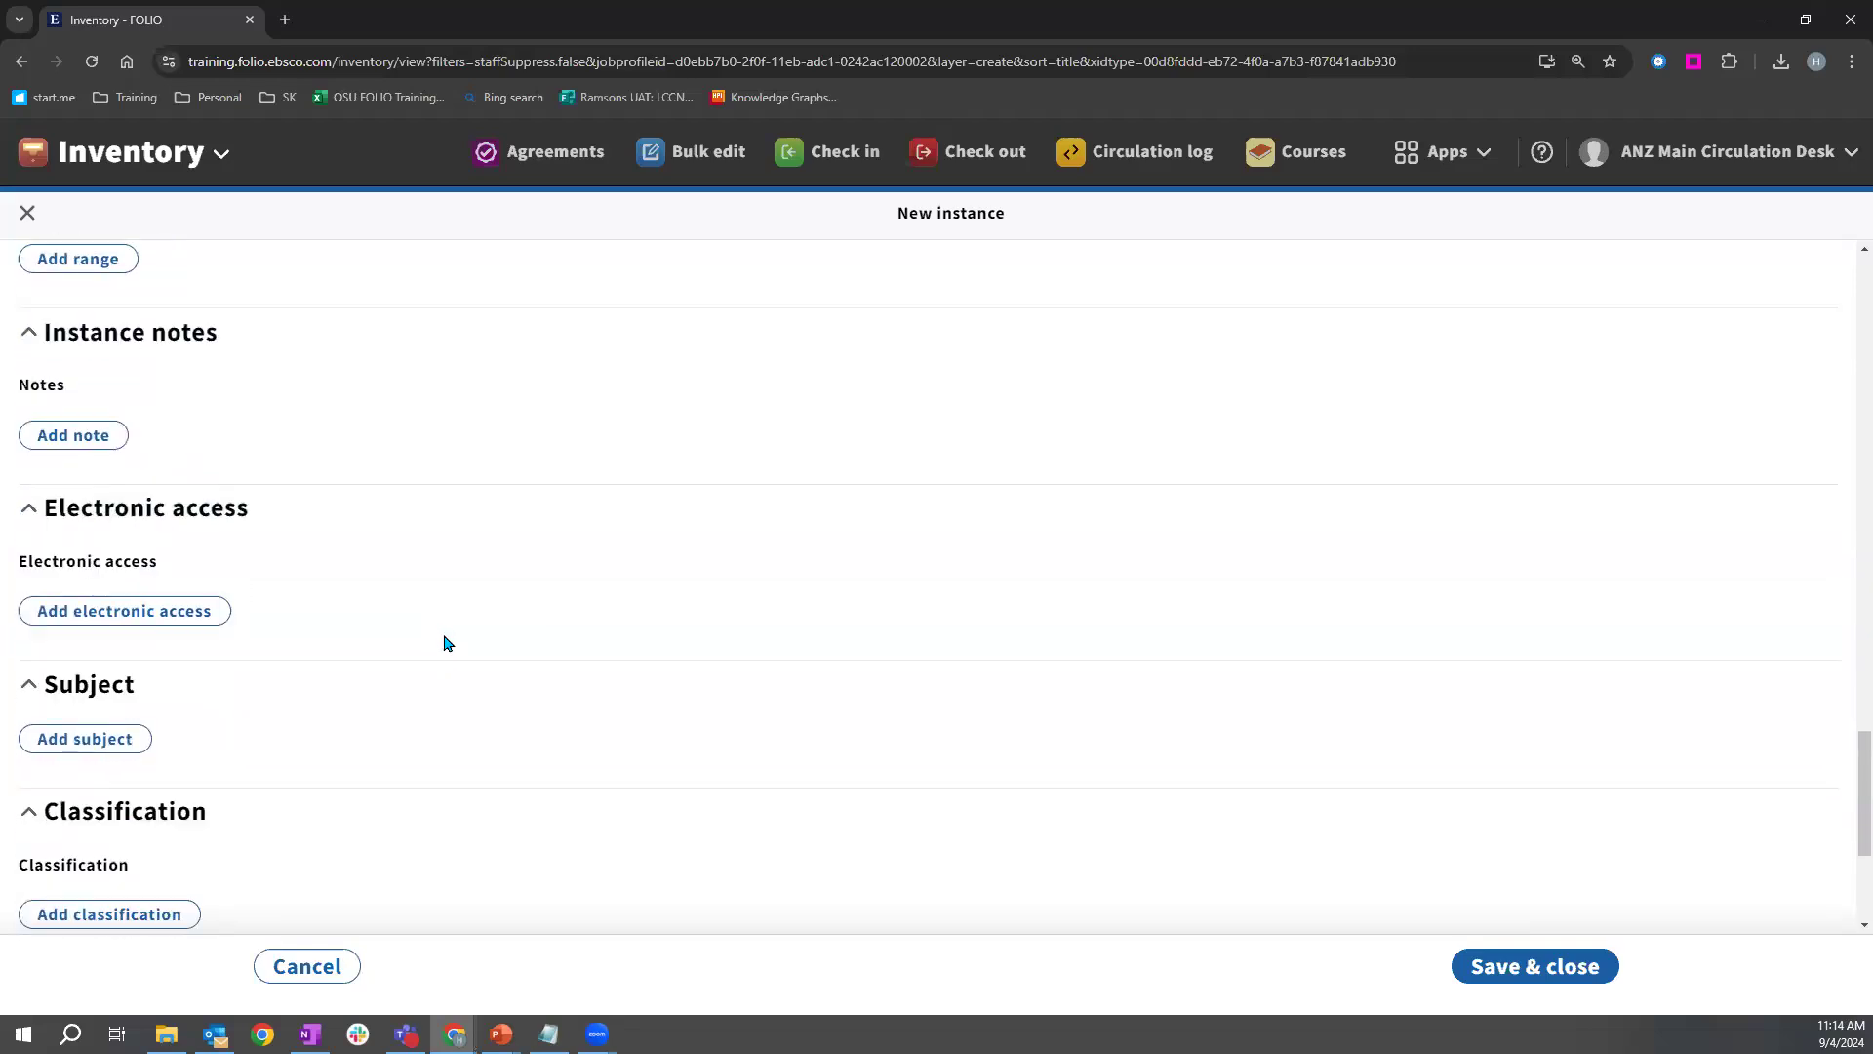
scroll(447, 642, down, 1)
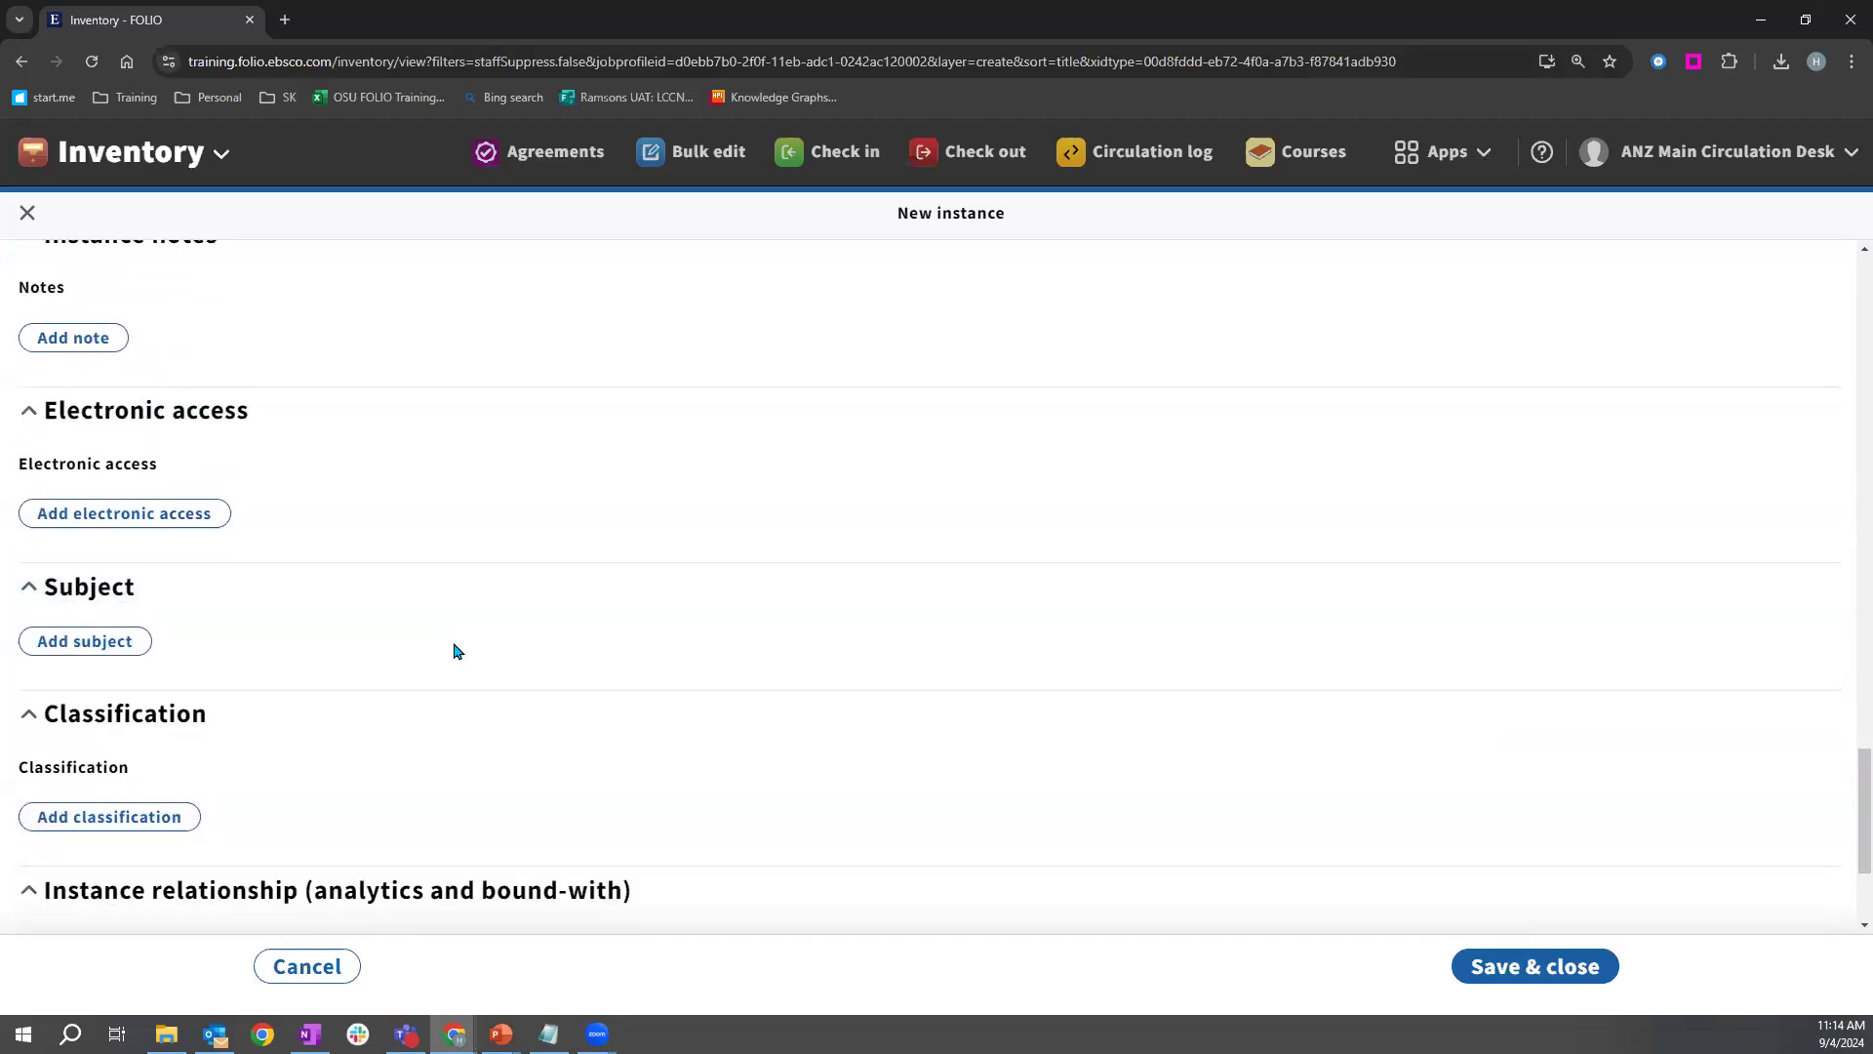
scroll(452, 648, down, 1)
click(1498, 967)
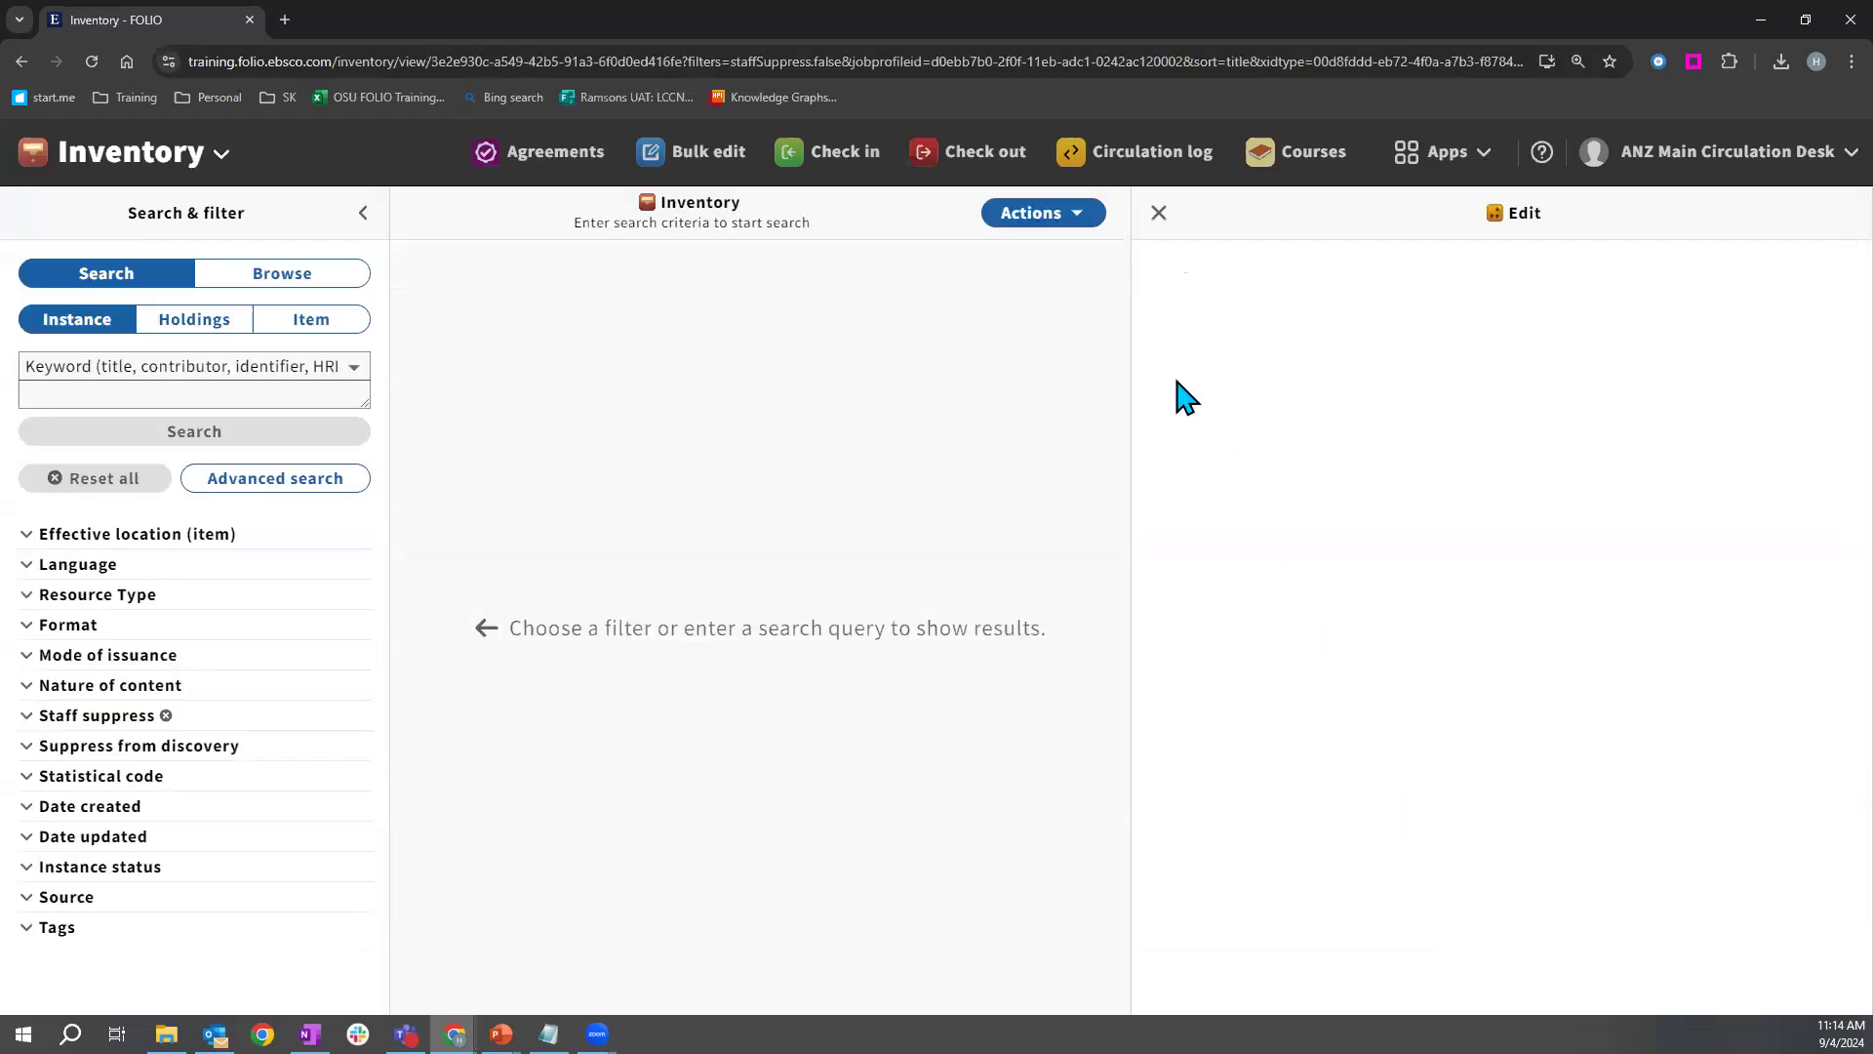
drag(1096, 509, 1137, 536)
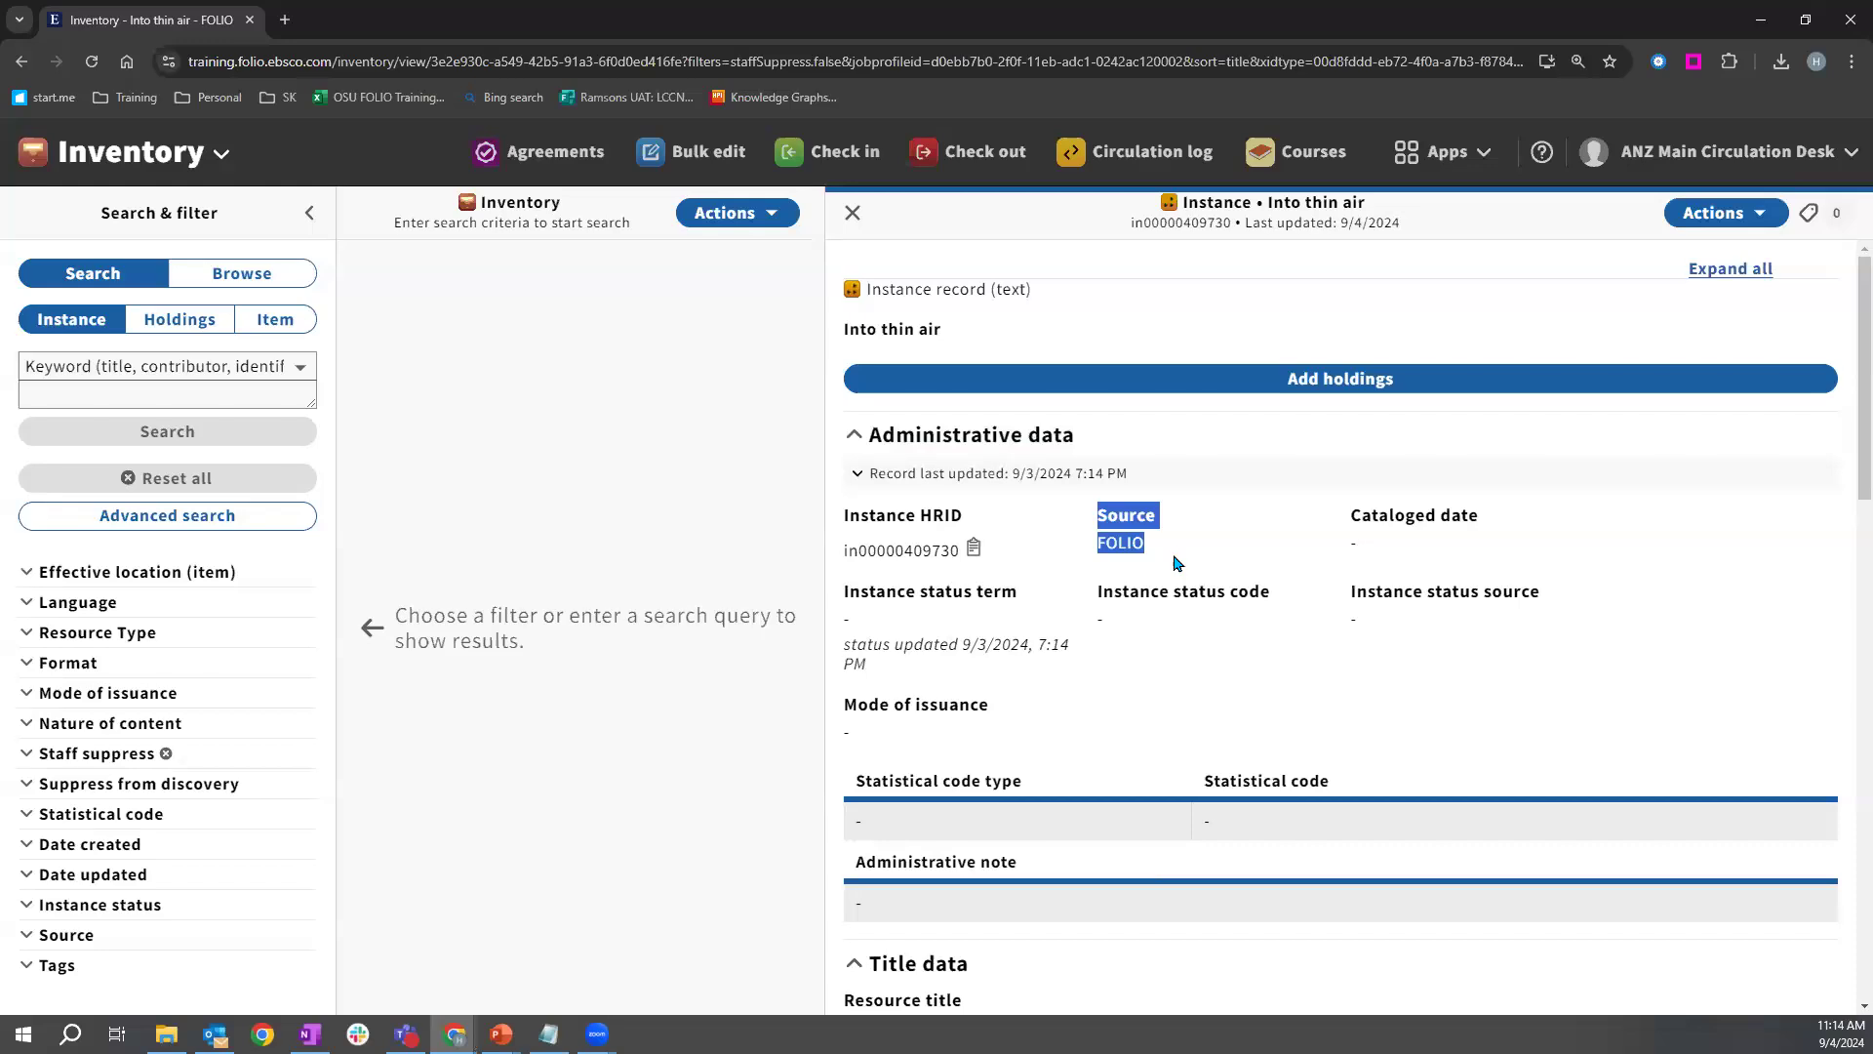
Switch to the presentation, show the Overlay Source Bib Record slide, and return to FOLIO Inventory.
key(alt+Tab)
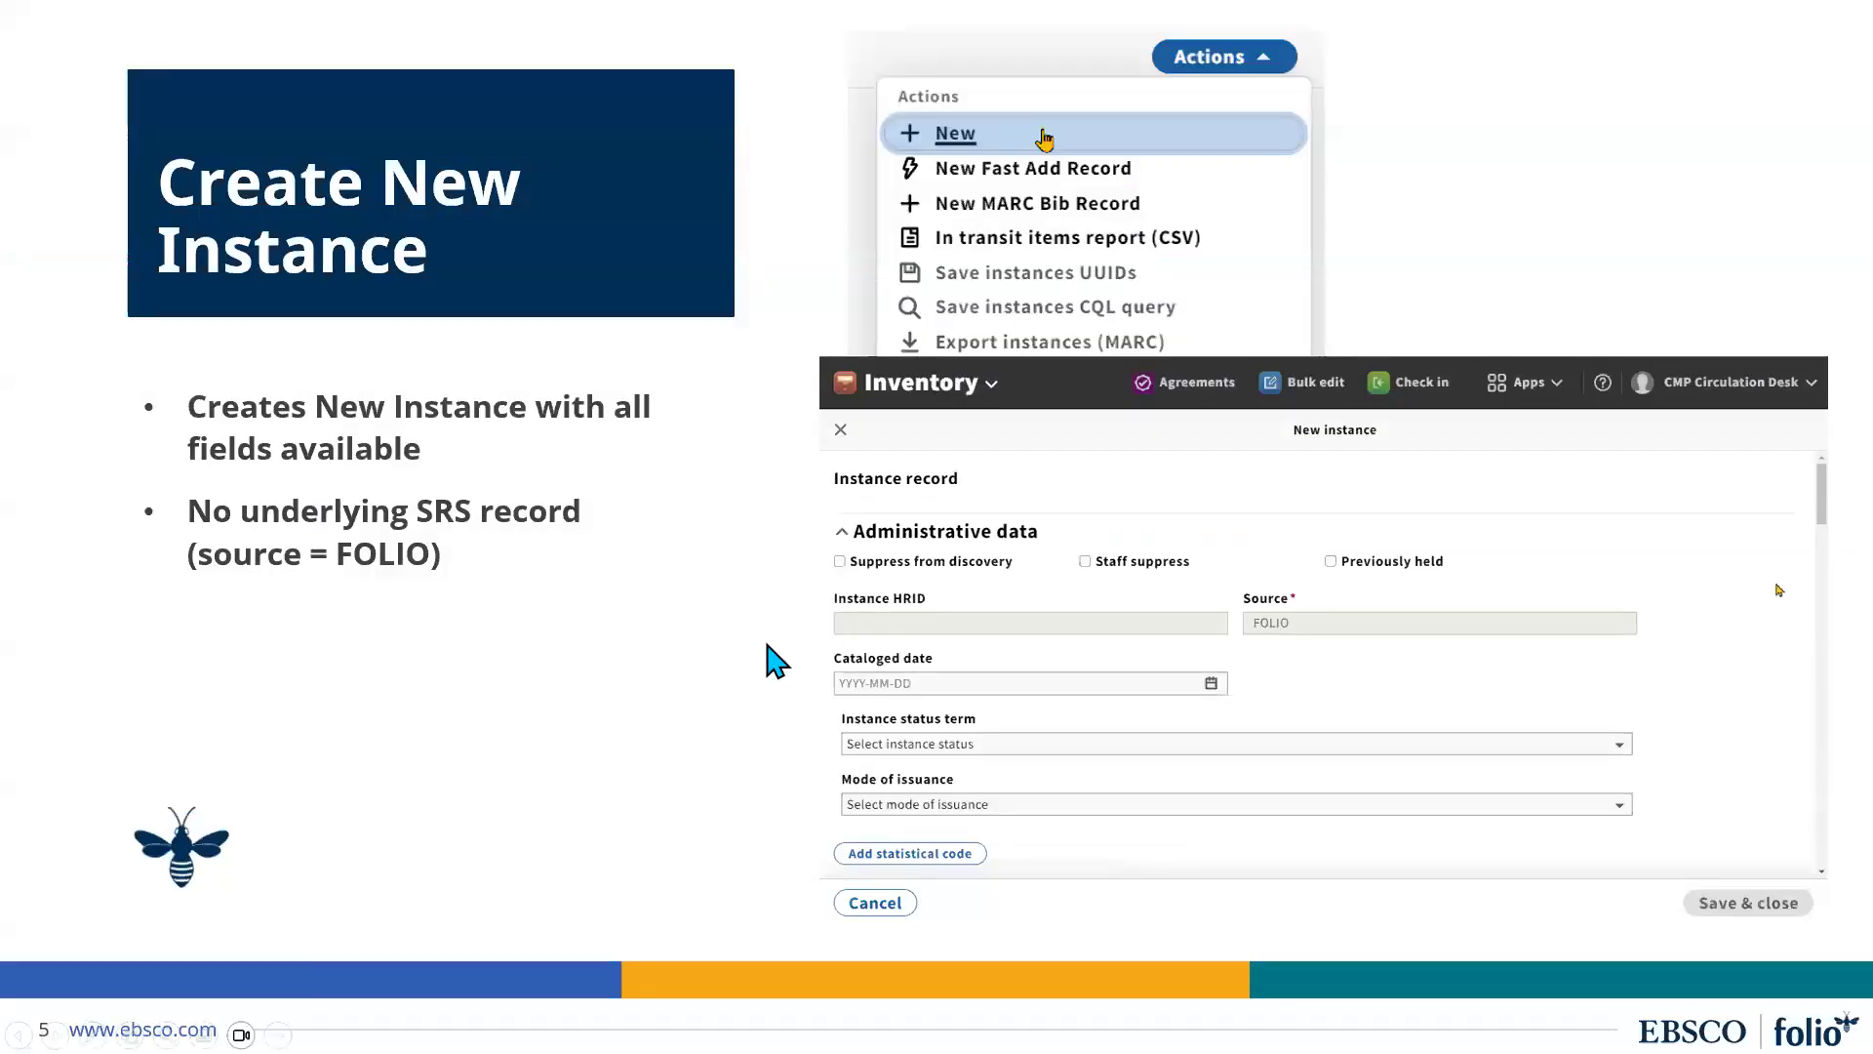
key(Right)
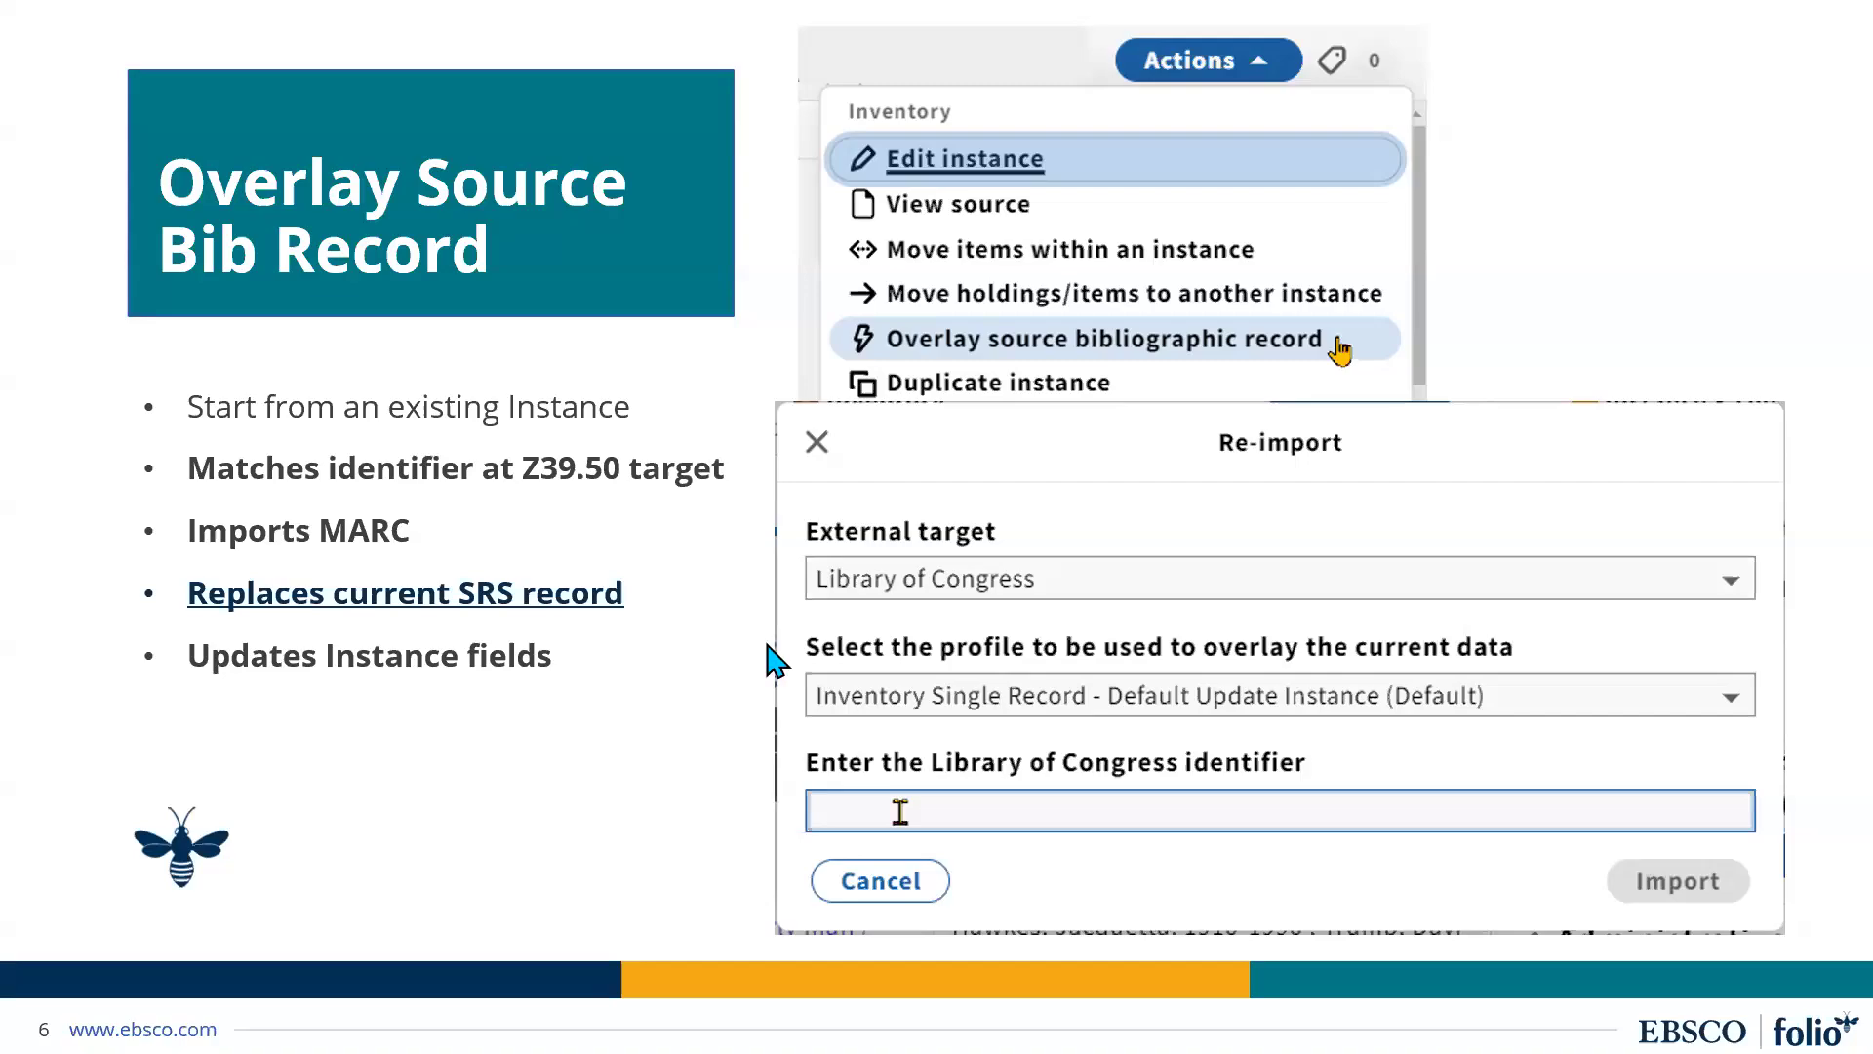
key(alt+Tab)
Examine the title and source of the Into thin air instance.
drag(873, 325, 964, 333)
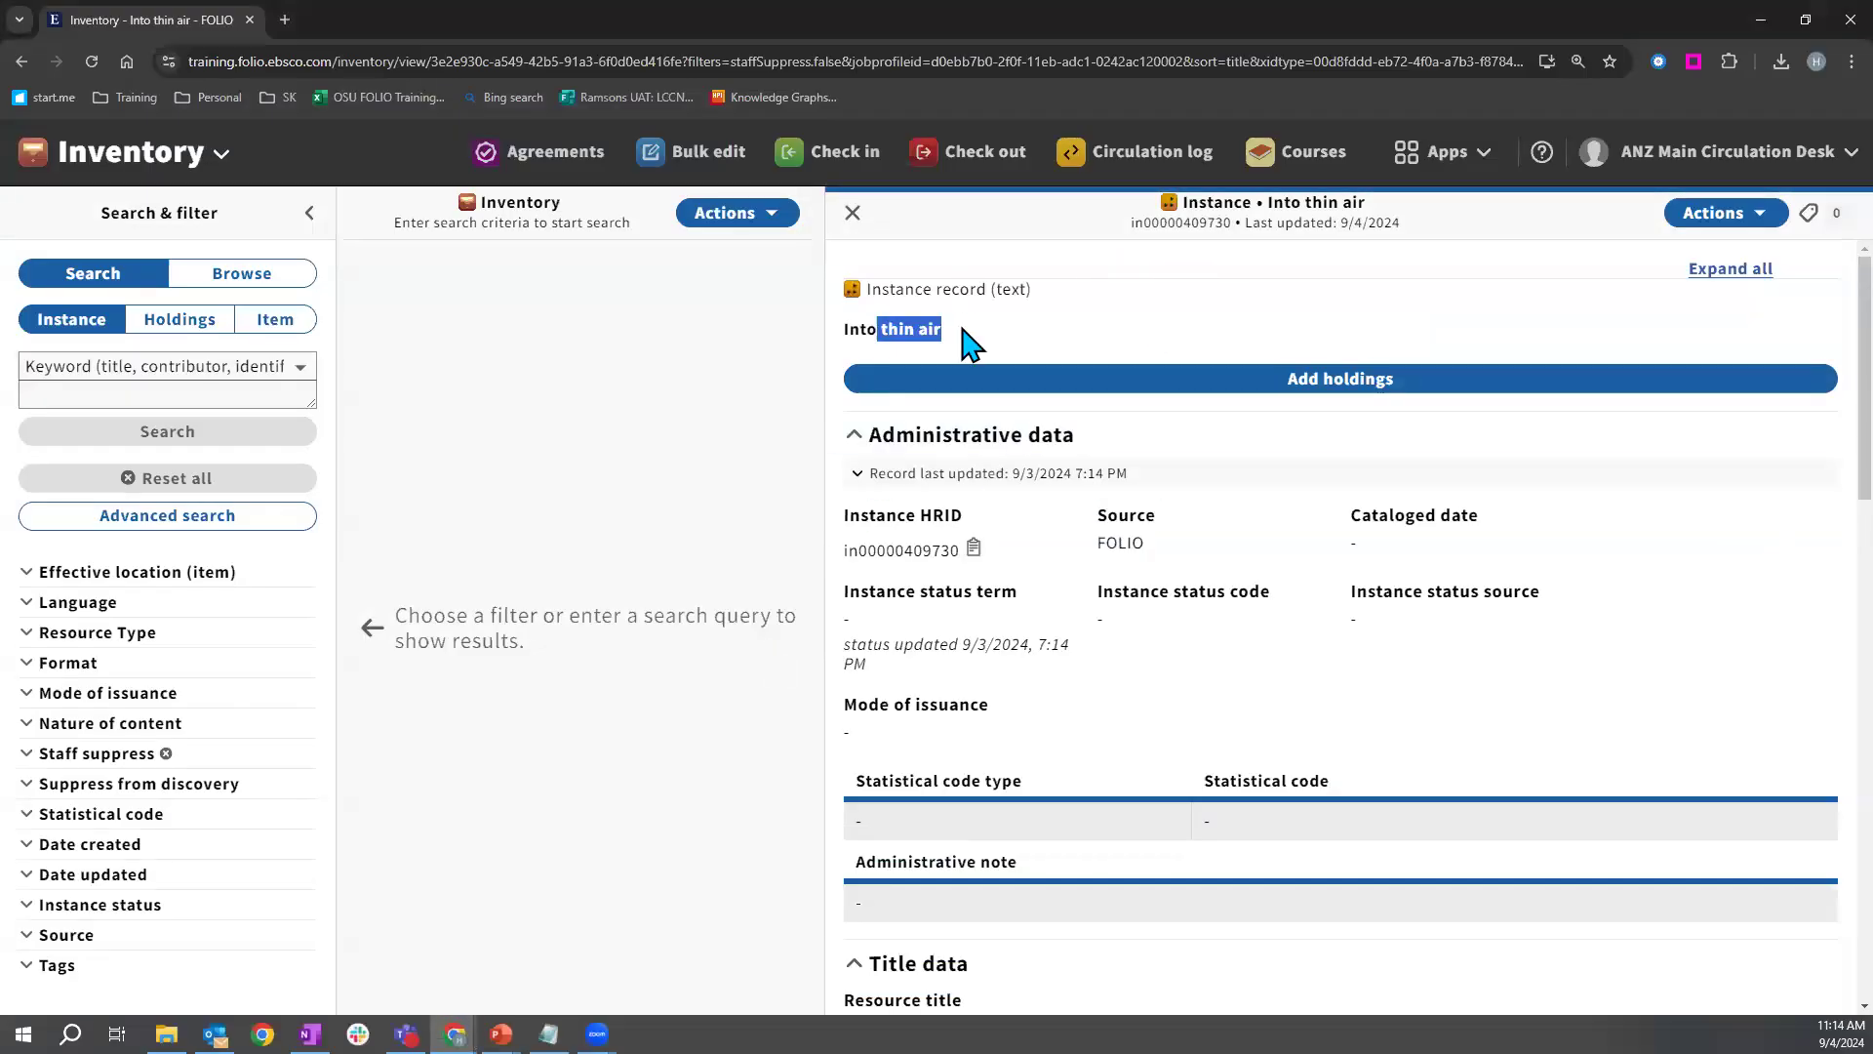
drag(1098, 512, 1192, 561)
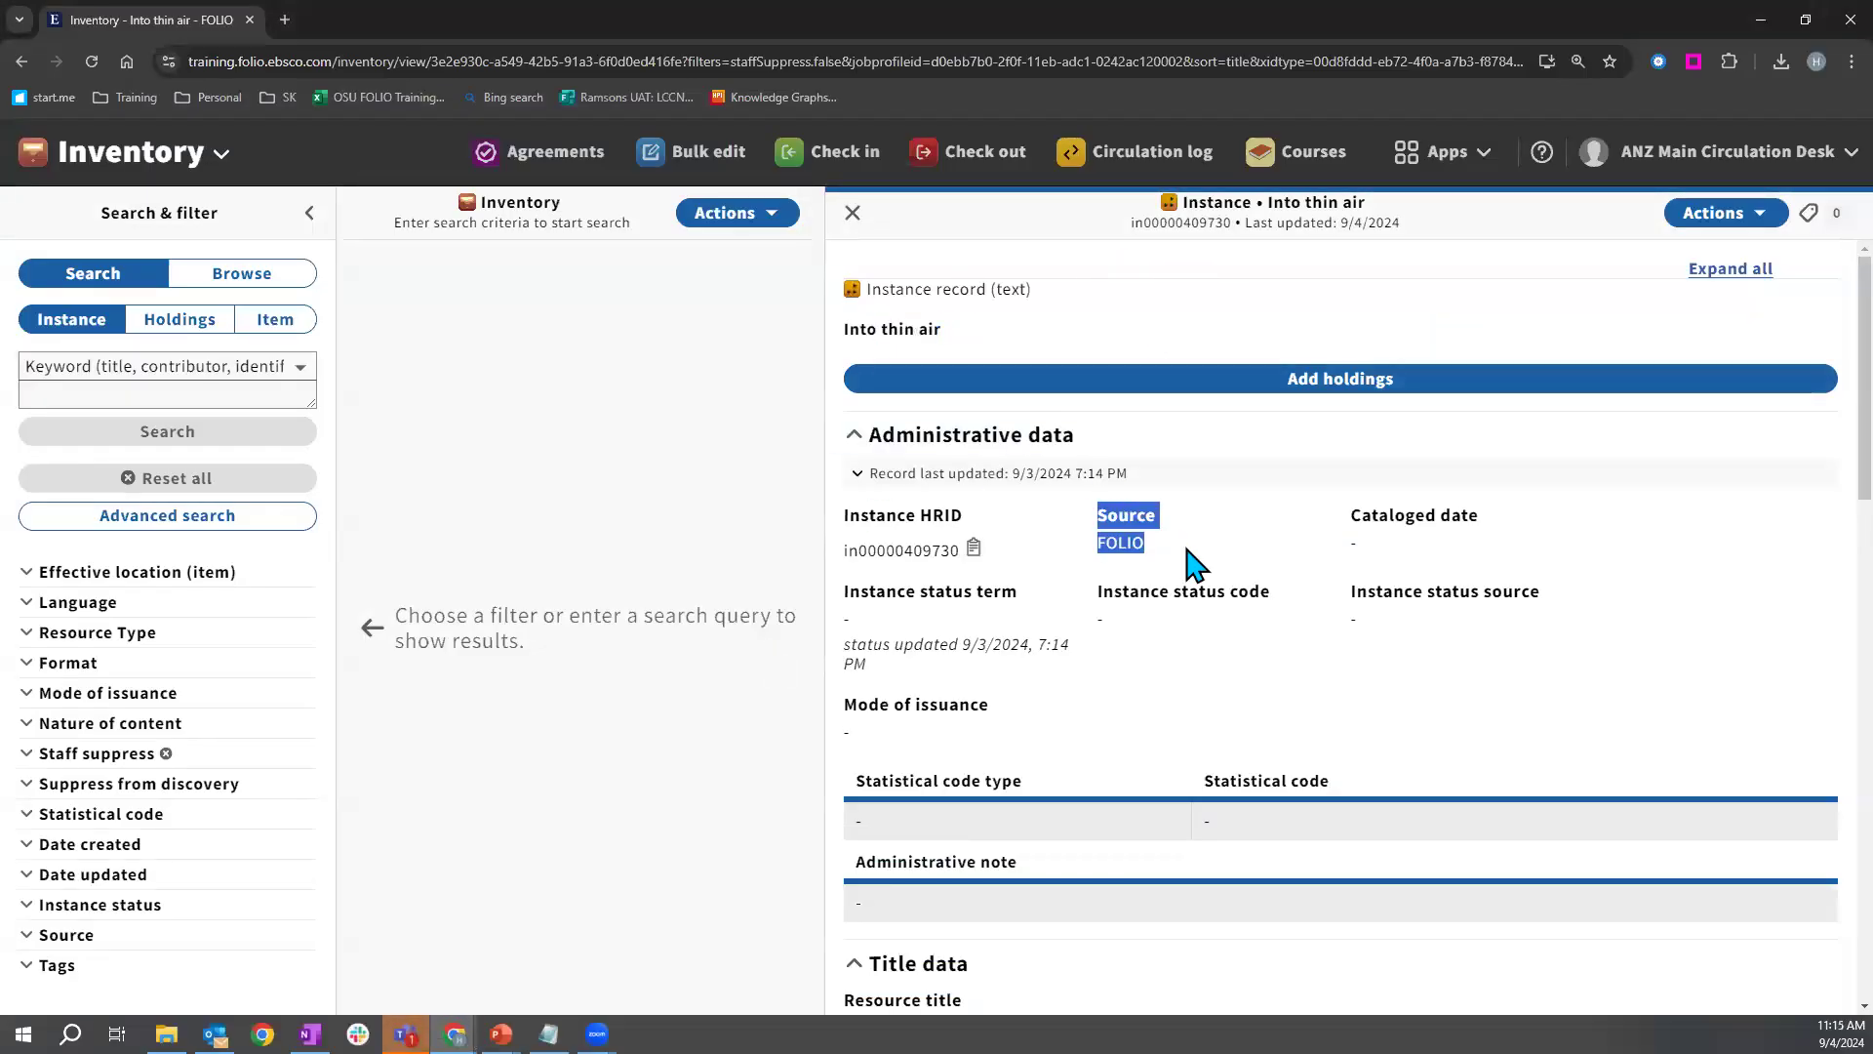
click(1221, 542)
Start overlaying the source bibliographic record from Library of Congress, keeping the Inventory Single Record - Default Update Instance (Default) profile.
click(1720, 235)
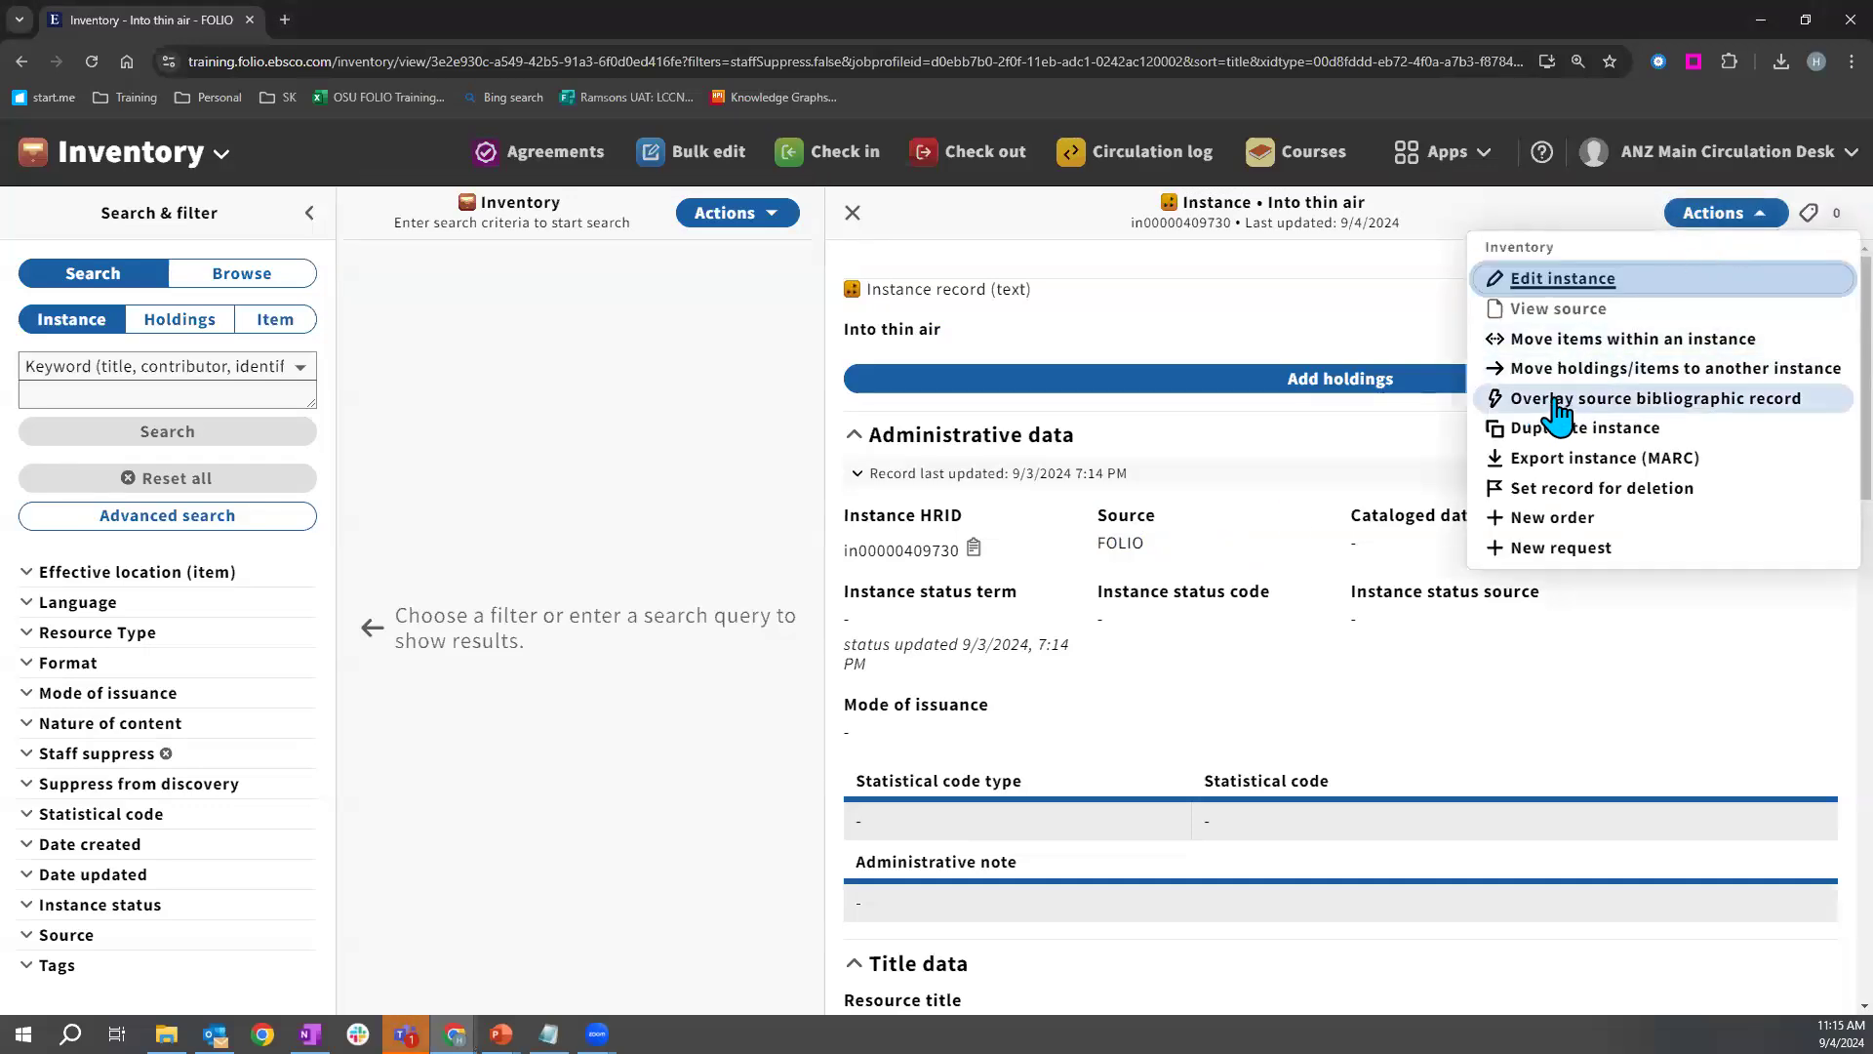
click(1642, 402)
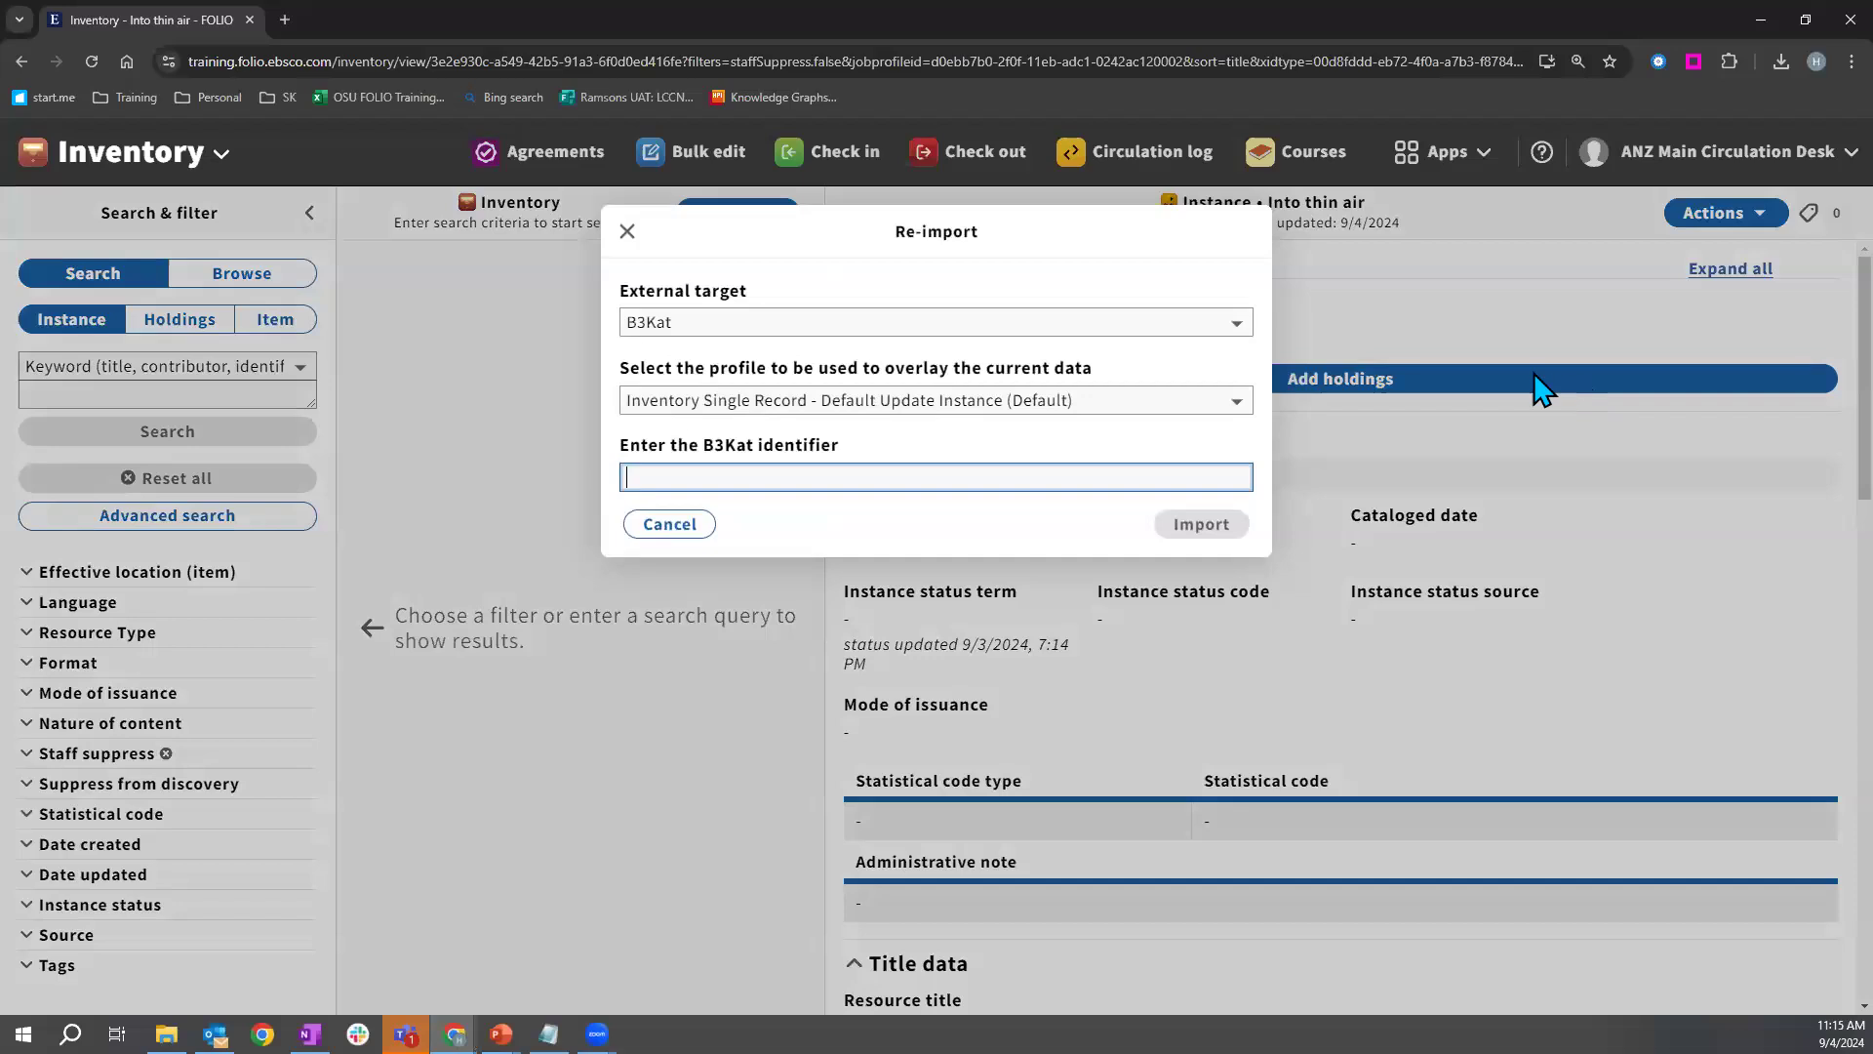
click(1201, 321)
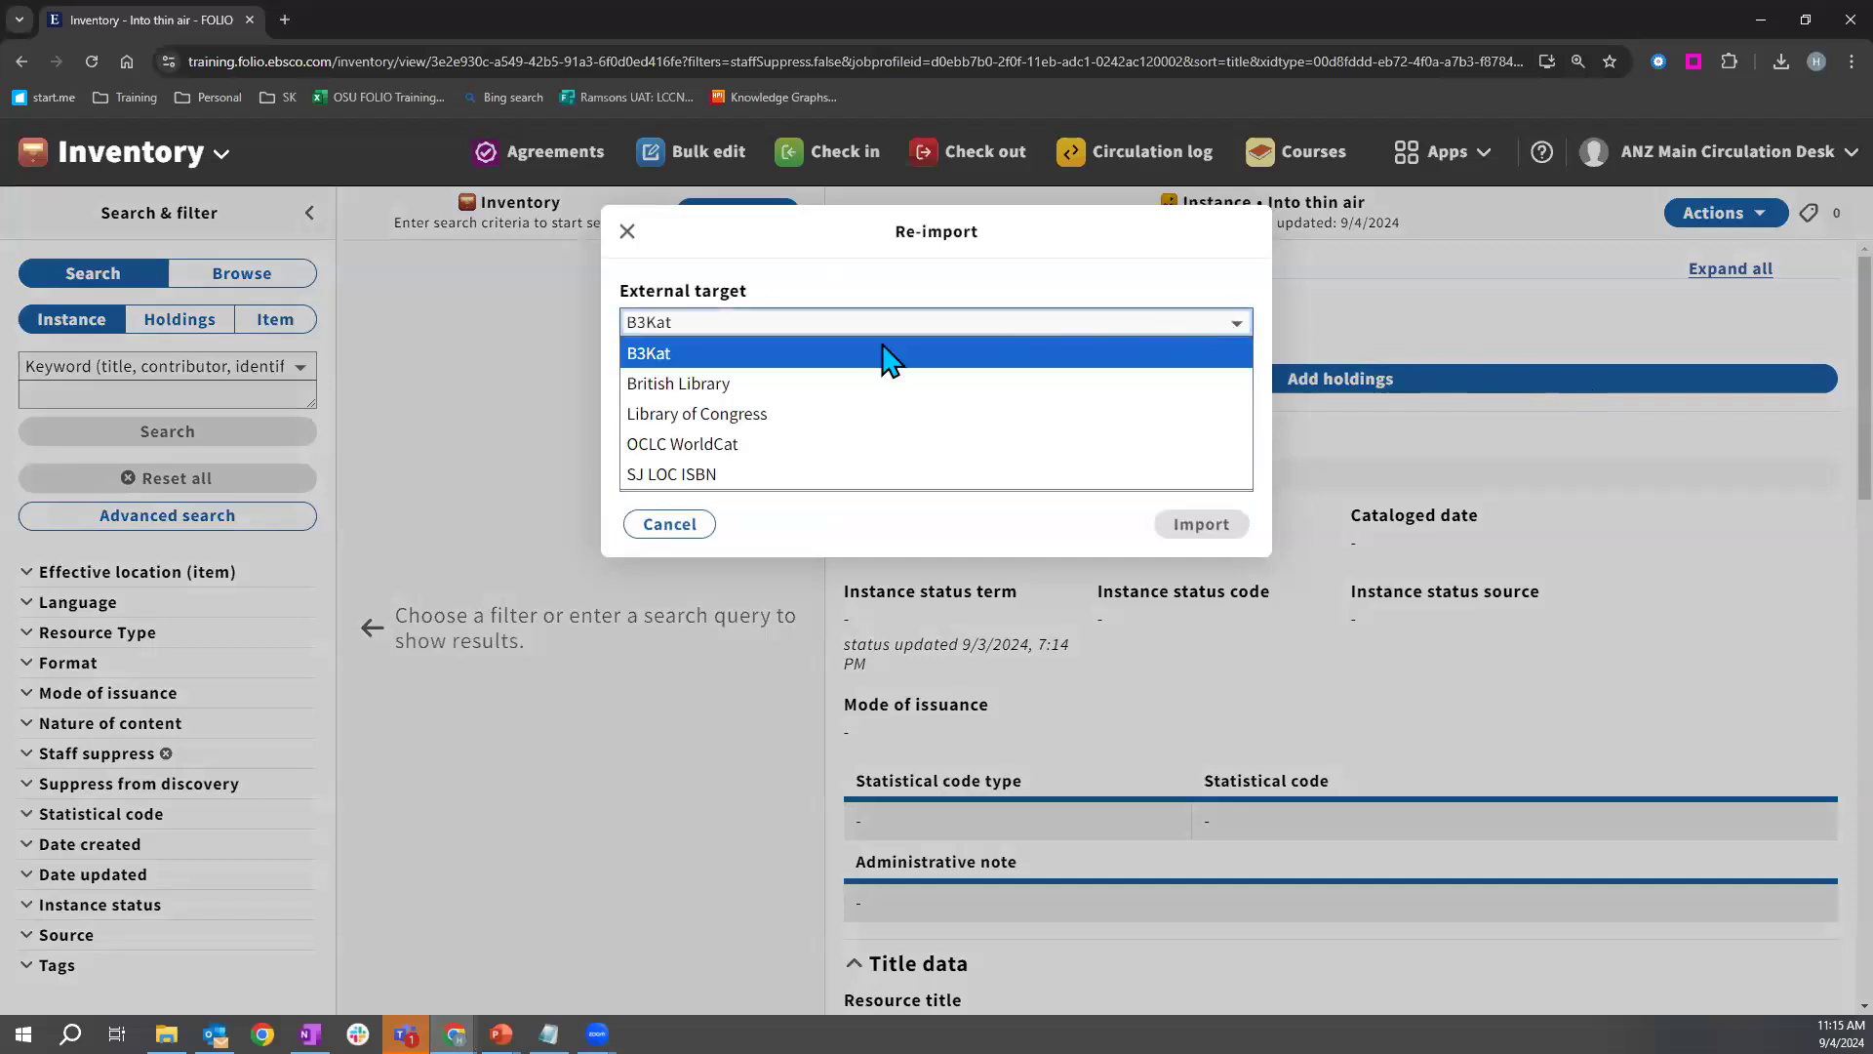
click(639, 420)
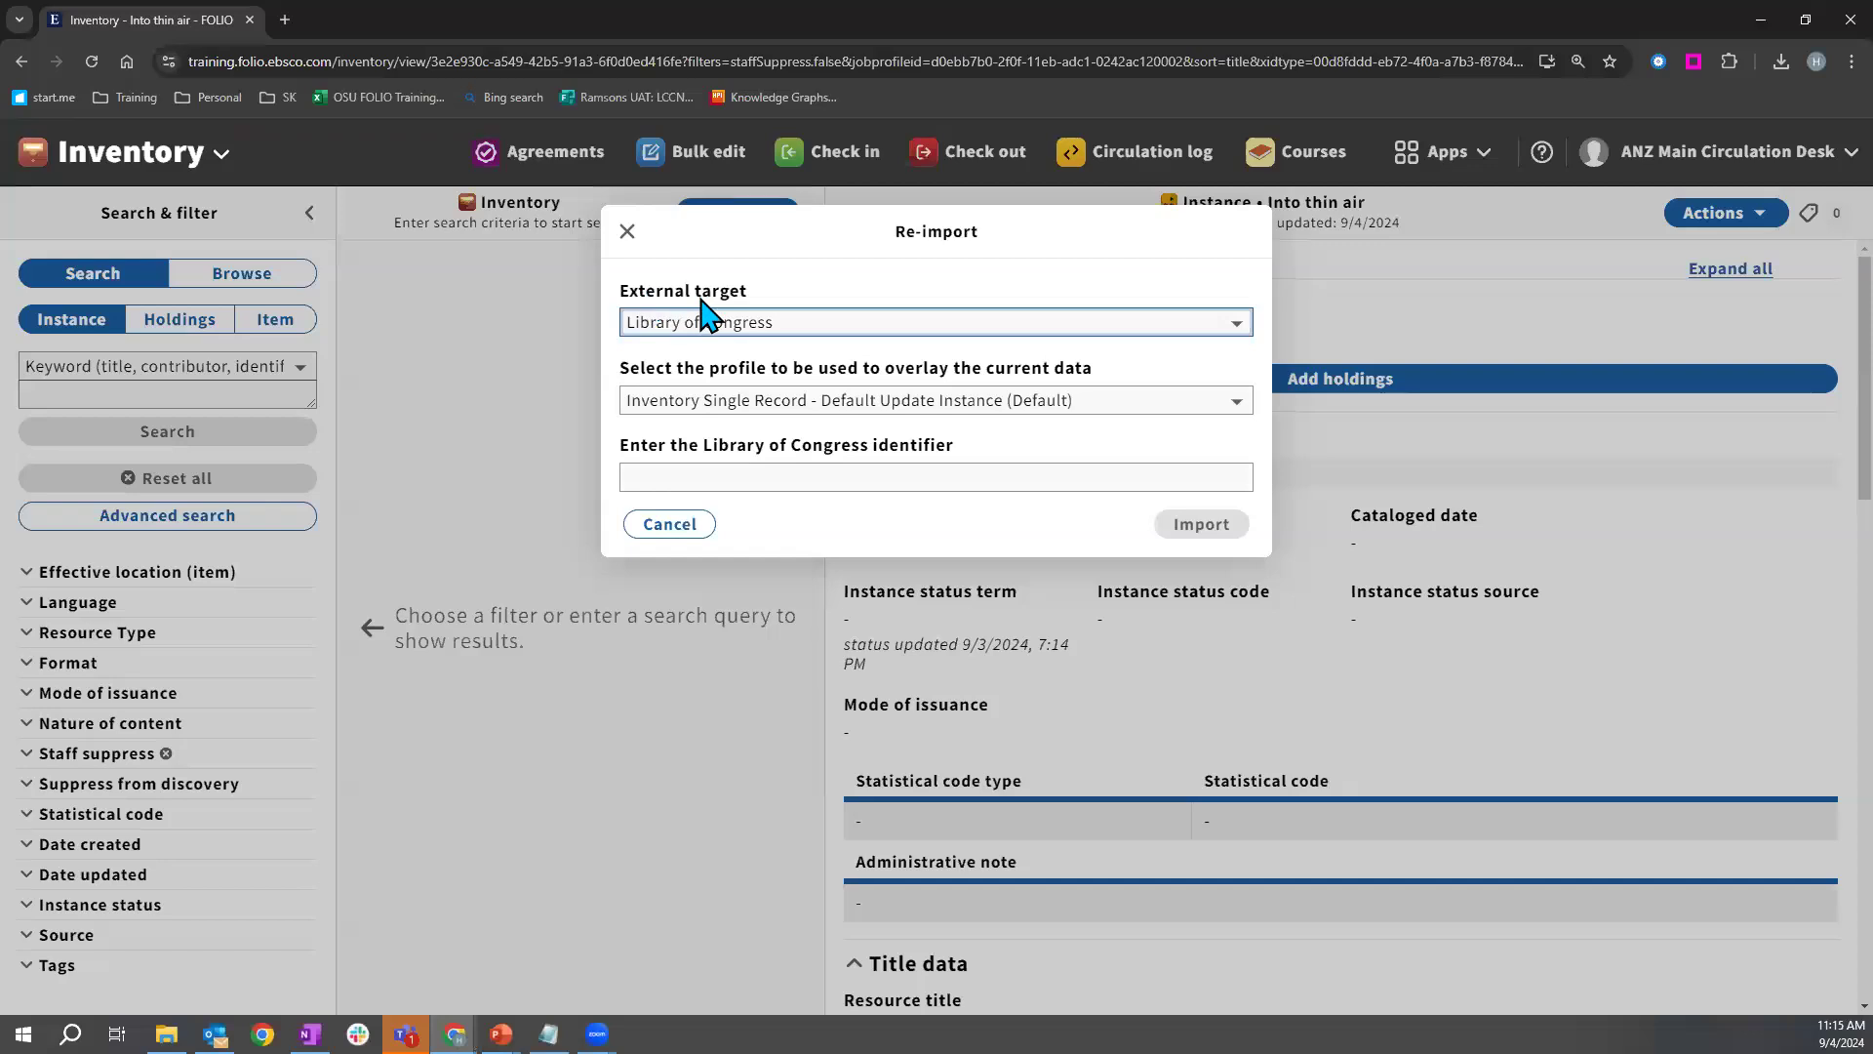
click(765, 402)
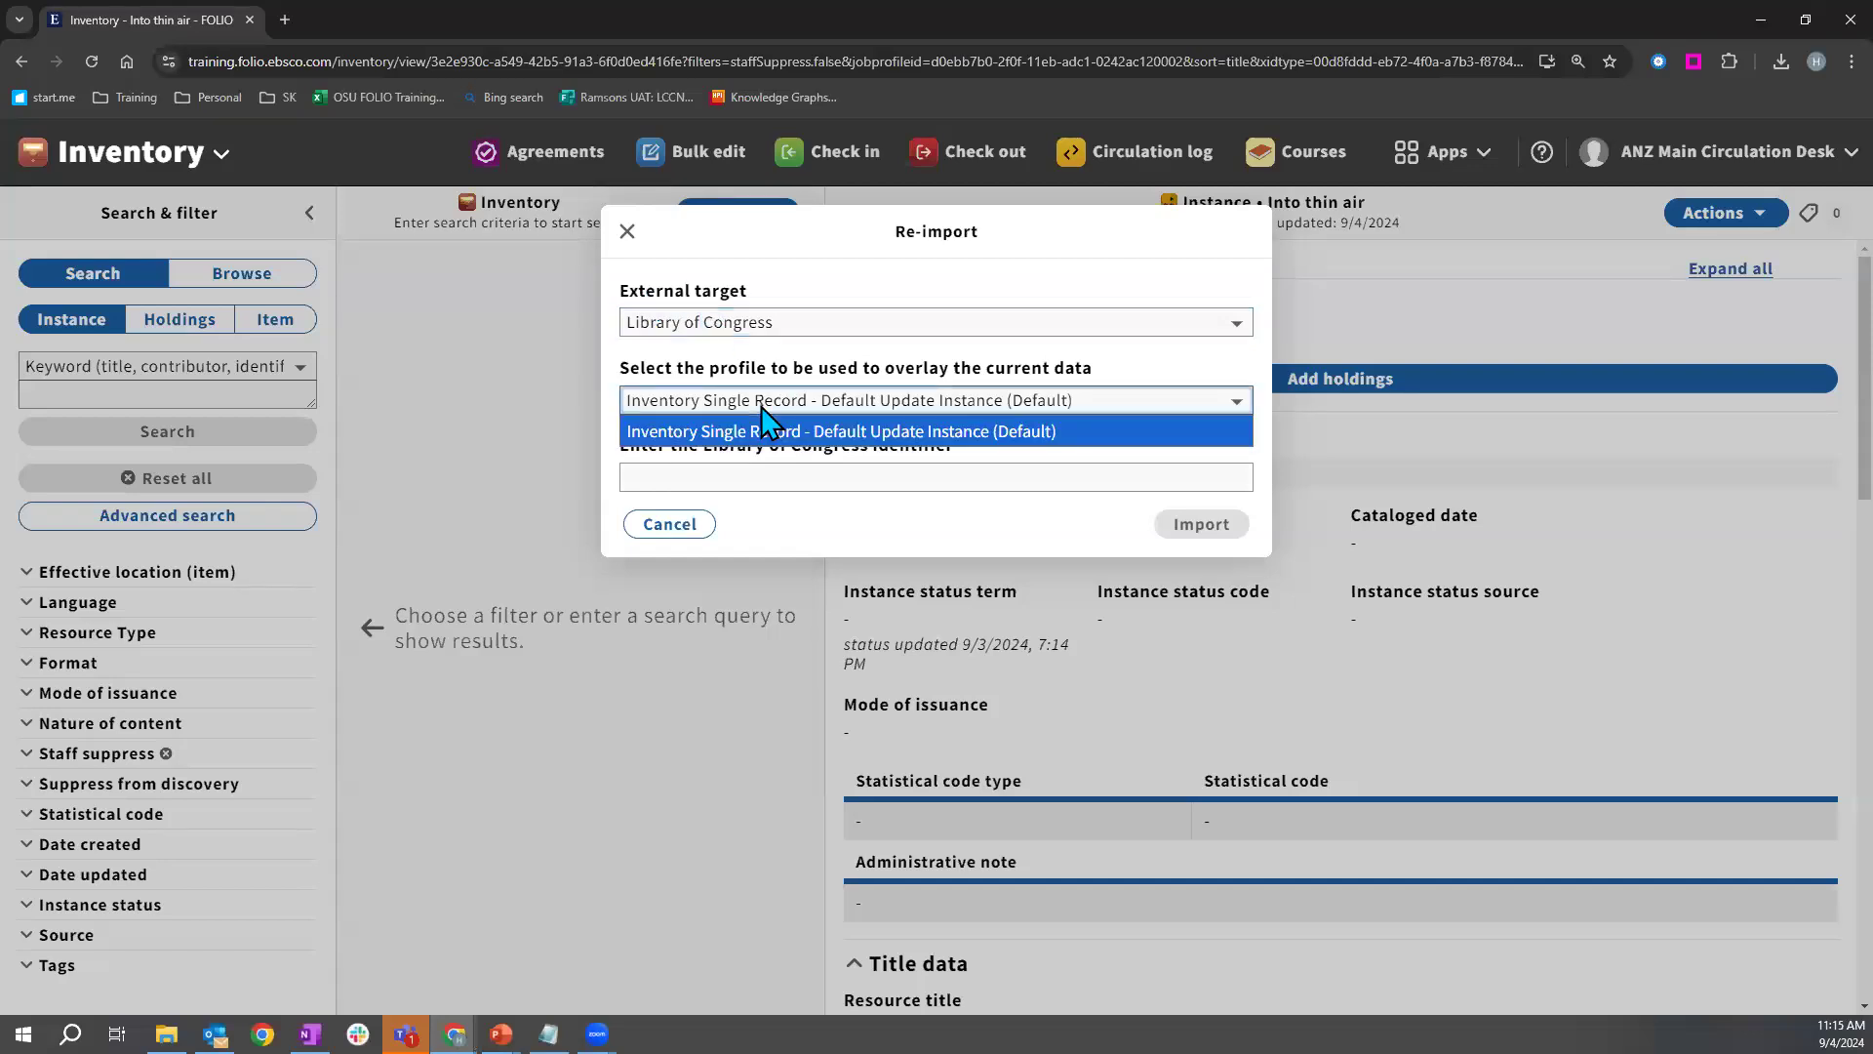
click(763, 400)
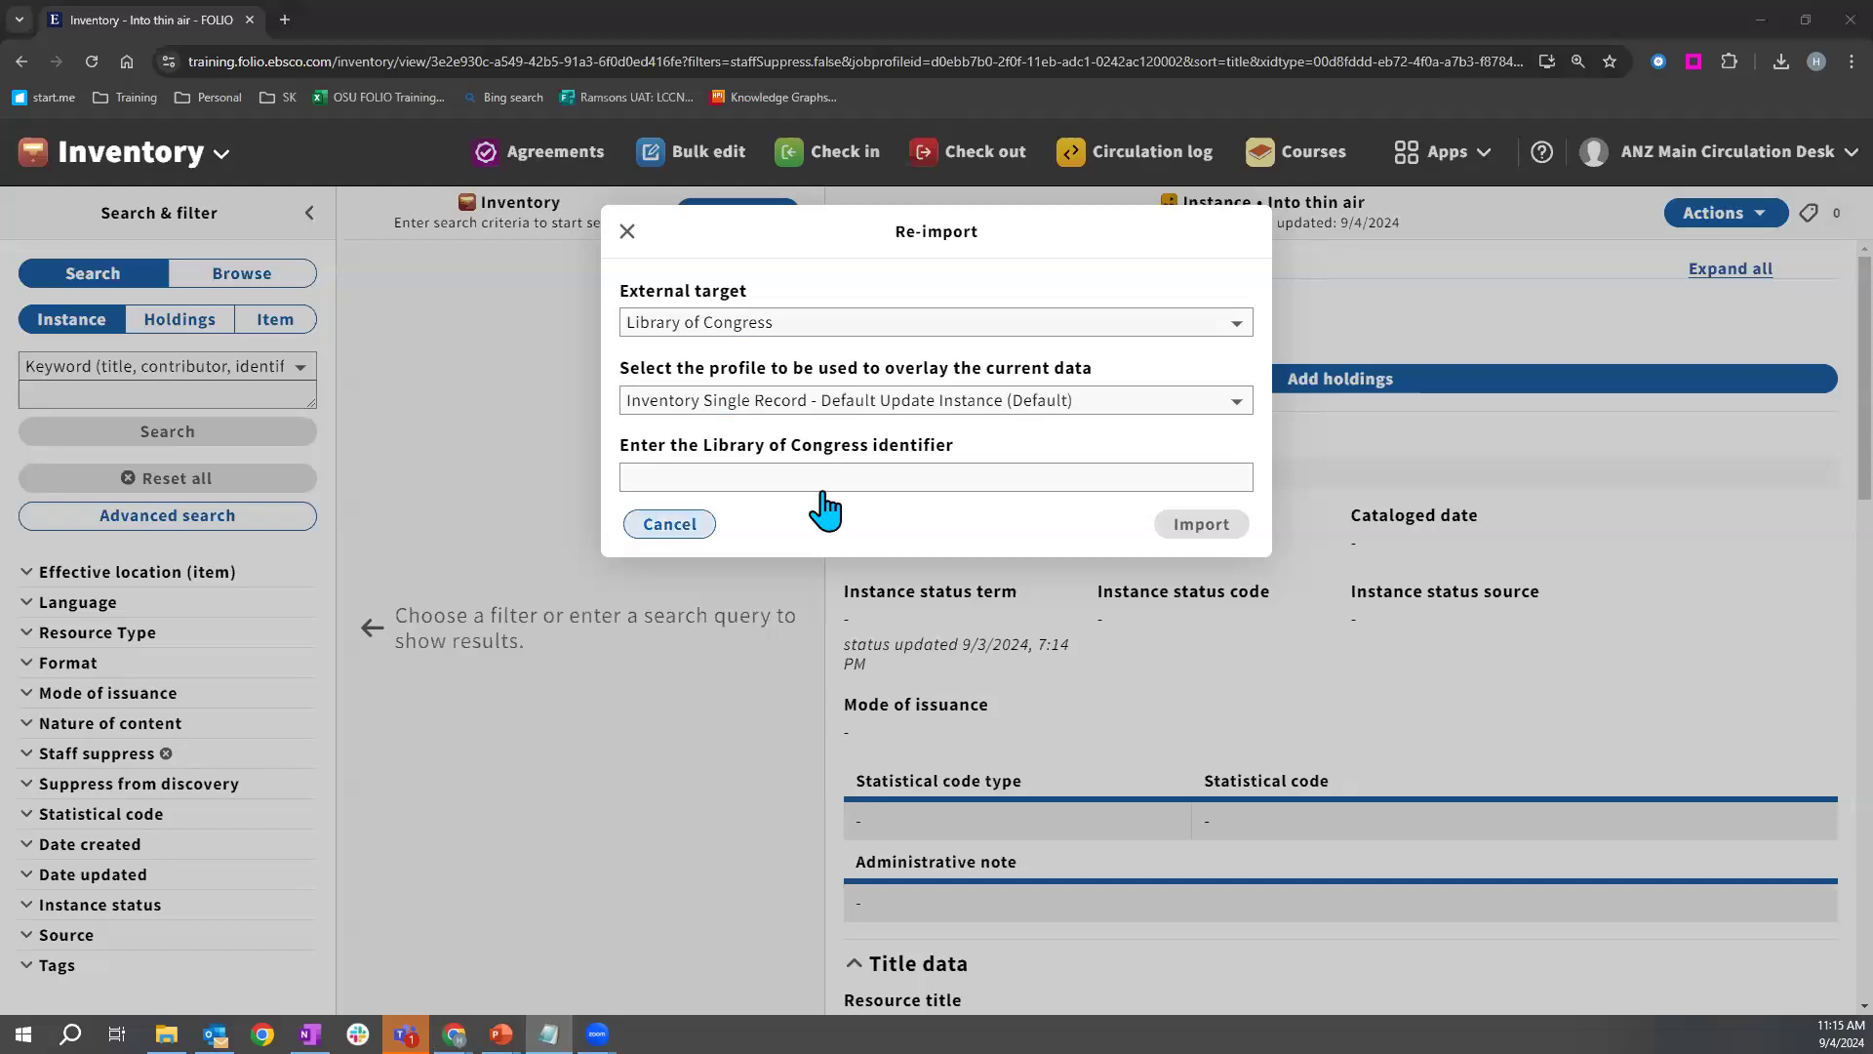
Enter the Library of Congress identifier 98043076 and import the record over the instance.
click(874, 477)
text(98043076)
click(1219, 531)
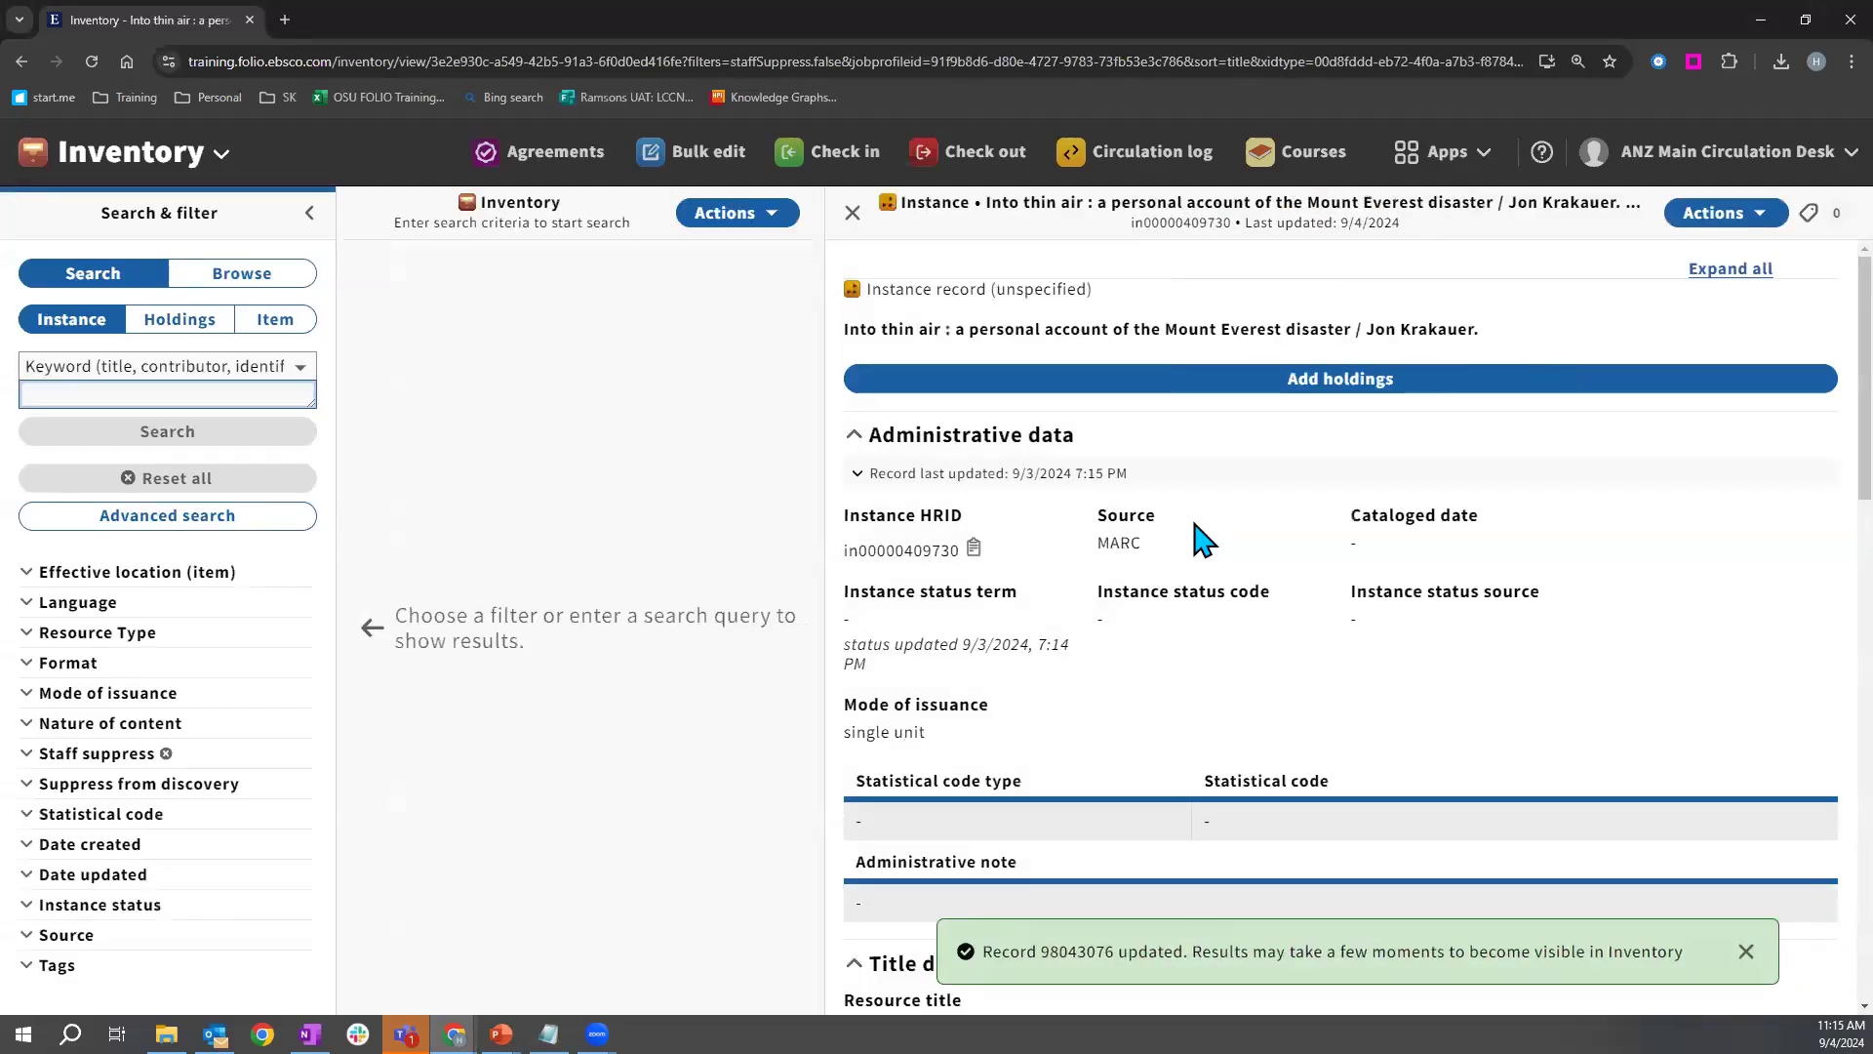
Review the overlaid instance's source, title and descriptive data.
drag(1097, 510, 1144, 552)
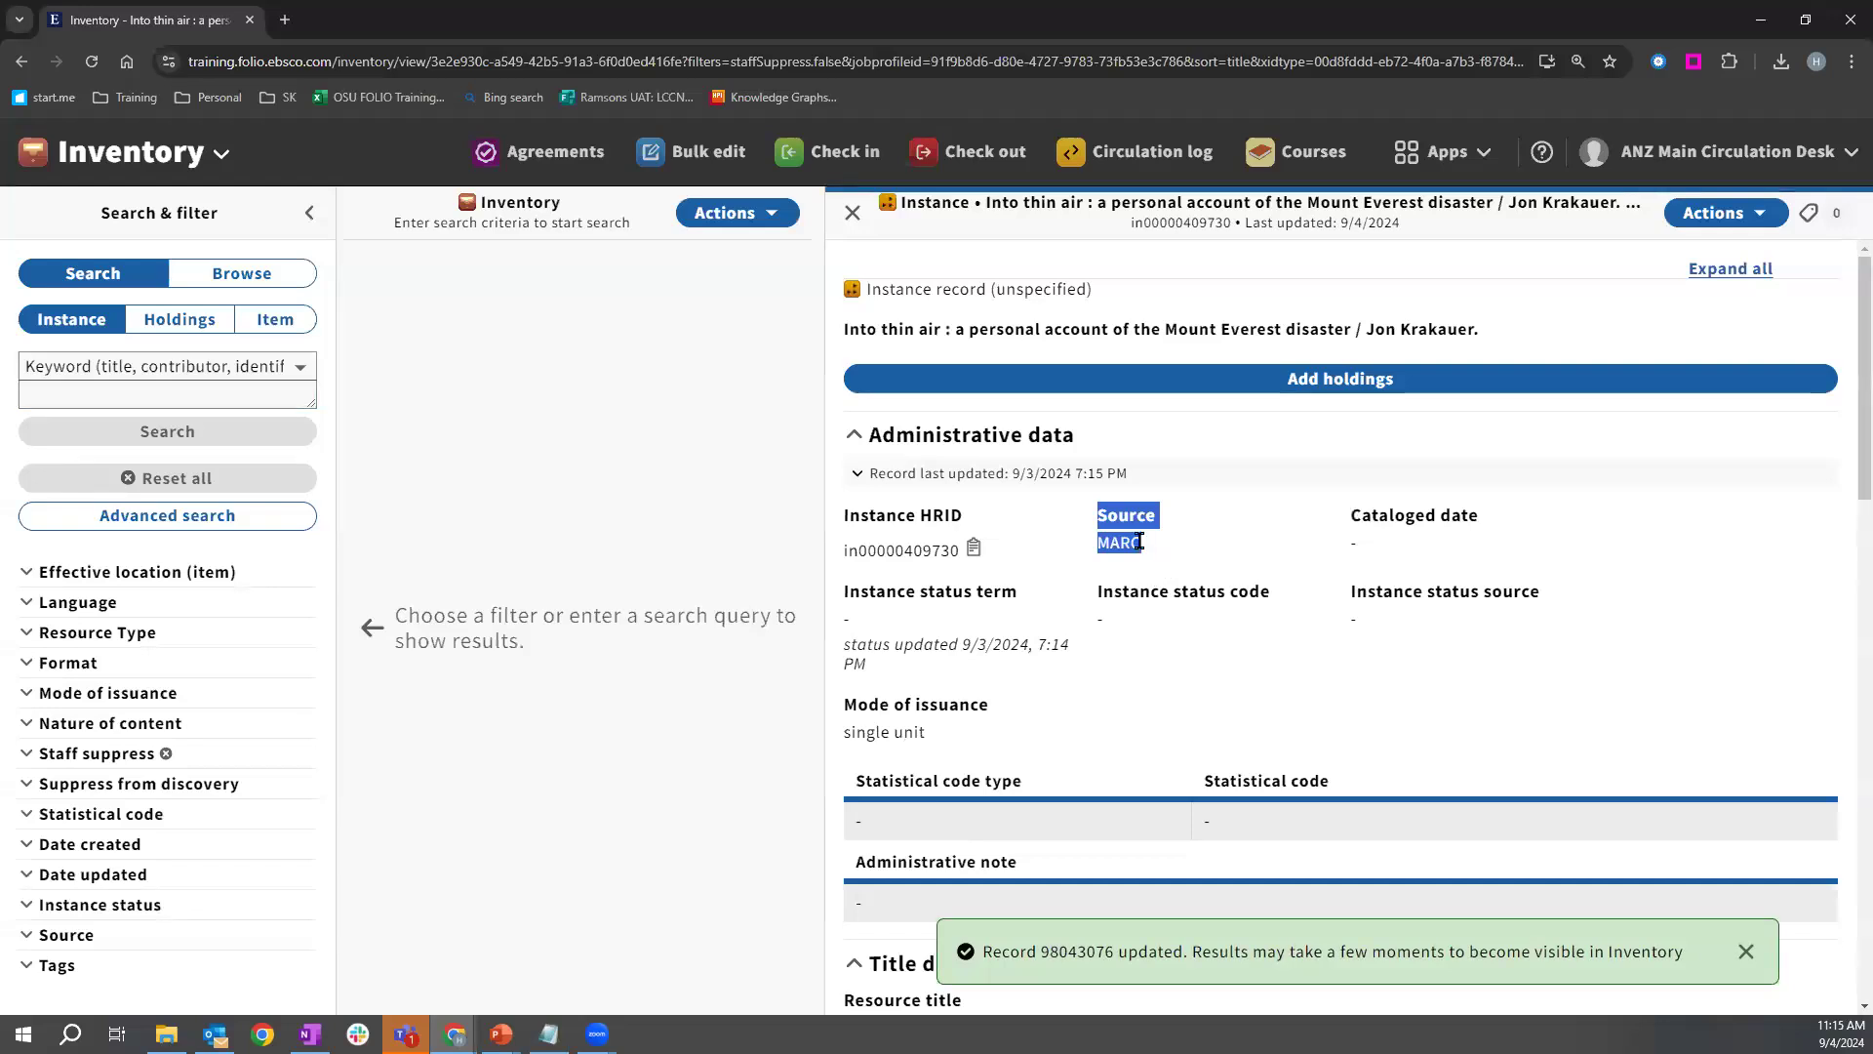
click(1069, 493)
drag(845, 335, 1518, 352)
scroll(1524, 505, down, 9)
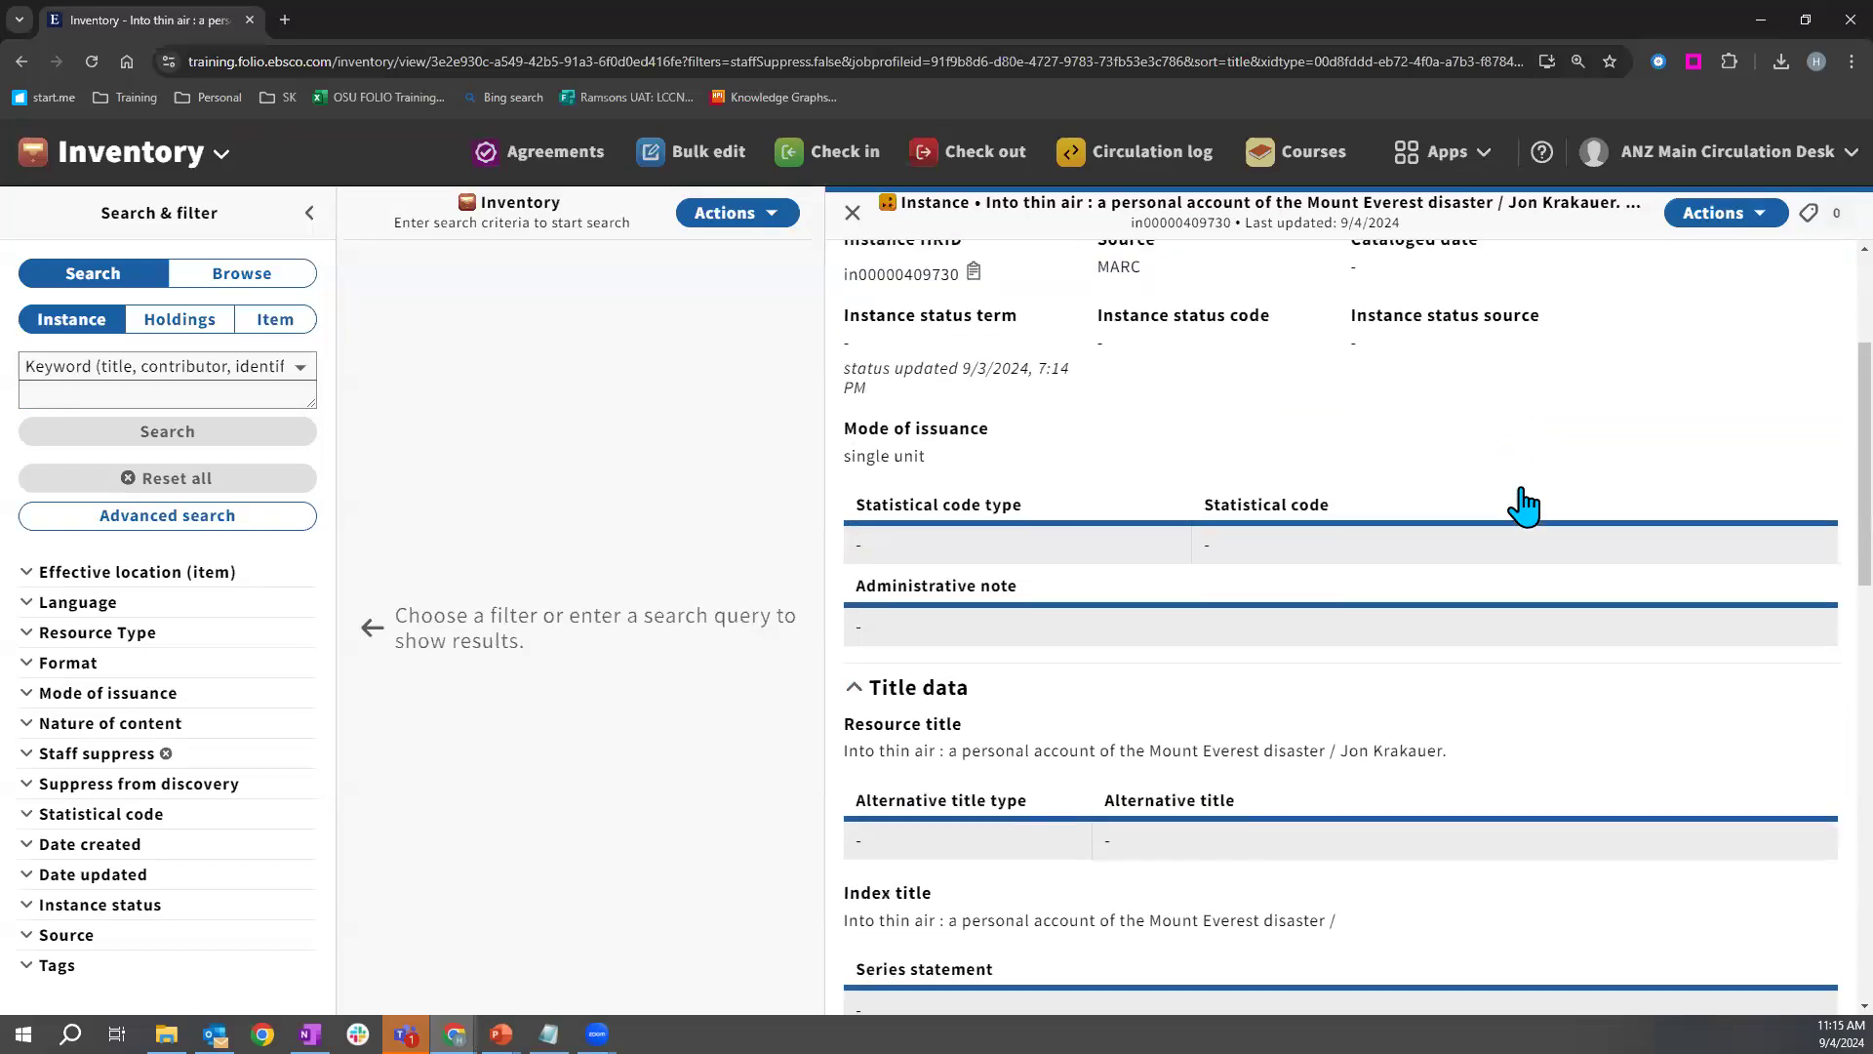
scroll(1530, 505, down, 2)
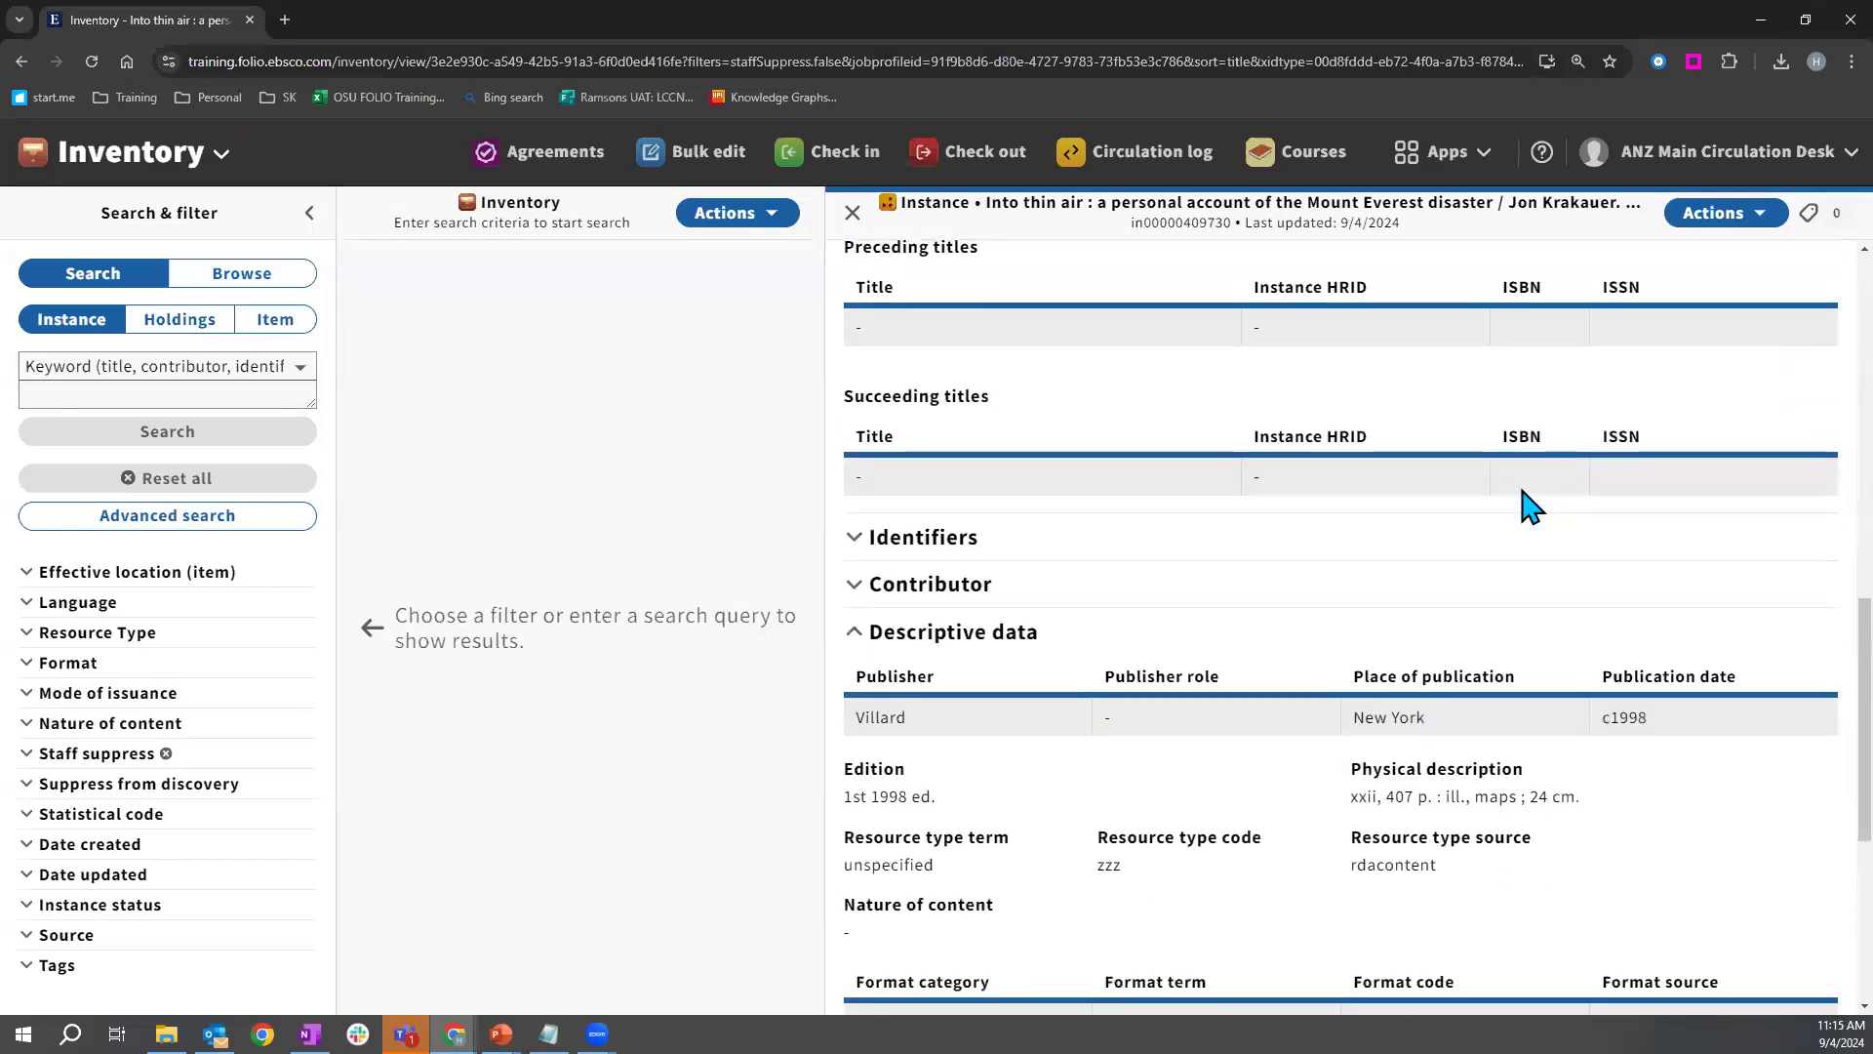
Examine the identifiers and contributor of the overlaid Into thin air instance, and close the record.
click(1058, 462)
click(1005, 690)
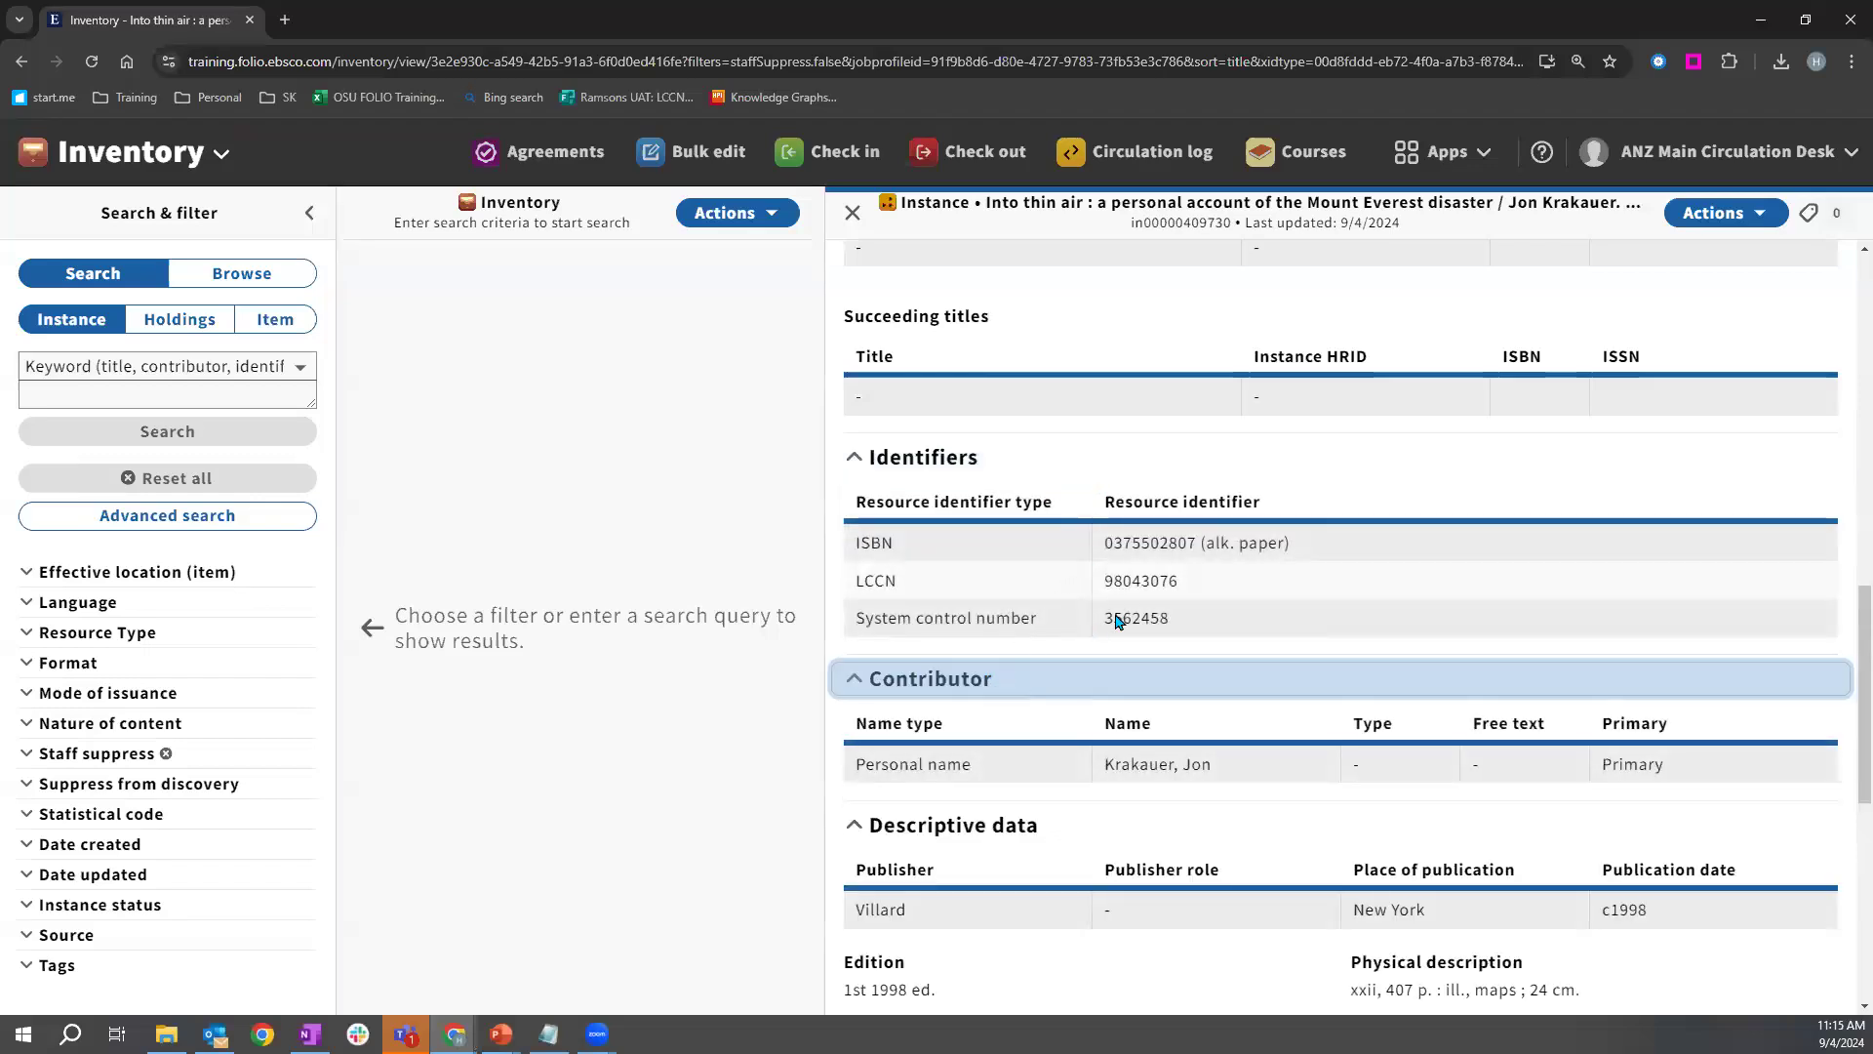
scroll(1176, 575, down, 1)
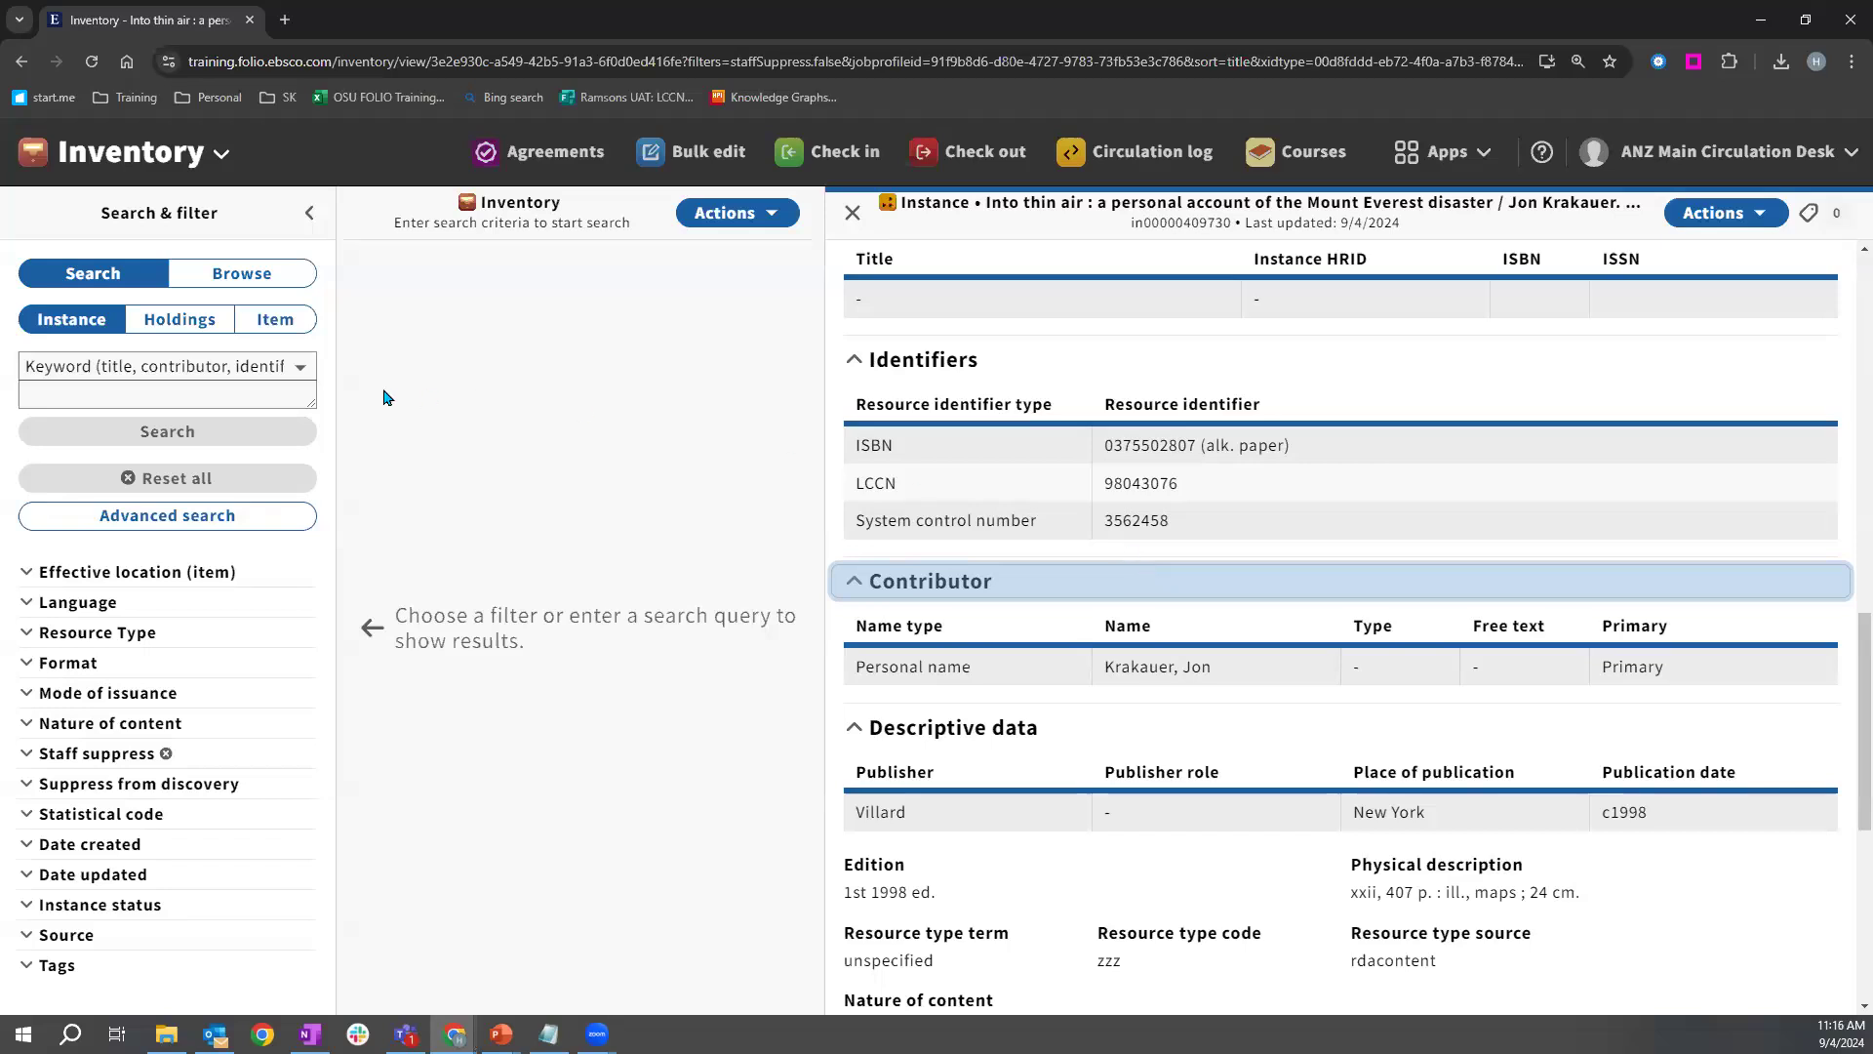
click(851, 213)
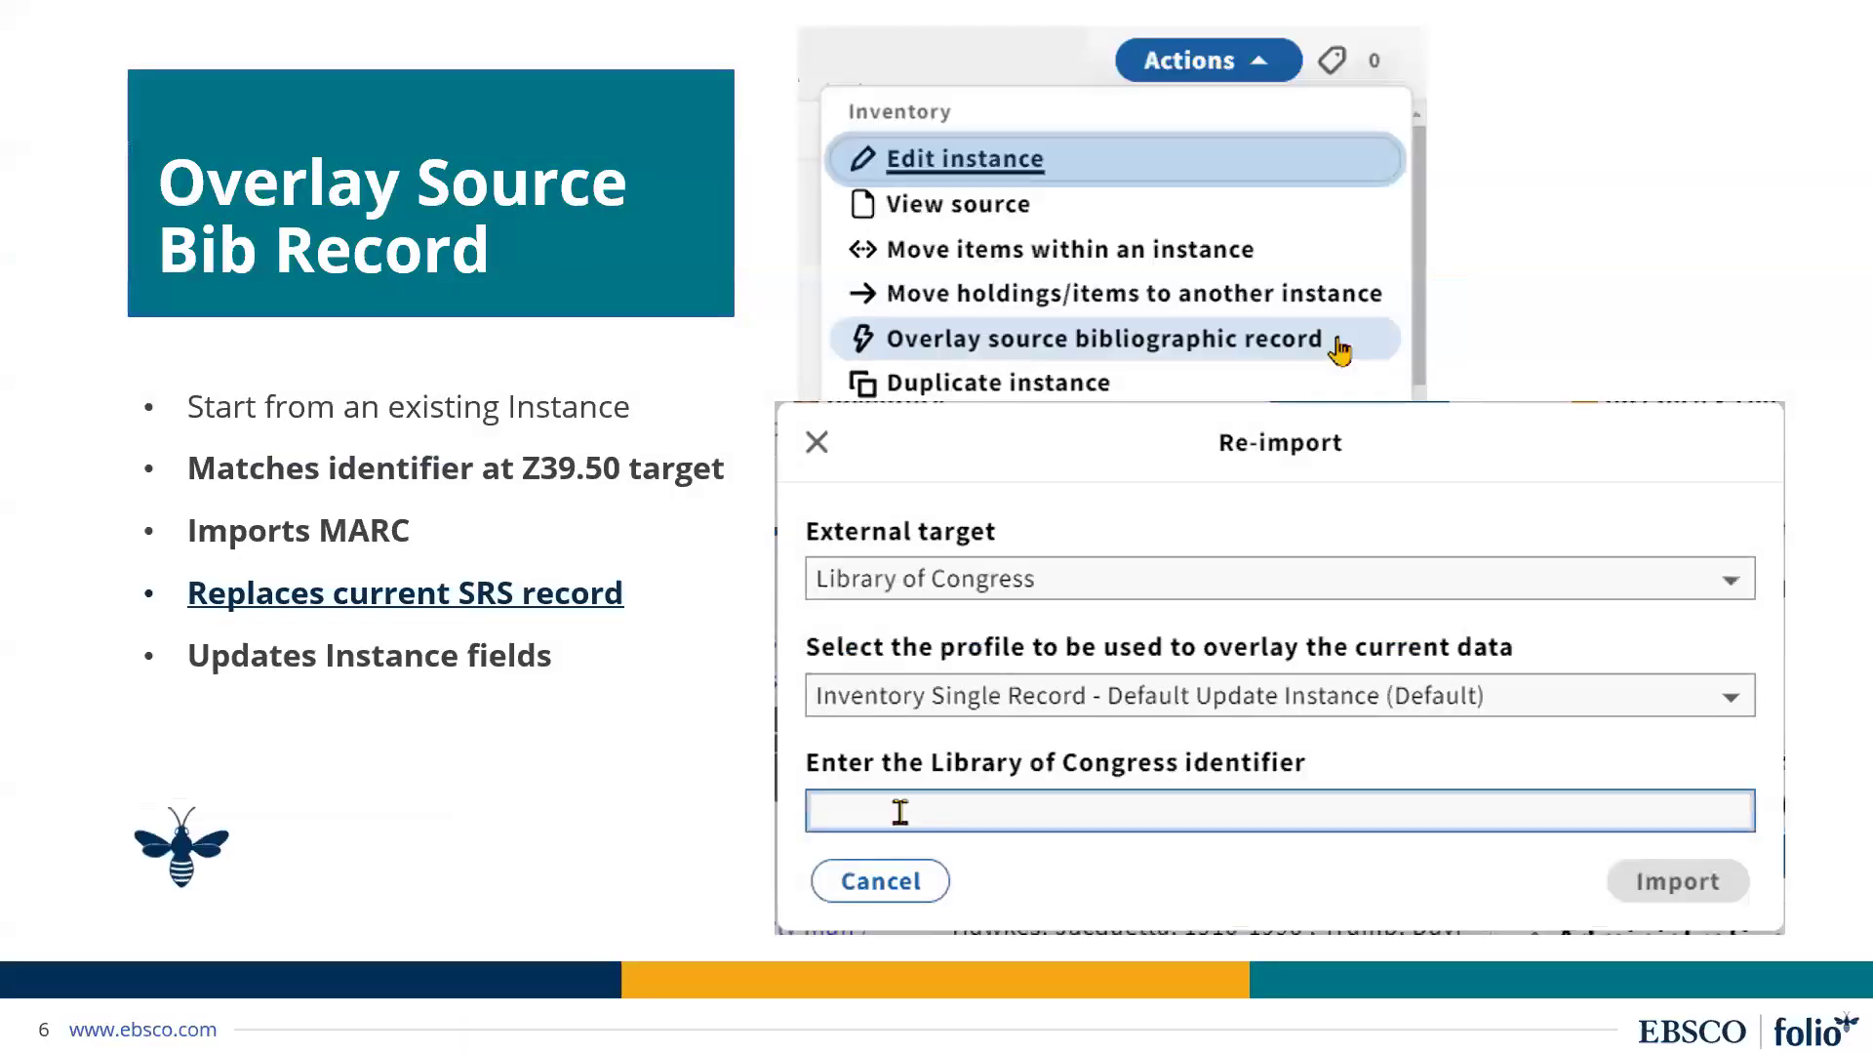
key(Right)
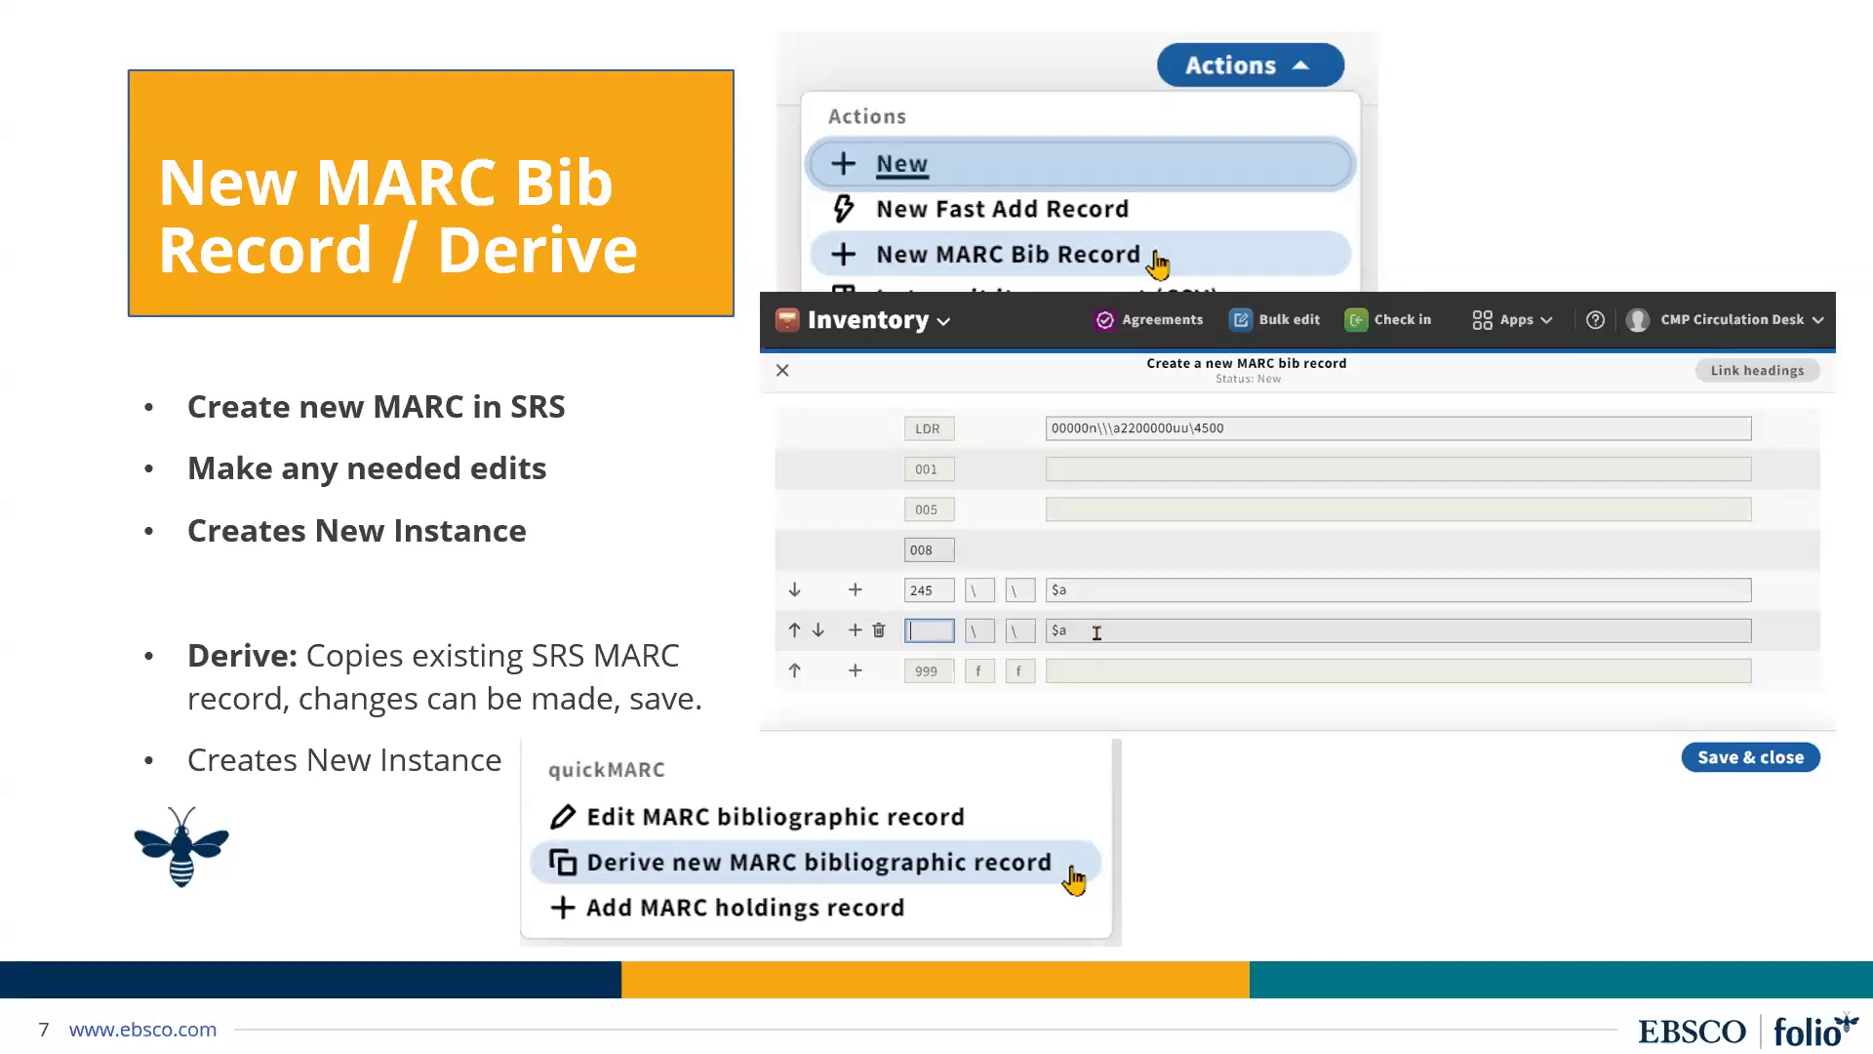
Switch back to the inventory, start a new MARC bibliographic record with two blank fields below the 245 field, and discard it without saving.
key(alt+Tab)
click(1752, 215)
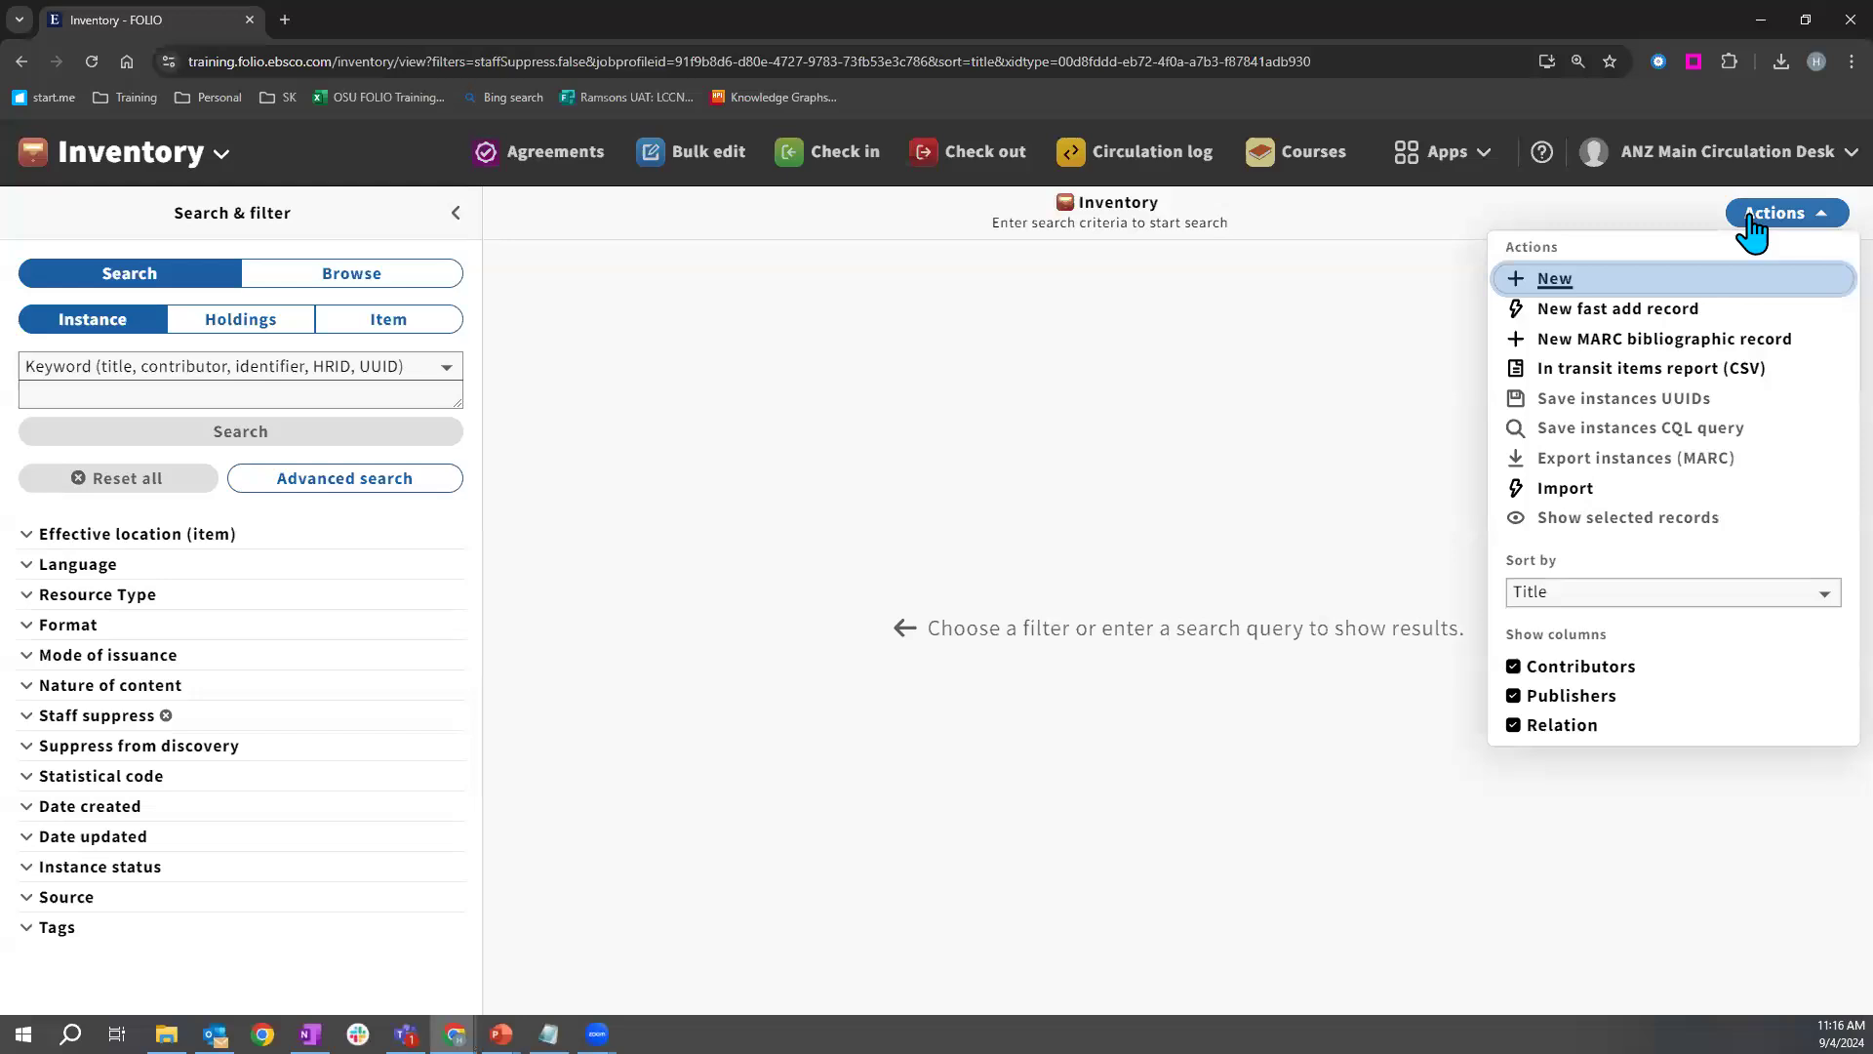
click(1624, 342)
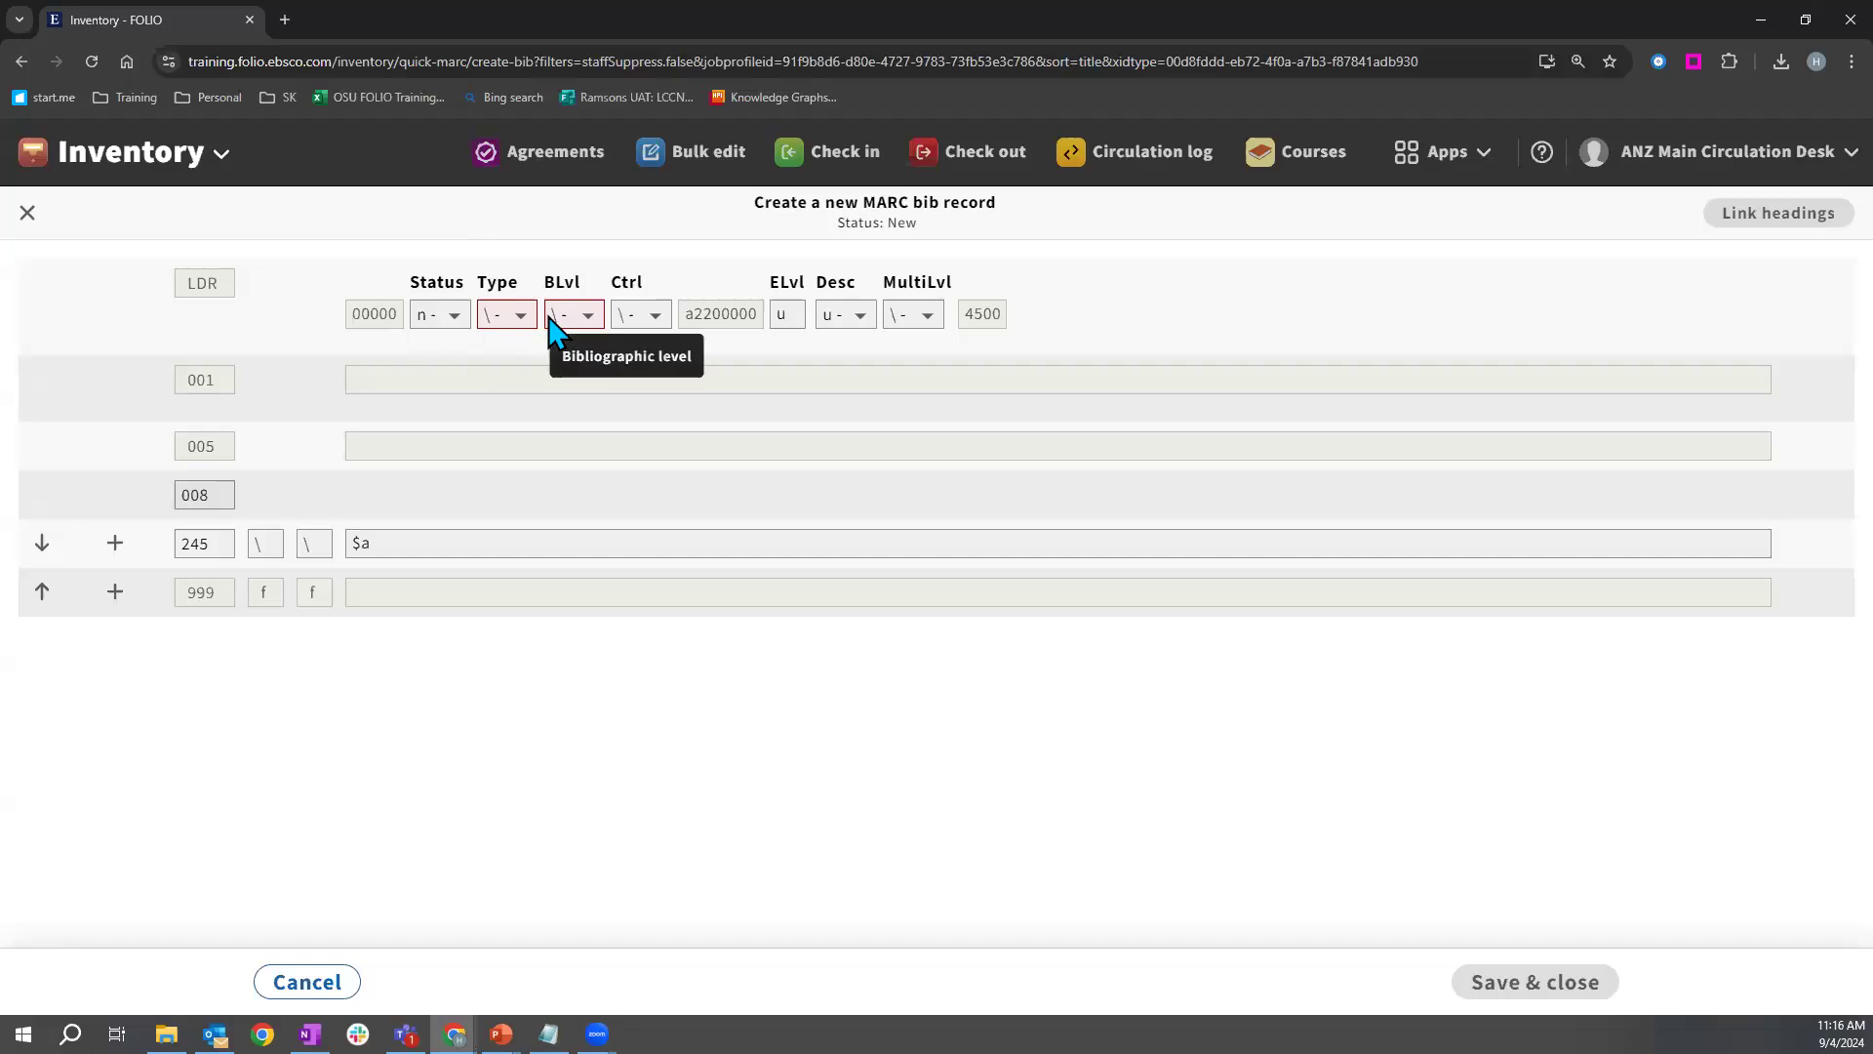
click(114, 544)
click(113, 593)
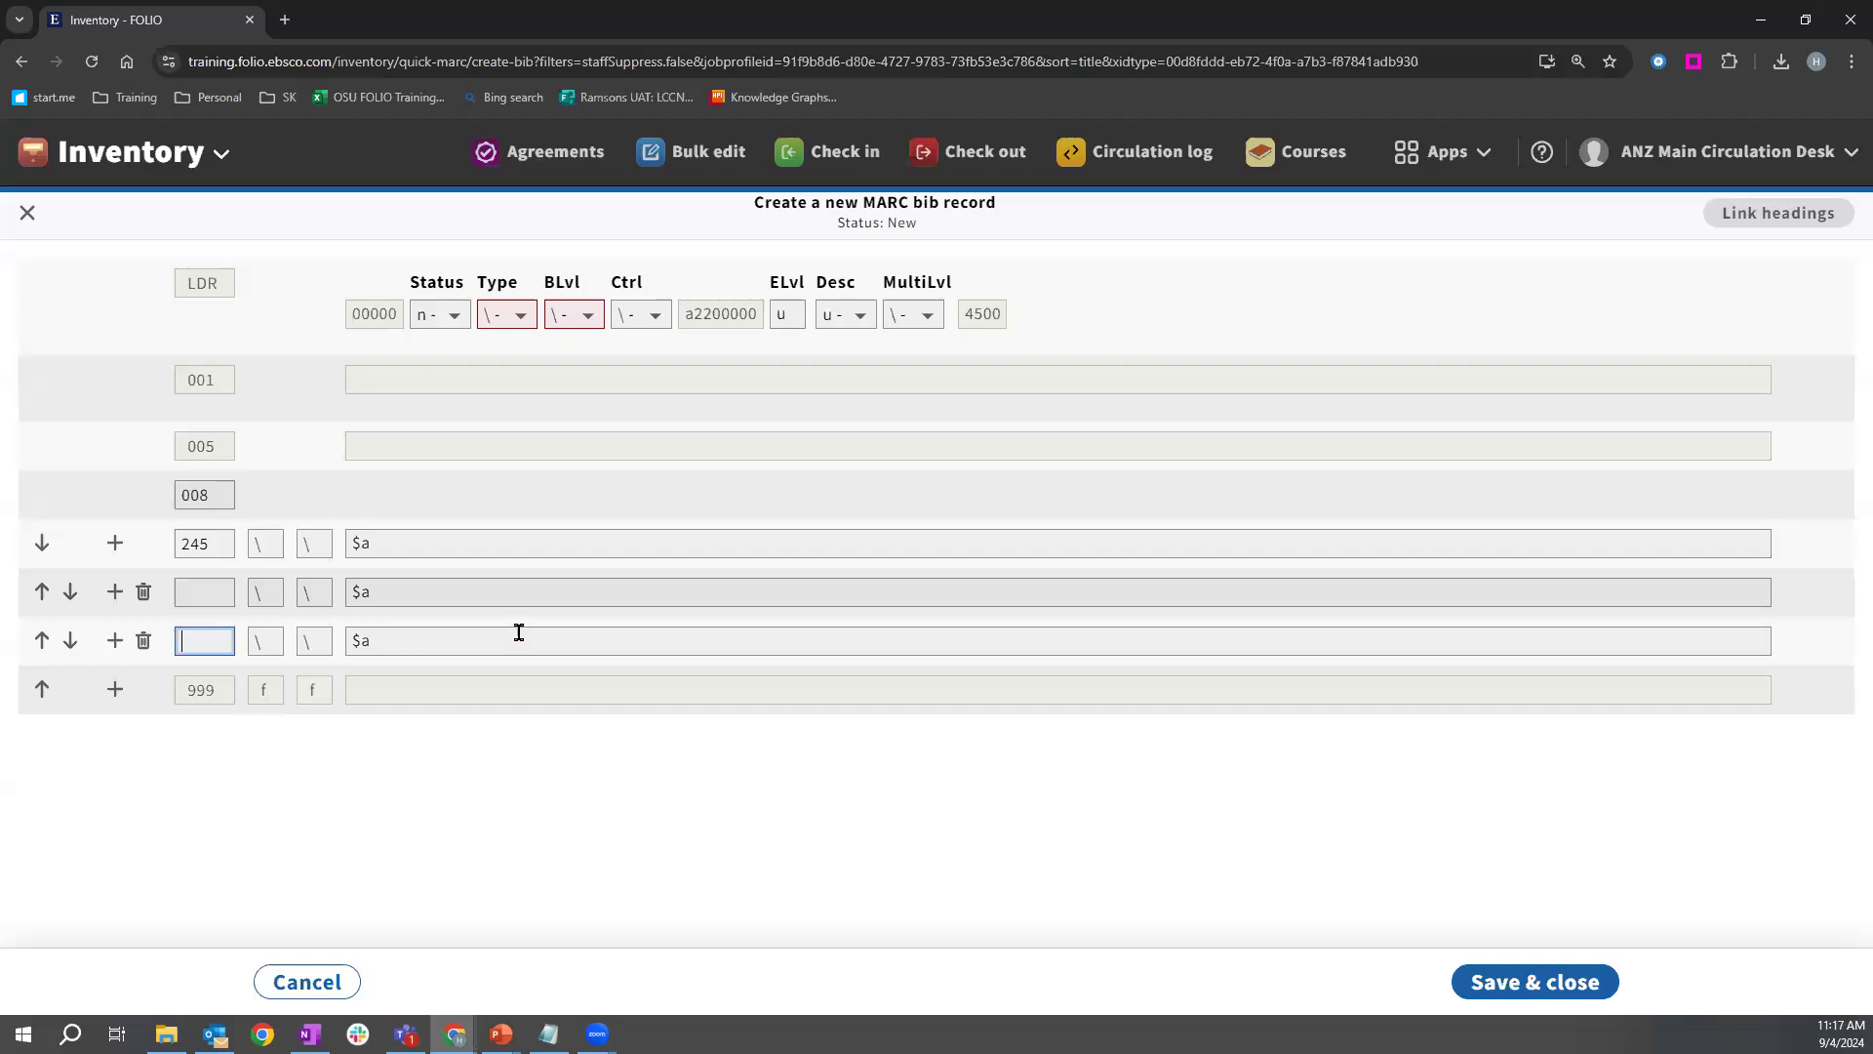
click(327, 978)
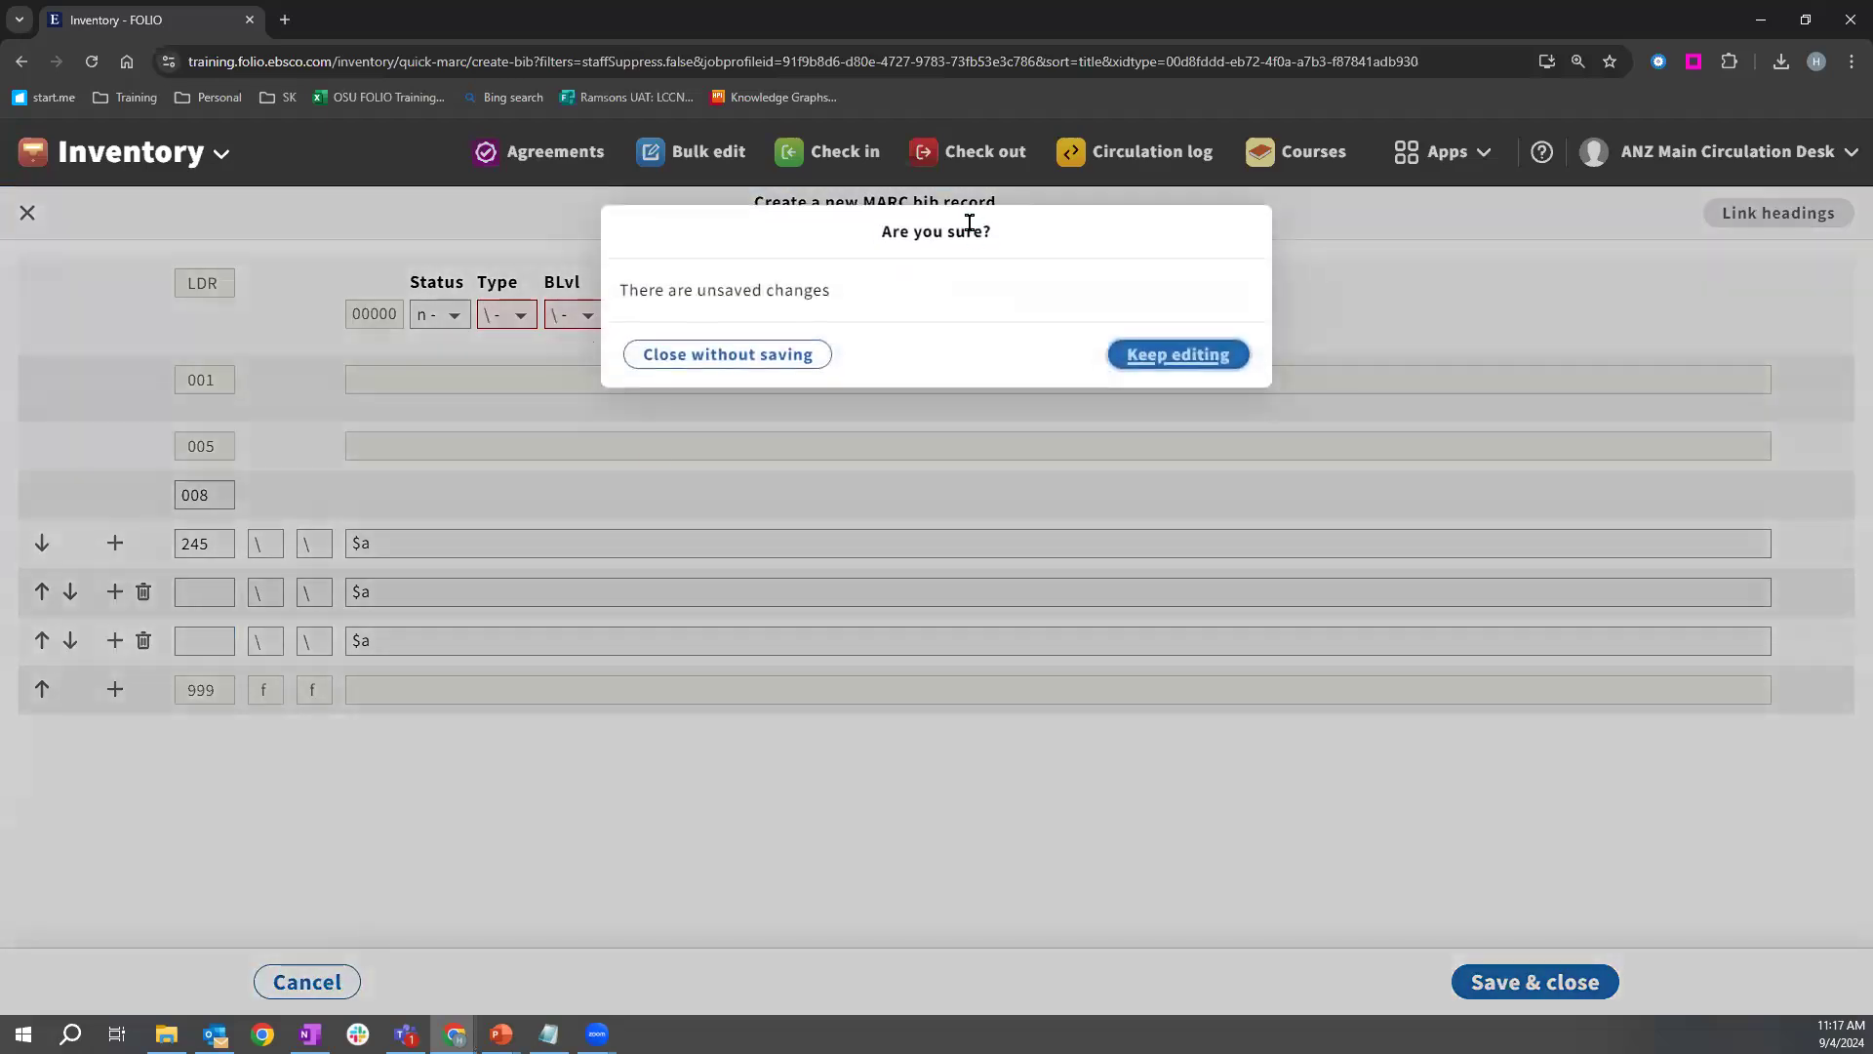
click(669, 357)
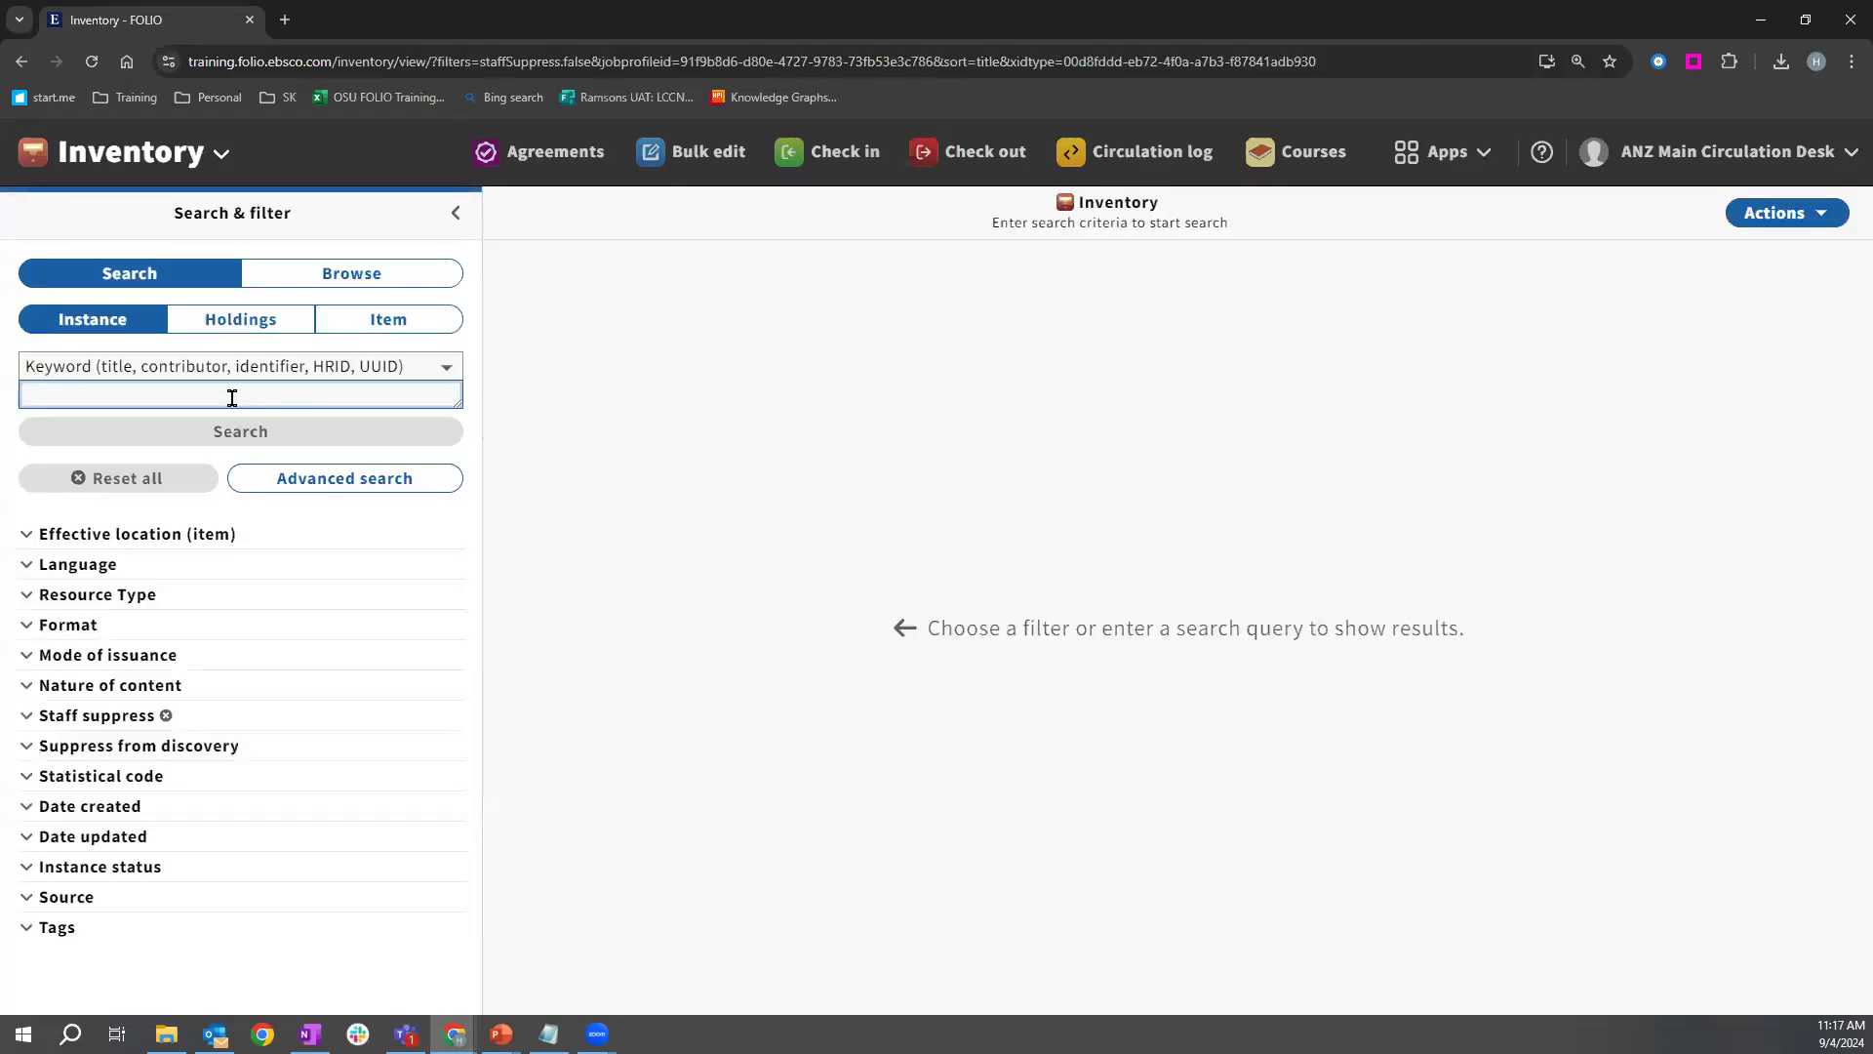
Search the instances for template and open the SELF PUBLISHING TEMPLATE record to check its discovery suppression notice.
text(template)
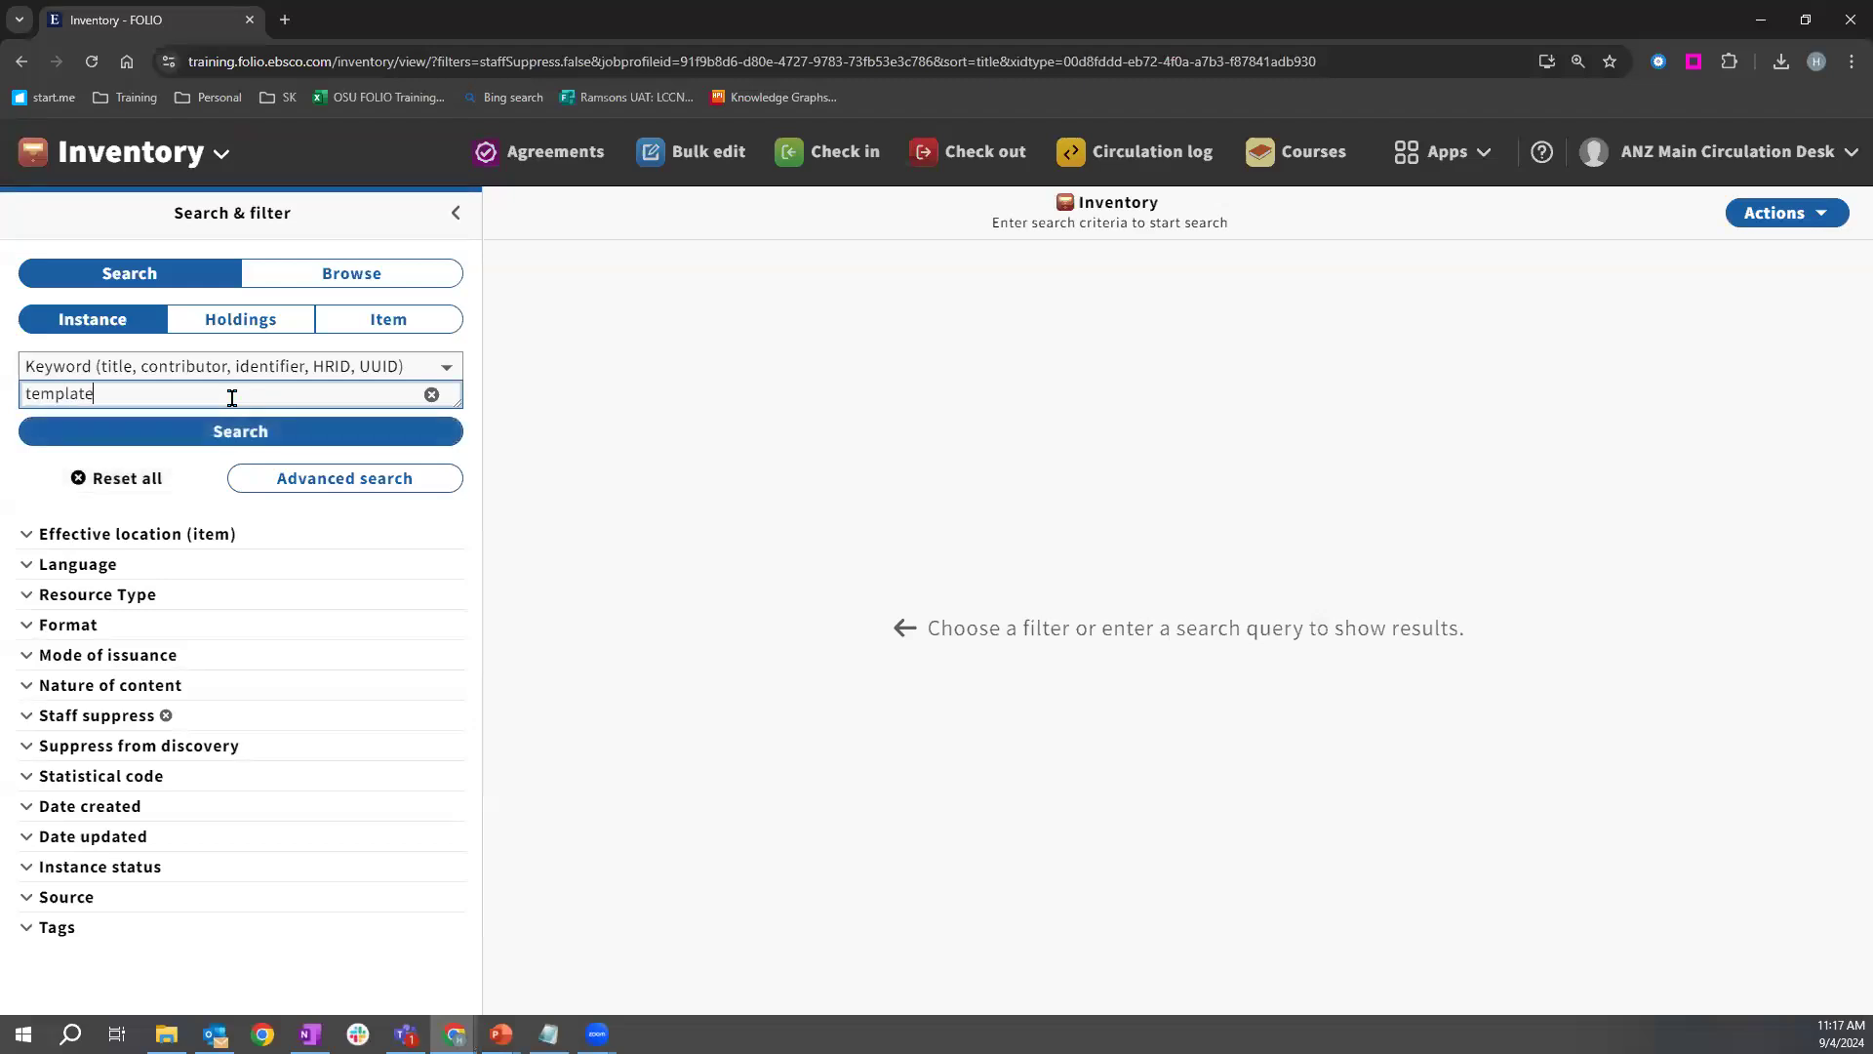
key(Return)
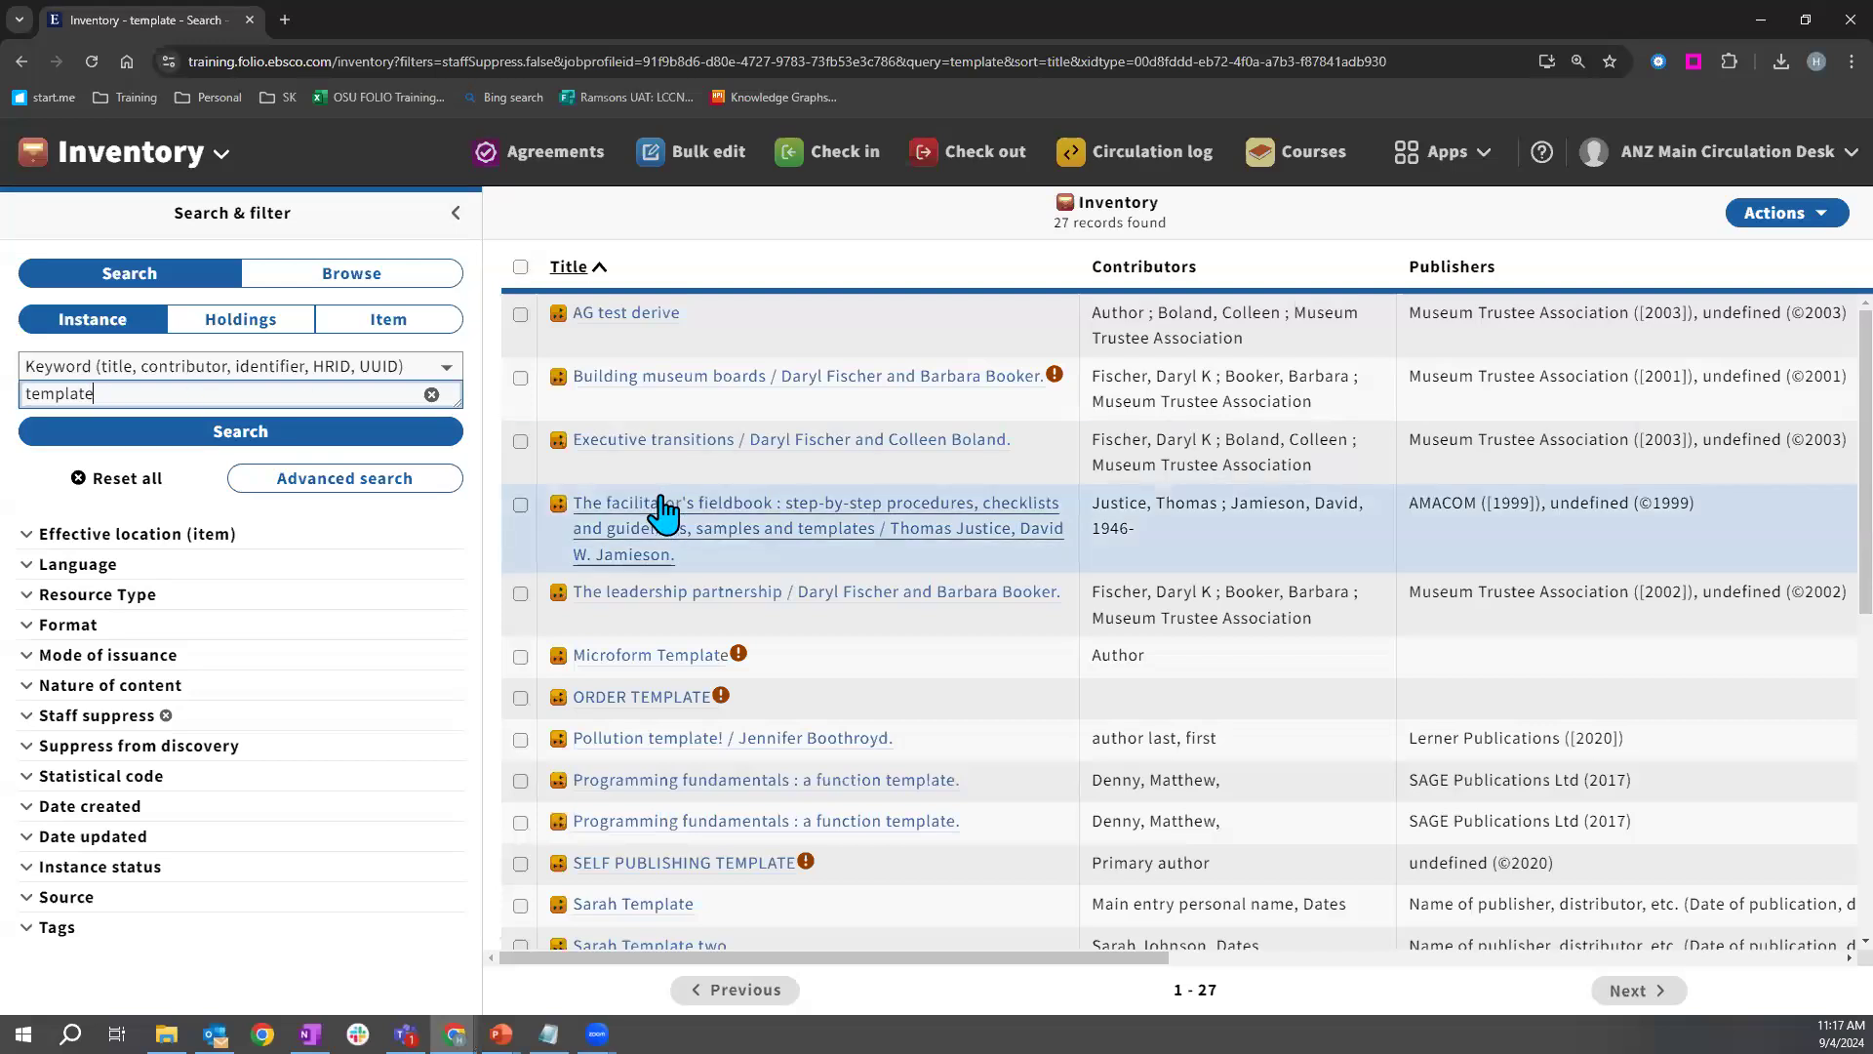
click(696, 865)
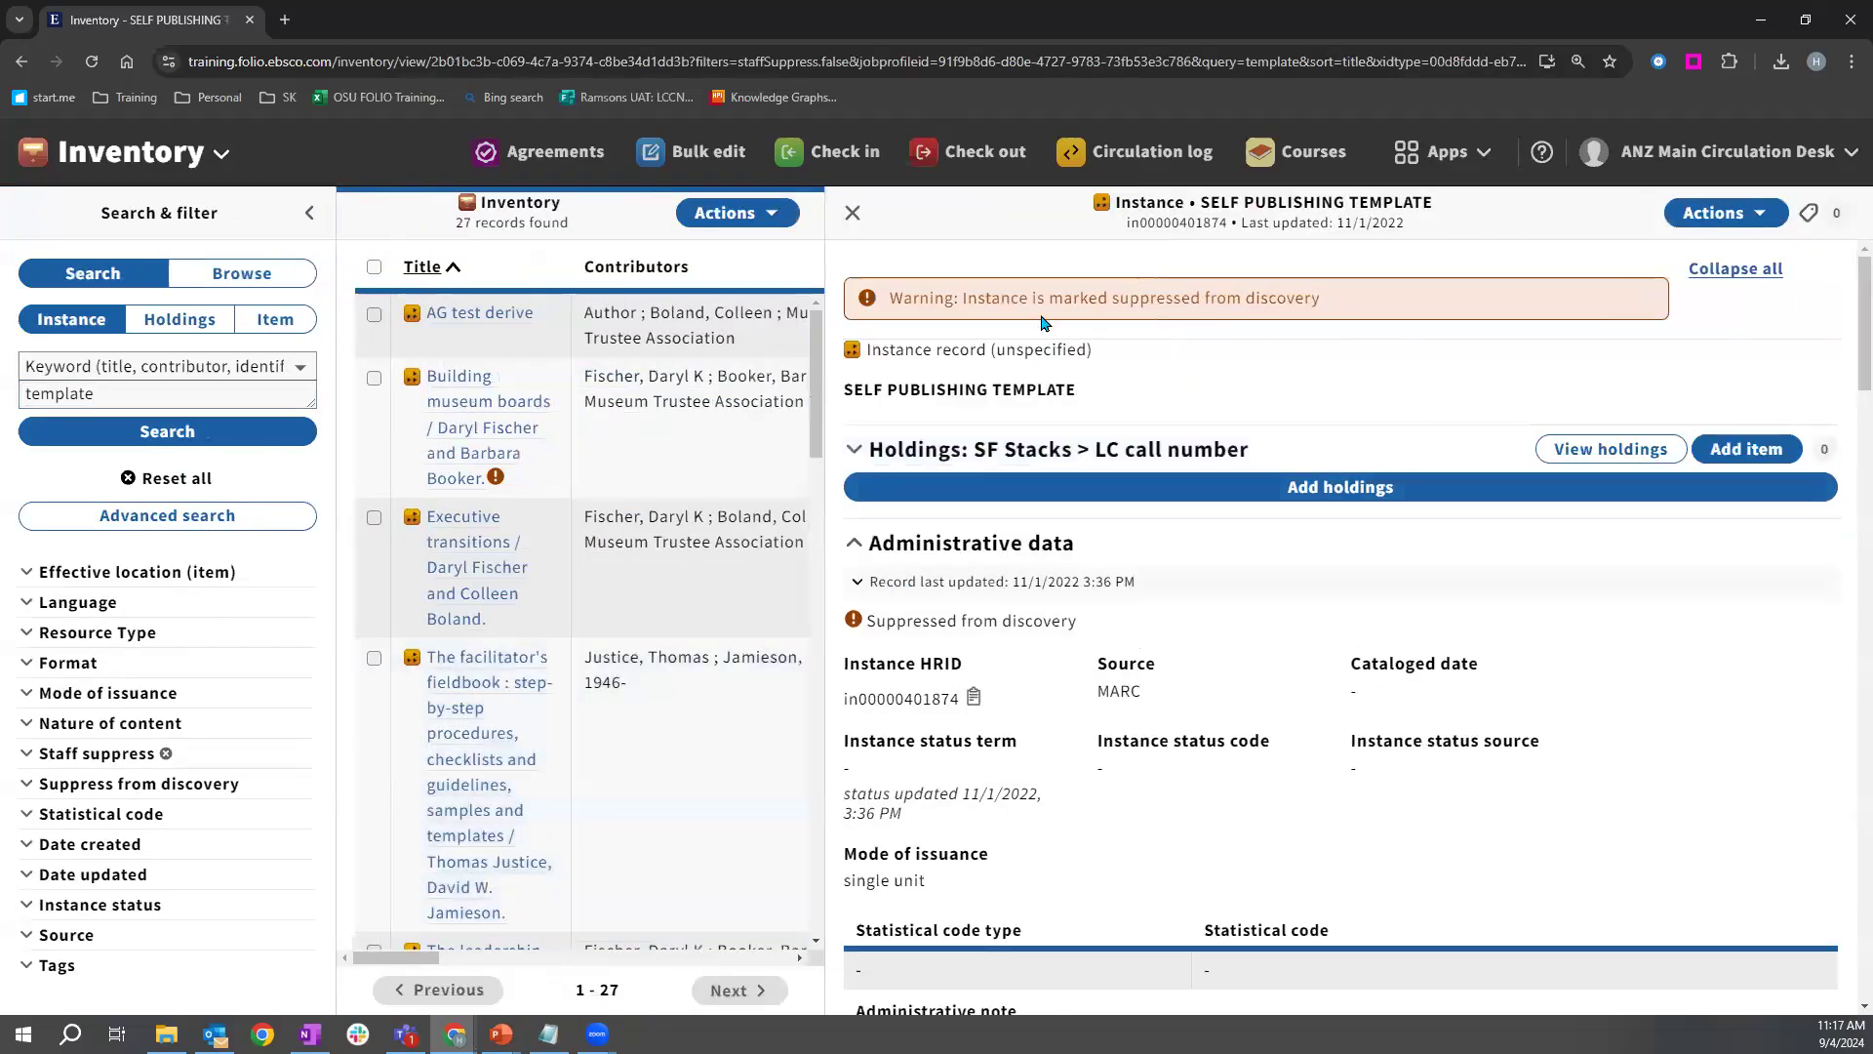
drag(1130, 302, 1308, 295)
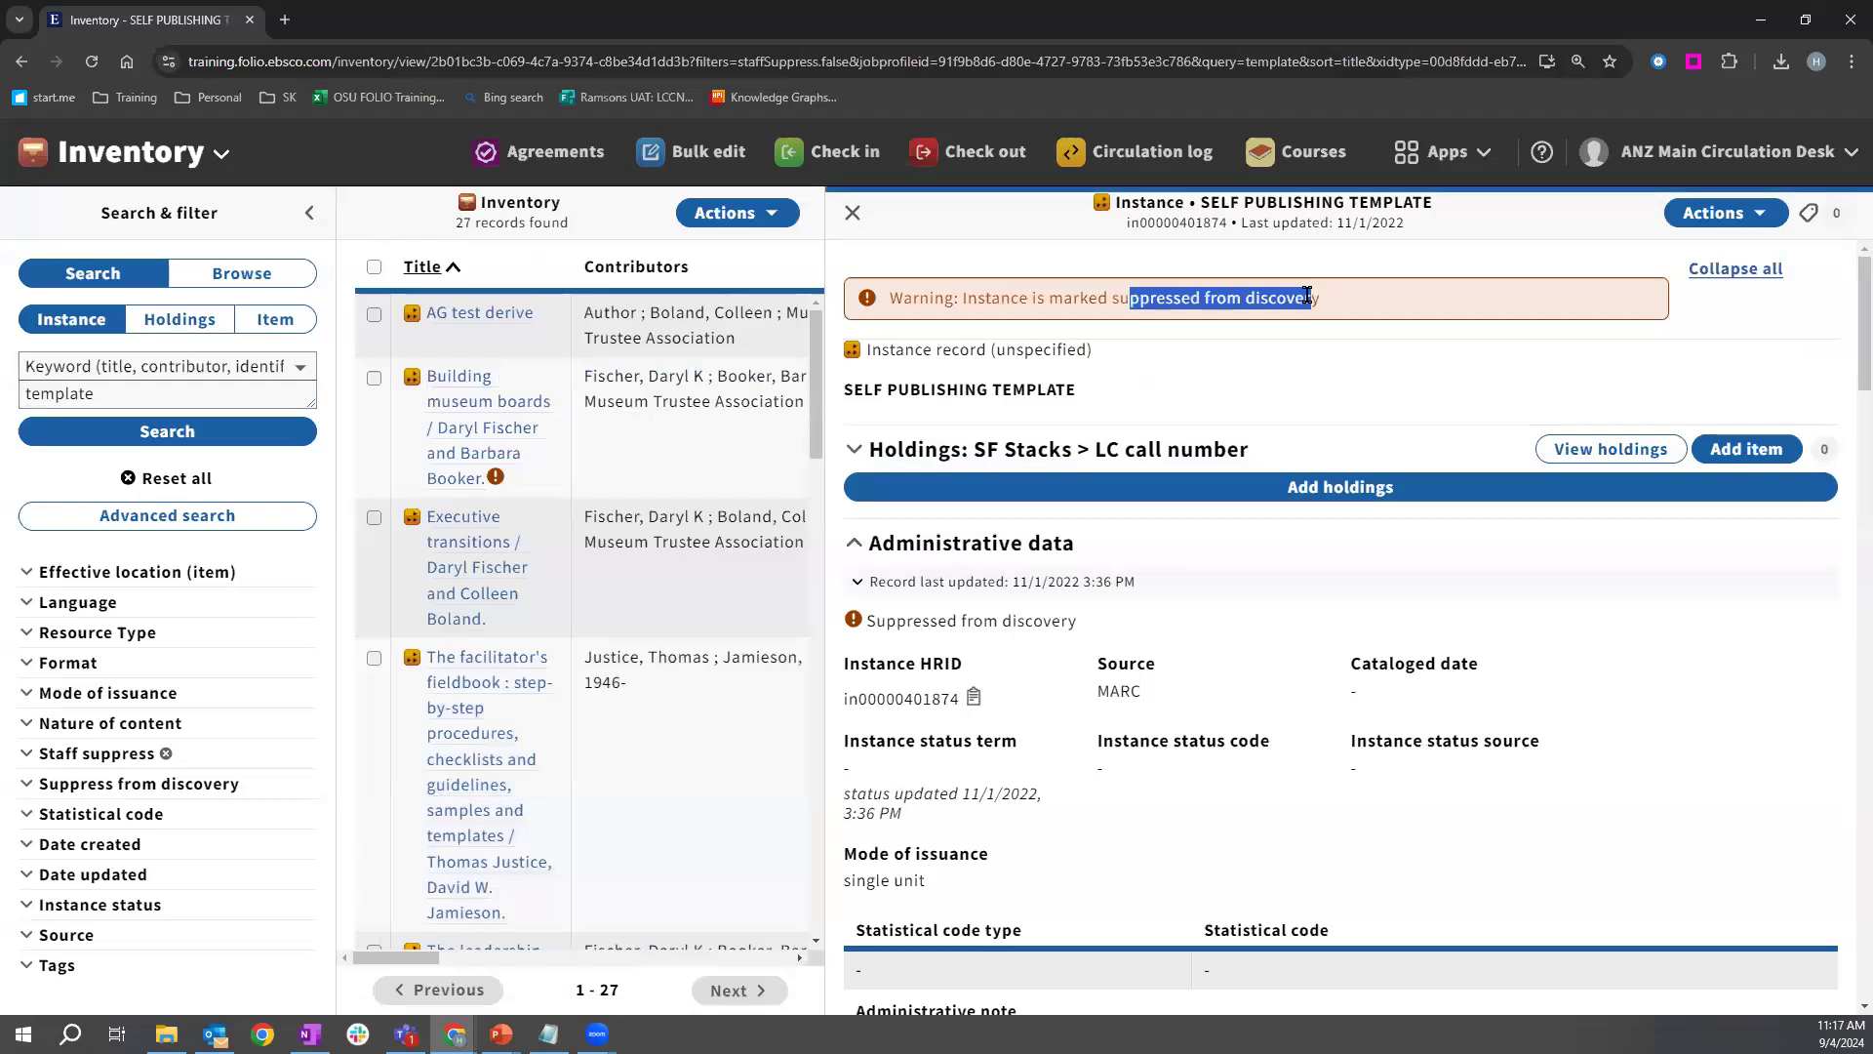
click(1100, 395)
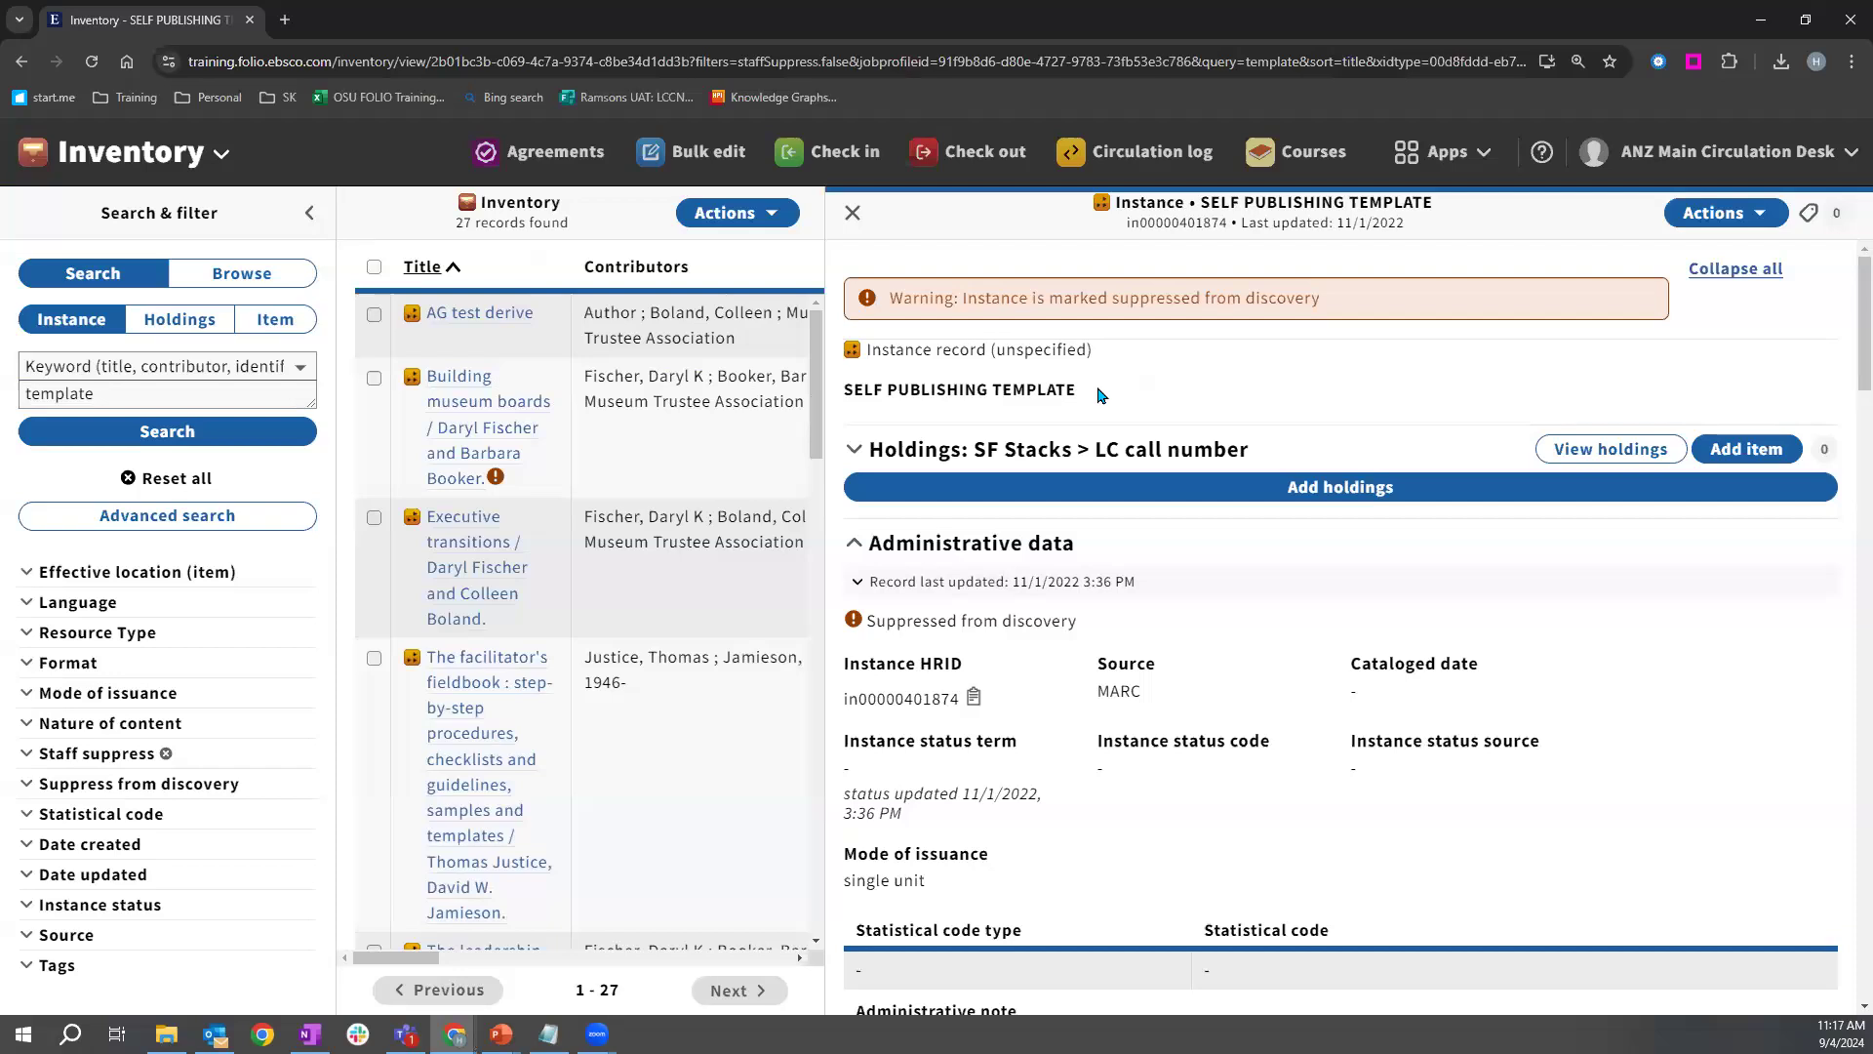
Start deriving a new MARC bibliographic record from the self-publishing template, review its placeholder fields, and cancel.
click(1713, 214)
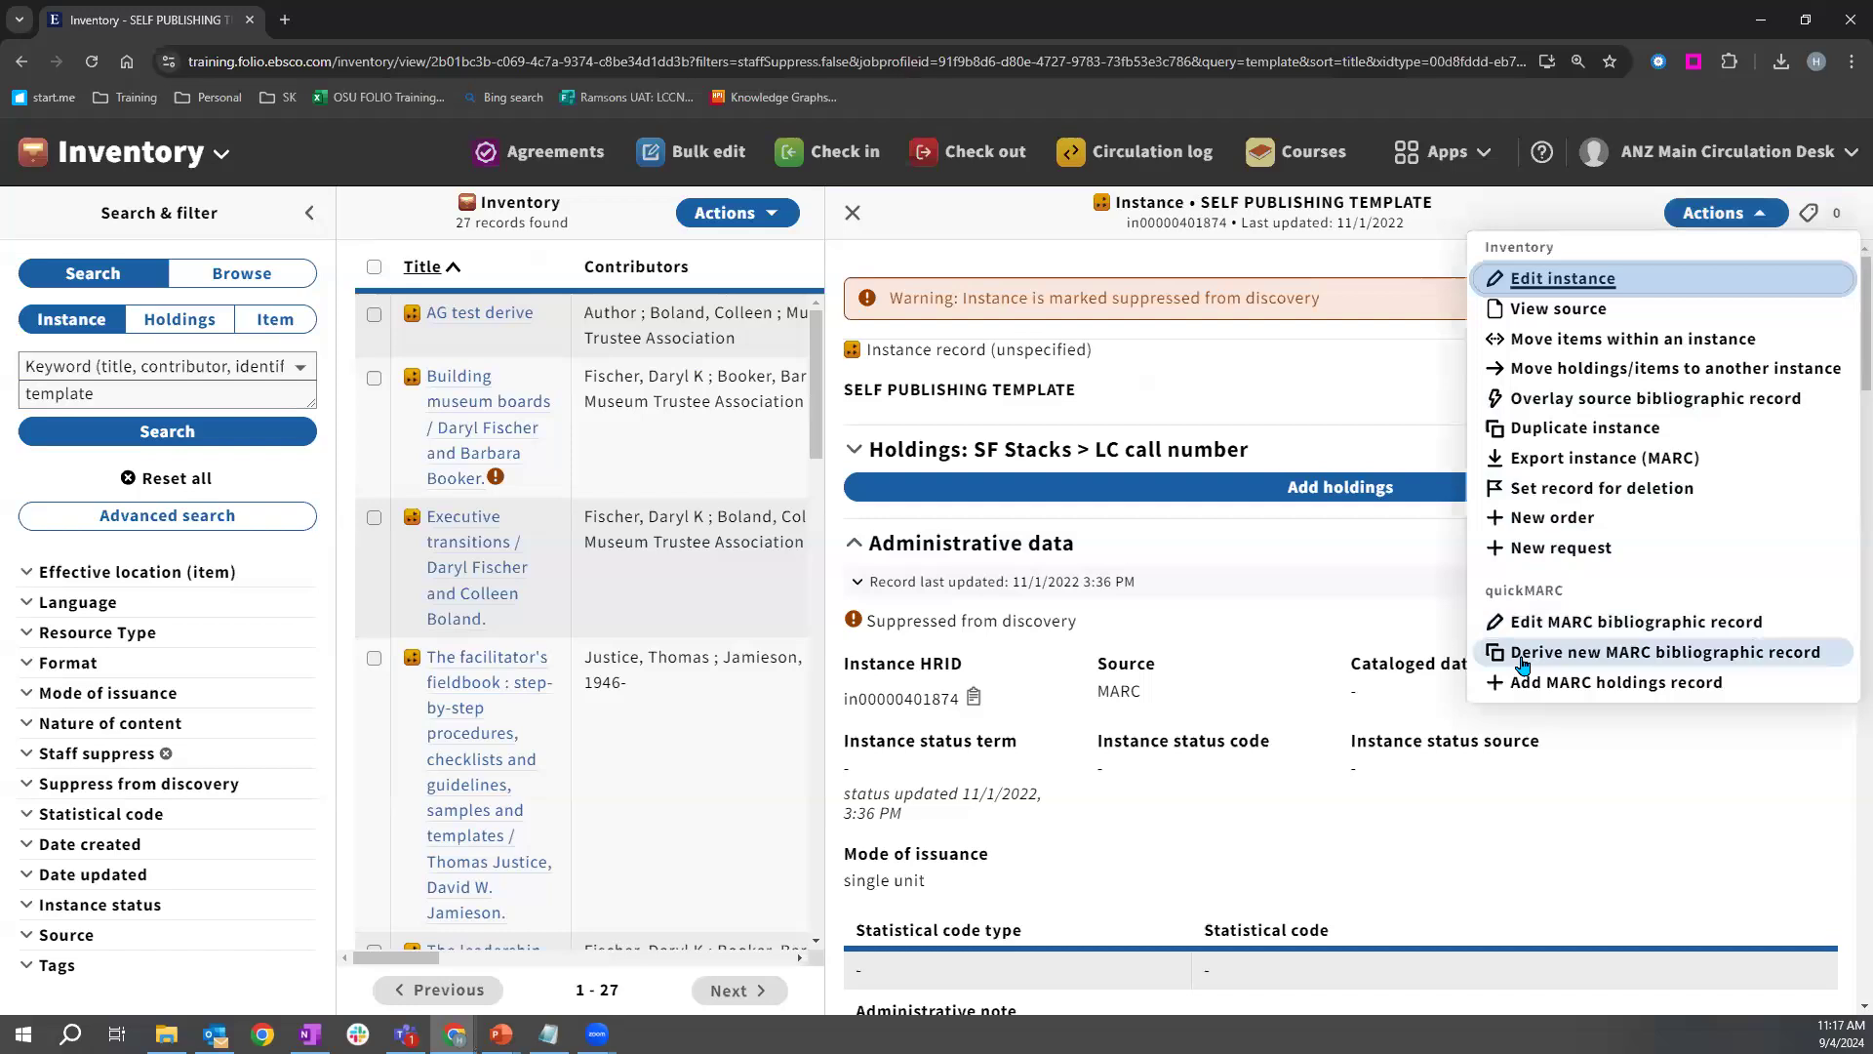
click(1719, 661)
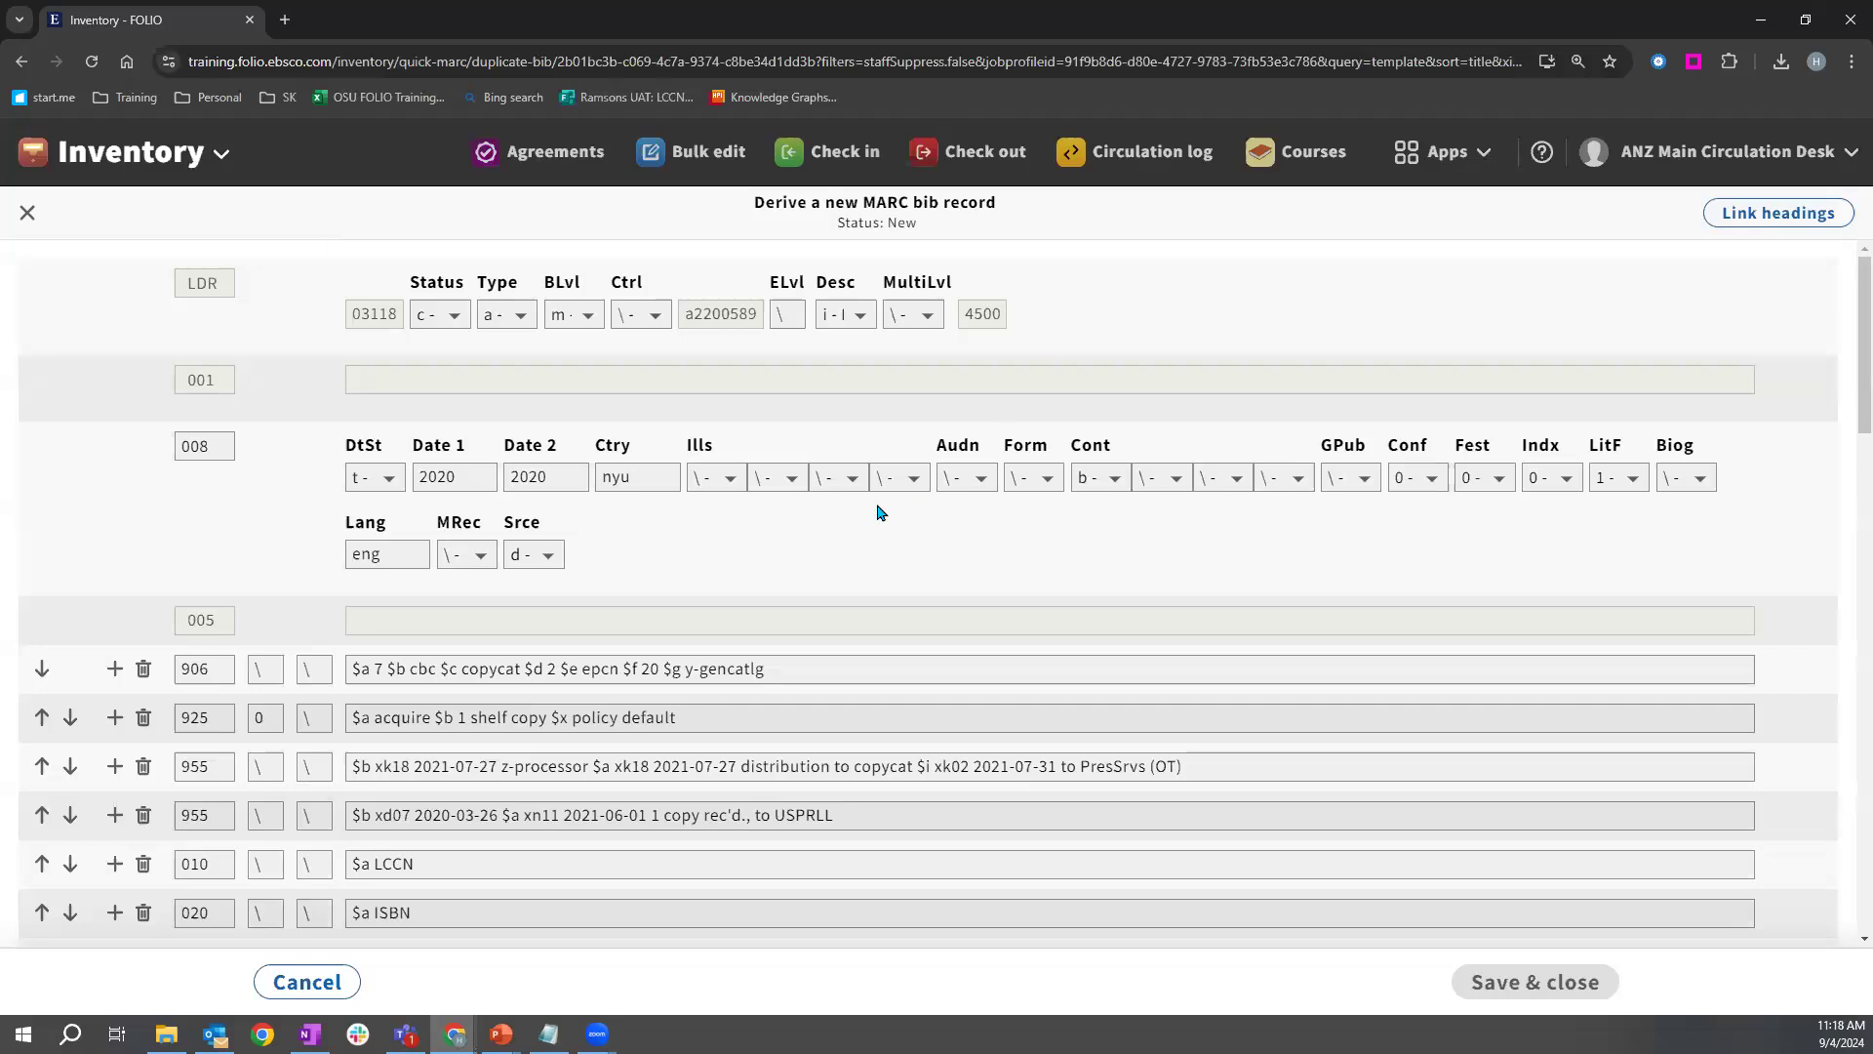
scroll(871, 513, down, 3)
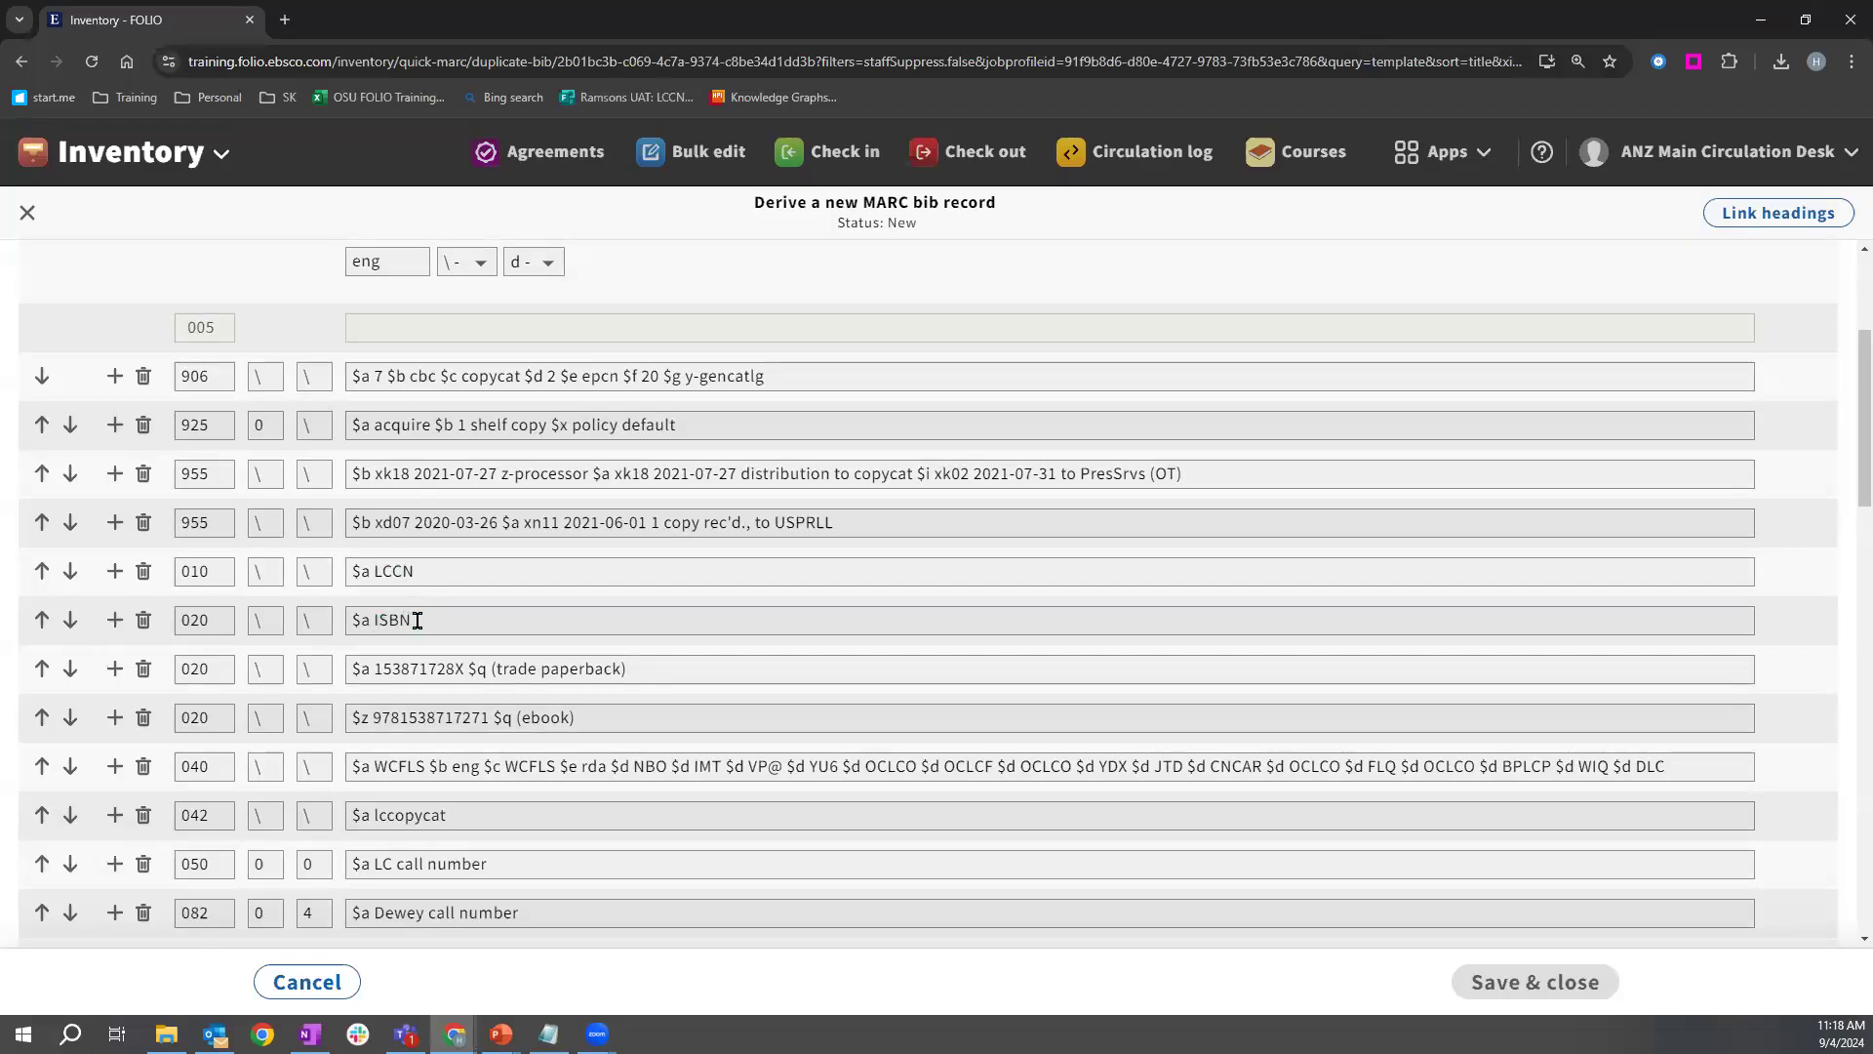
scroll(417, 621, down, 3)
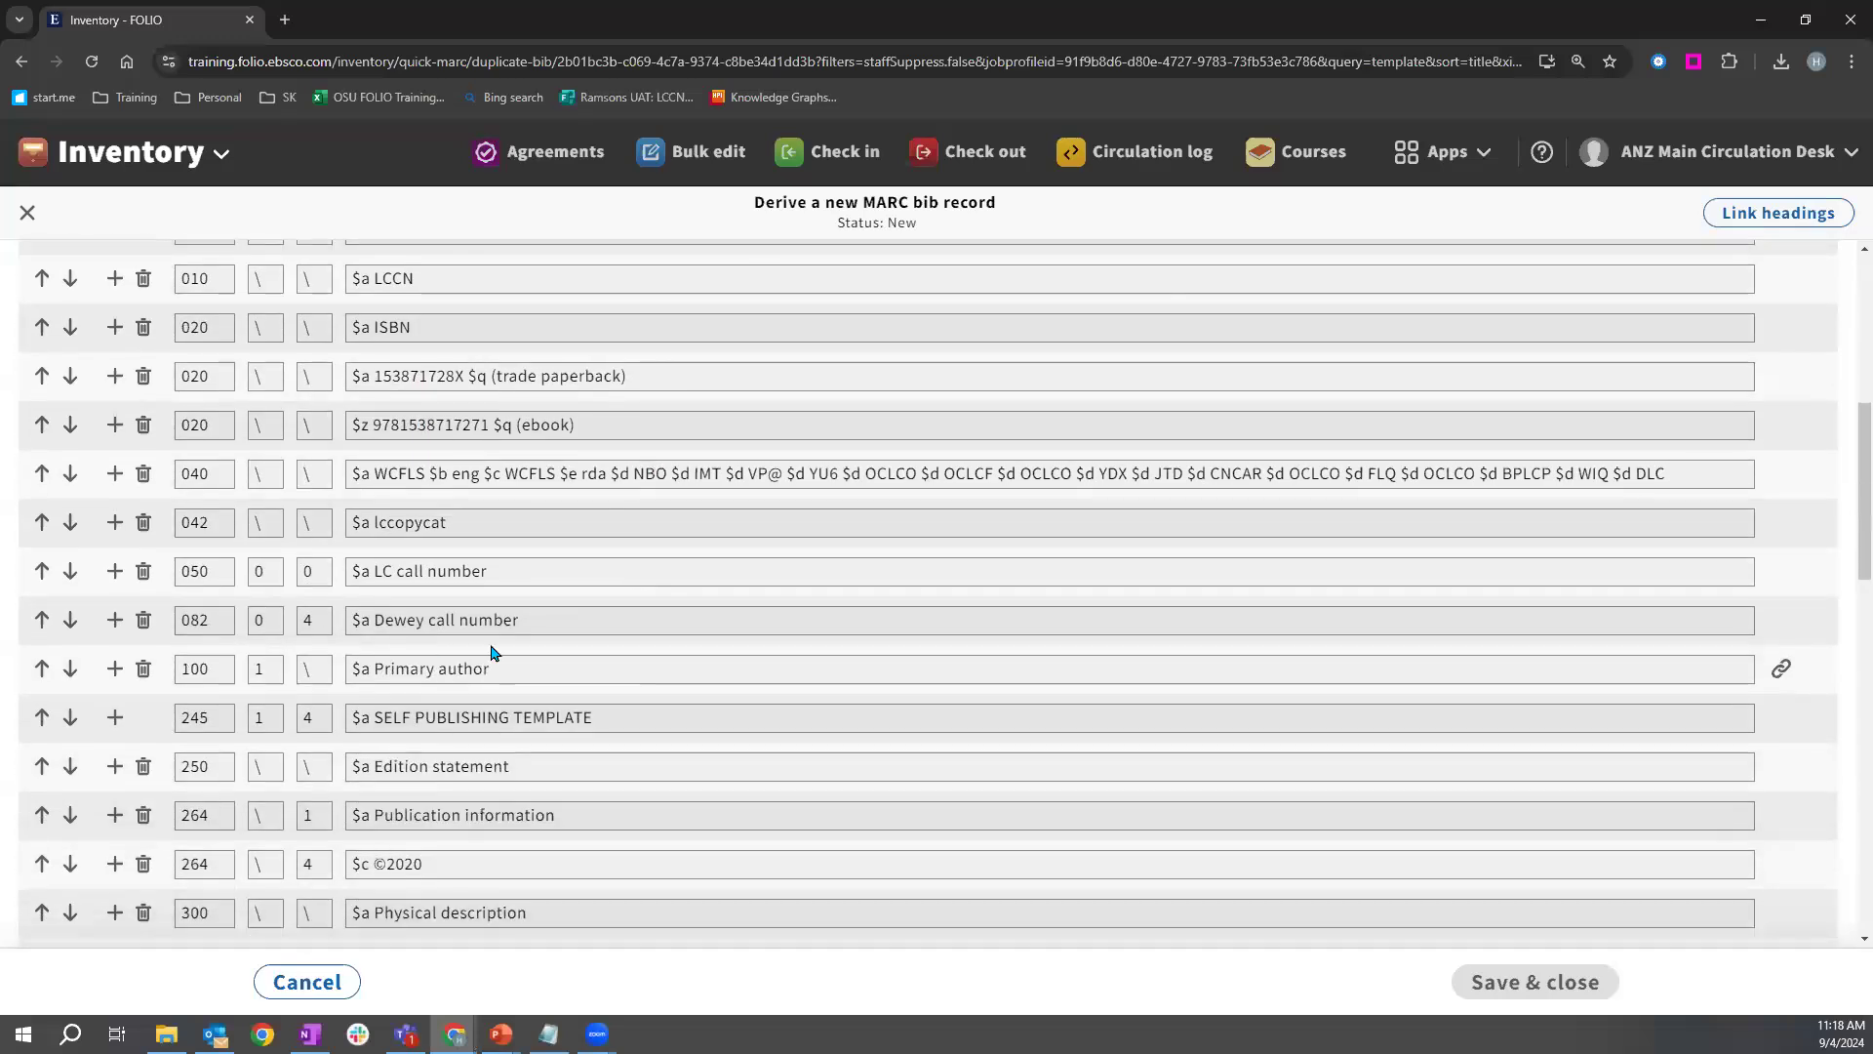
drag(416, 717, 589, 710)
scroll(682, 627, down, 1)
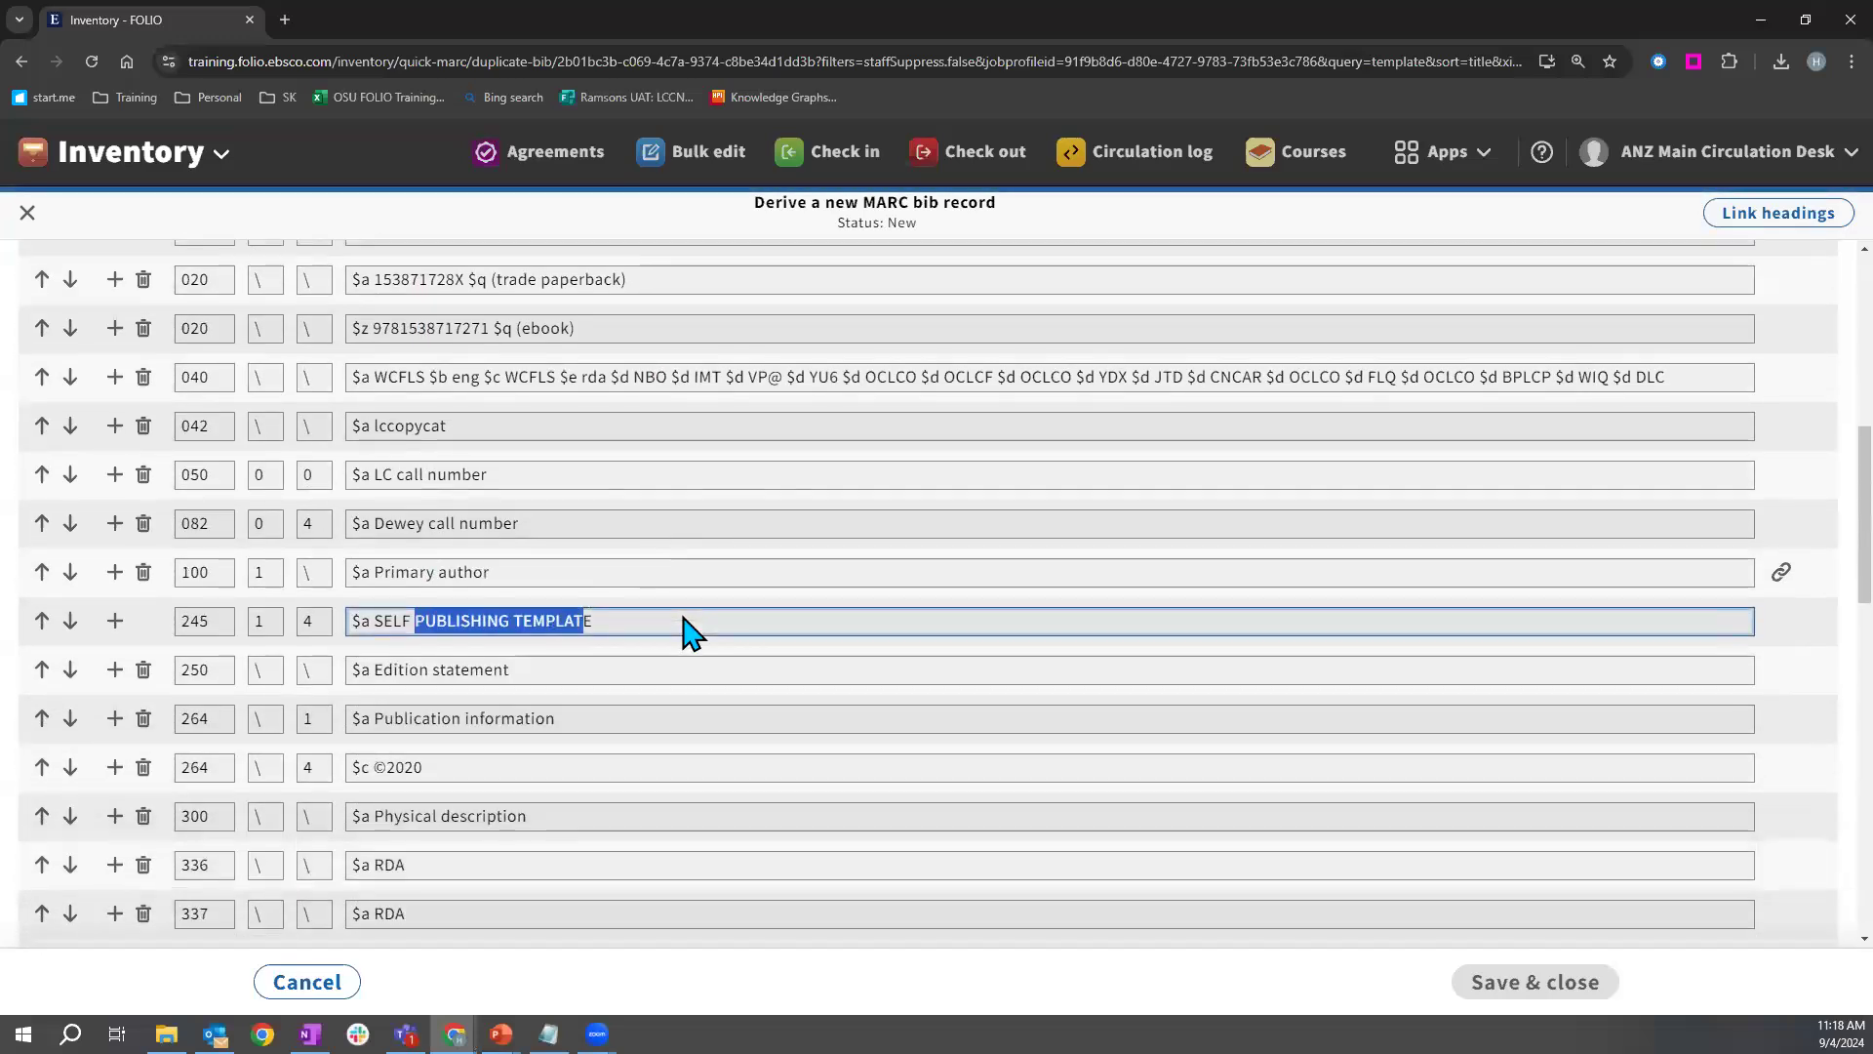
scroll(687, 625, down, 1)
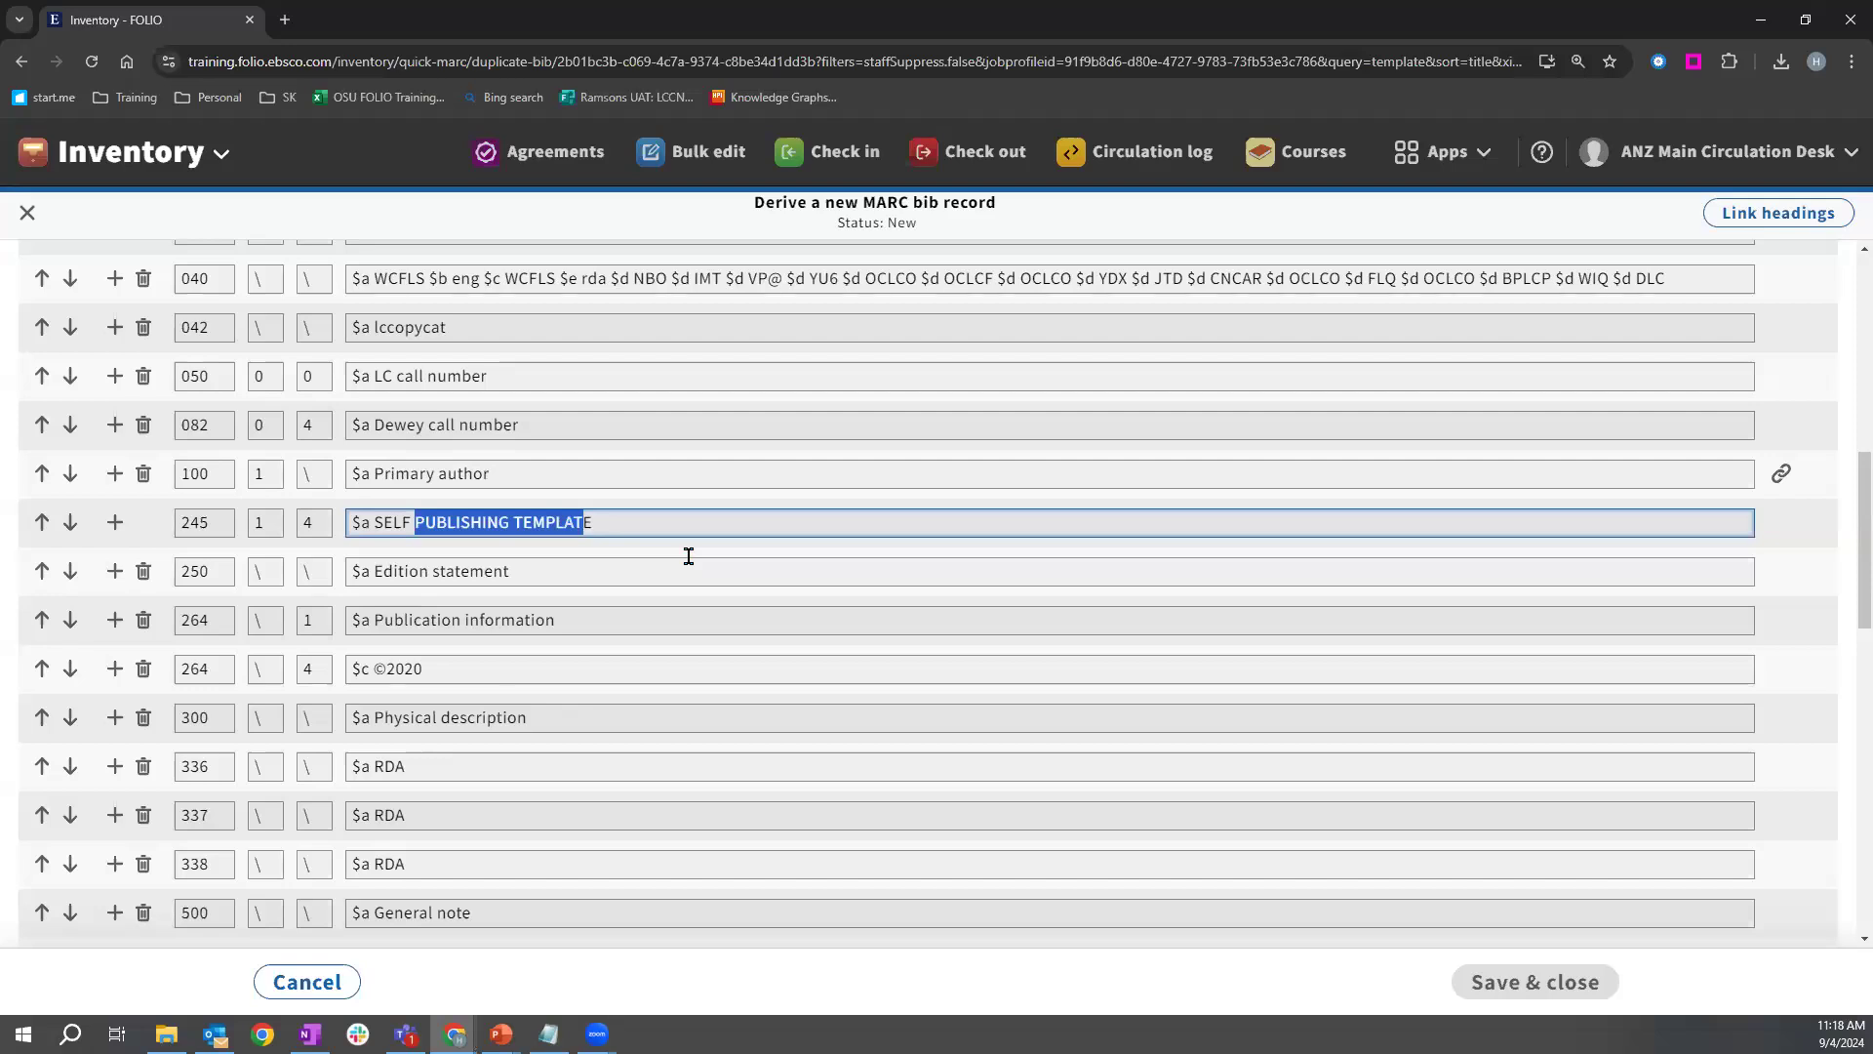
scroll(689, 556, up, 10)
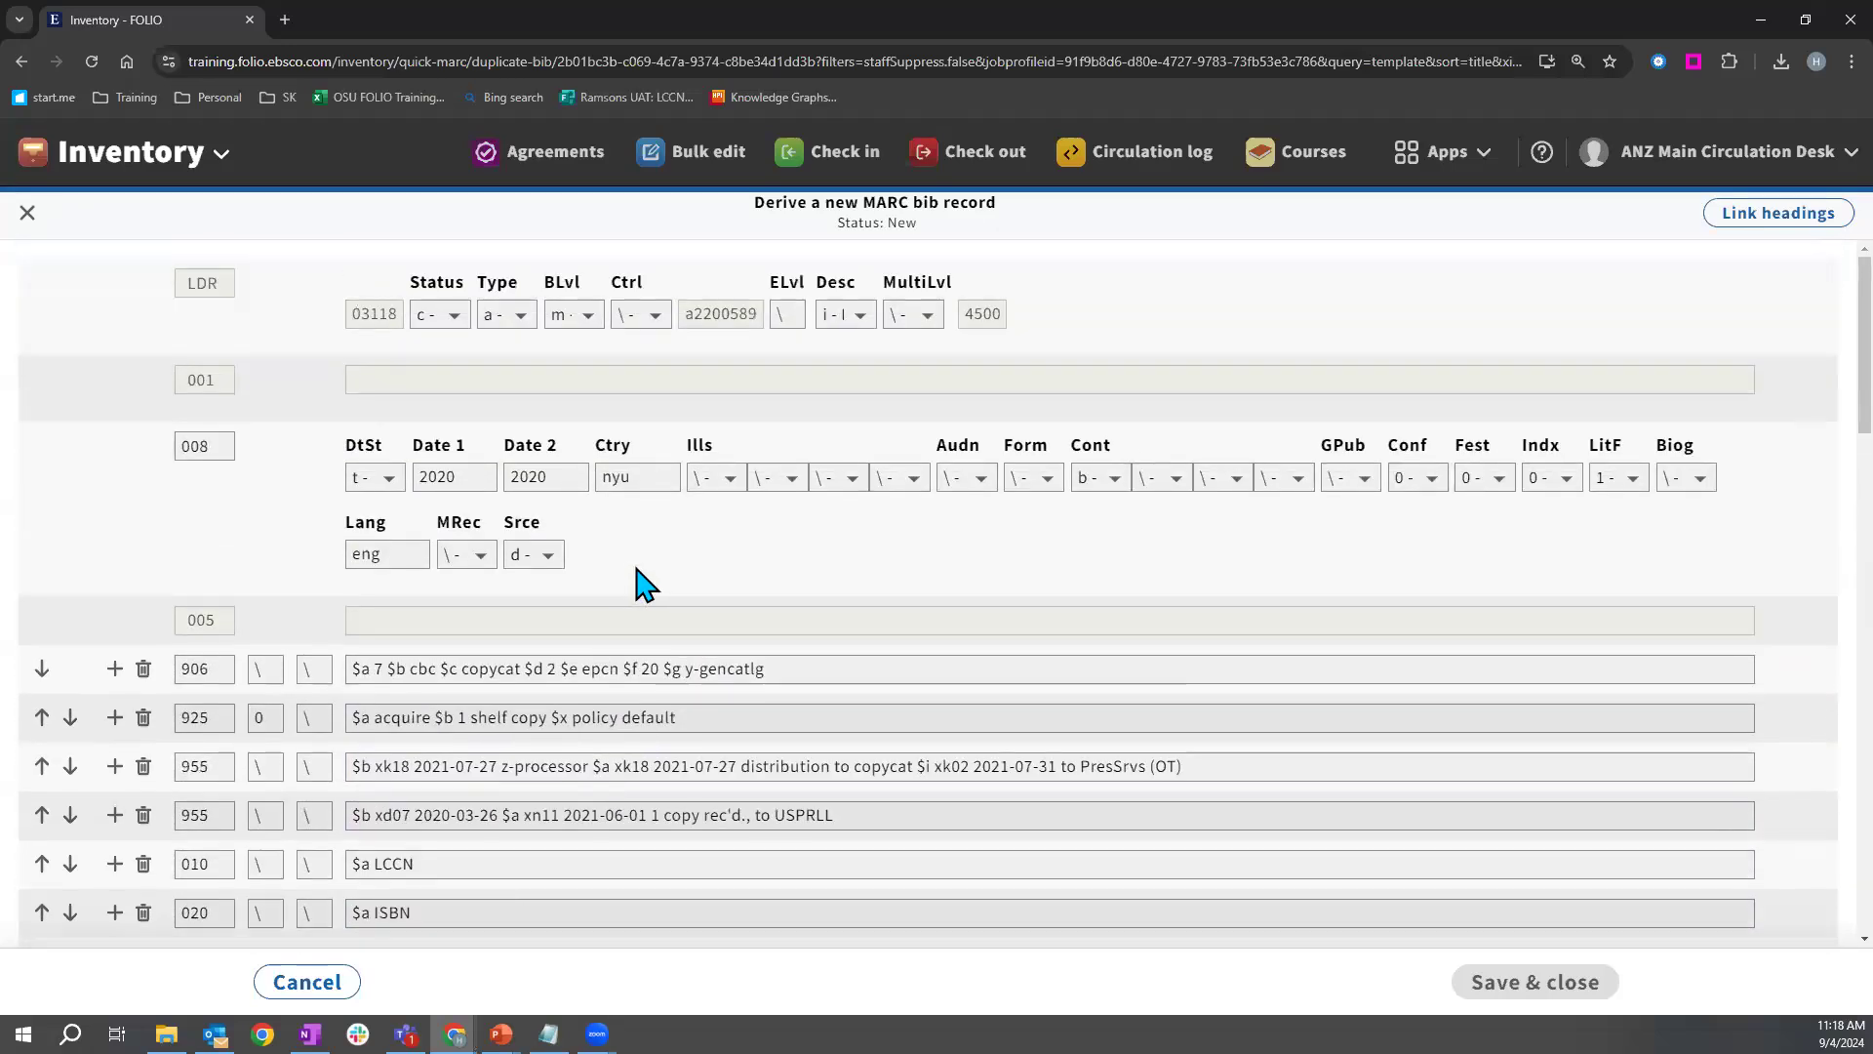
click(331, 982)
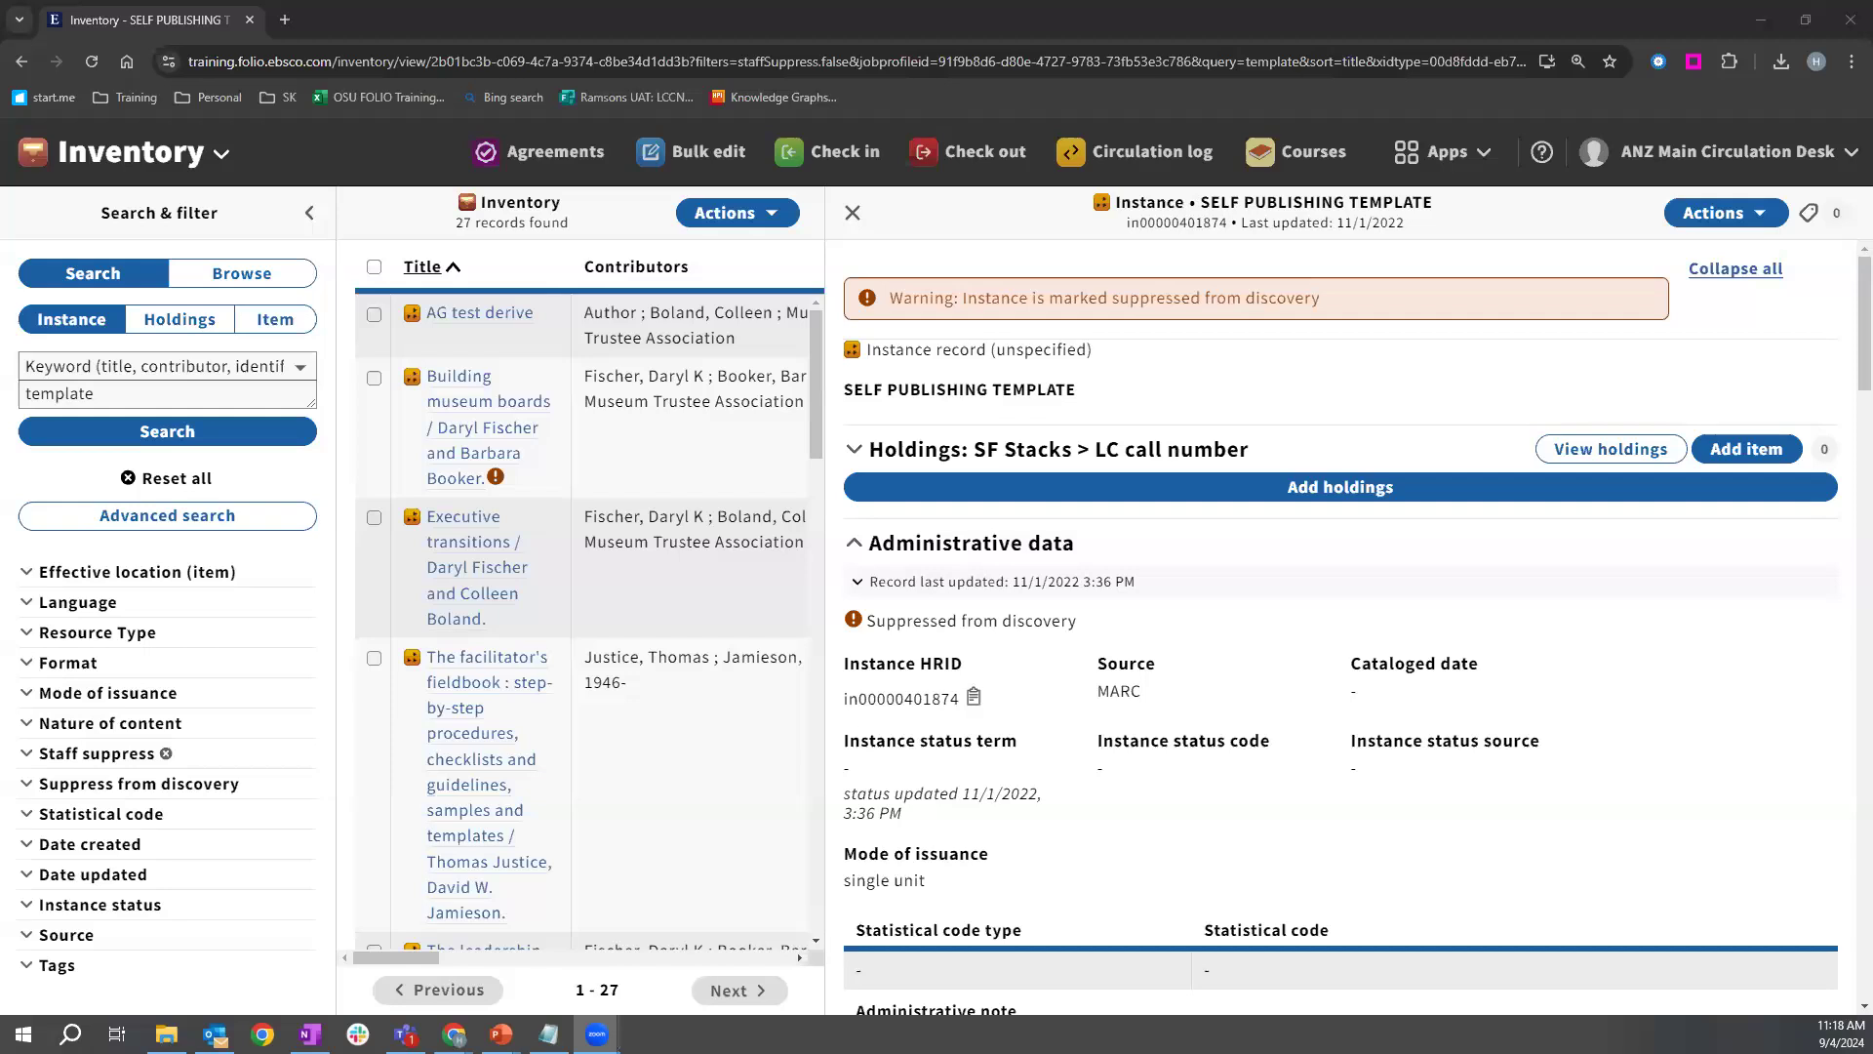
Start a single record import with Library of Congress as the external target, and close it without importing.
click(737, 213)
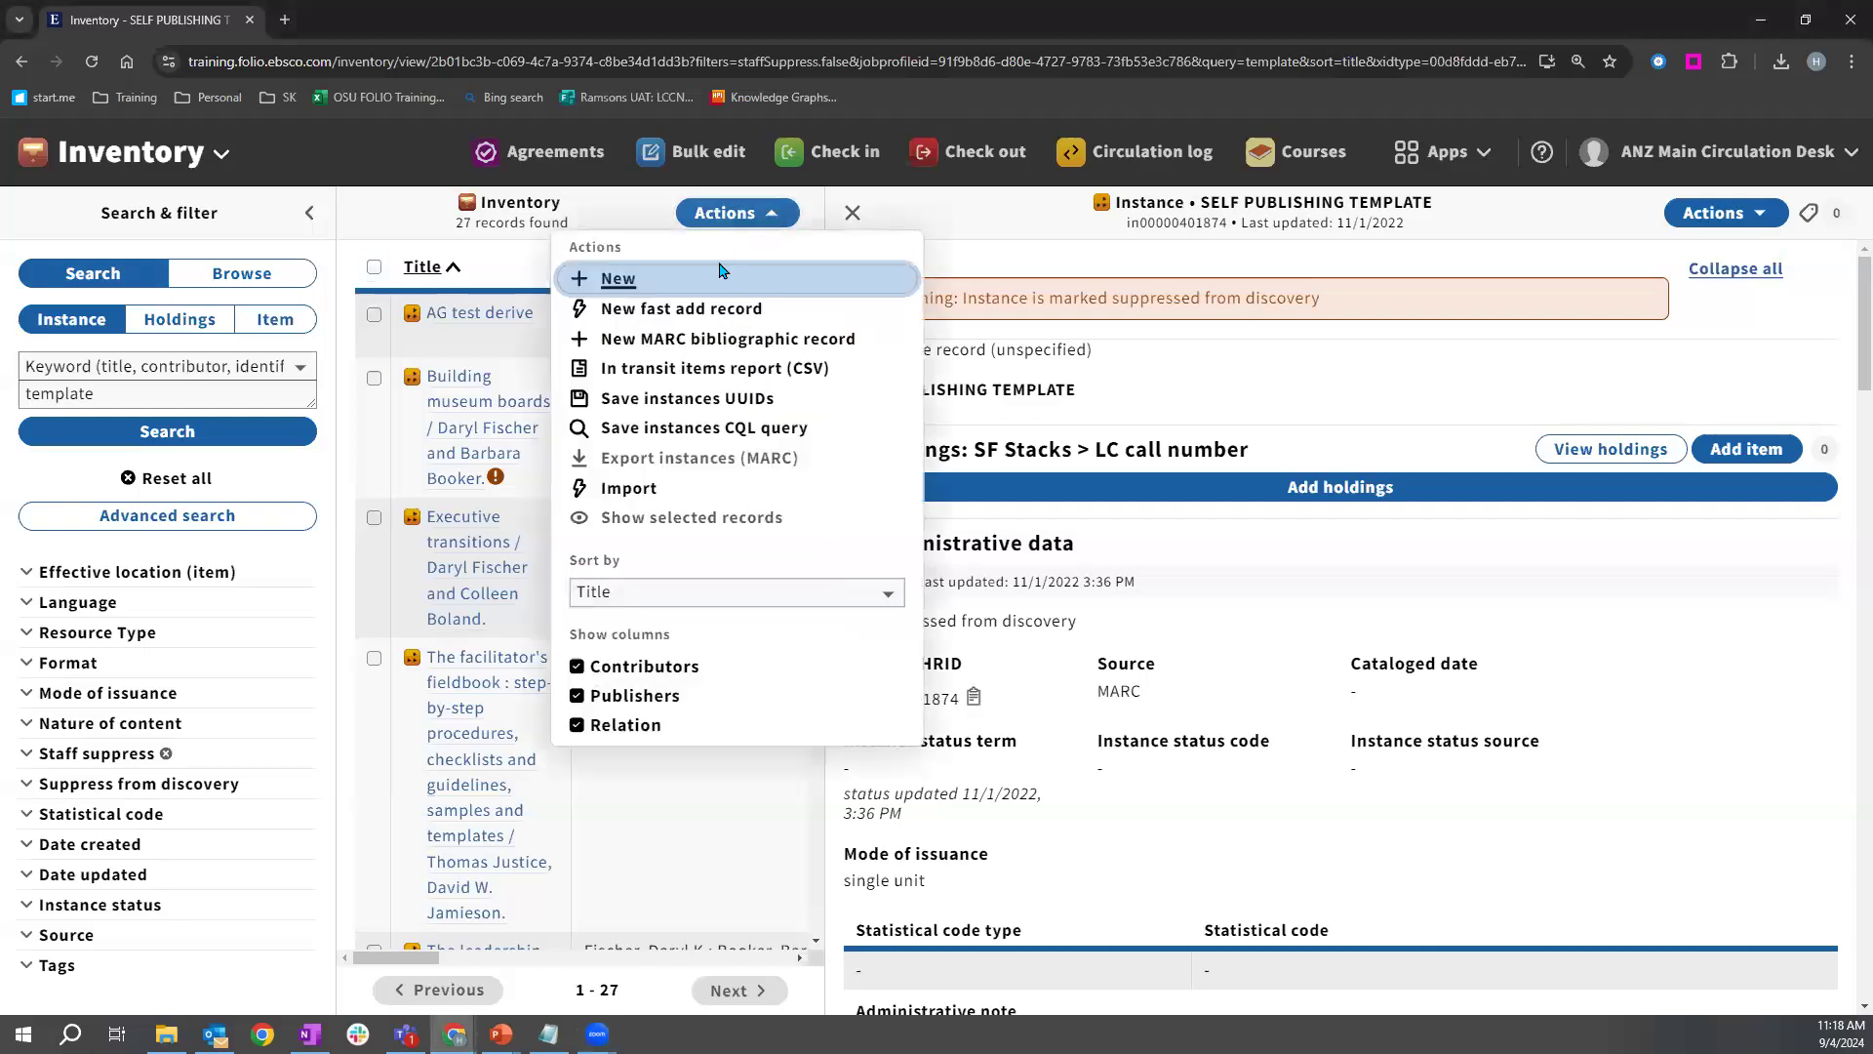
click(644, 487)
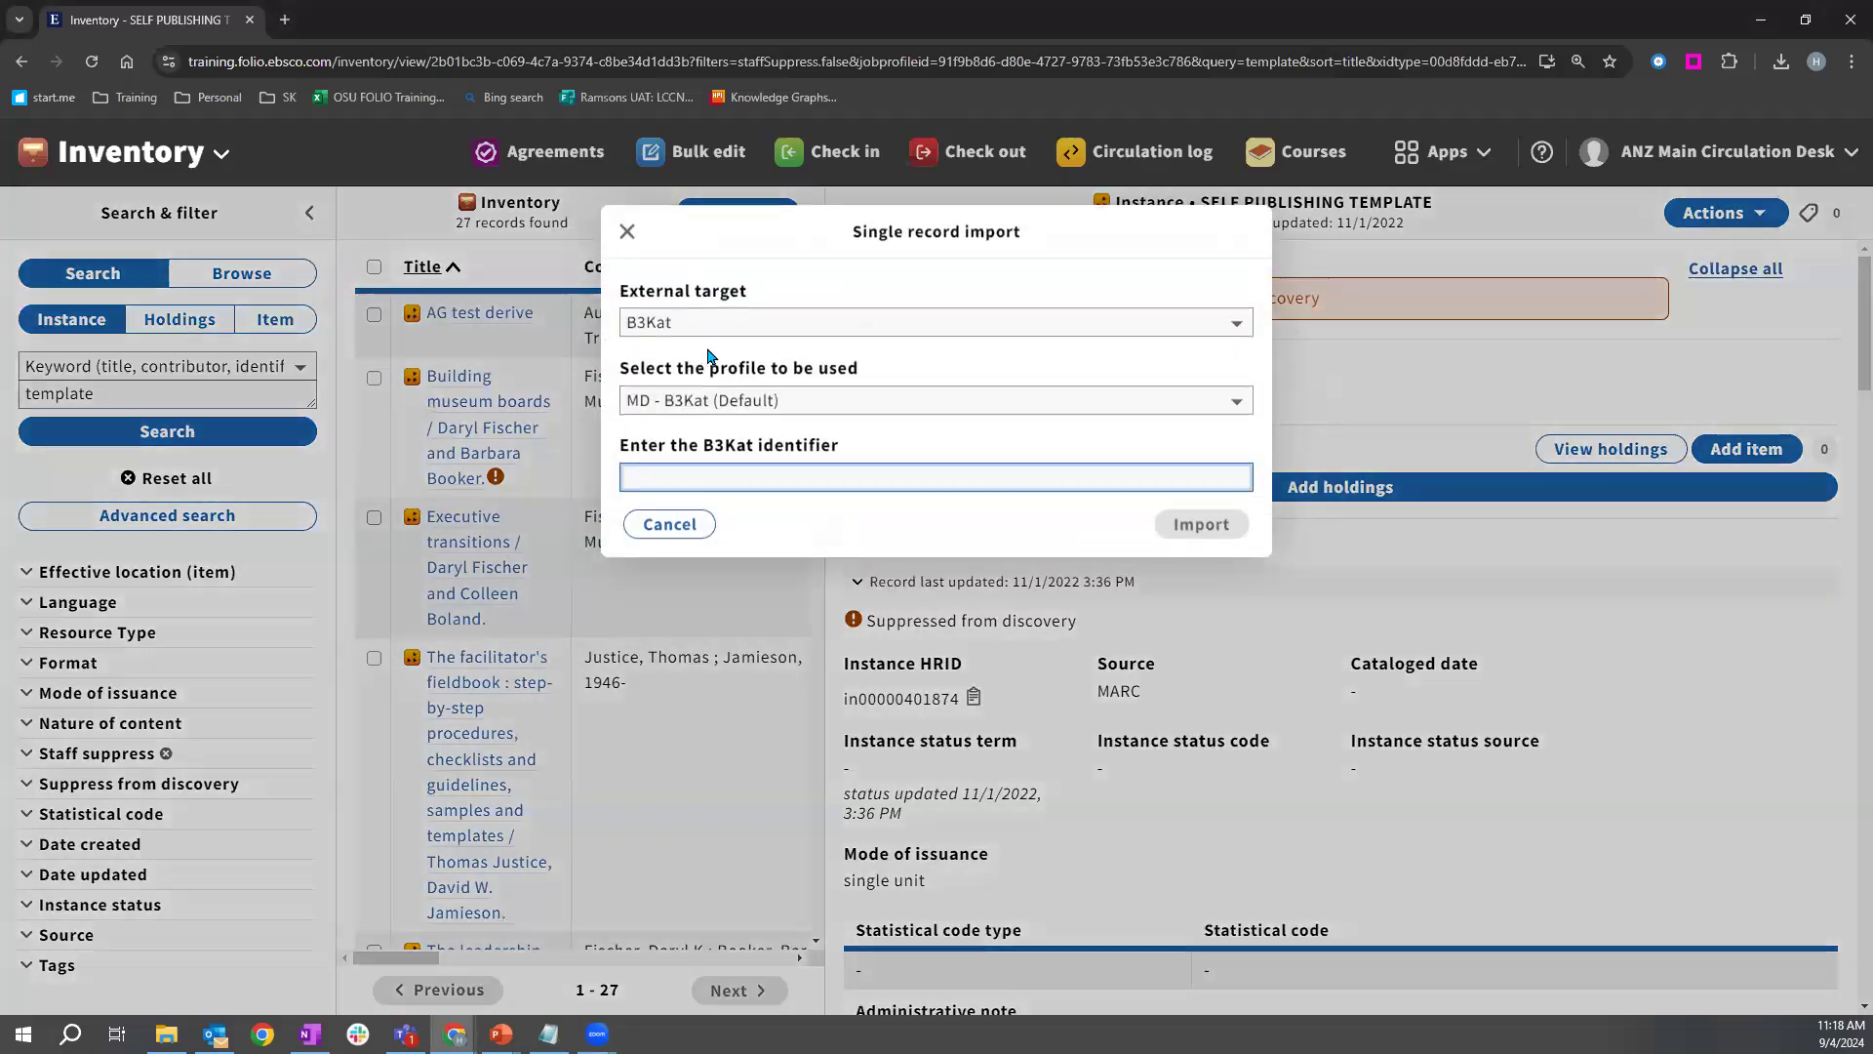
click(740, 332)
click(712, 414)
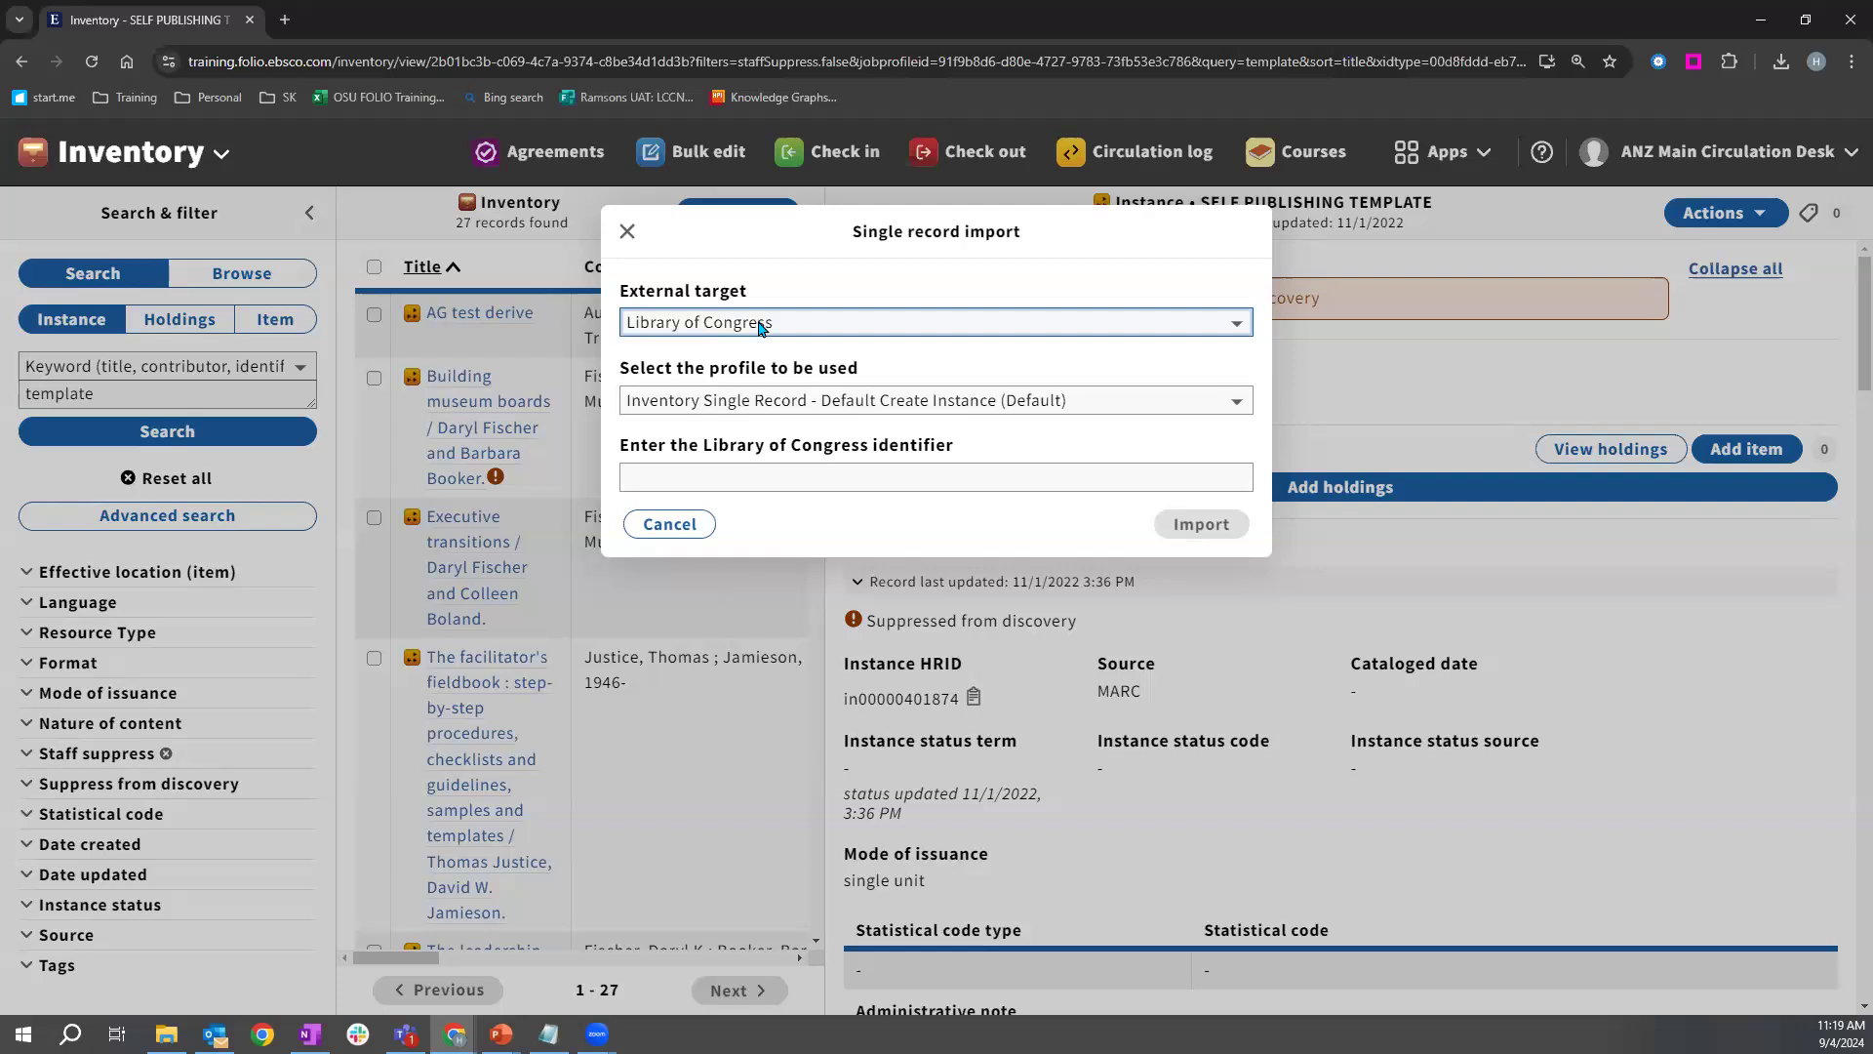
drag(691, 453, 954, 456)
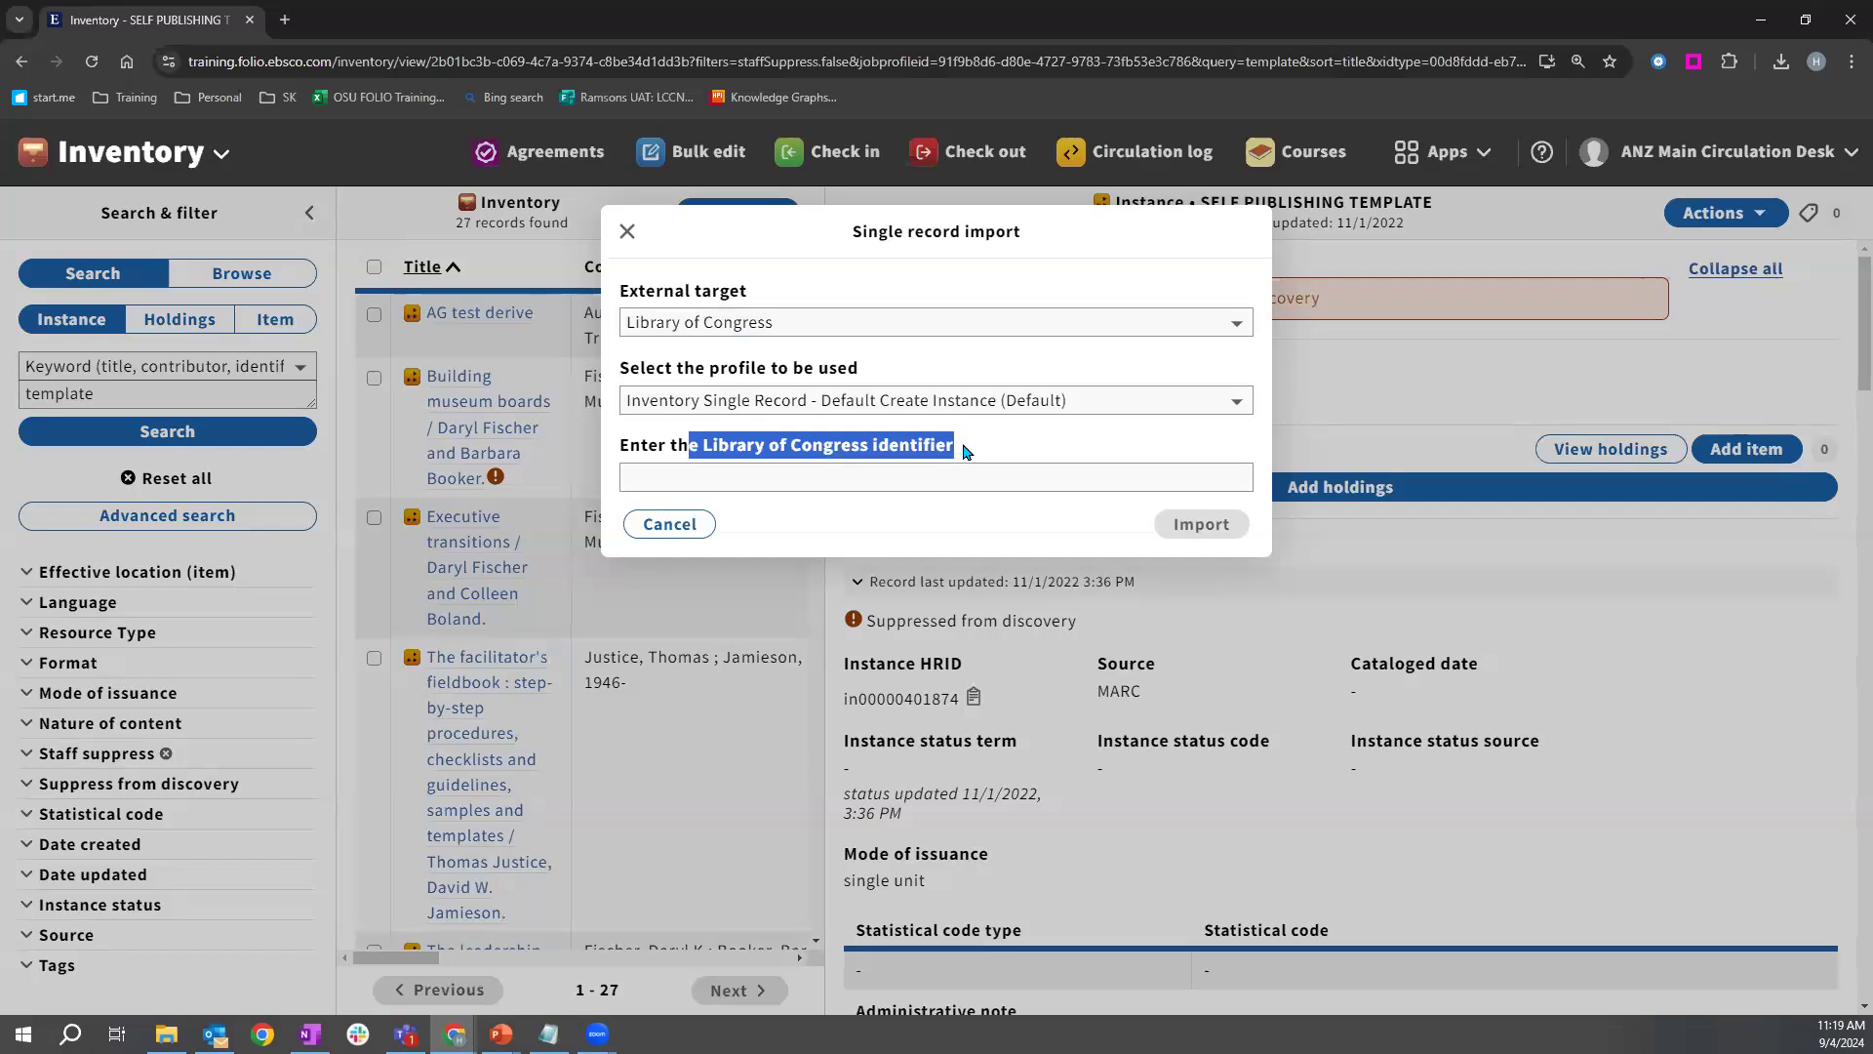
click(966, 450)
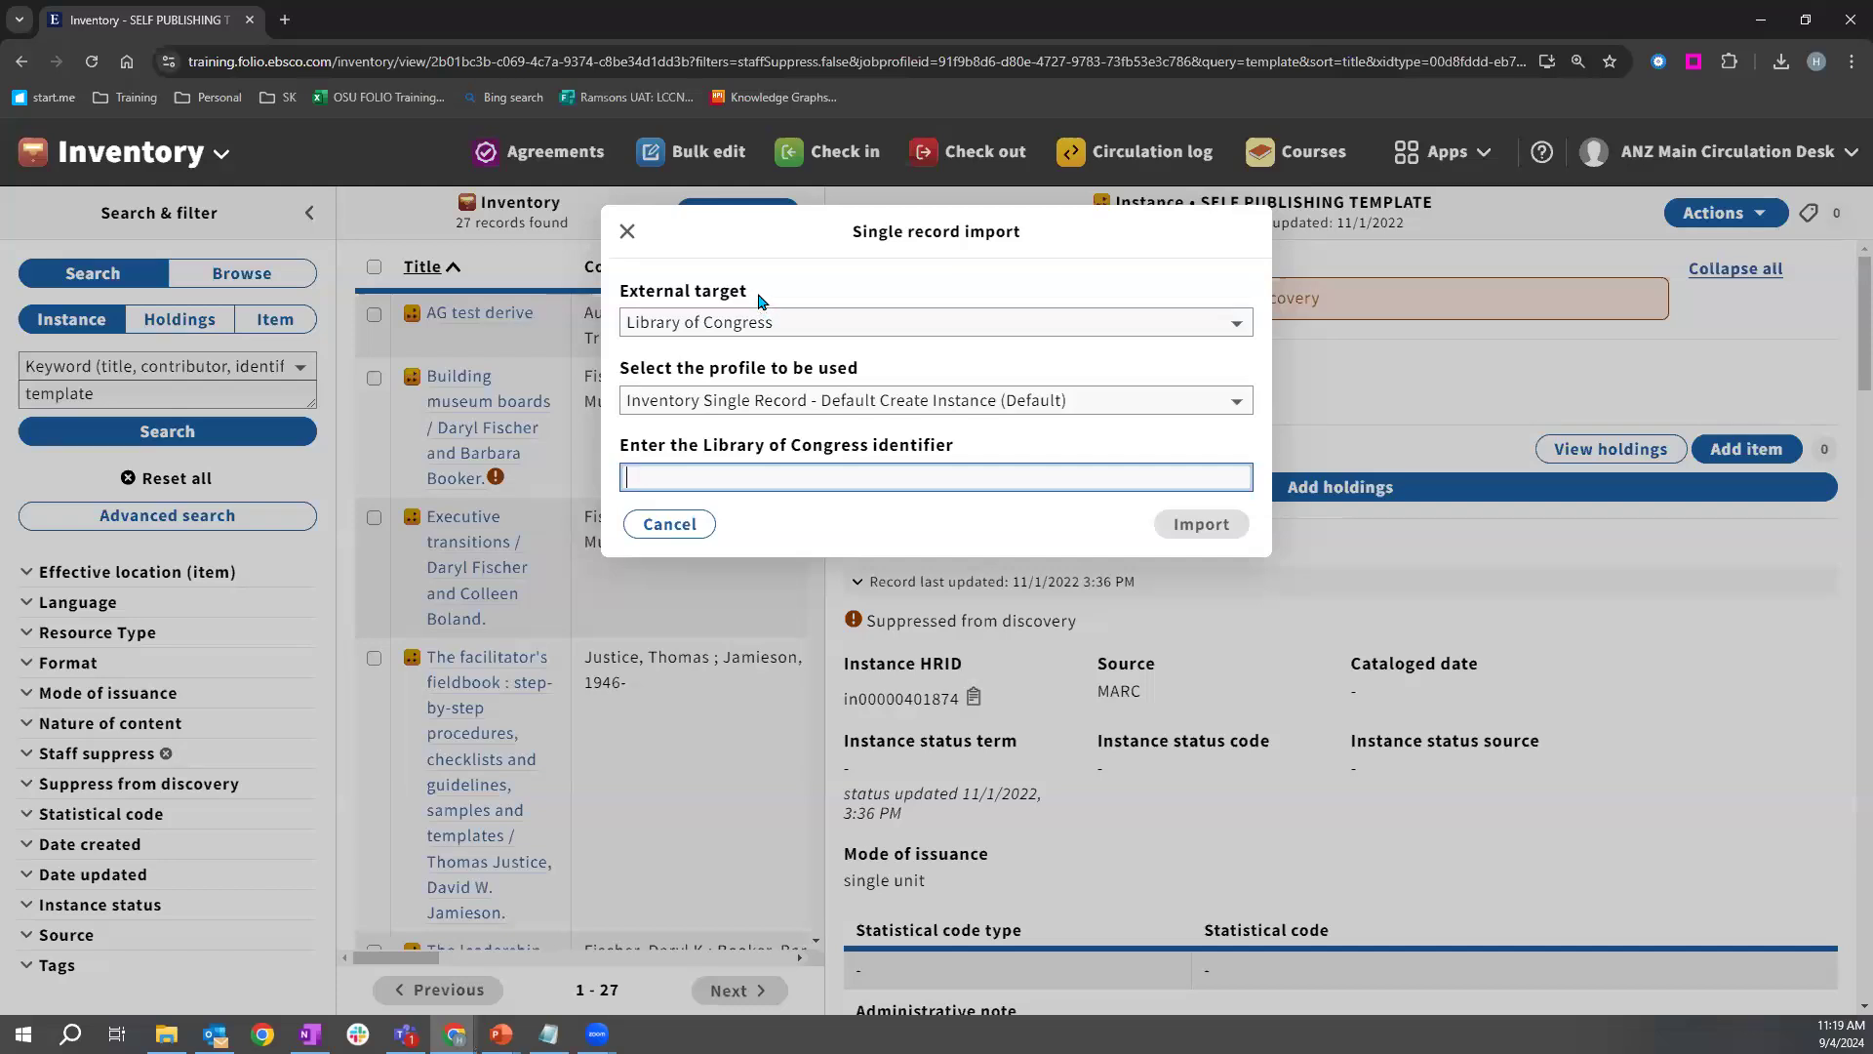
click(624, 234)
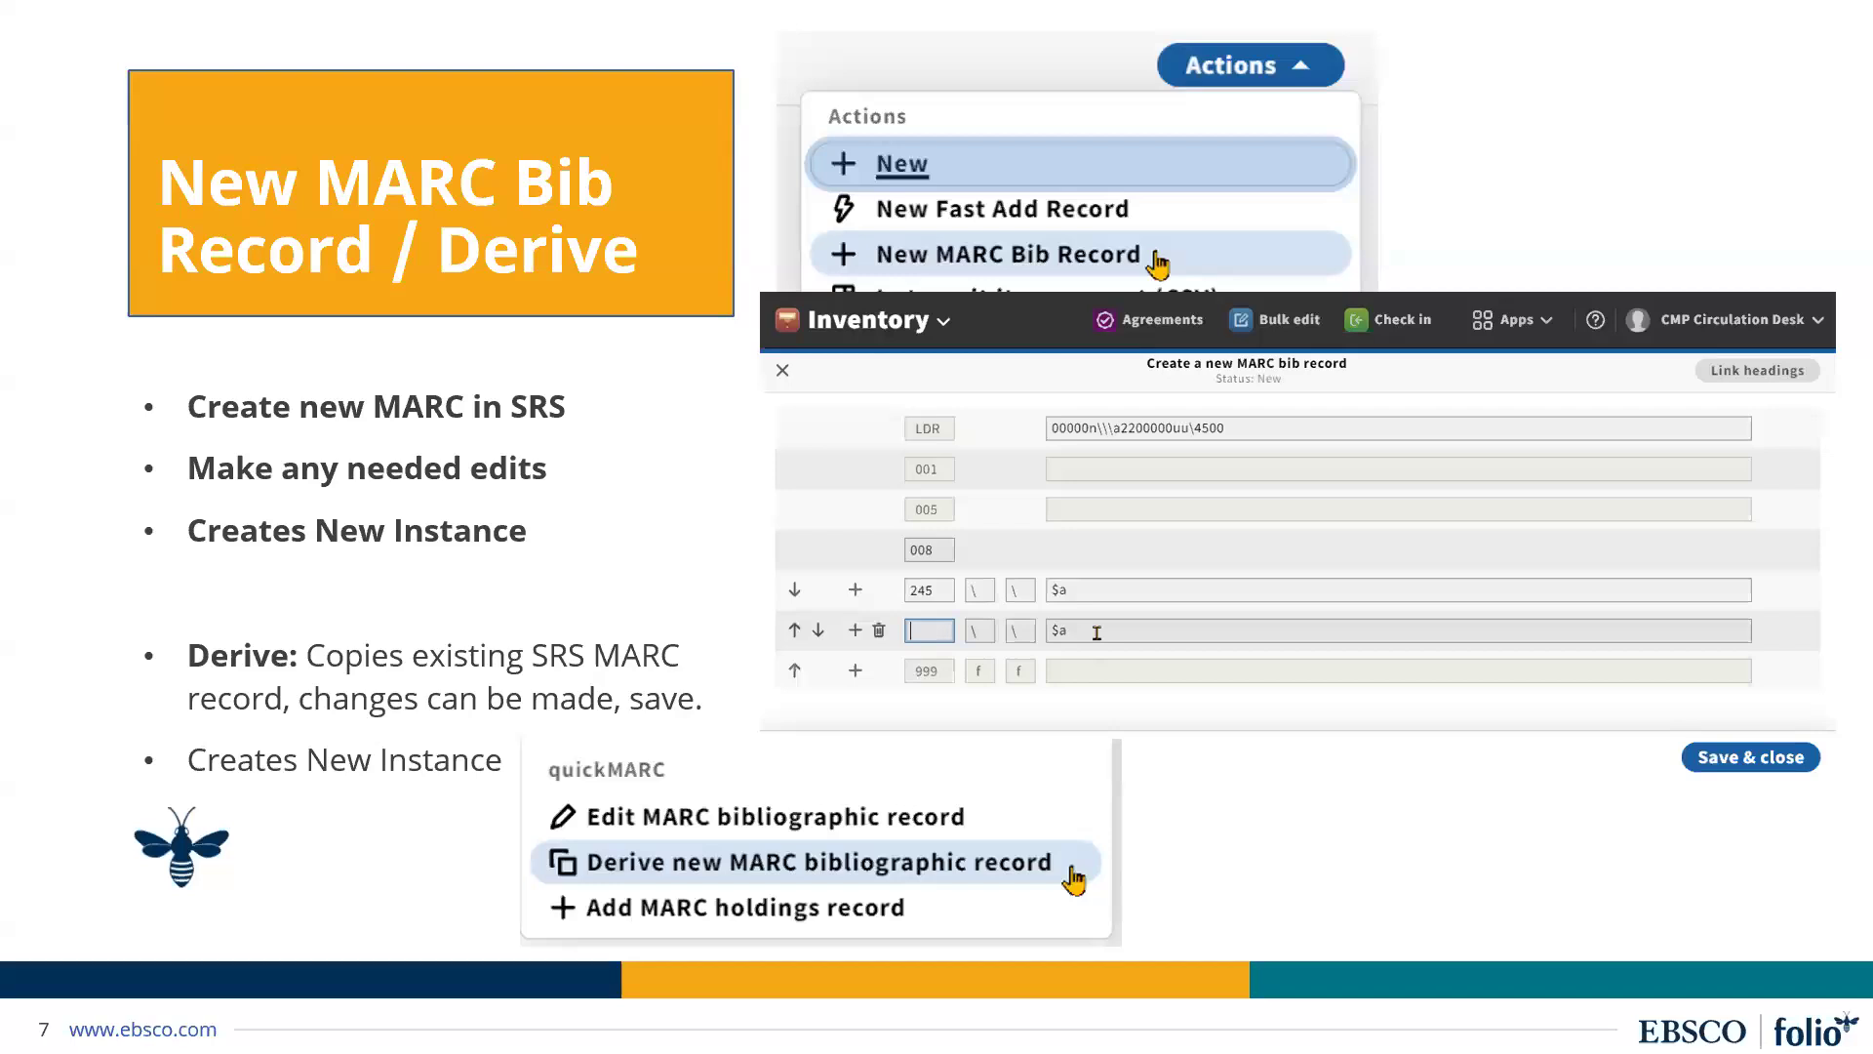
key(Right)
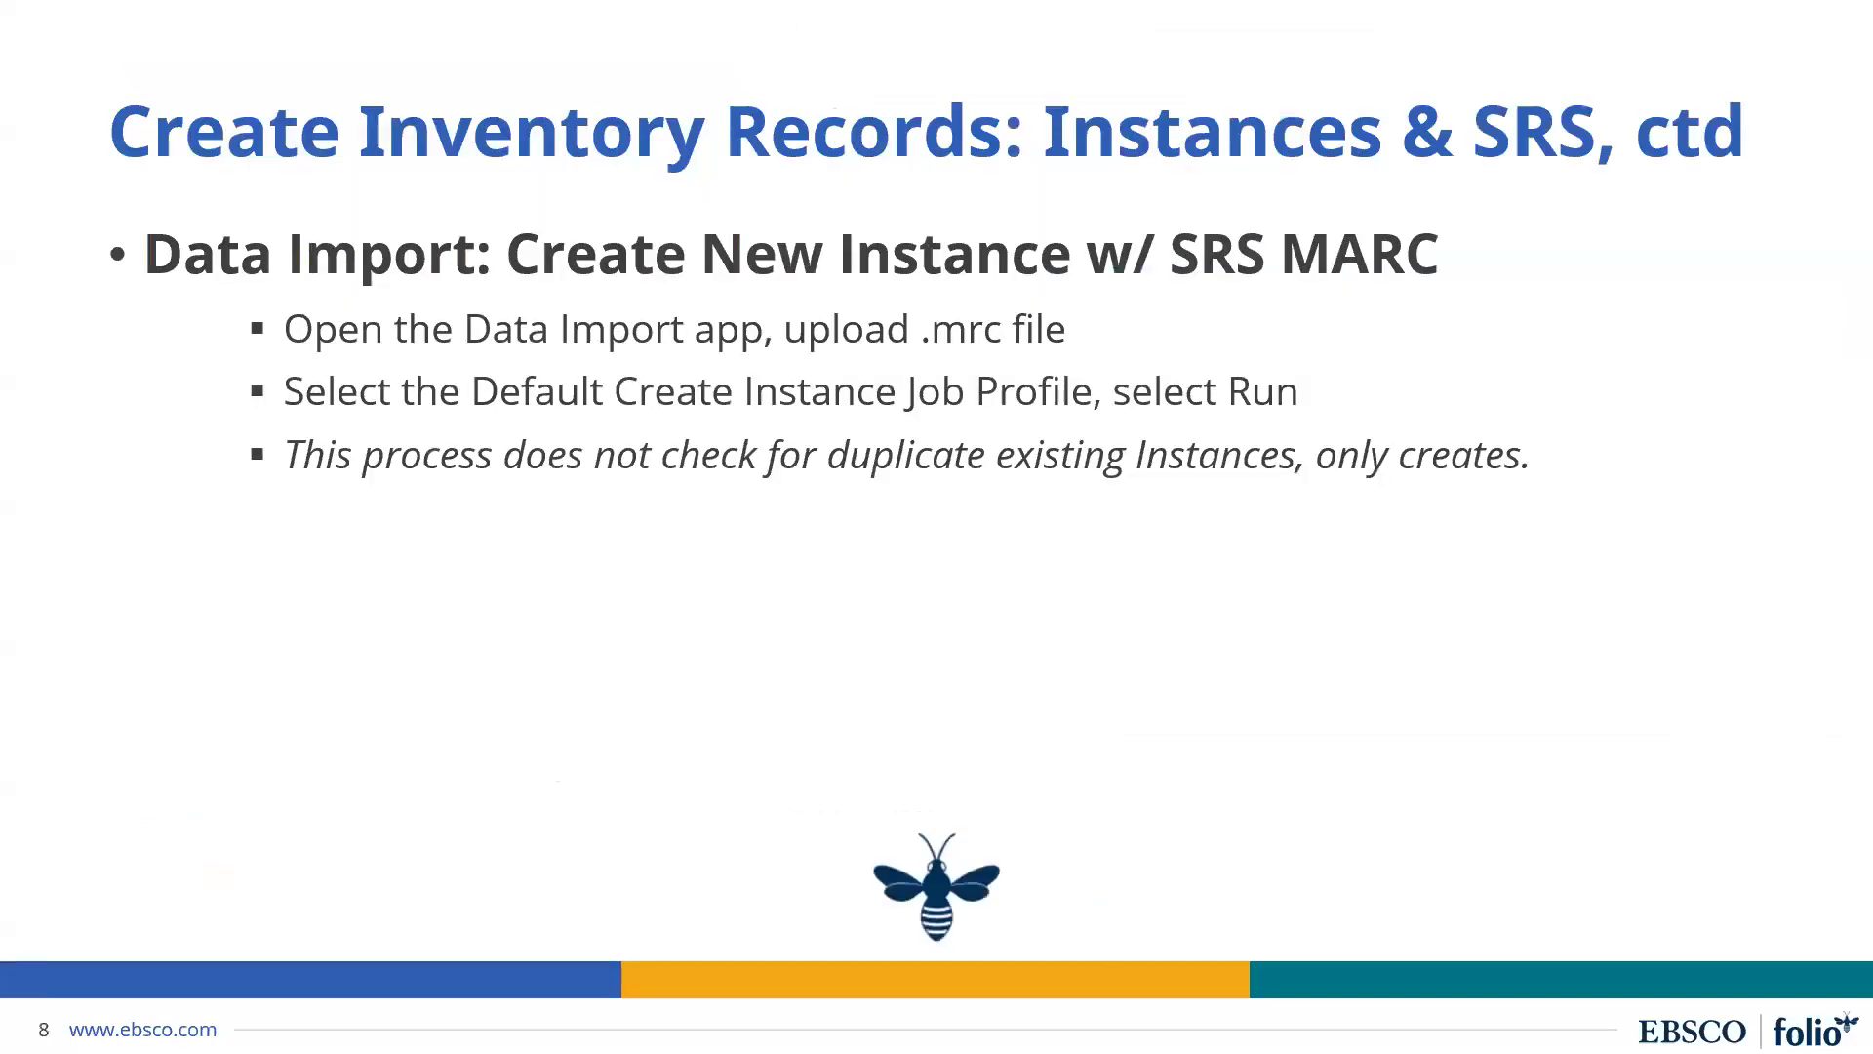
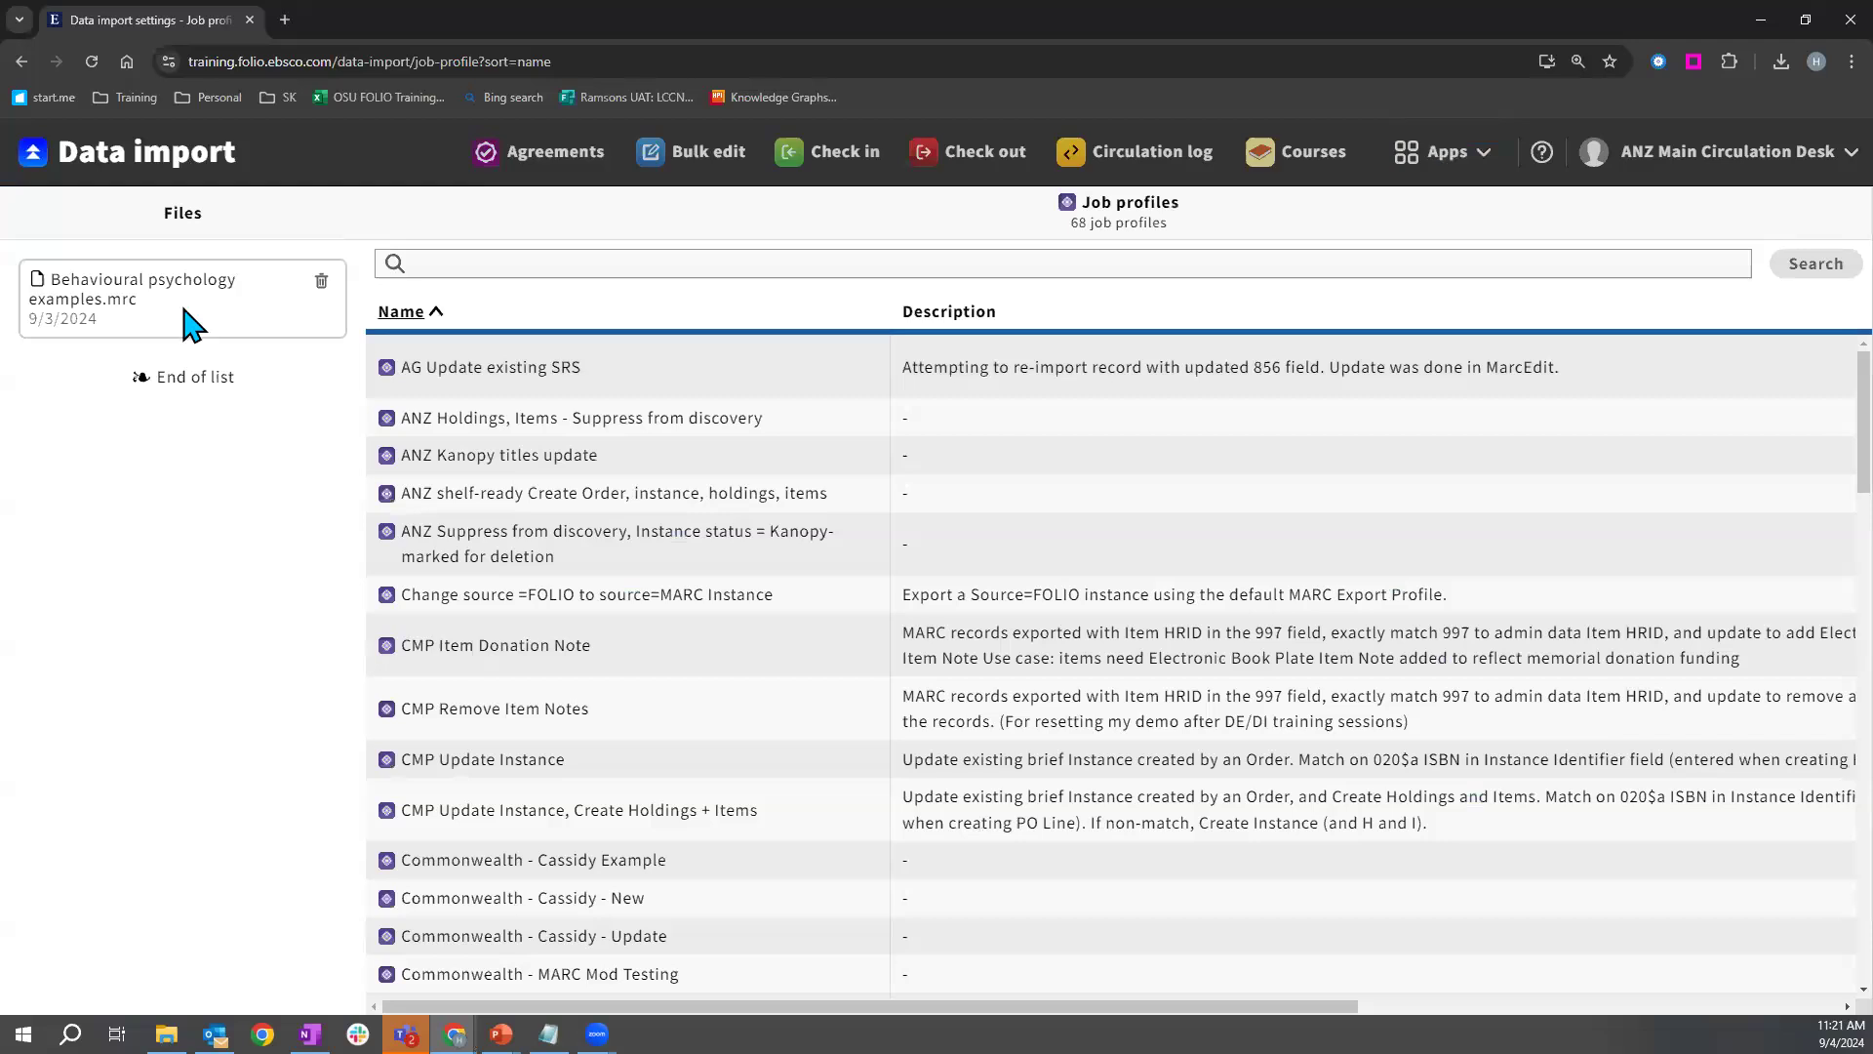
Choose the Default - Create instance and SRS MARC Bib job profile for Behavioural psychology examples.mrc and request its run.
scroll(797, 426, down, 2)
scroll(797, 427, down, 2)
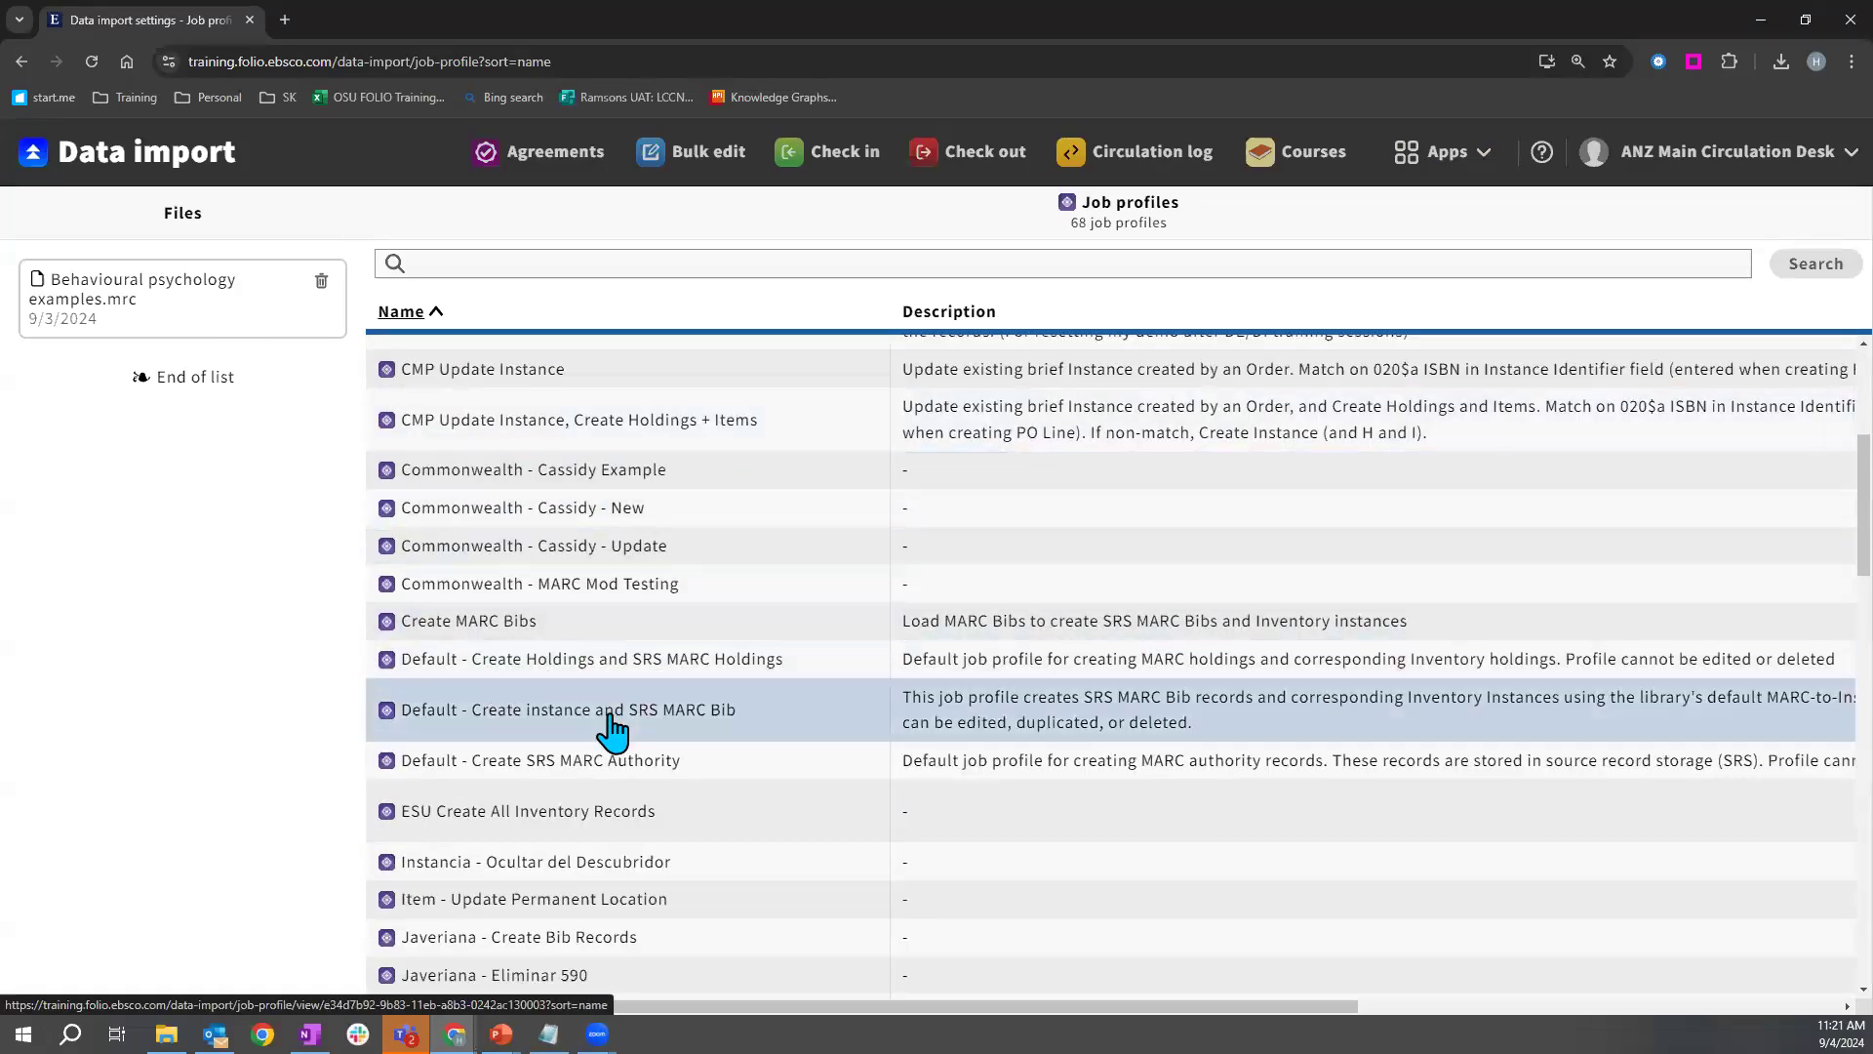
click(500, 724)
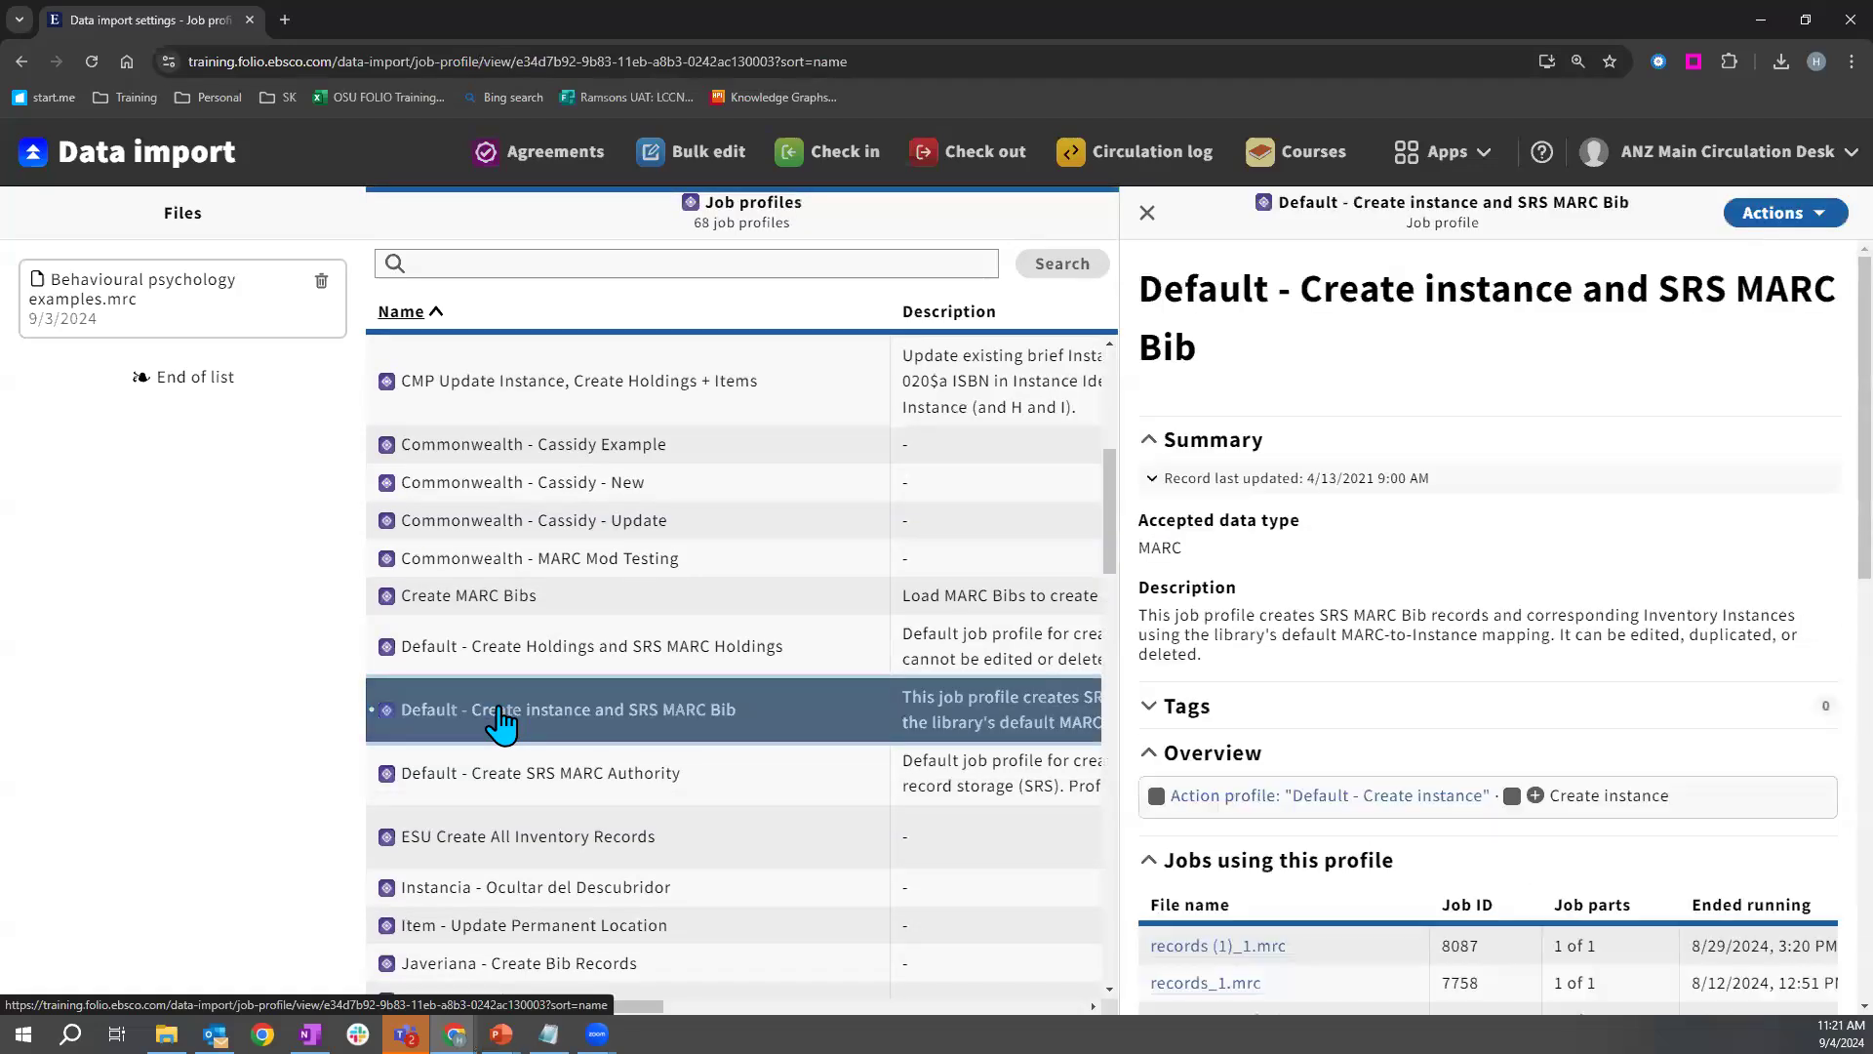
click(1783, 213)
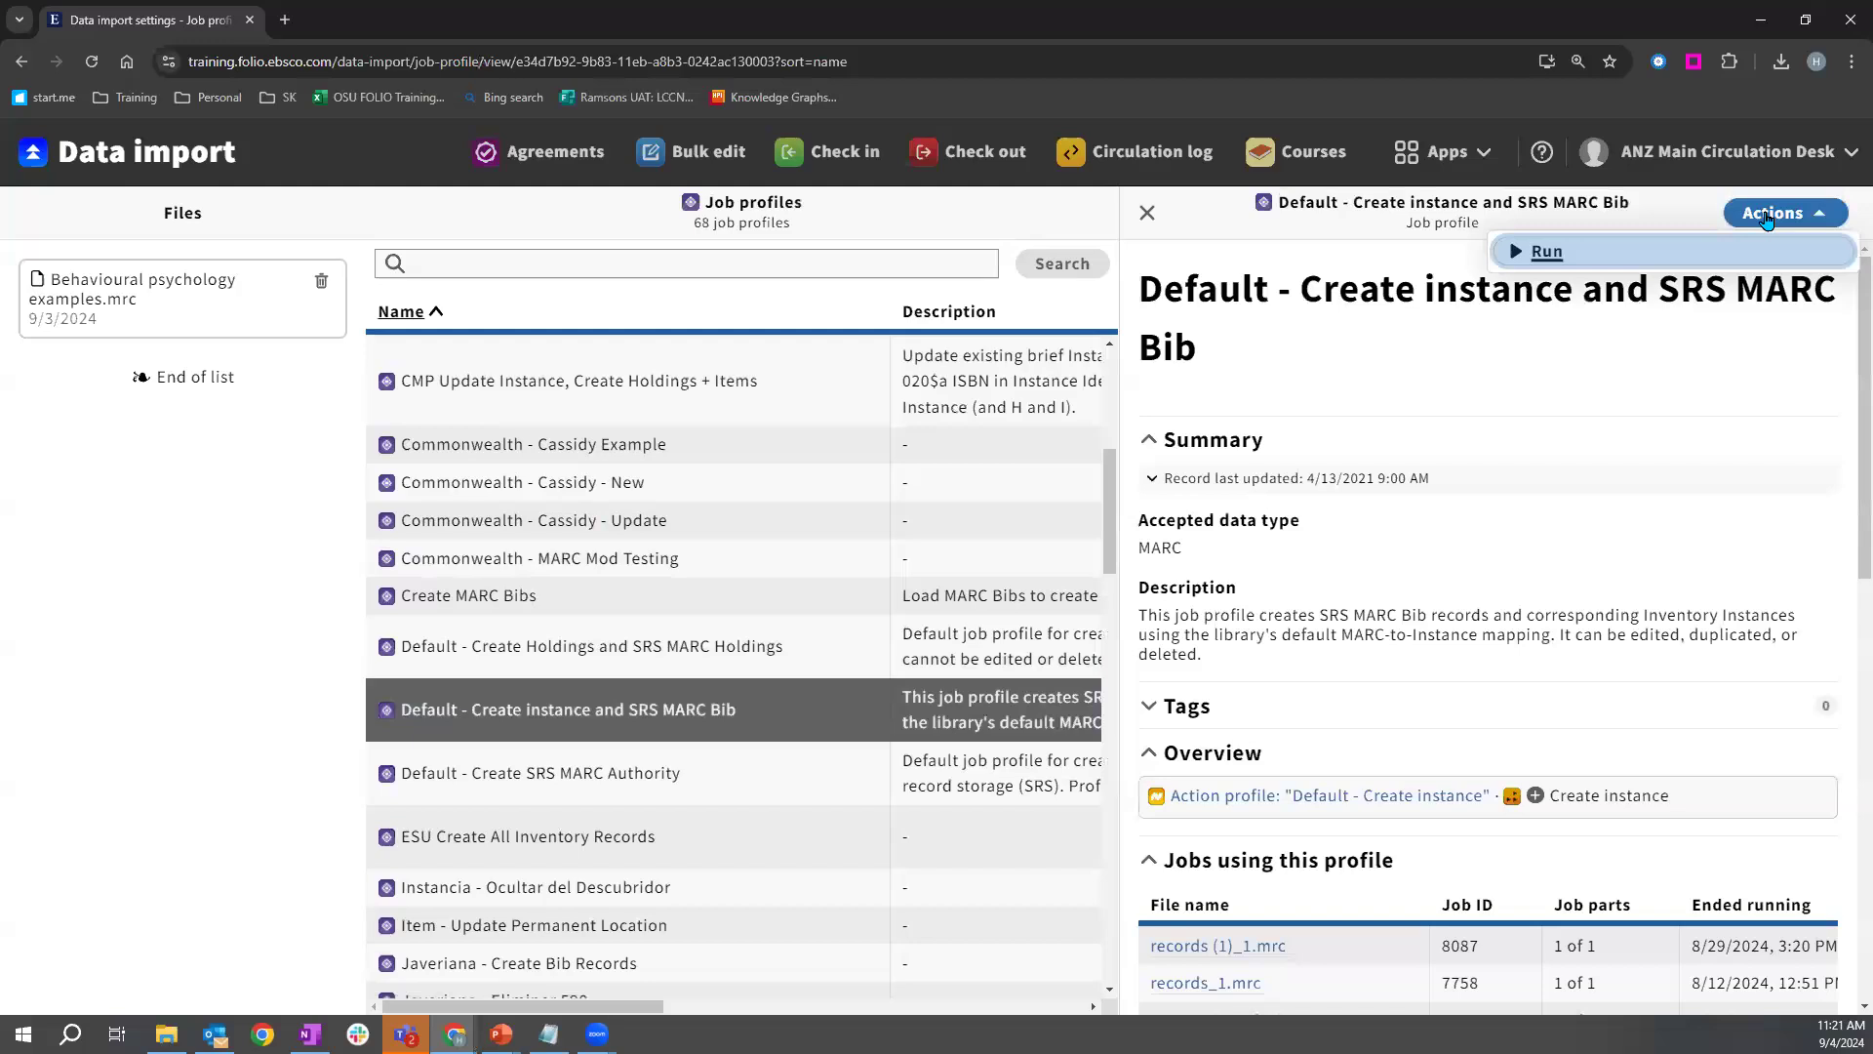
click(1570, 261)
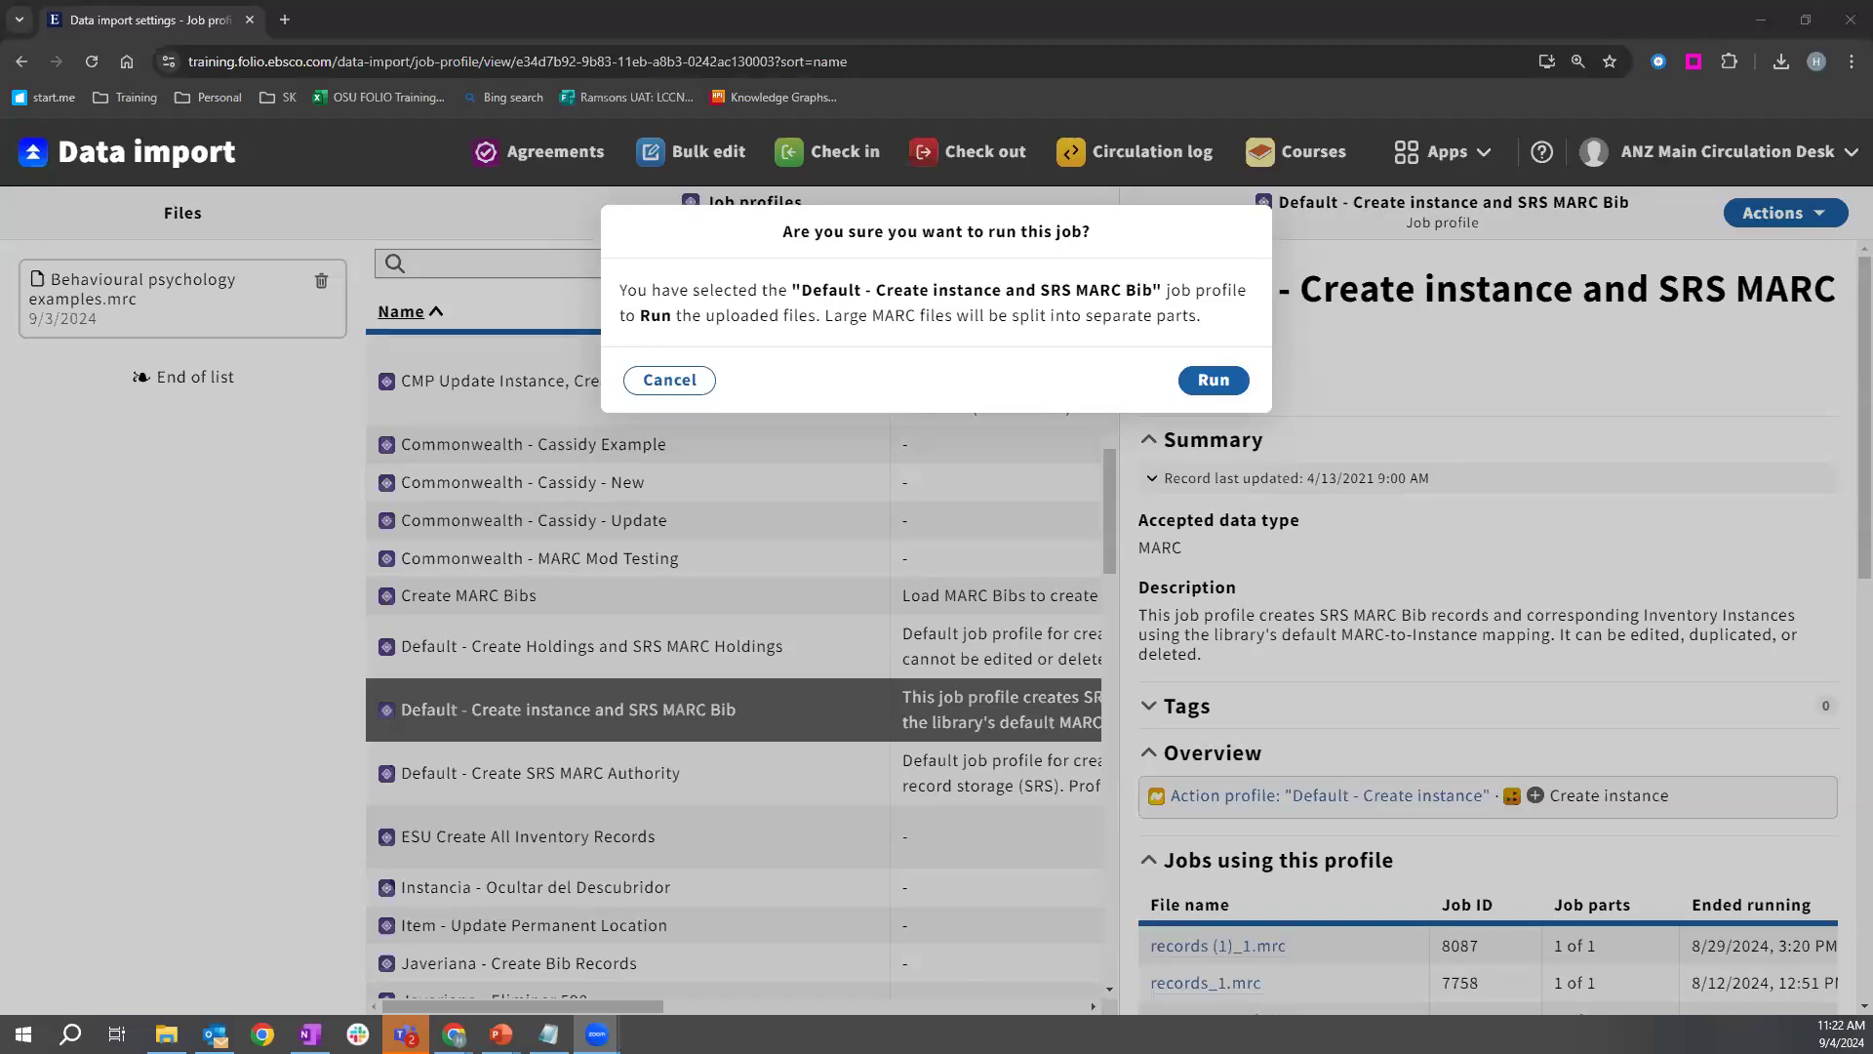
Cancel the pending import job run and switch to the Inventory app.
click(1446, 152)
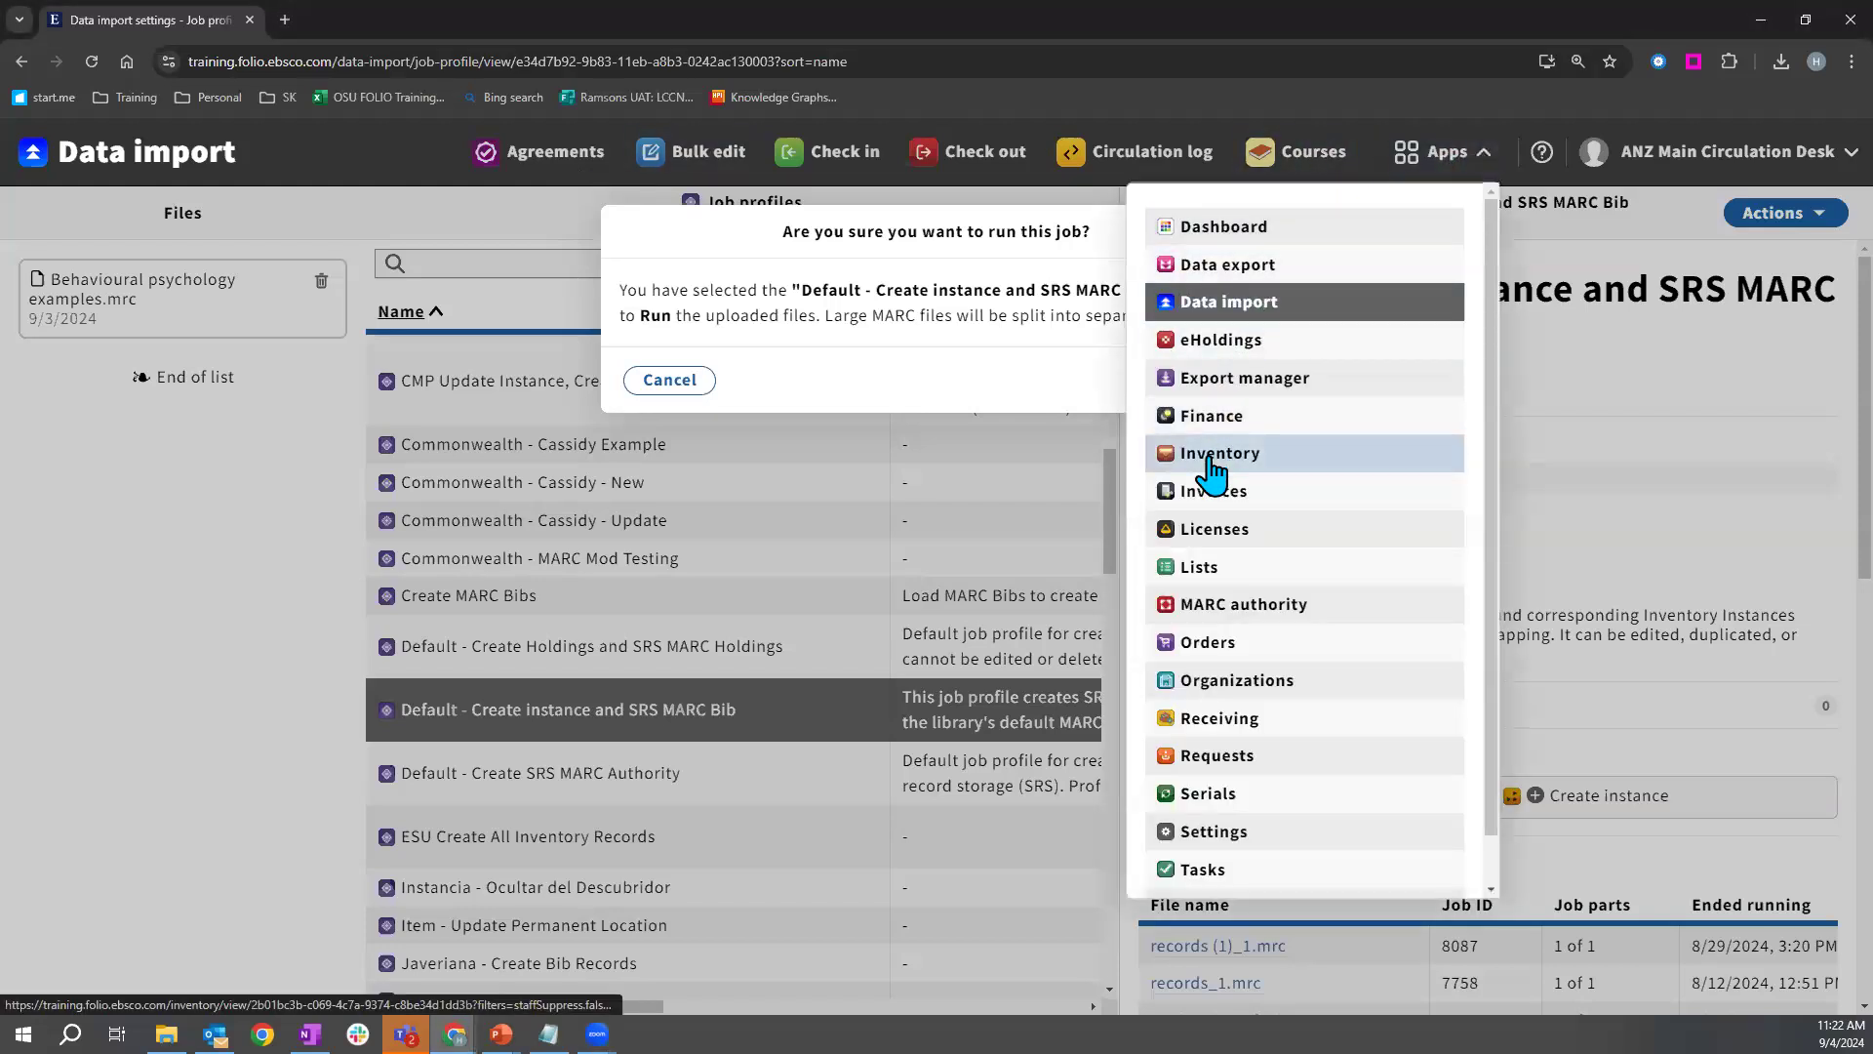
key(Escape)
click(669, 381)
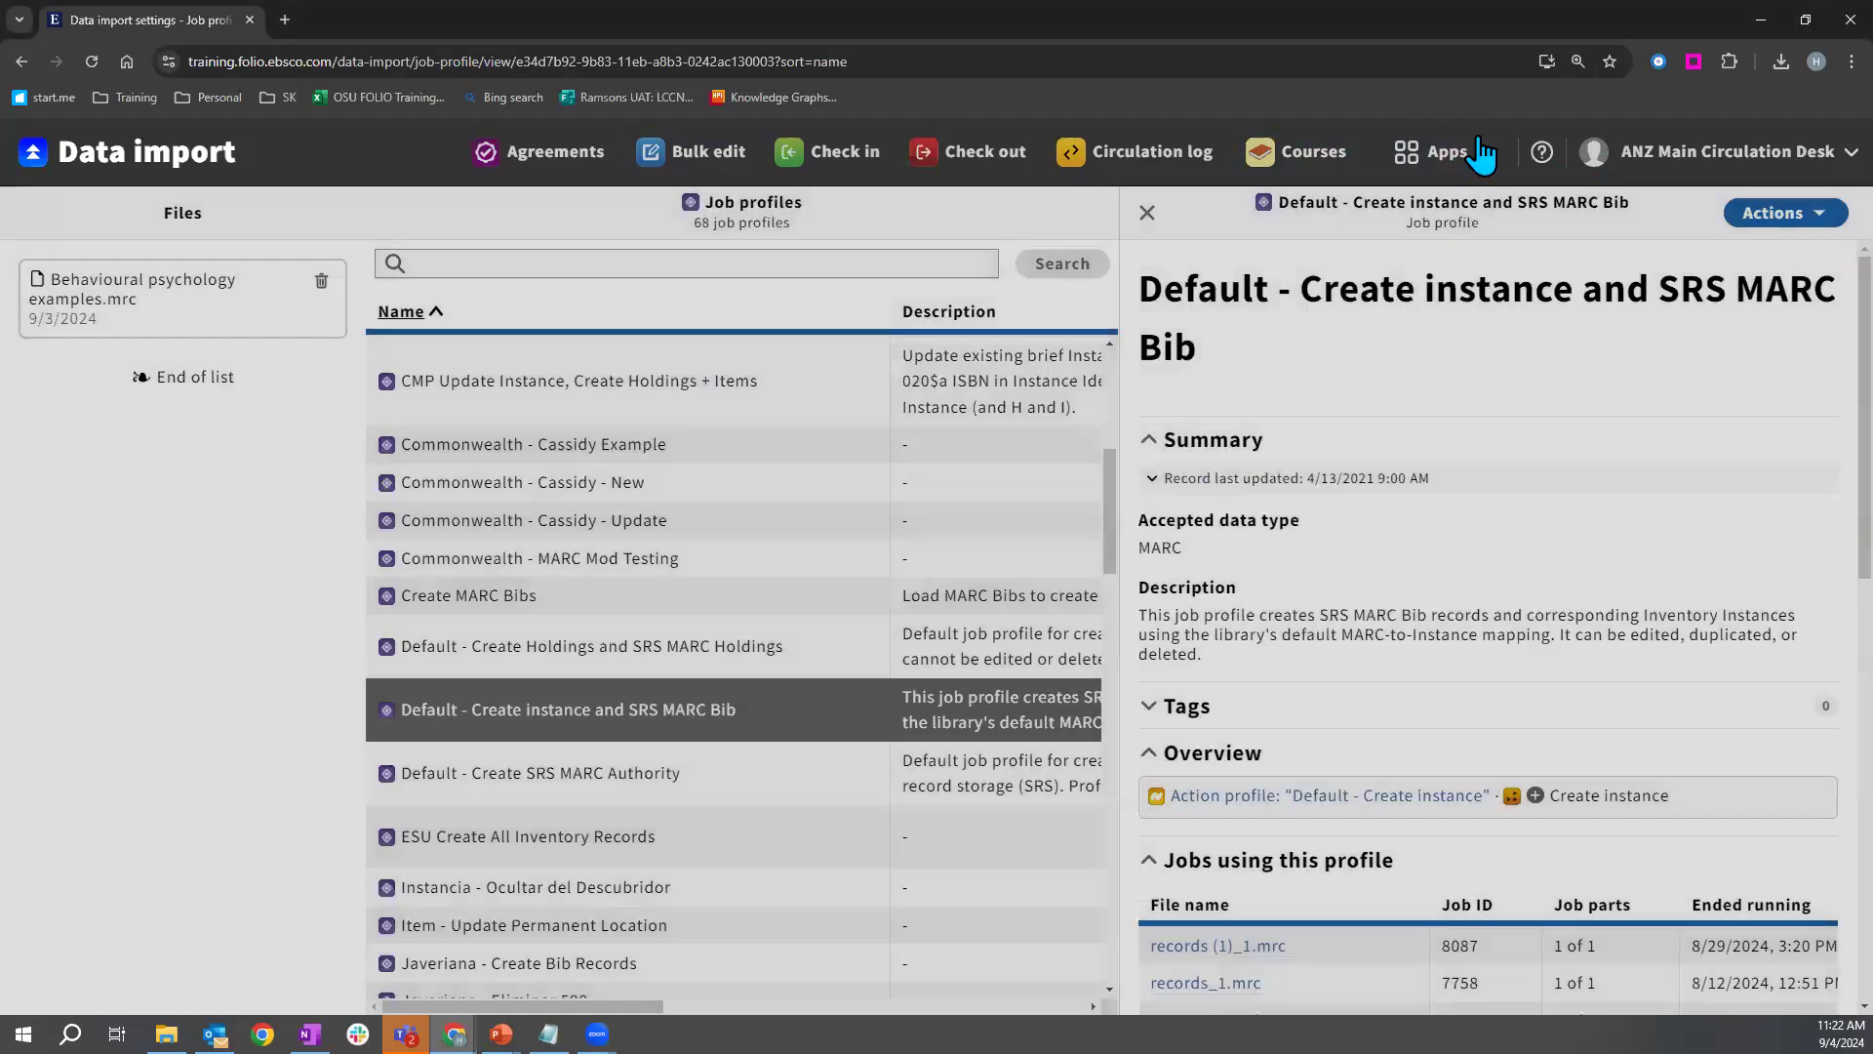
click(1478, 155)
click(1206, 457)
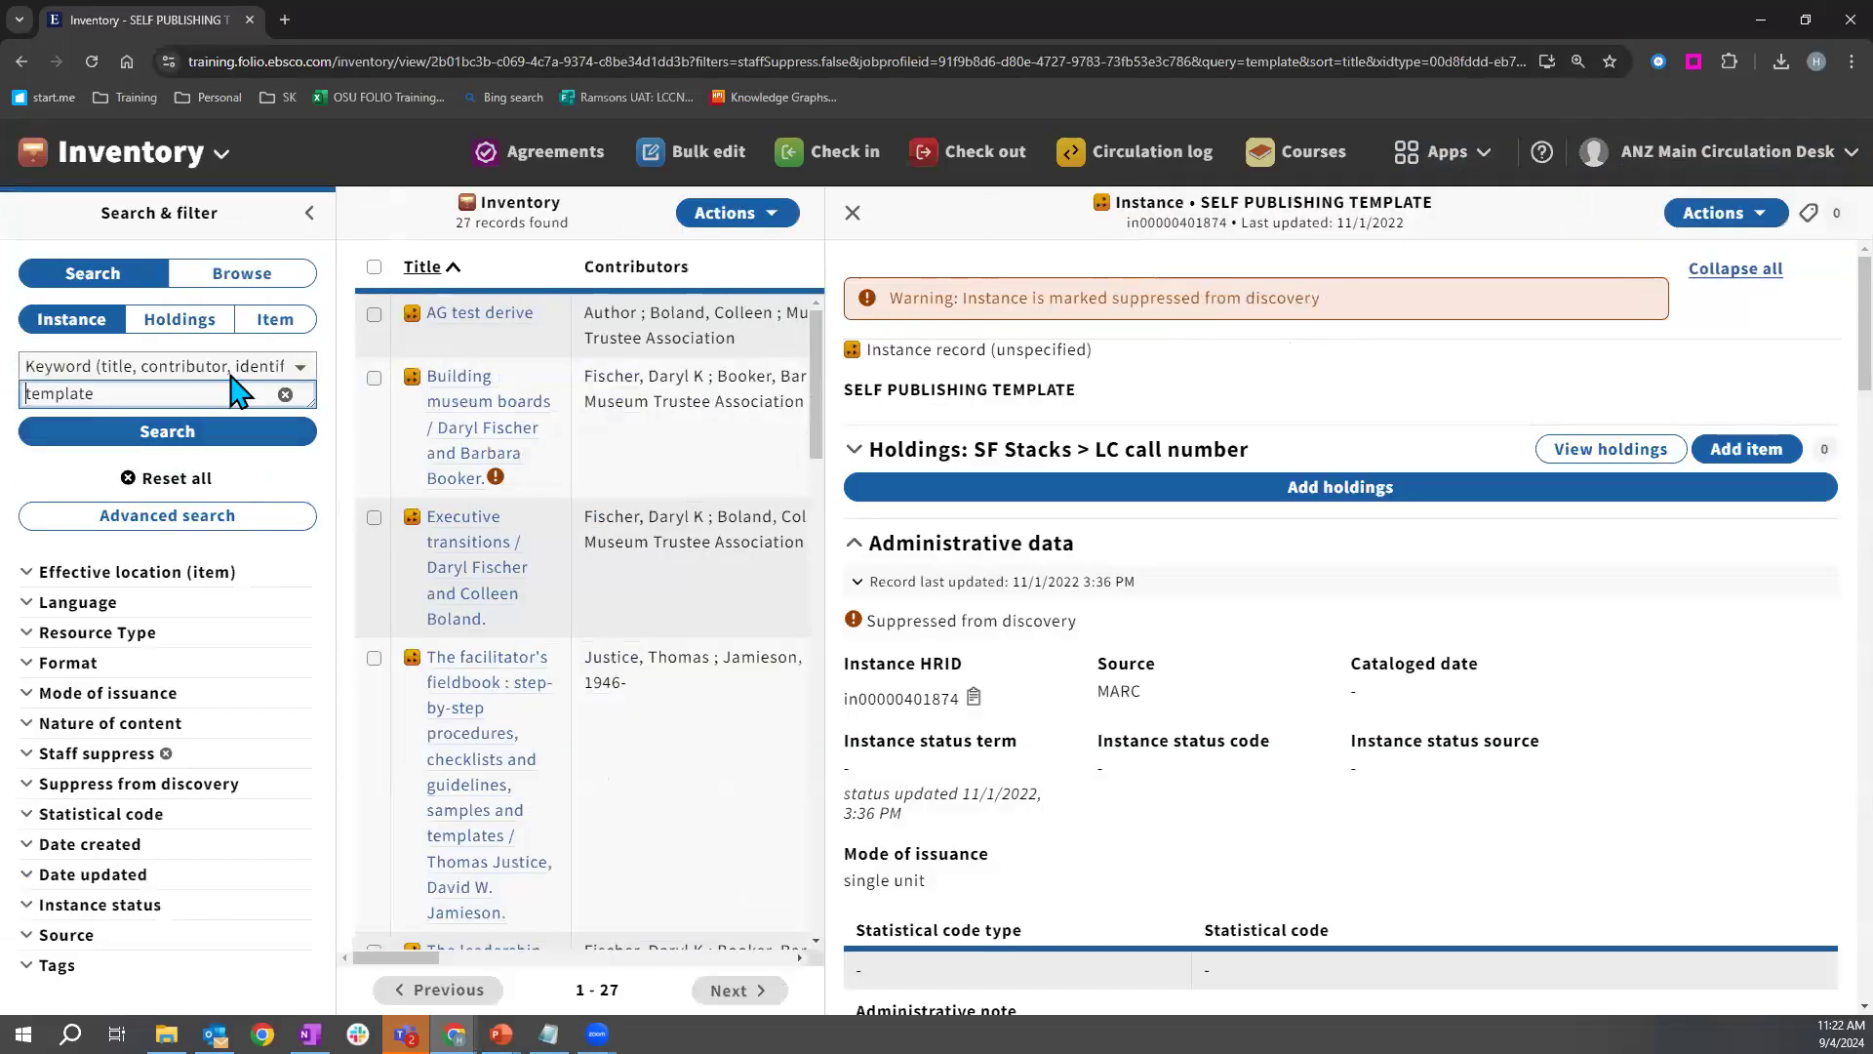
Reset the template search, filter instances by effective location ANZ Education Primary Collection, and open the record An atlas of European architecture.
click(158, 478)
click(126, 536)
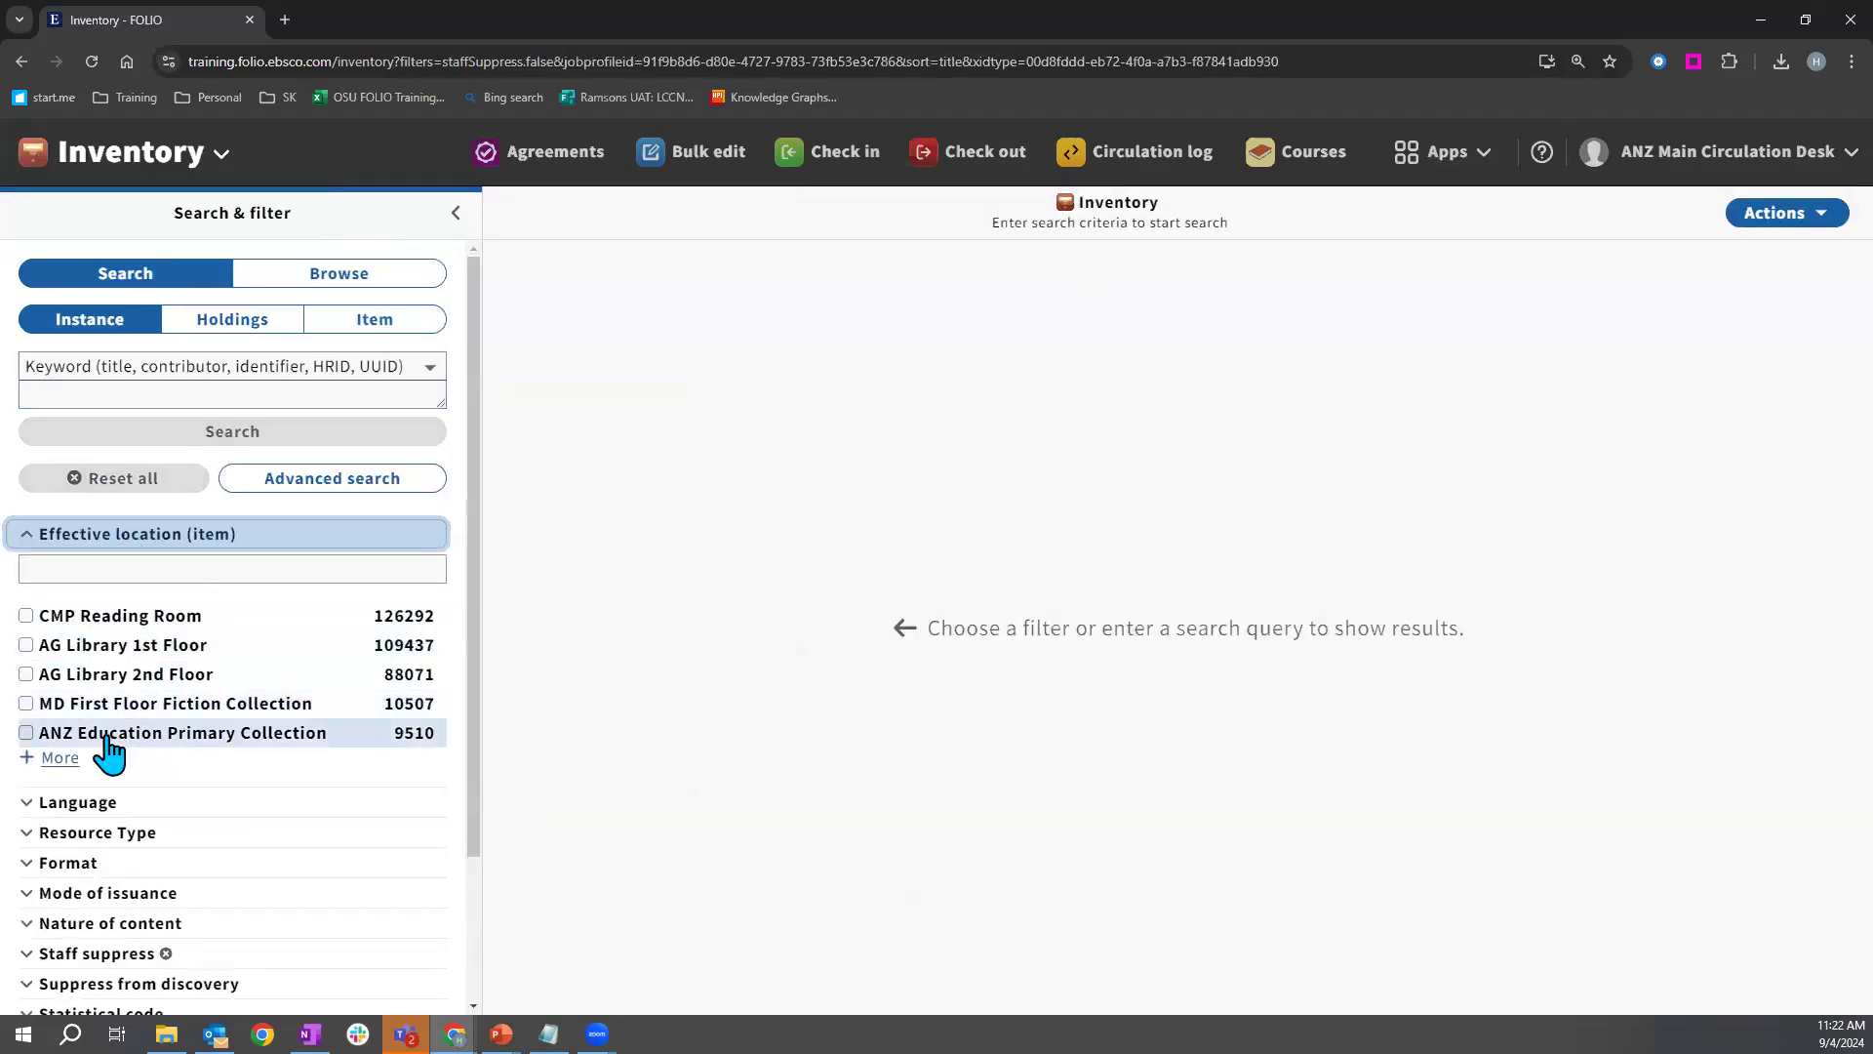
click(107, 733)
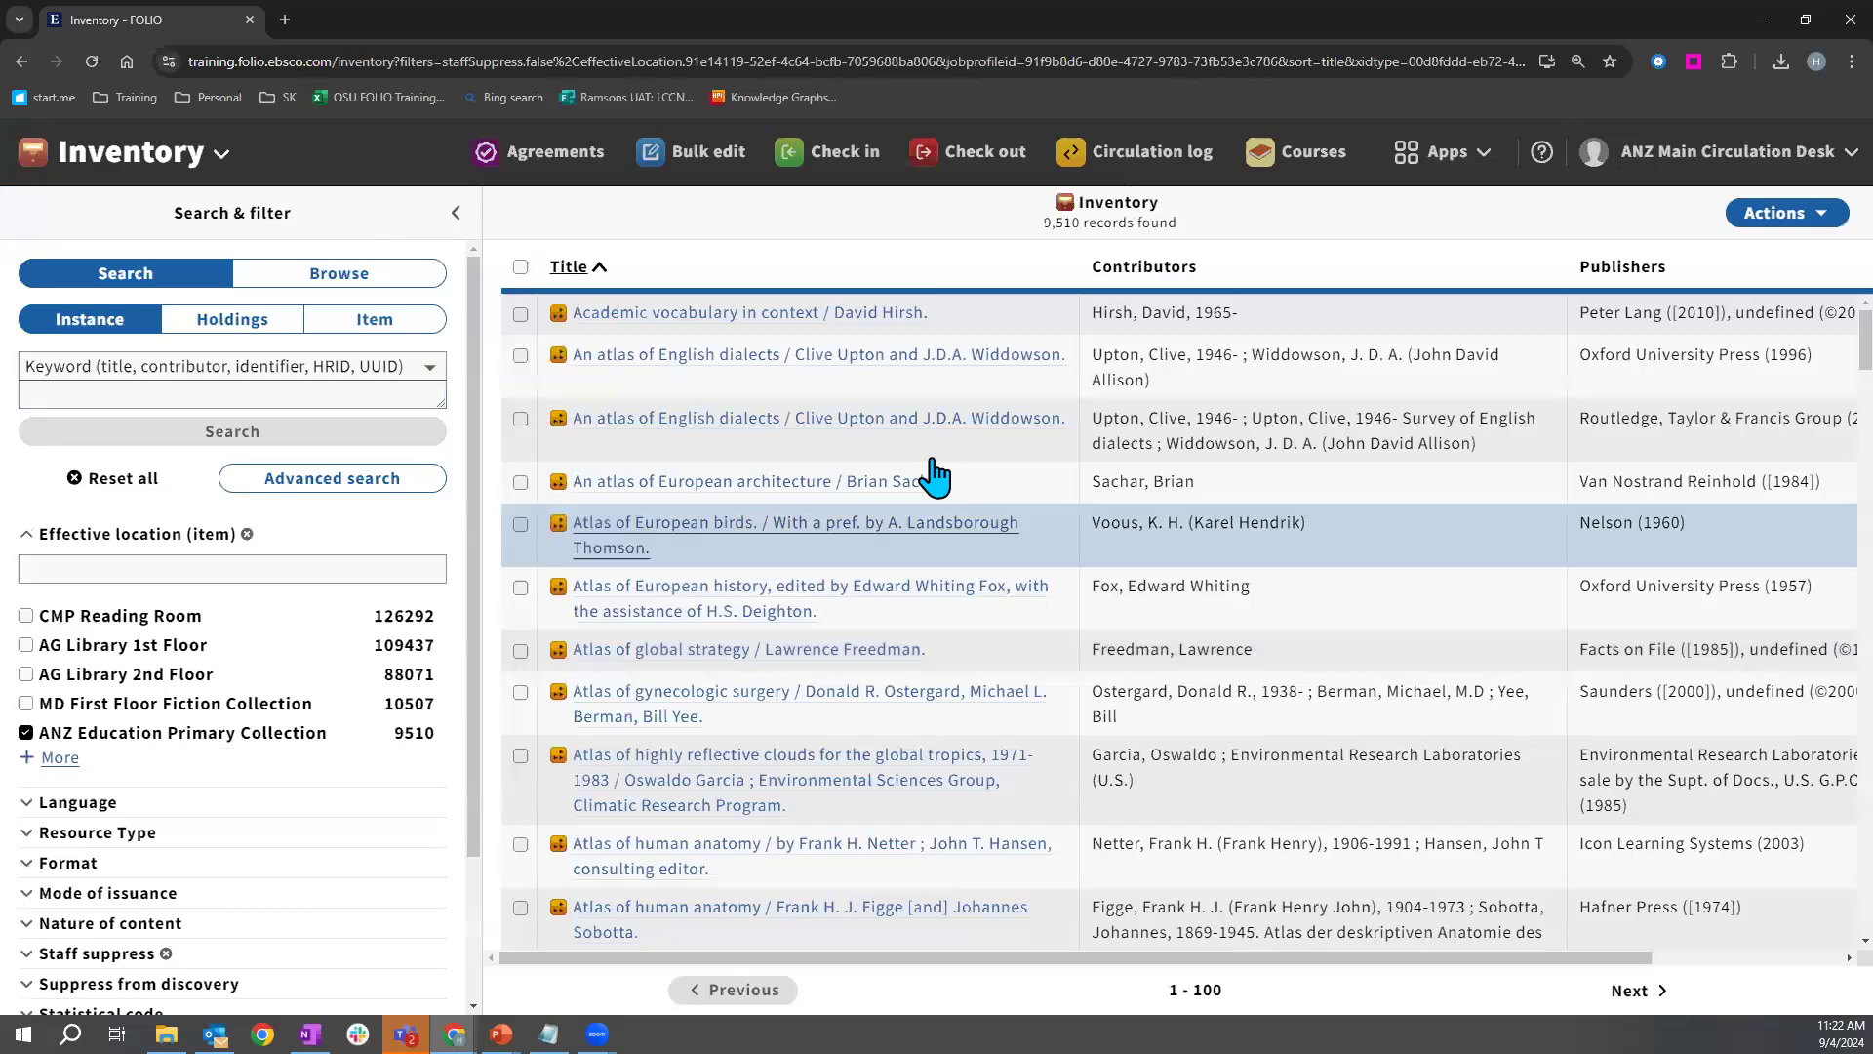
click(922, 483)
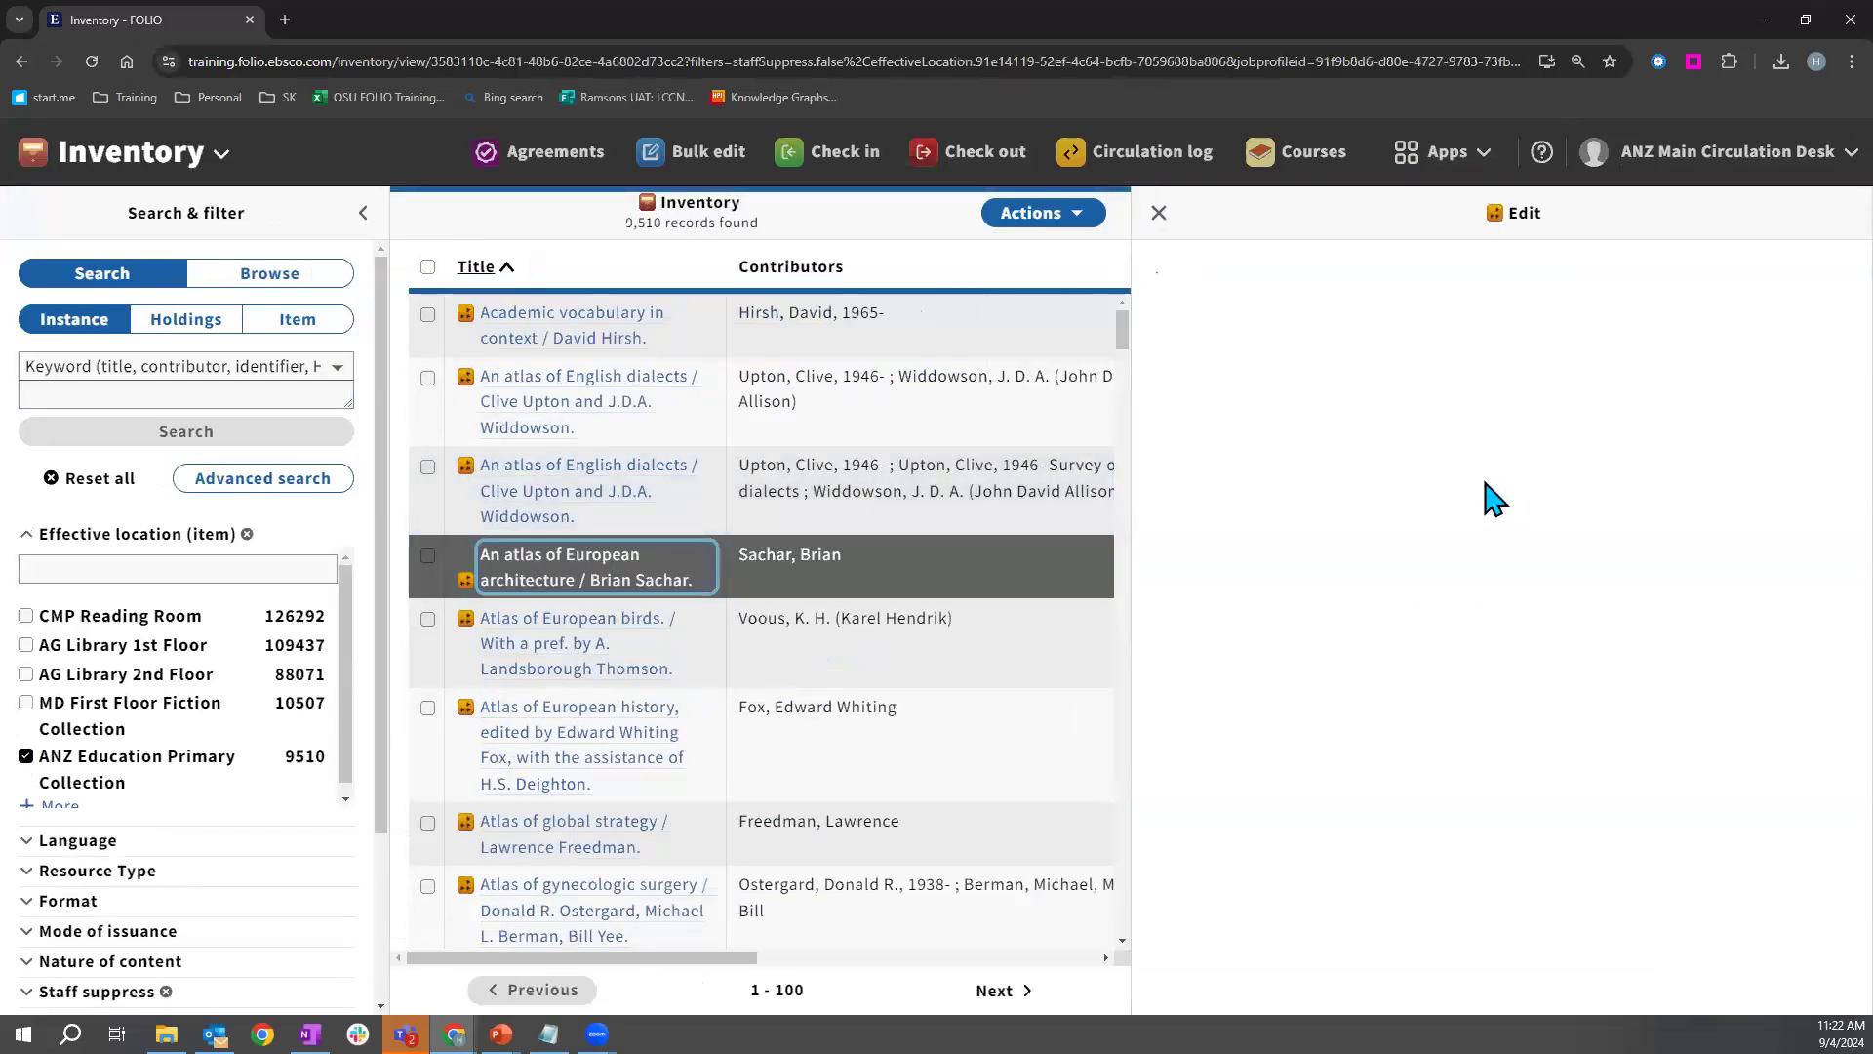
scroll(1211, 630, down, 10)
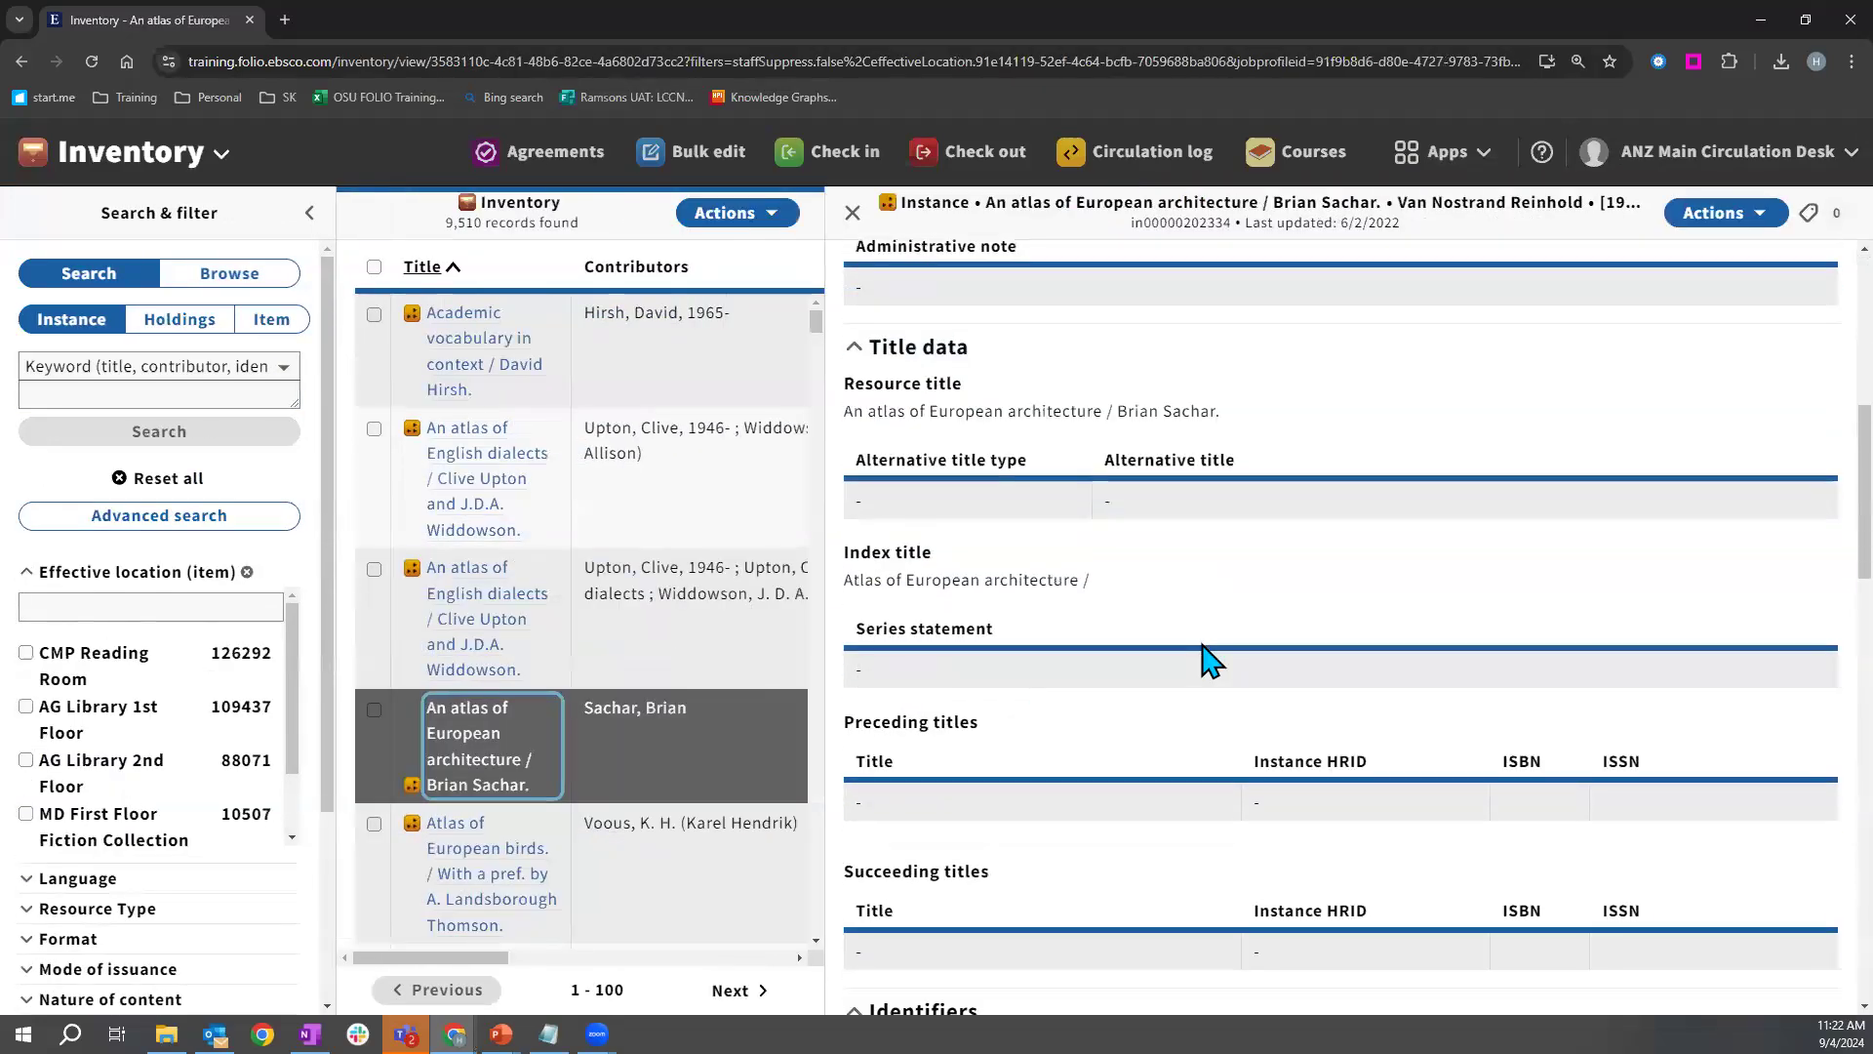
drag(1106, 412, 1196, 411)
key(ctrl+c)
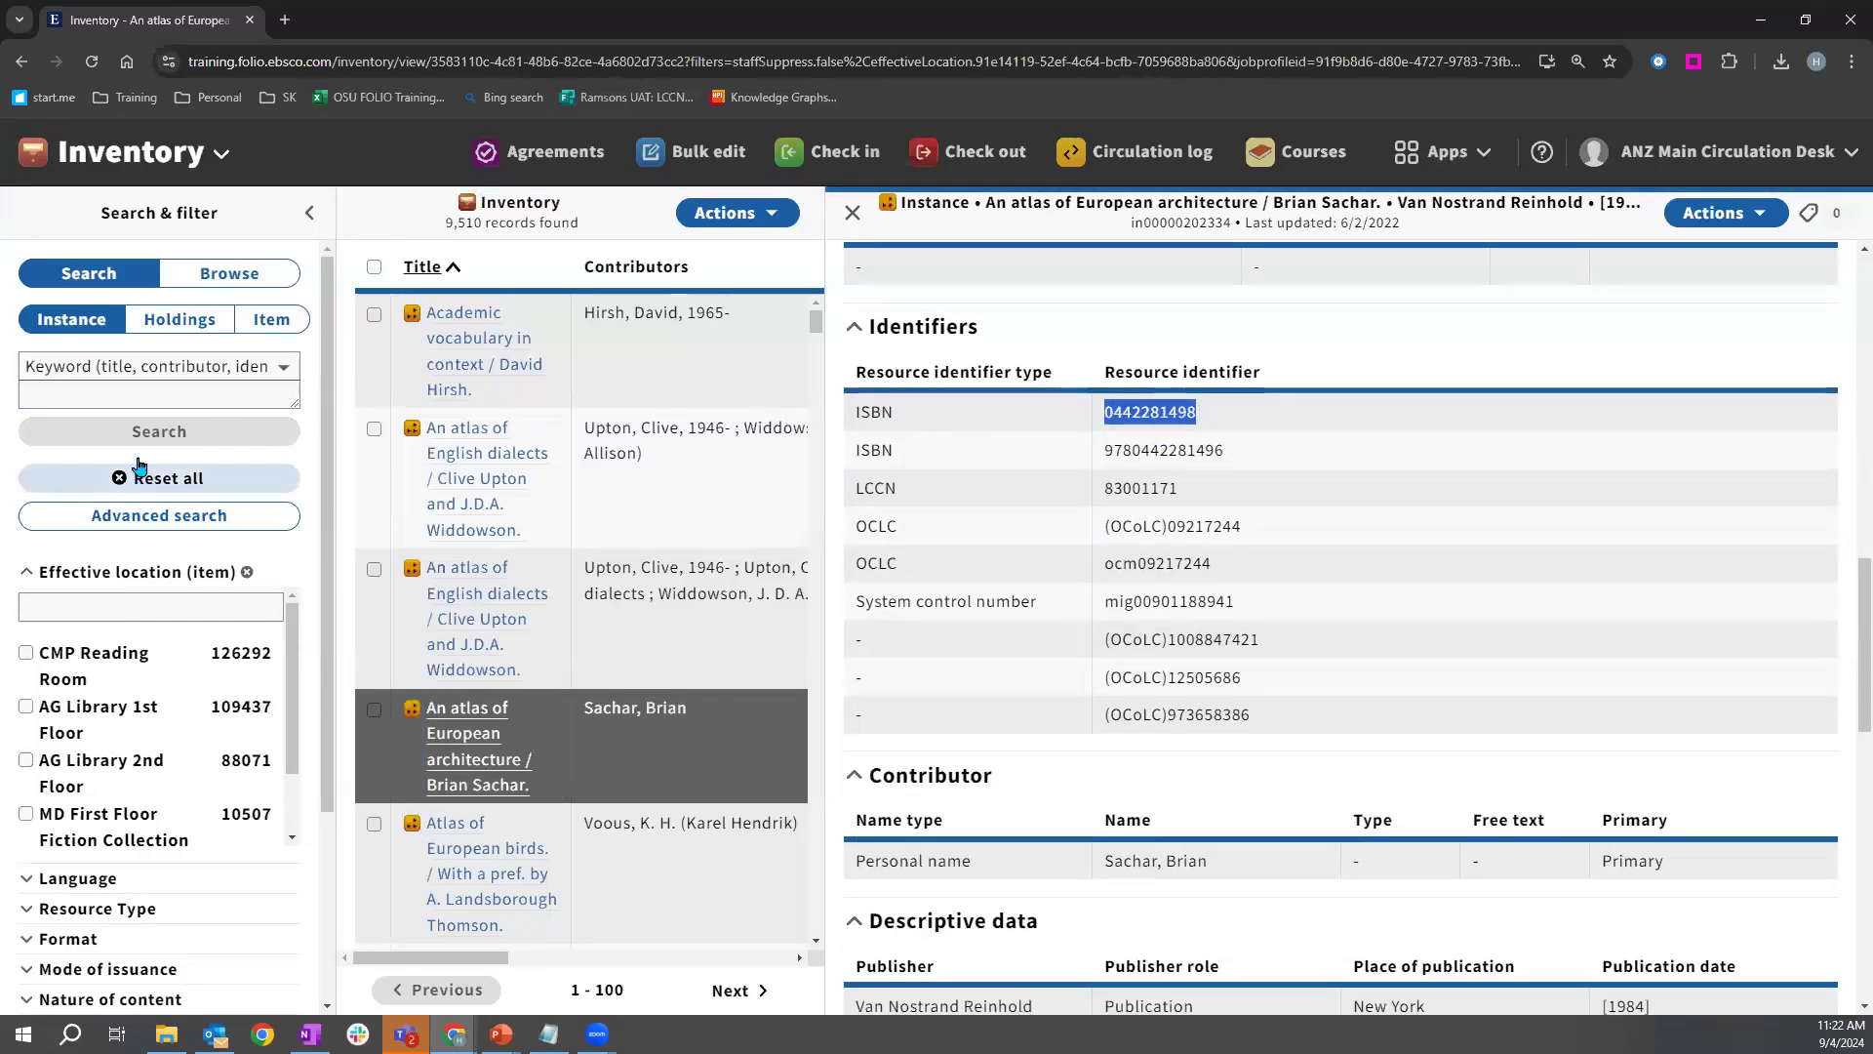
click(157, 372)
click(44, 518)
key(ctrl+v)
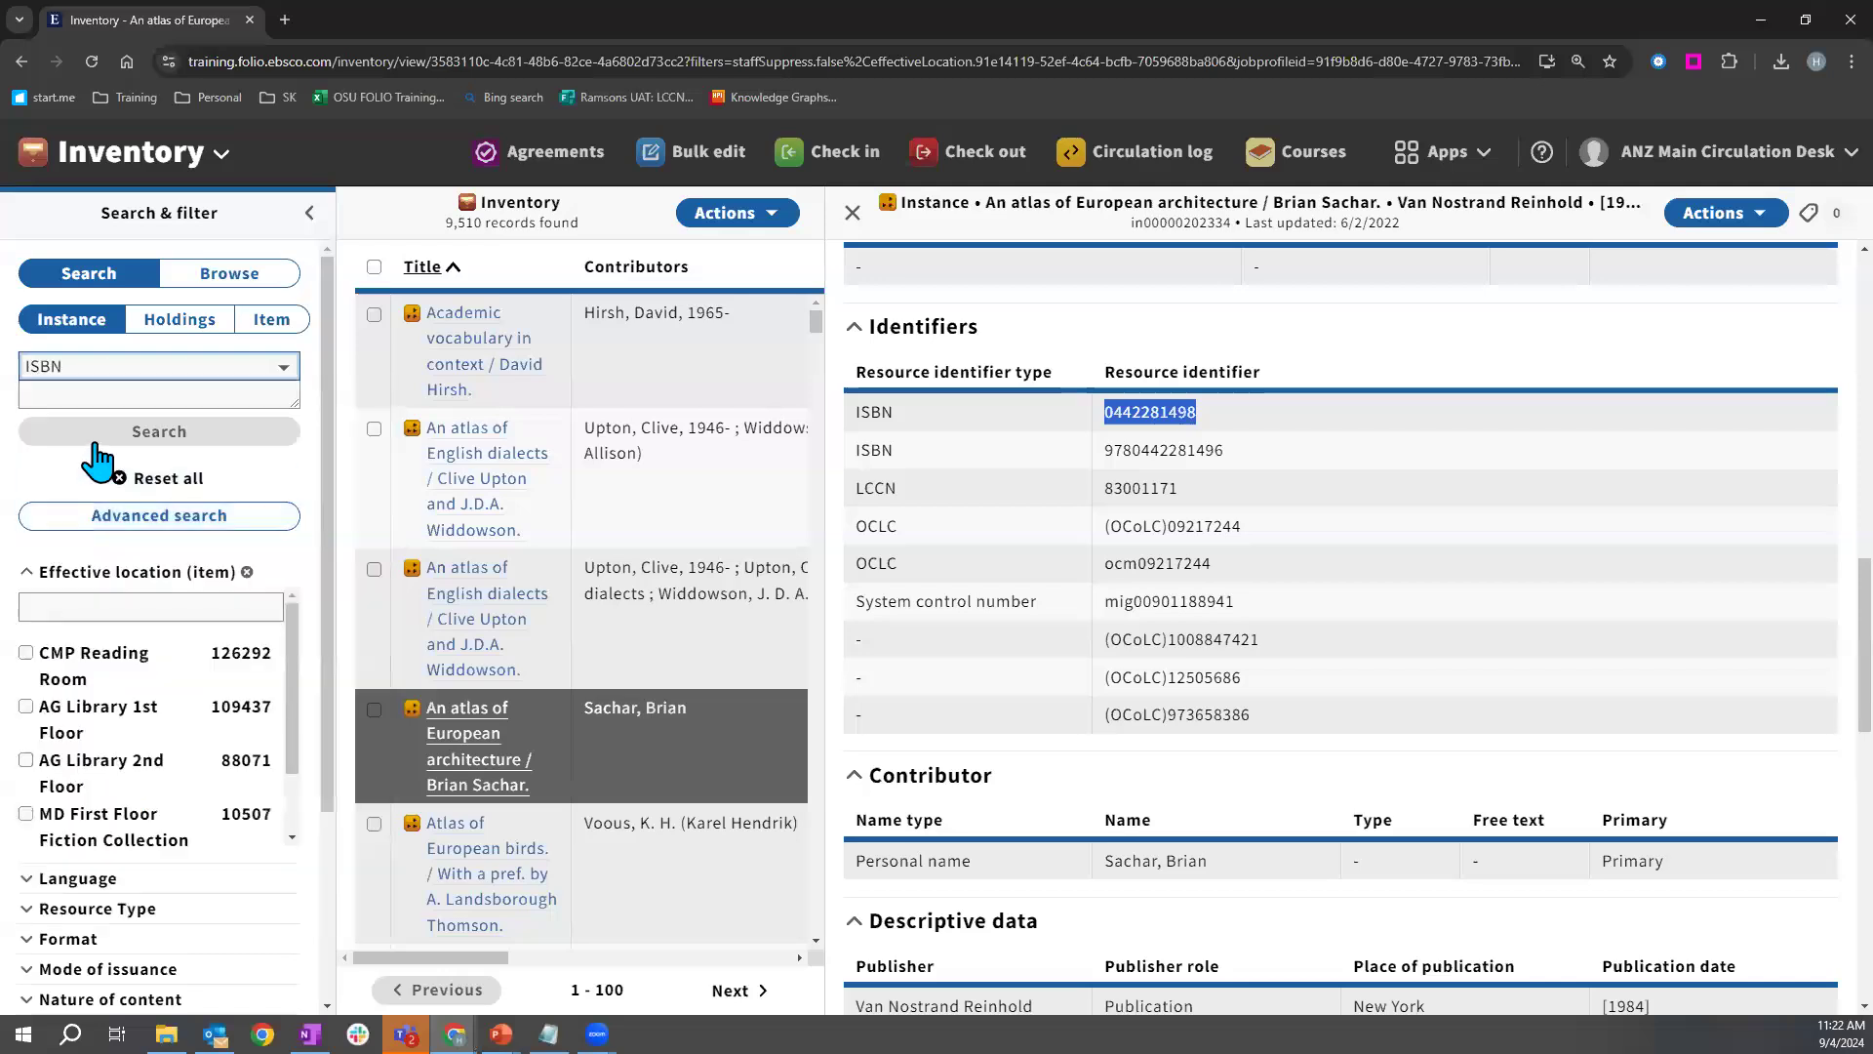
click(156, 433)
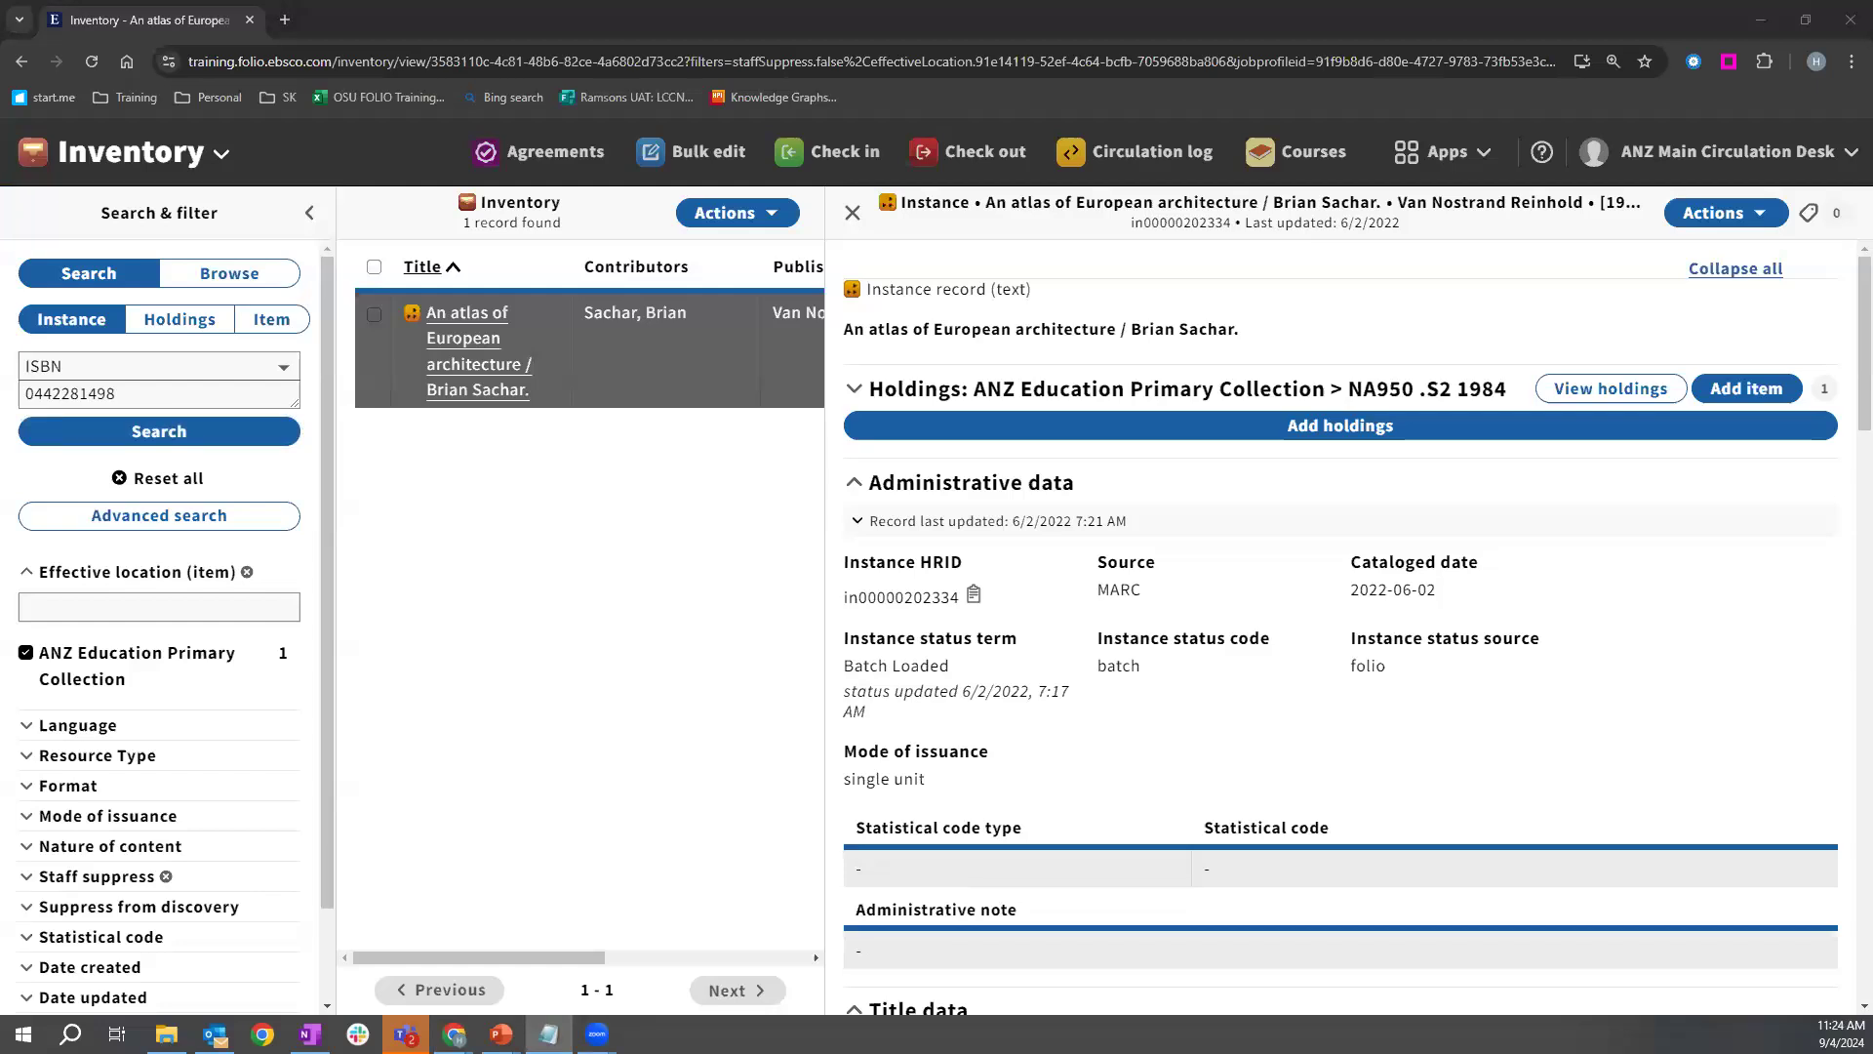
click(548, 1033)
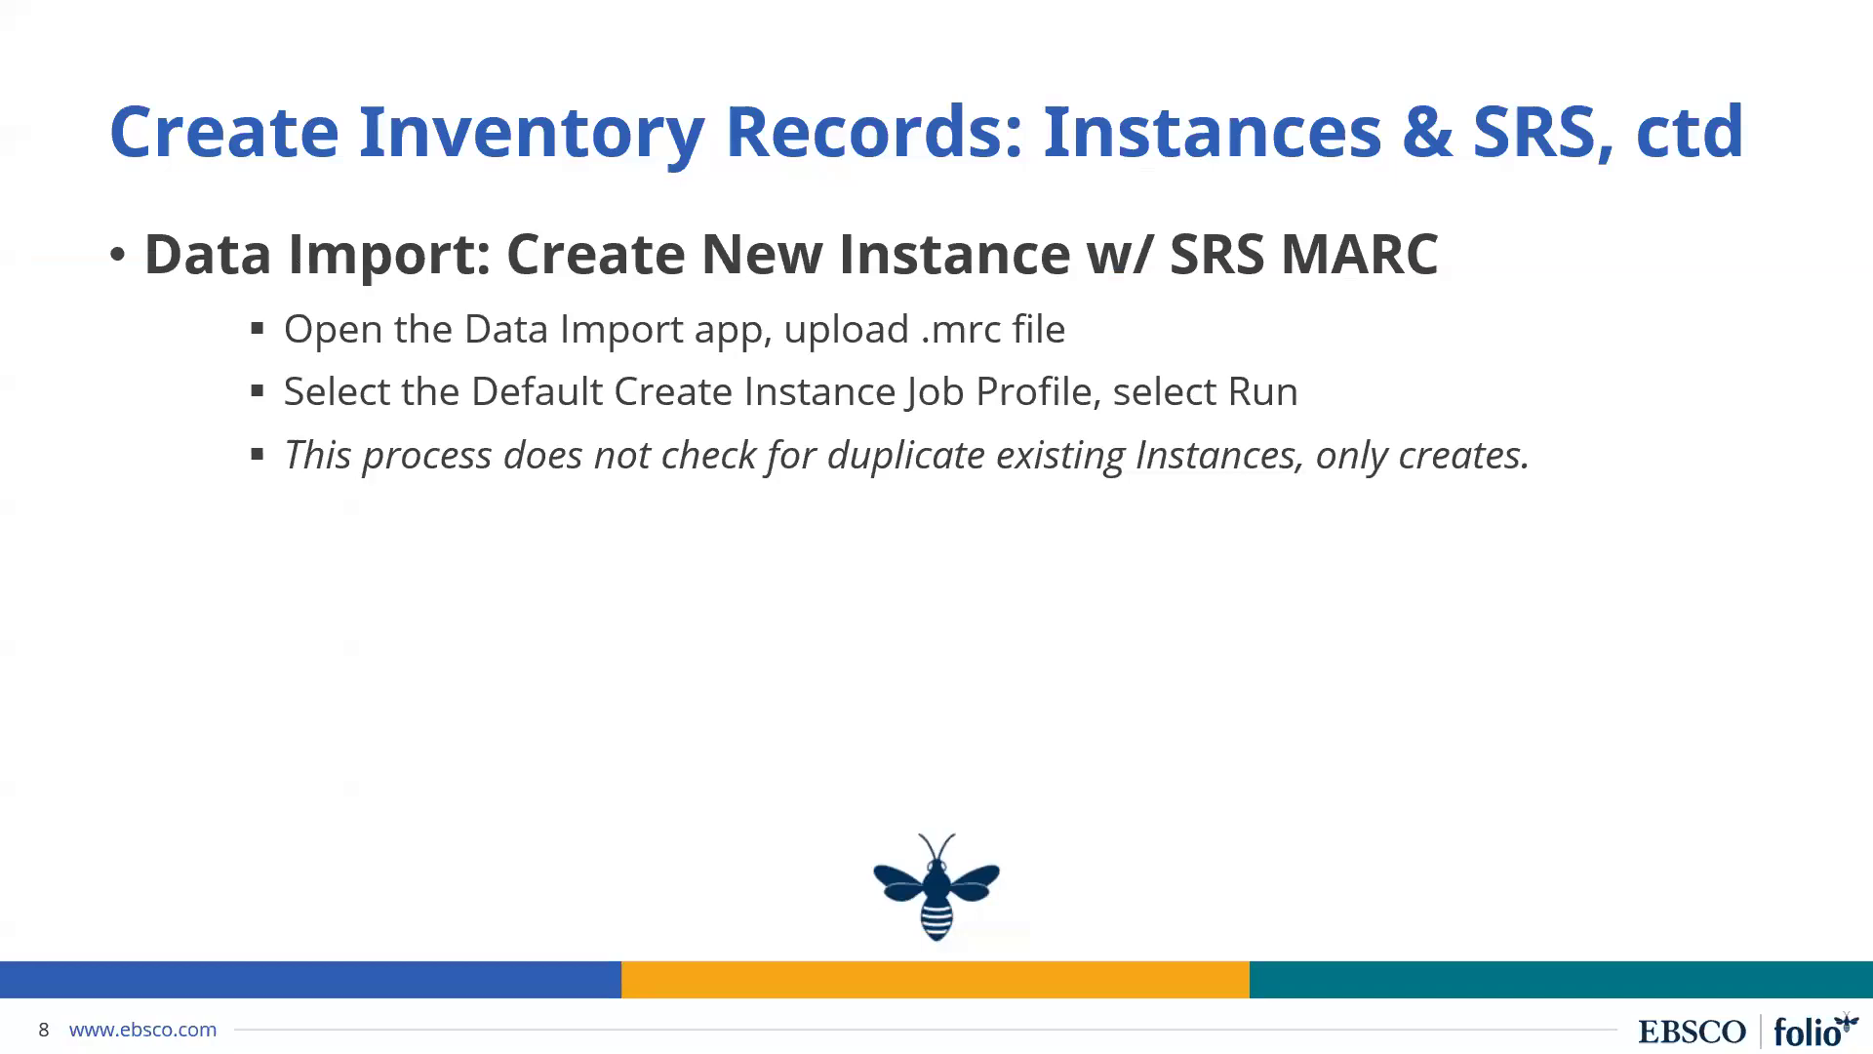